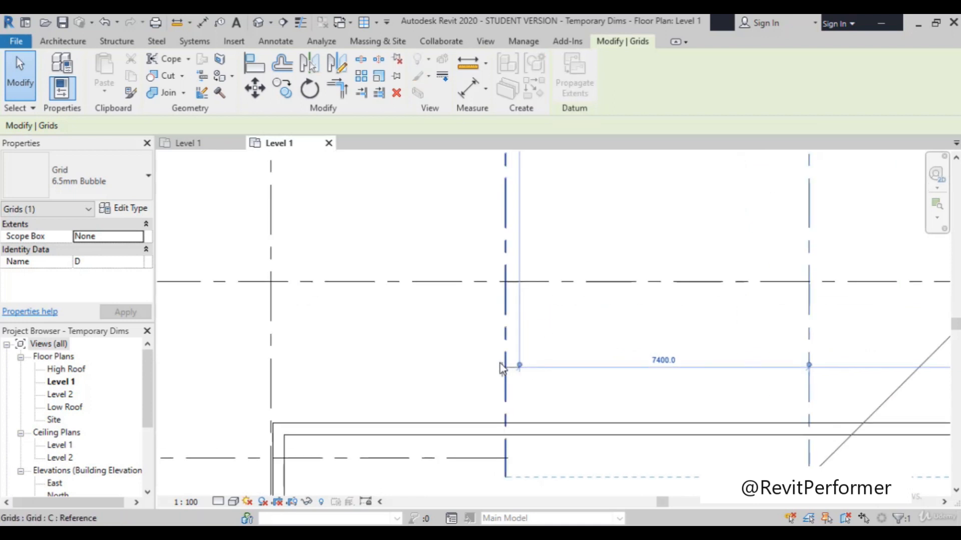
# Step: Move the witness line of grid D's temporary dimension onto grid C and set the spacing between C and D to 9000
pyautogui.moveTo(517, 368); pyautogui.dragTo(508, 363)
pyautogui.scroll(-2, 510, 364)
pyautogui.click(604, 359)
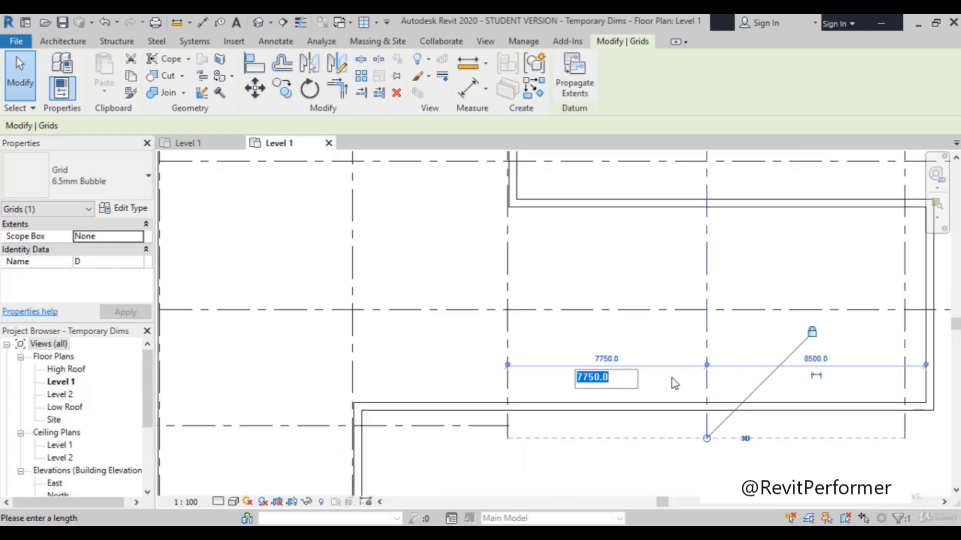
pyautogui.write('9000')
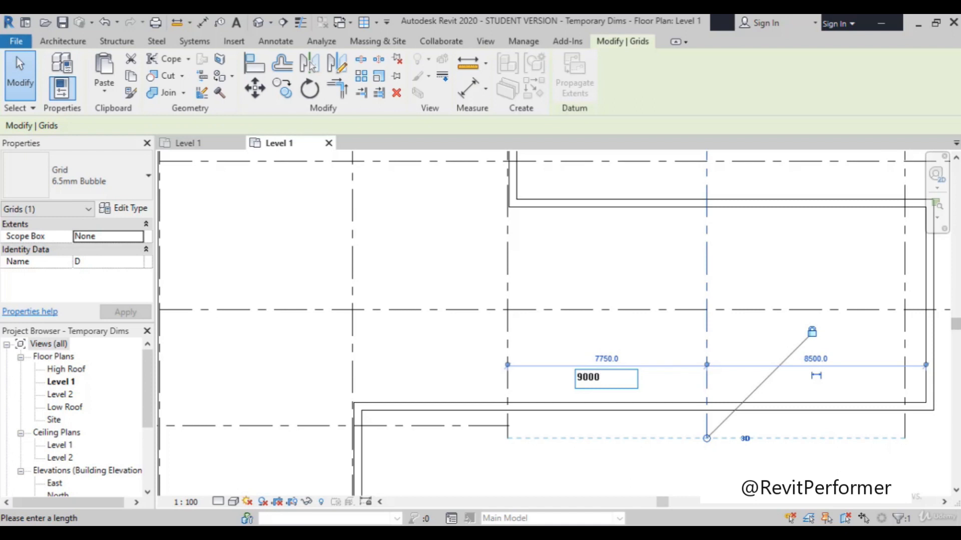
pyautogui.press('Return')
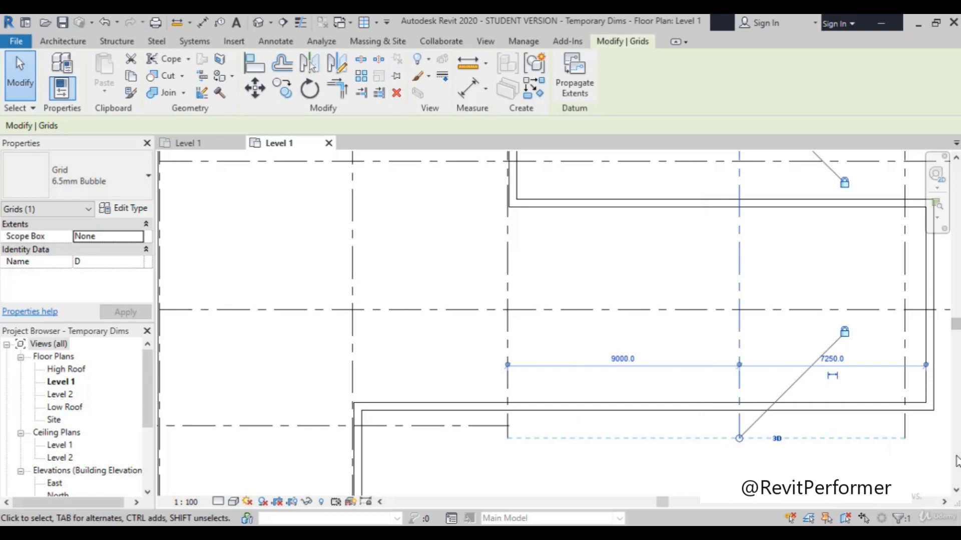
# Step: Reference grid E's temporary dimension to the inner face of the nearby exterior wall and set that distance to 50
pyautogui.scroll(-3, 887, 433)
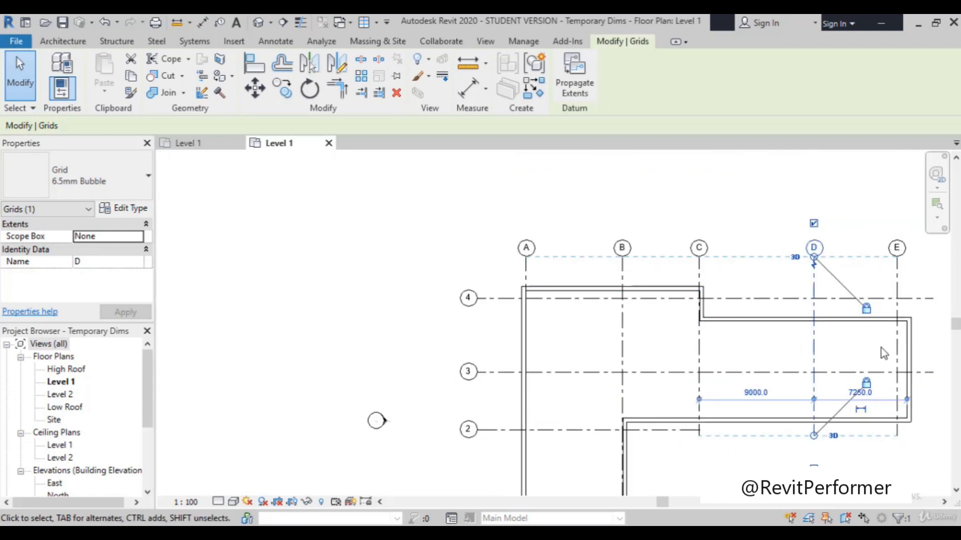
pyautogui.scroll(3, 880, 347)
pyautogui.scroll(-2, 860, 350)
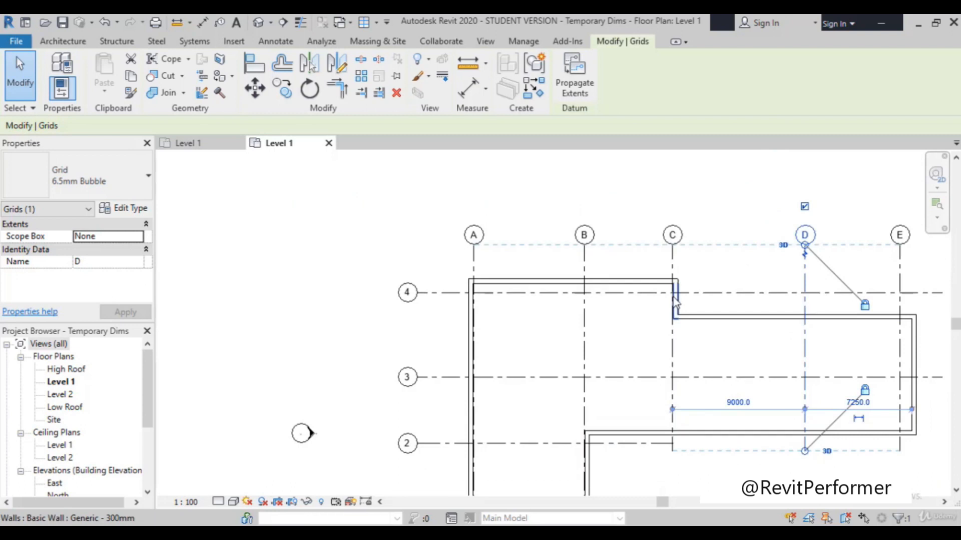
pyautogui.scroll(3, 932, 389)
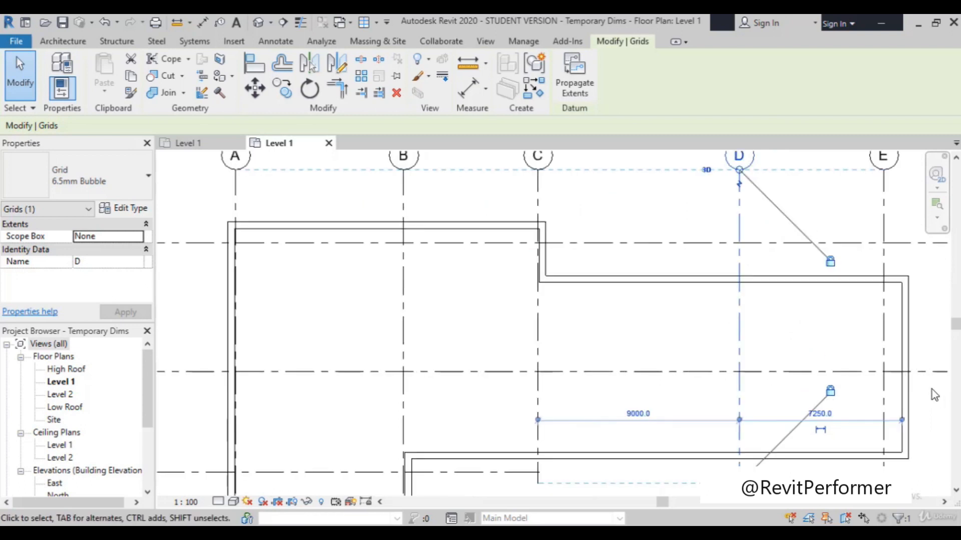
pyautogui.click(877, 350)
pyautogui.scroll(2, 894, 407)
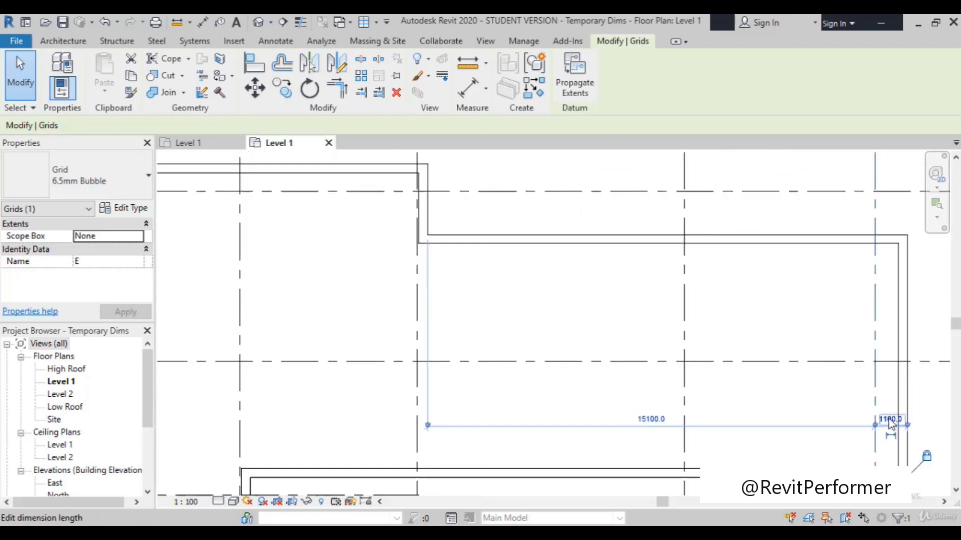
pyautogui.scroll(3, 915, 438)
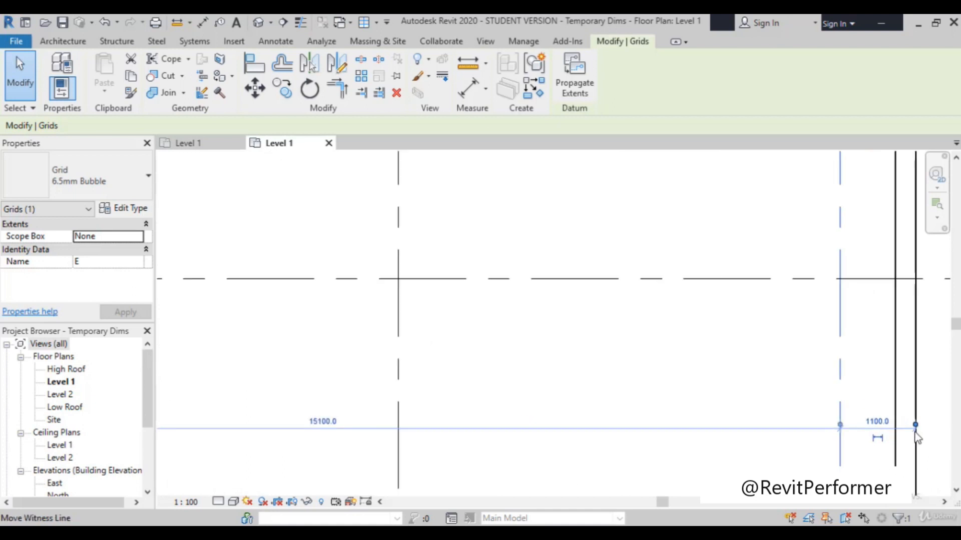
pyautogui.scroll(1, 909, 445)
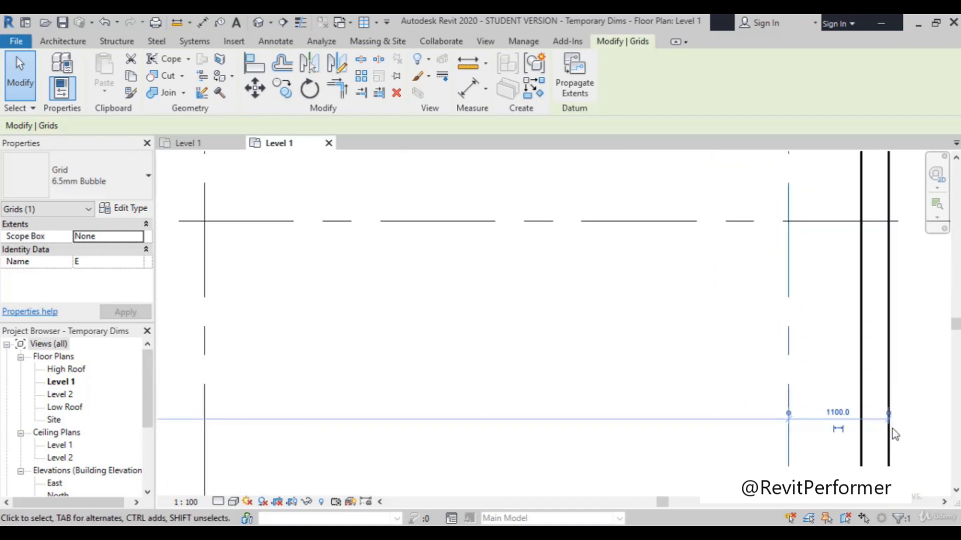
pyautogui.moveTo(889, 417); pyautogui.dragTo(863, 418)
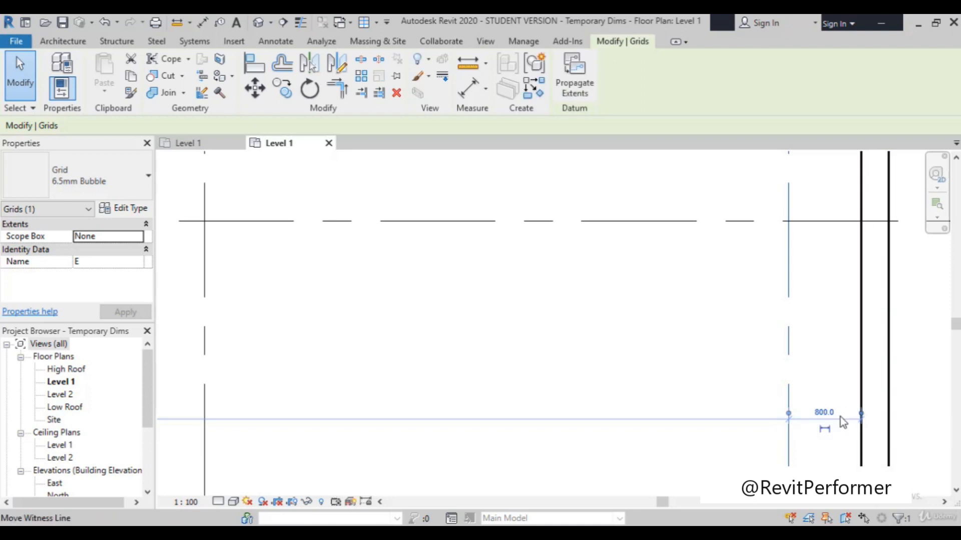
pyautogui.click(824, 412)
pyautogui.write('500')
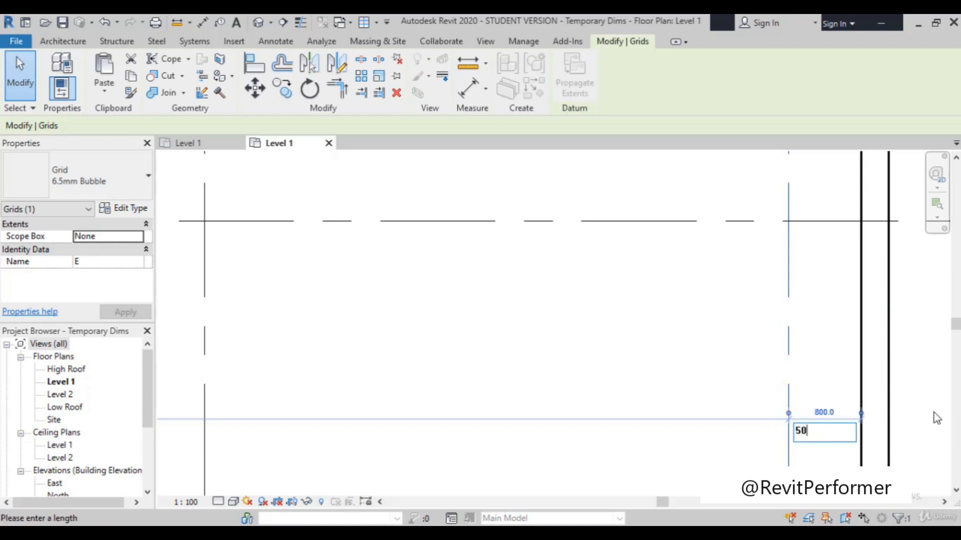
pyautogui.press('Return')
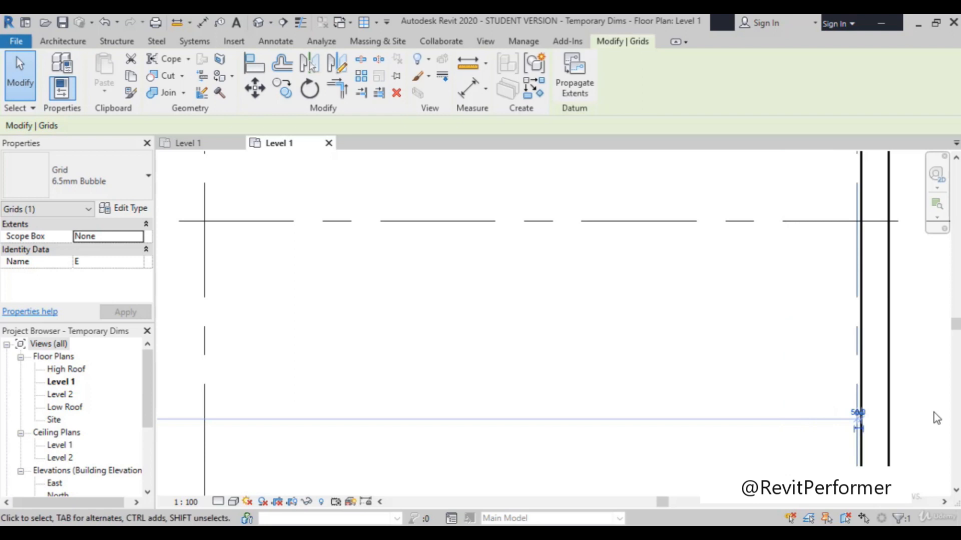
# Step: Set grid 4's distance from the inner face of the upper exterior wall to 50
pyautogui.scroll(-5, 657, 404)
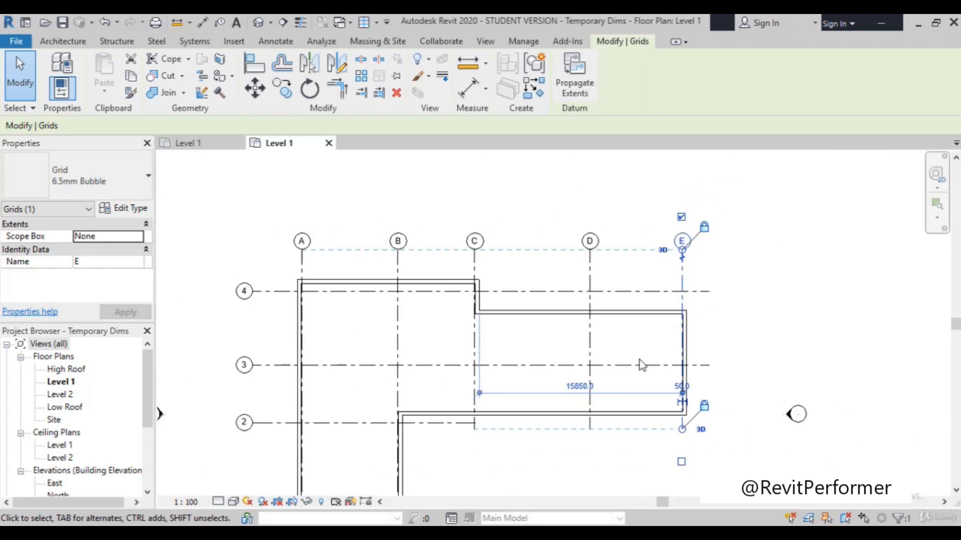
pyautogui.click(448, 290)
pyautogui.scroll(3, 445, 287)
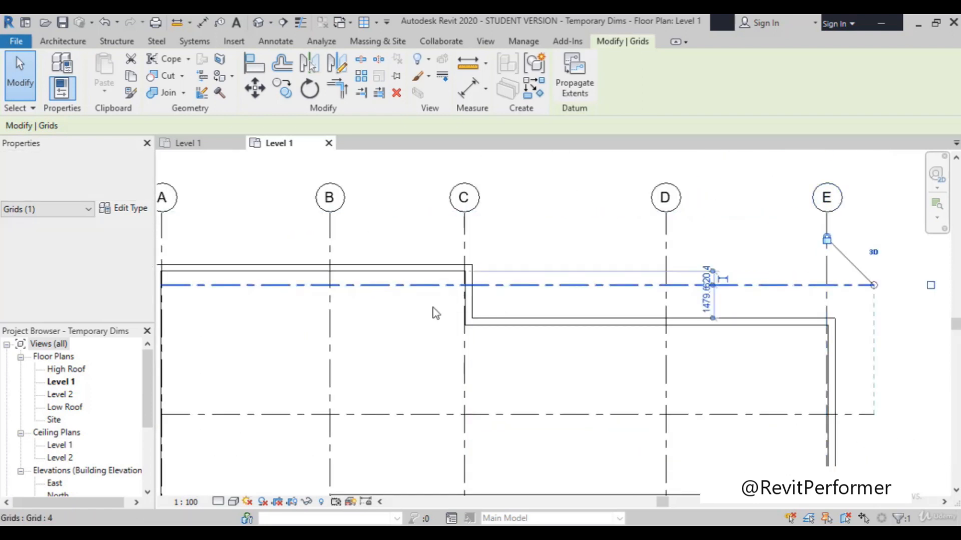
pyautogui.scroll(3, 707, 288)
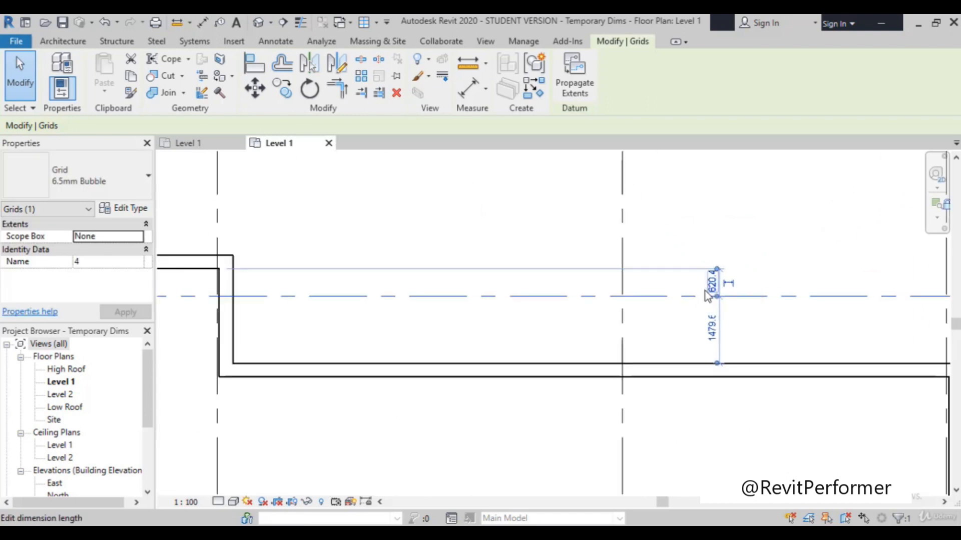
pyautogui.click(706, 292)
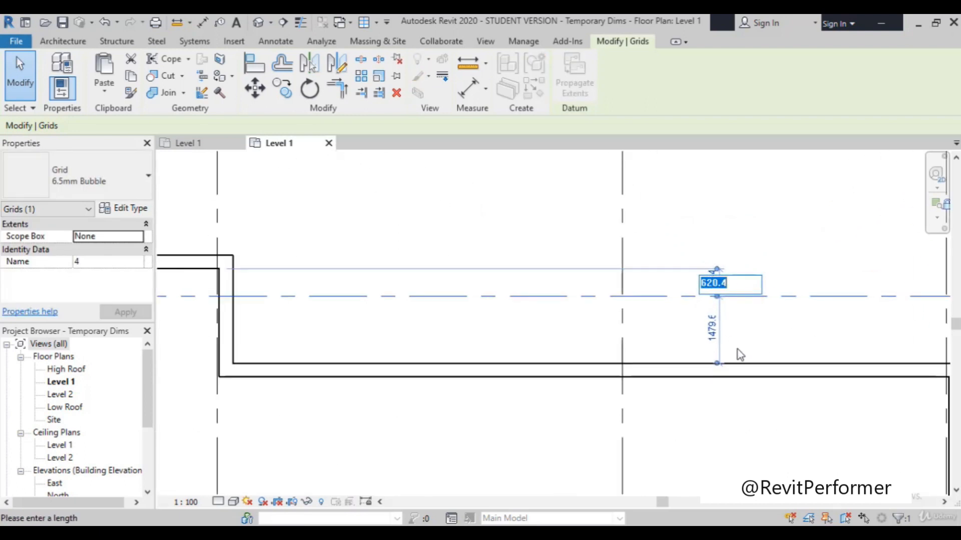
pyautogui.write('50')
pyautogui.press('Return')
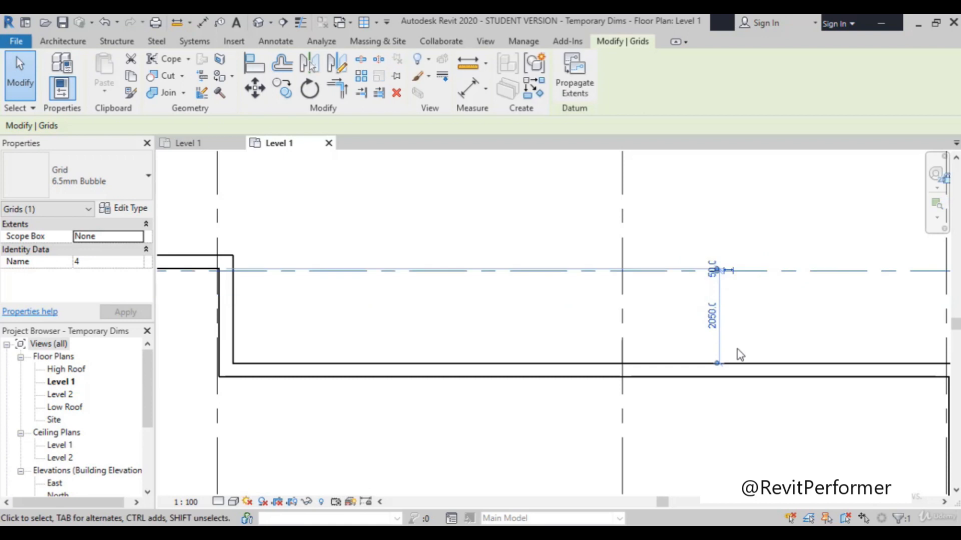
pyautogui.scroll(-6, 733, 314)
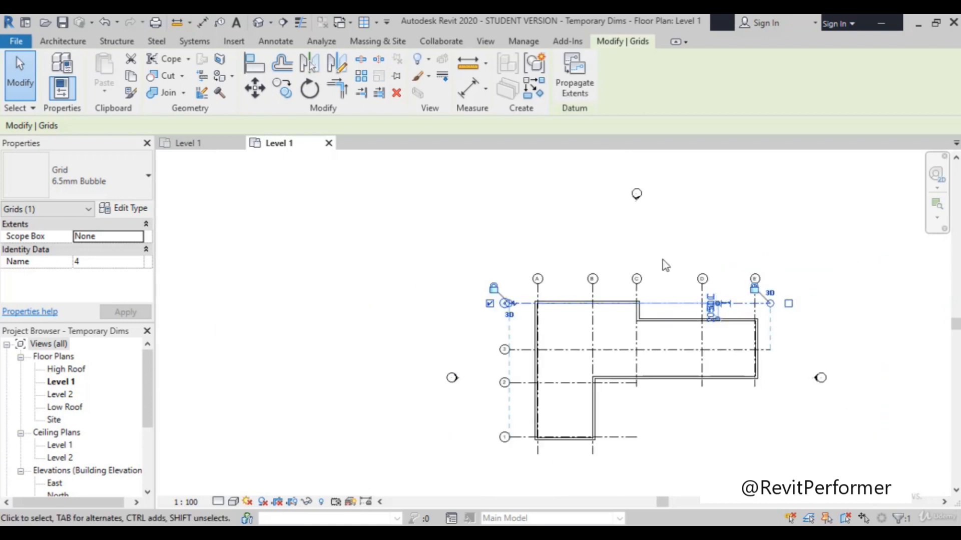
pyautogui.press('Escape')
pyautogui.scroll(3, 793, 391)
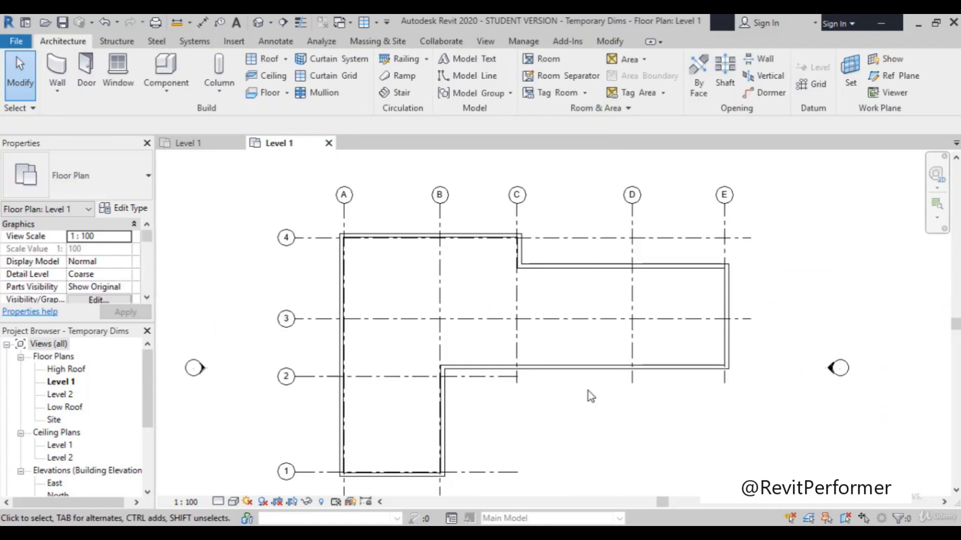
pyautogui.scroll(-2, 686, 346)
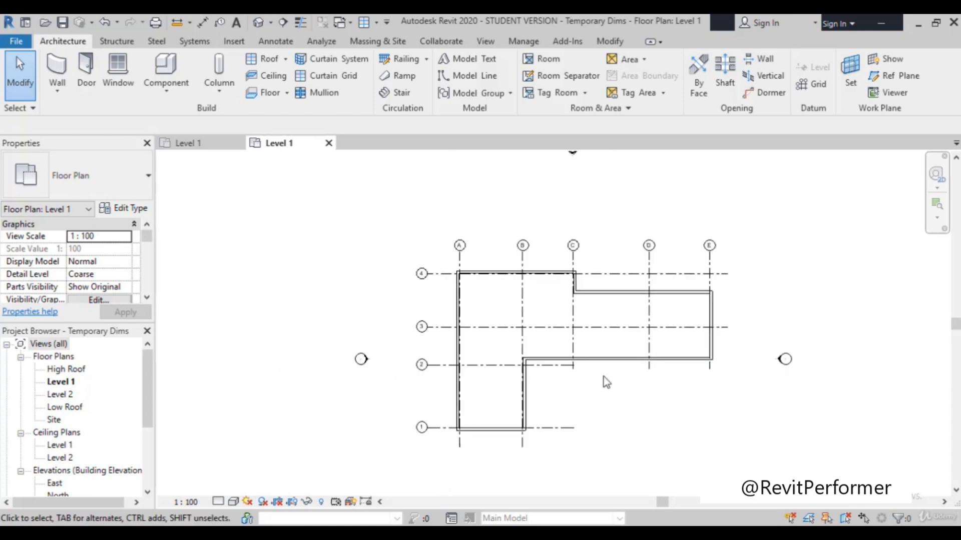
pyautogui.scroll(2, 604, 378)
pyautogui.scroll(1, 616, 376)
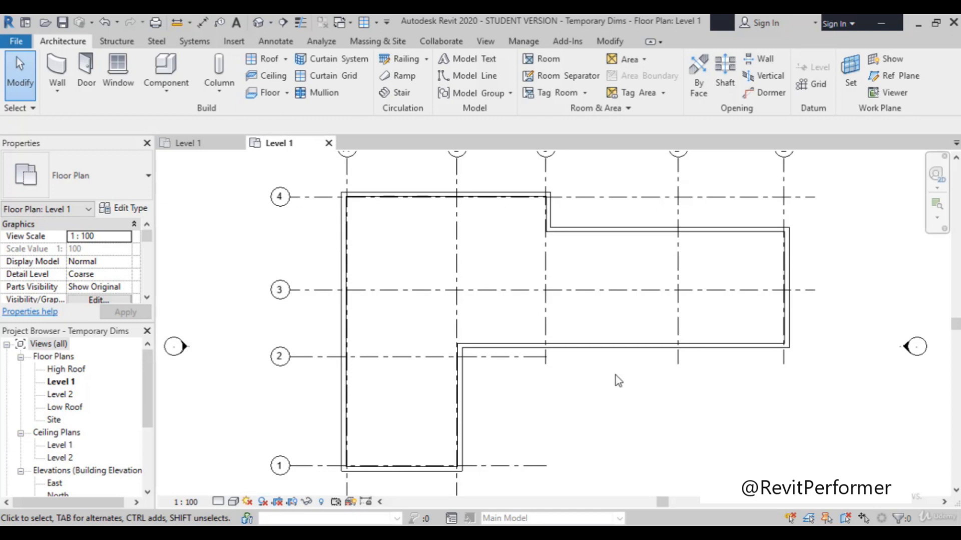
pyautogui.scroll(-3, 616, 375)
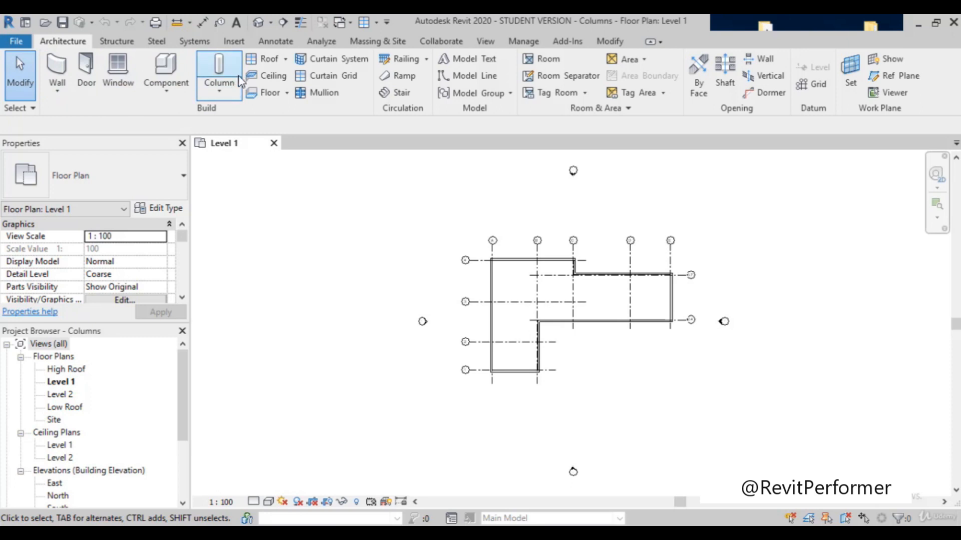
# Step: Start placing an architectural M_Rectangular Column of type 610 x 610mm and review its type properties without changing them
pyautogui.click(215, 98)
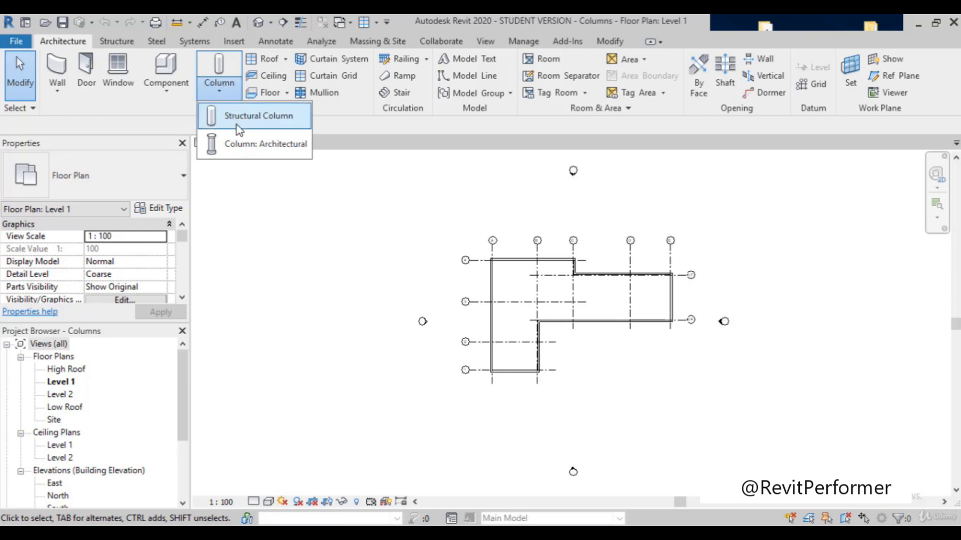
pyautogui.click(253, 148)
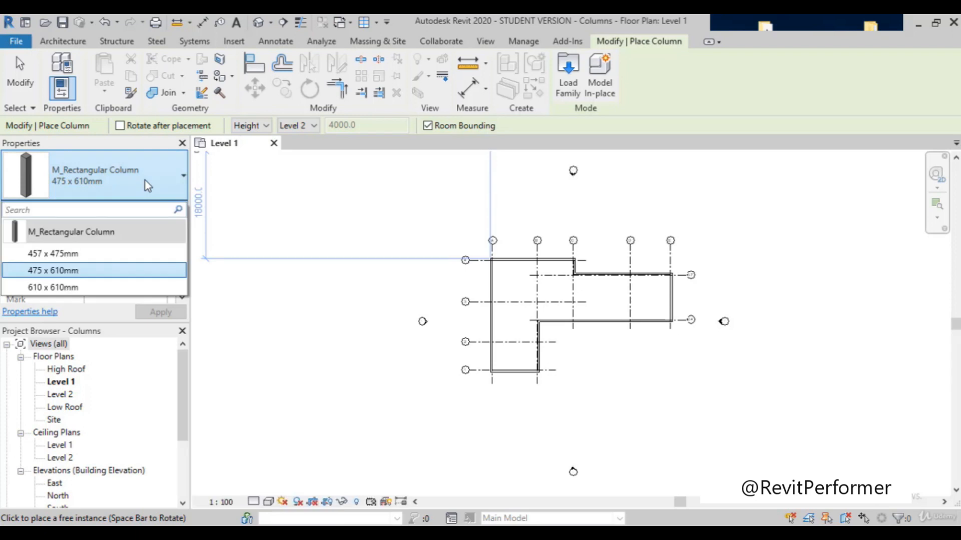
pyautogui.click(122, 289)
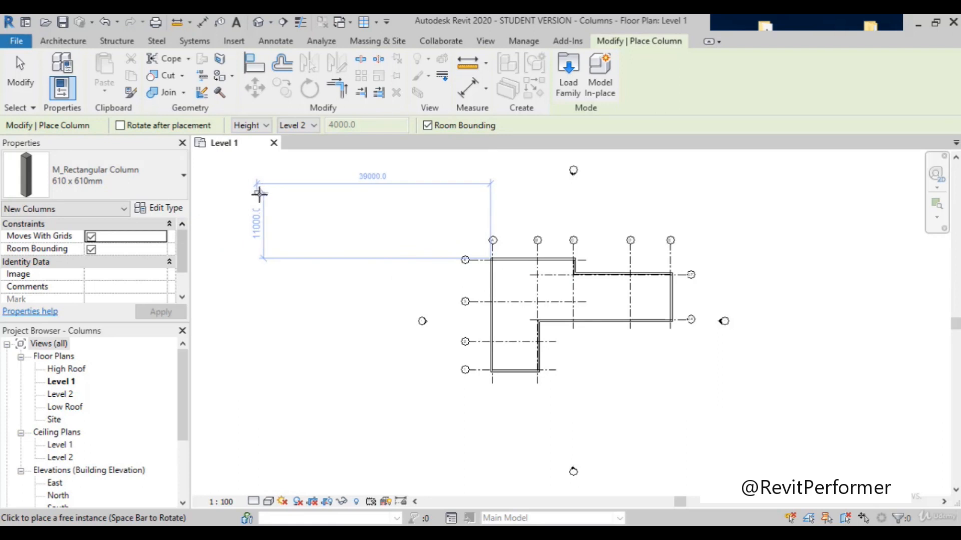
pyautogui.click(159, 208)
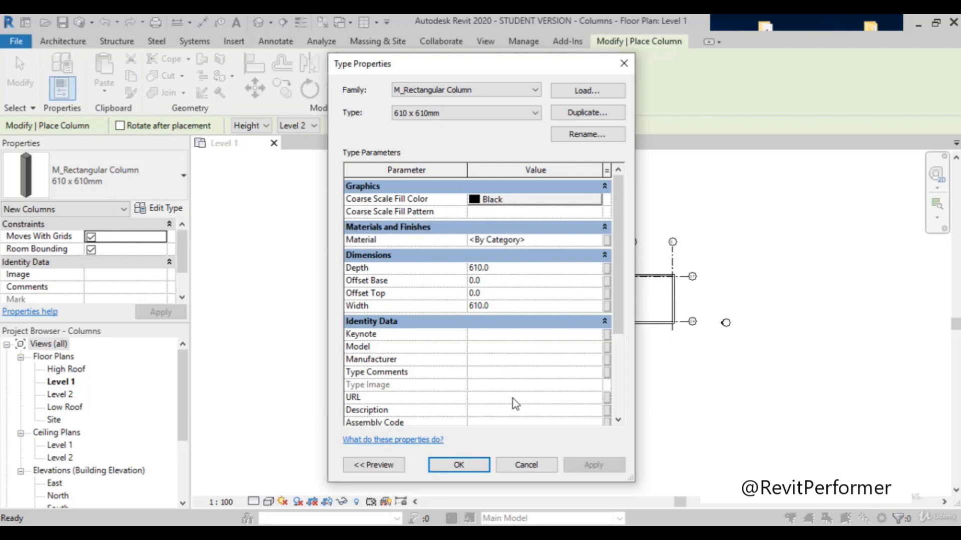
pyautogui.click(532, 464)
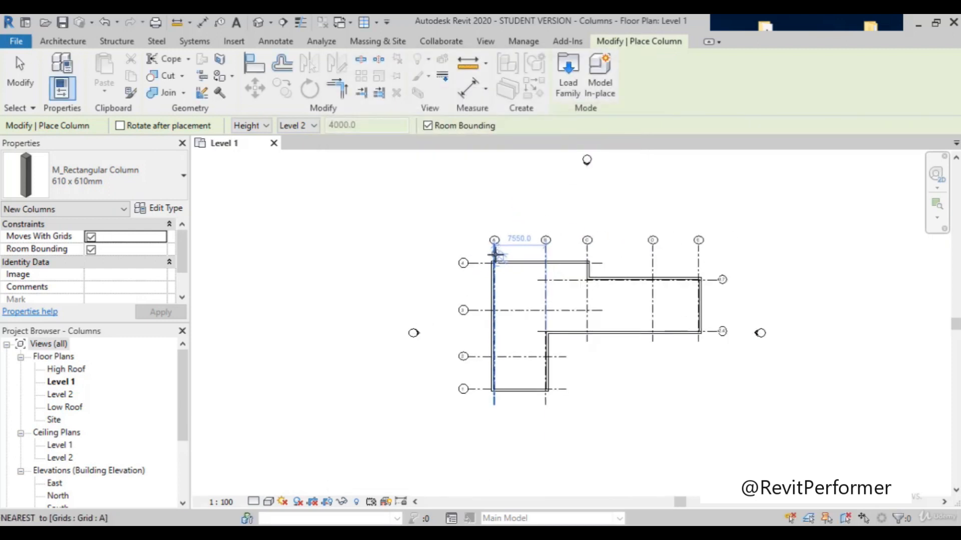
# Step: Try placing a column freely about 2400 outside the building corner near grids A and 4, and undo it
pyautogui.click(936, 205)
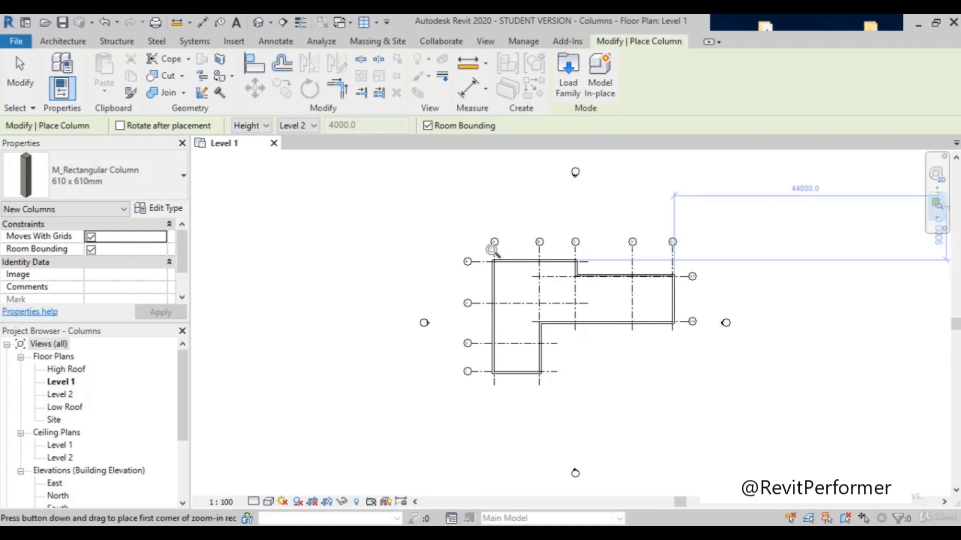
pyautogui.moveTo(540, 277); pyautogui.dragTo(469, 250)
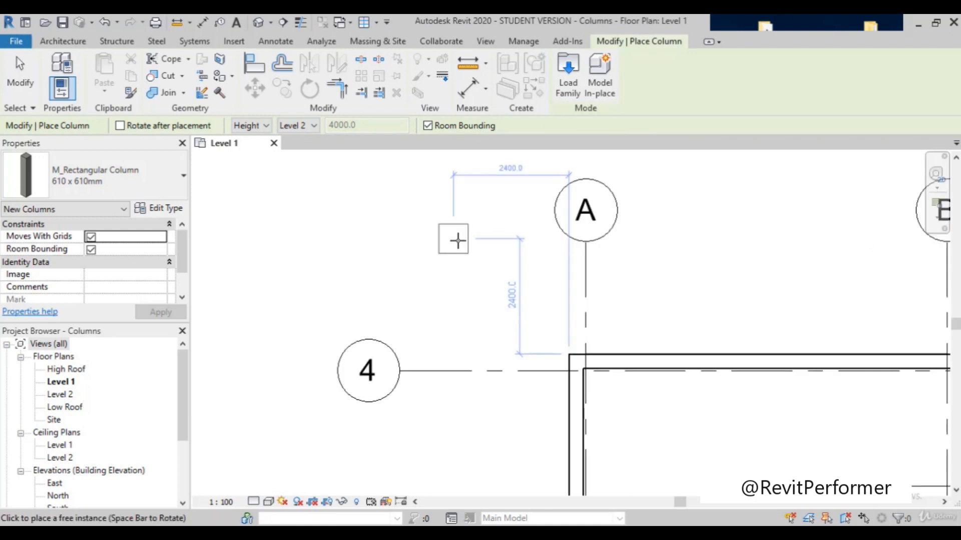
pyautogui.scroll(2, 610, 321)
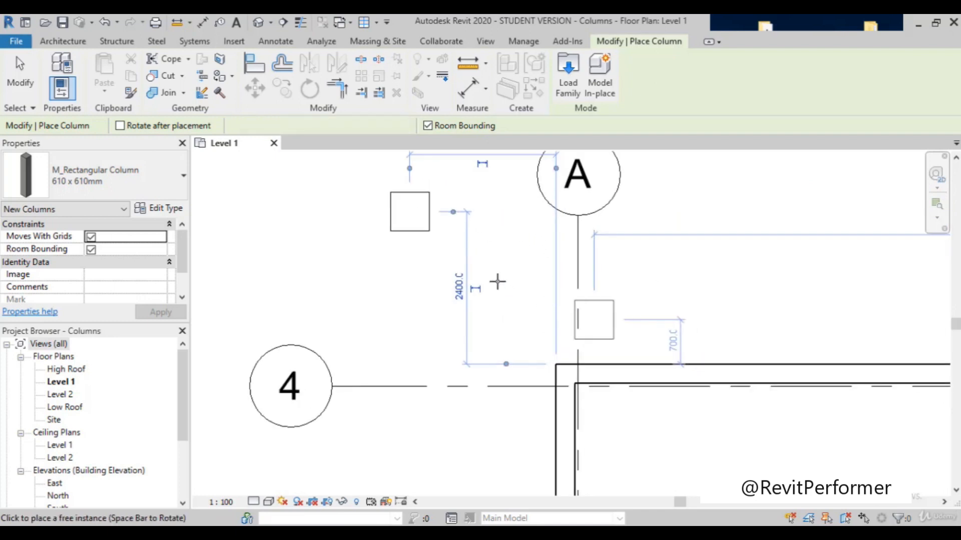
pyautogui.scroll(-2, 461, 257)
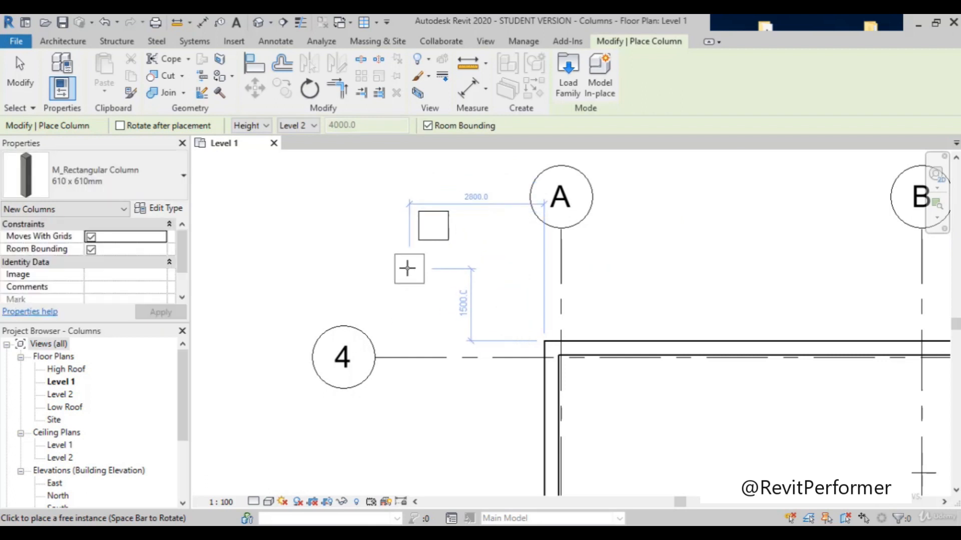
pyautogui.hotkey('ctrl', 'z')
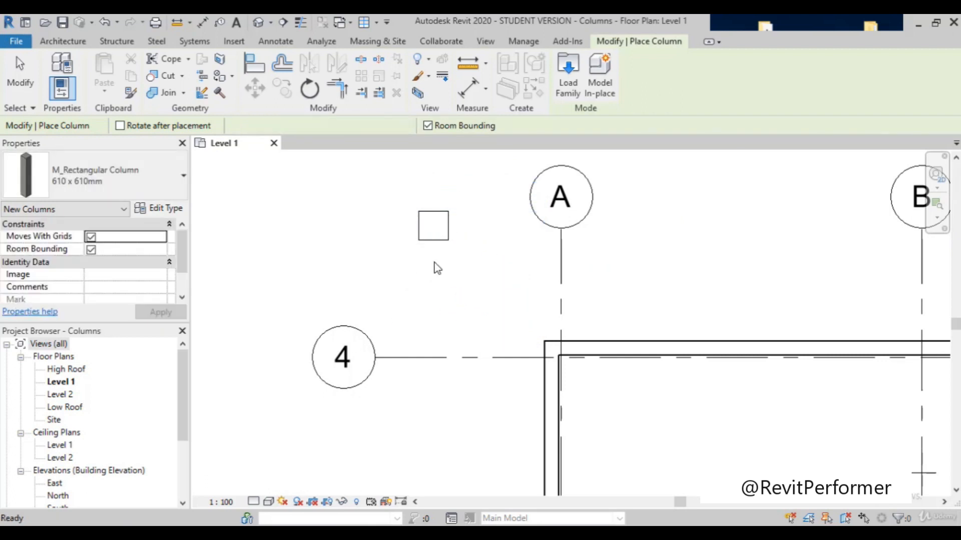
# Step: Place a 610 x 610mm column centred on the inner wall corner near grids A and 4
pyautogui.scroll(-1, 501, 305)
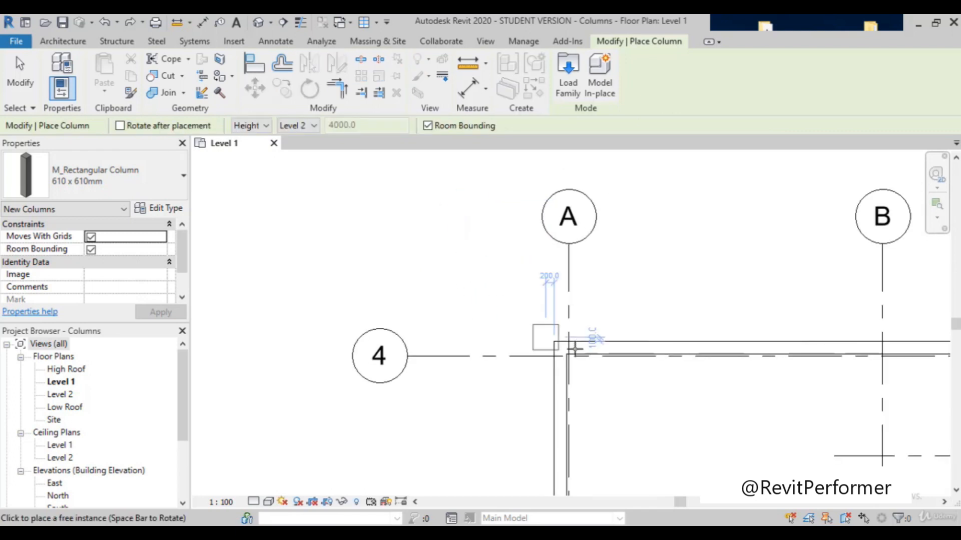
pyautogui.scroll(2, 569, 354)
pyautogui.scroll(1, 574, 354)
pyautogui.scroll(-3, 328, 211)
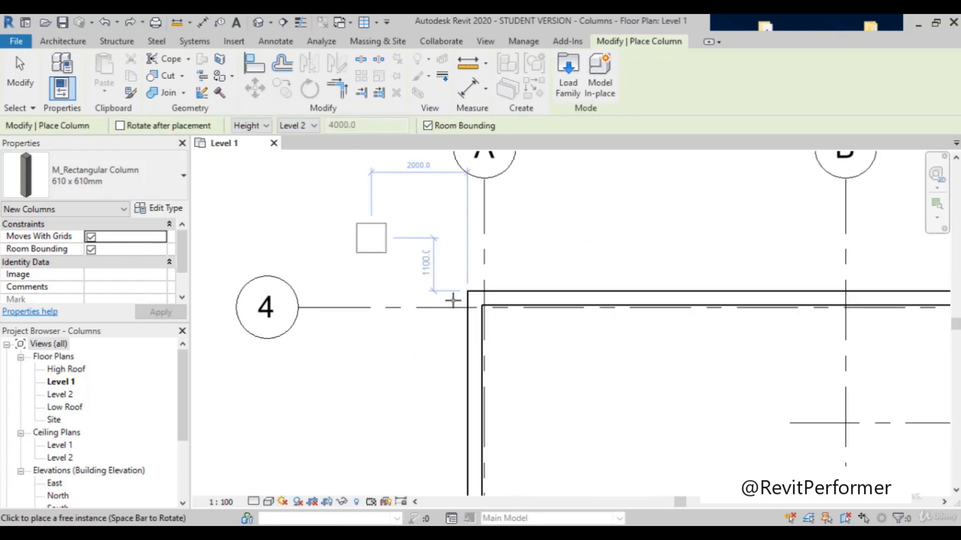
pyautogui.scroll(4, 468, 306)
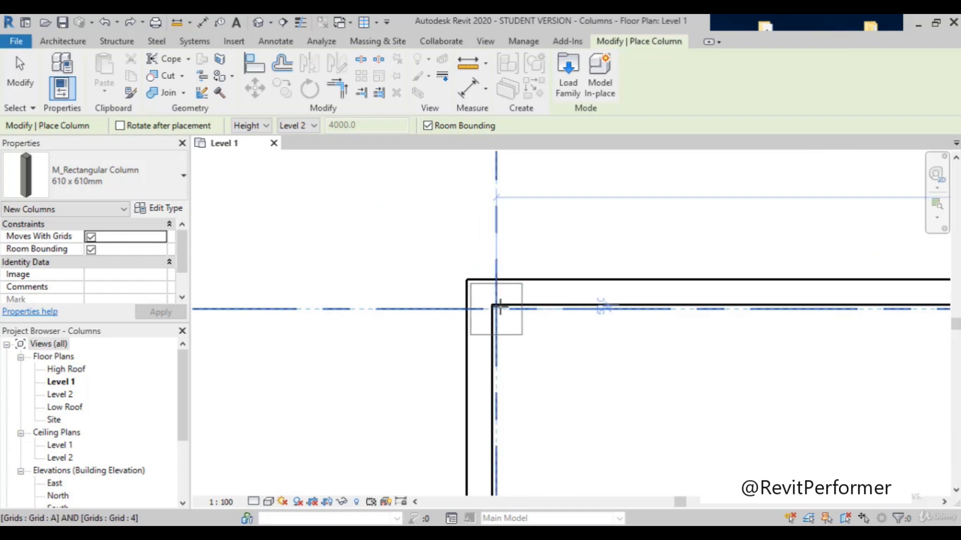
pyautogui.scroll(3, 488, 307)
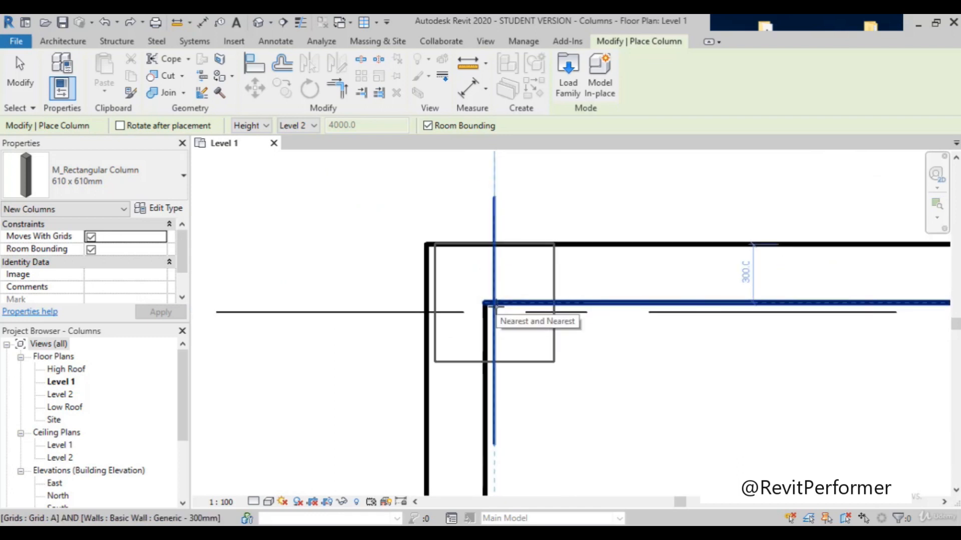
pyautogui.scroll(1, 493, 303)
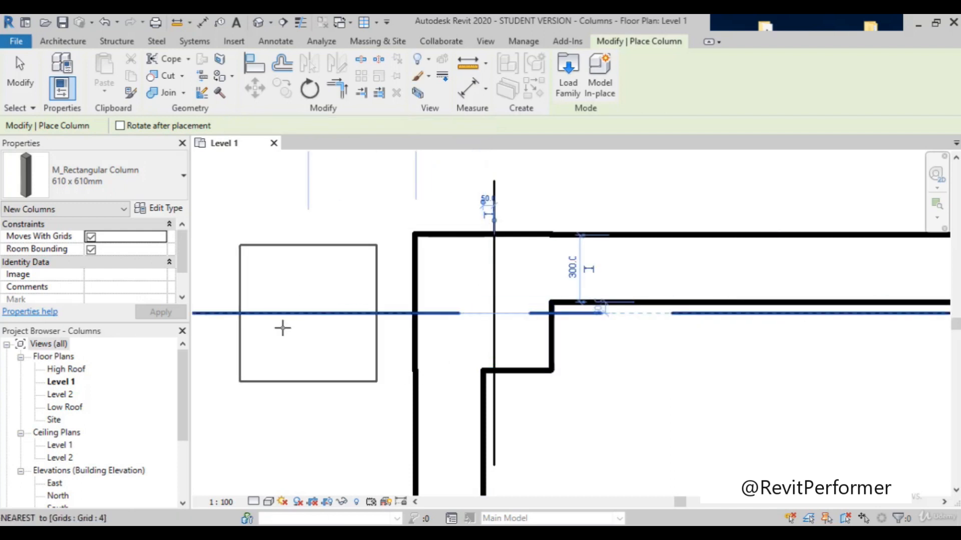
# Step: Place another 610 x 610mm column centred on the inner wall corner near grids C and 4
pyautogui.scroll(-3, 281, 328)
pyautogui.scroll(-6, 213, 328)
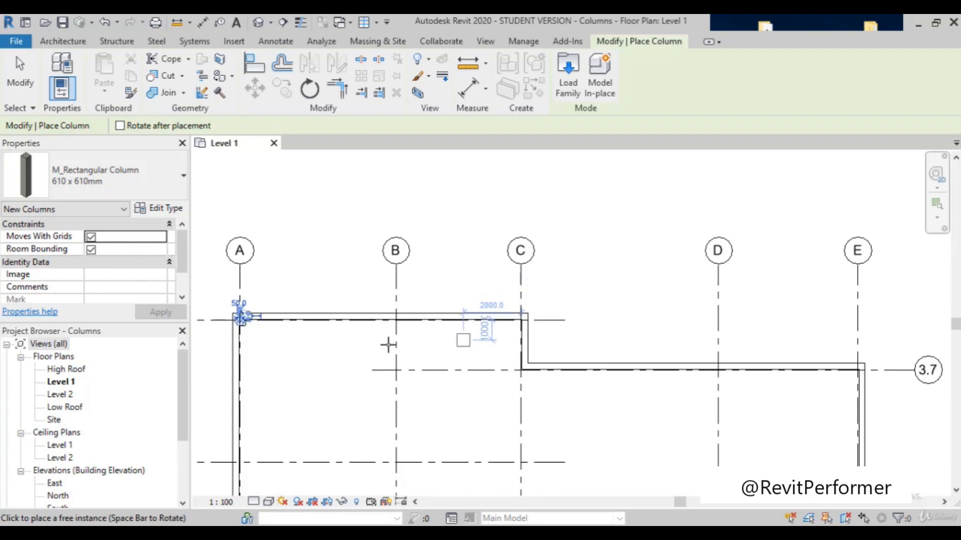
pyautogui.scroll(3, 389, 344)
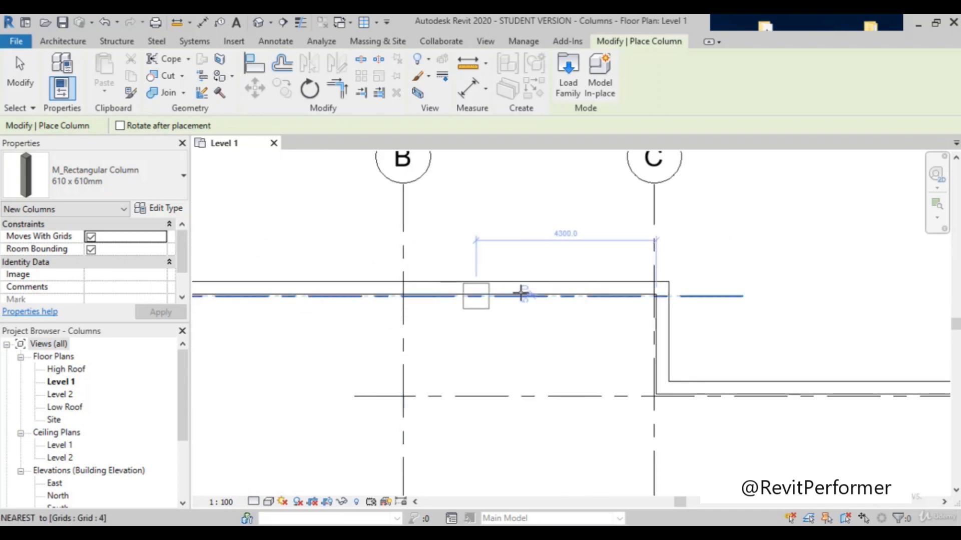
pyautogui.scroll(3, 654, 292)
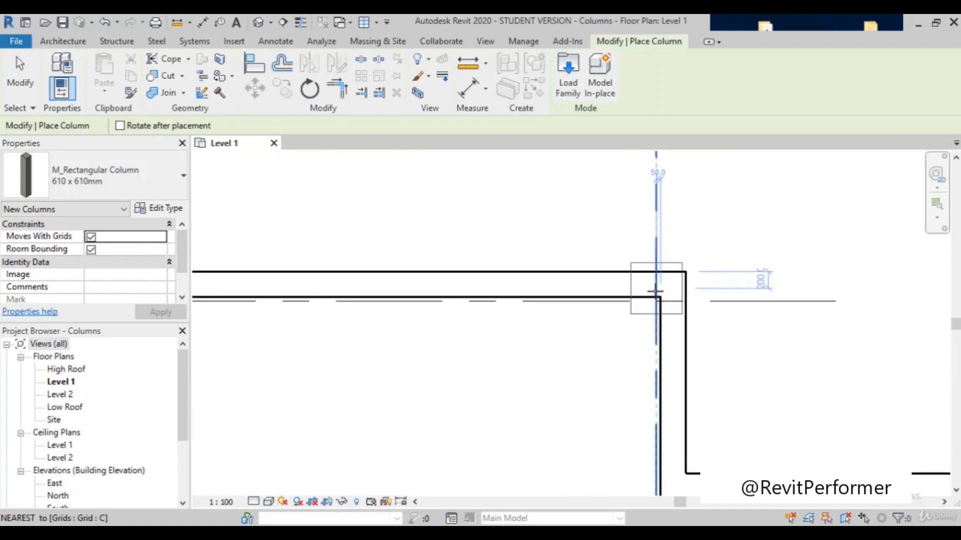
pyautogui.scroll(3, 661, 299)
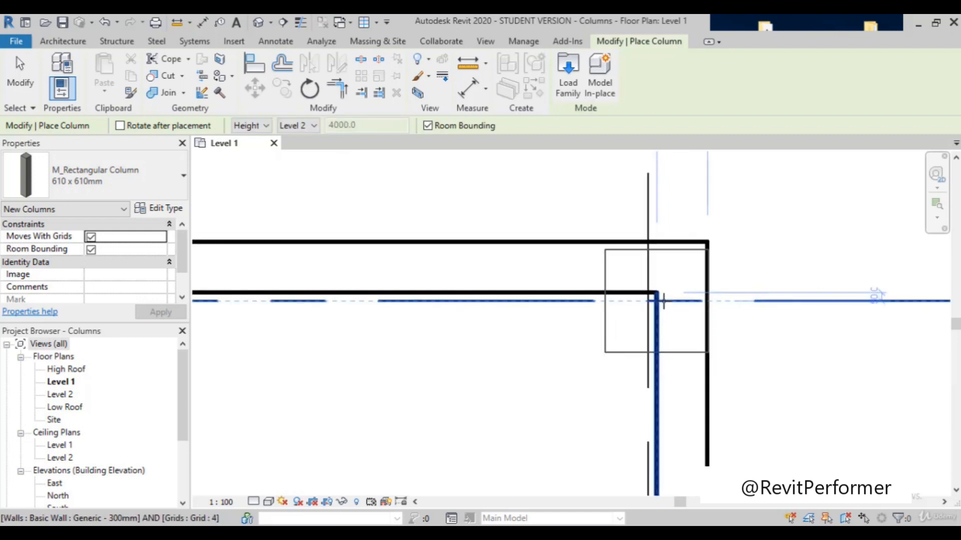
pyautogui.click(660, 289)
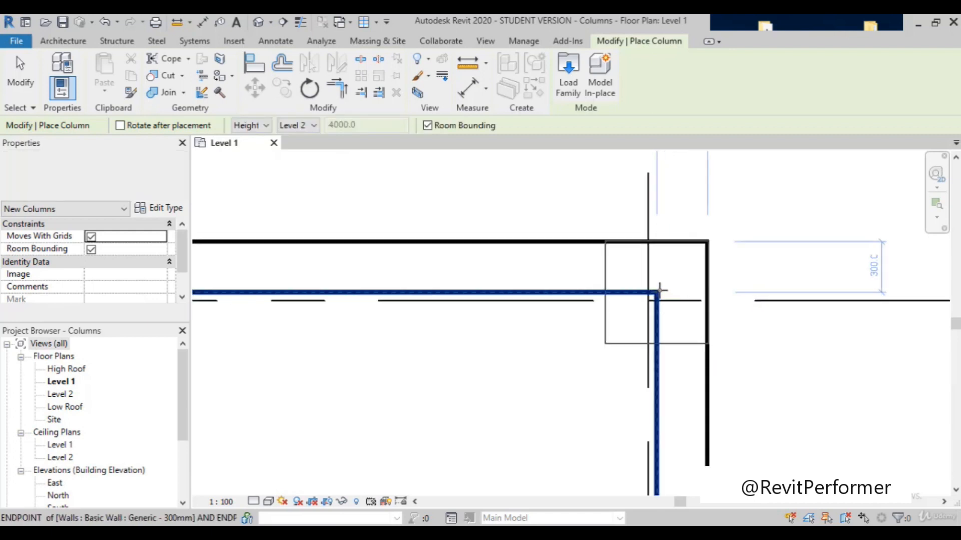
# Step: Place a 610 x 610mm column on the exterior face corner of the walls near grids C and 3.7
pyautogui.scroll(-5, 529, 286)
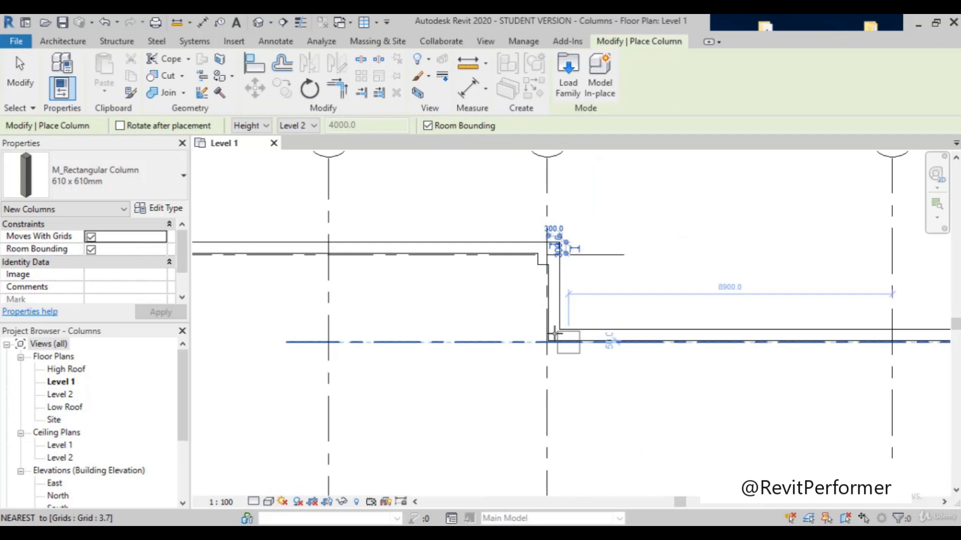
pyautogui.scroll(3, 556, 328)
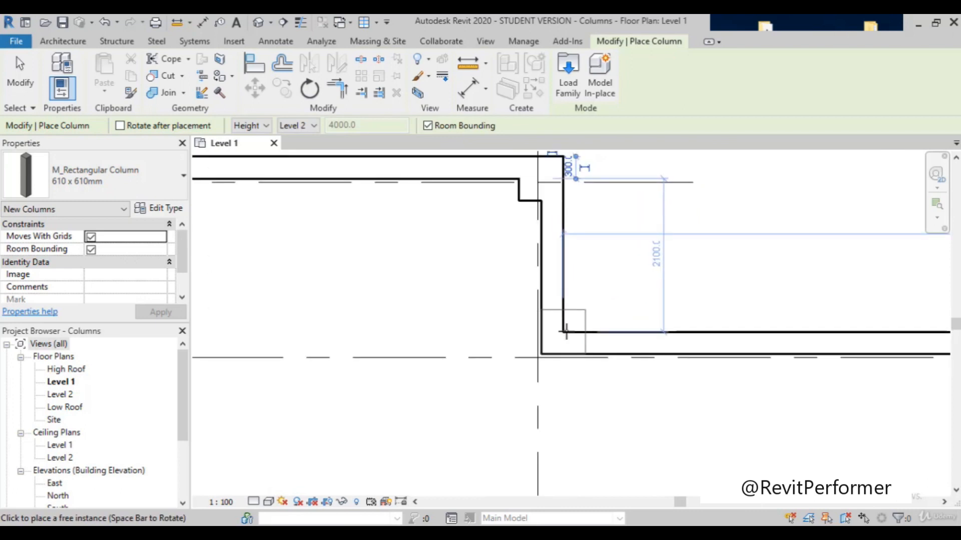
pyautogui.scroll(-5, 437, 329)
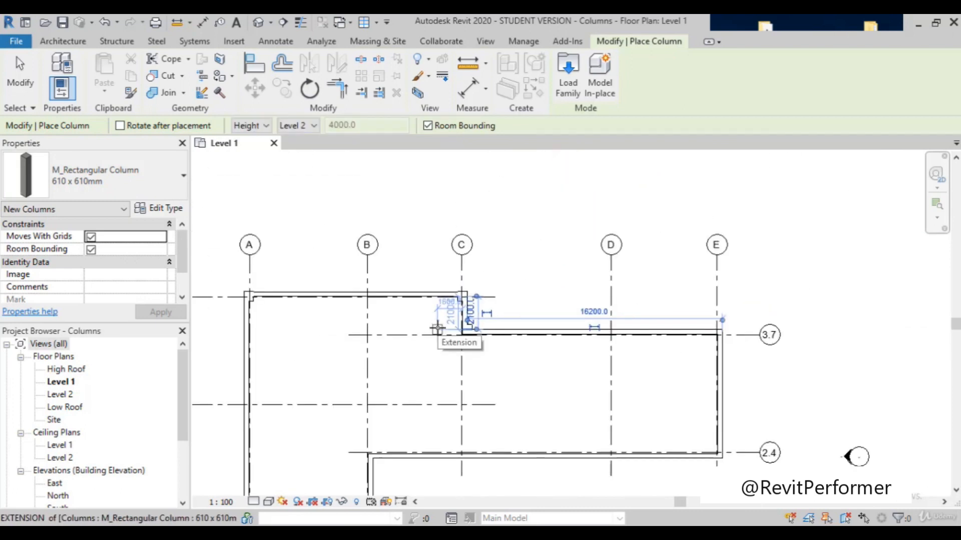
# Step: Place a 610 x 610mm column centred on the inner wall corner near grids E and 3.7
pyautogui.scroll(3, 736, 333)
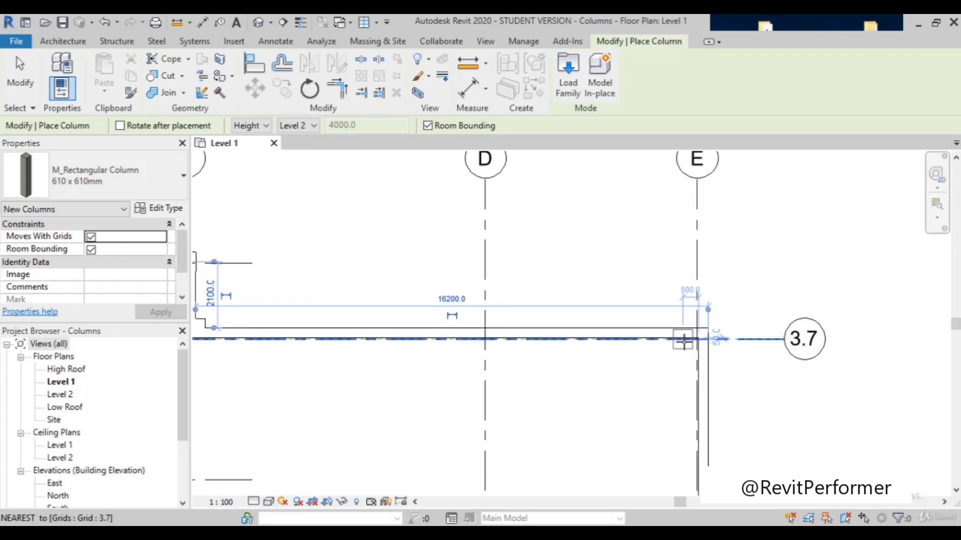
pyautogui.scroll(1, 691, 341)
pyautogui.scroll(2, 698, 340)
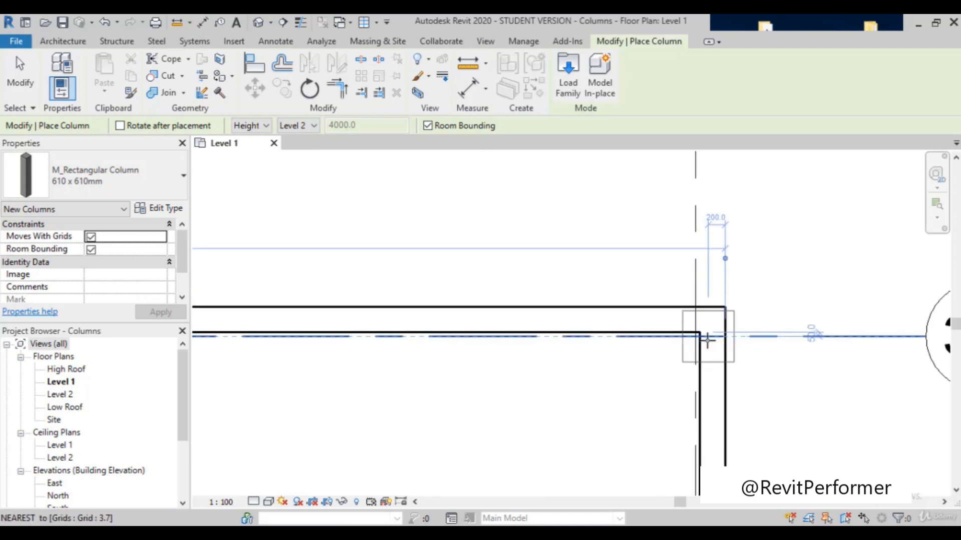
pyautogui.scroll(1, 693, 335)
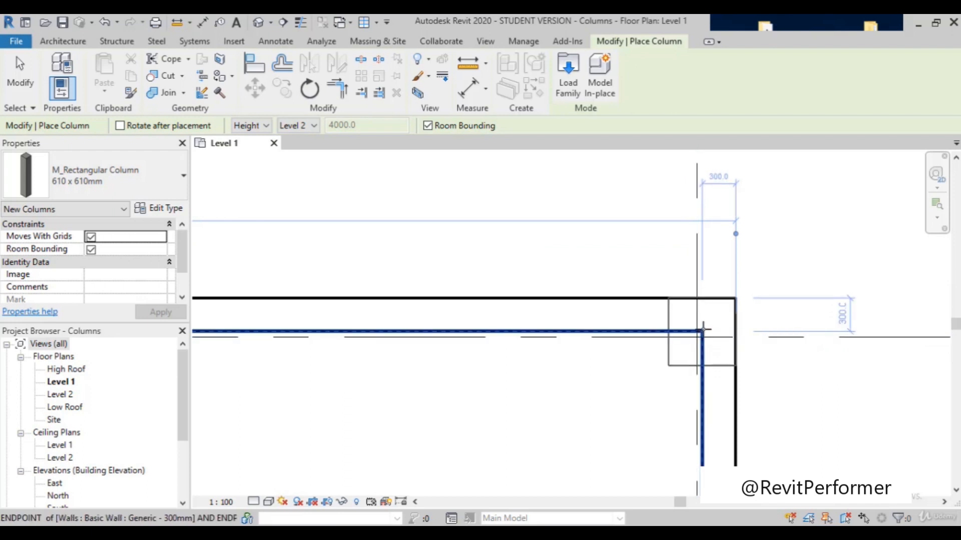
# Step: Place 610 x 610mm columns at the remaining wall corners near grid intersections E-2.4, B-2.4, B-1 and A-1
pyautogui.scroll(-6, 703, 328)
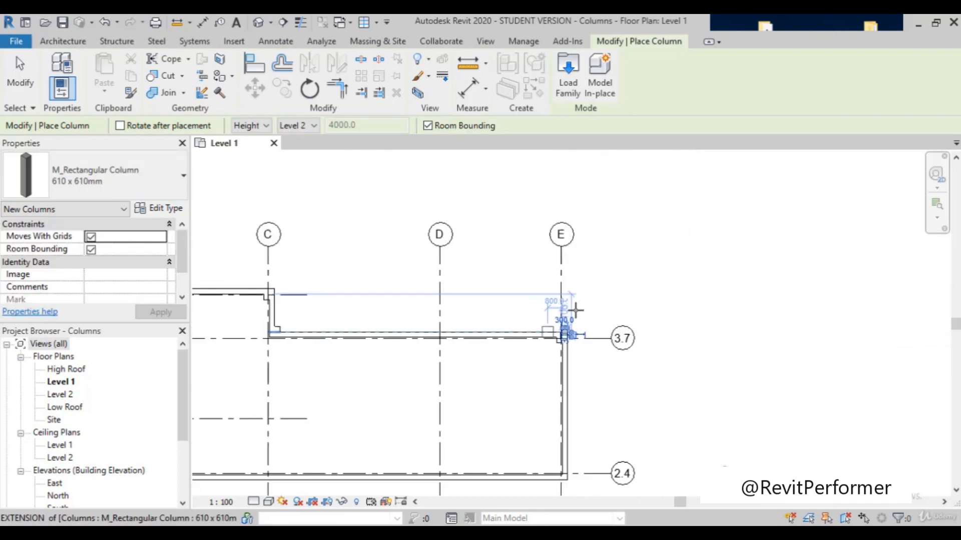
pyautogui.scroll(-2, 575, 310)
pyautogui.scroll(-2, 610, 304)
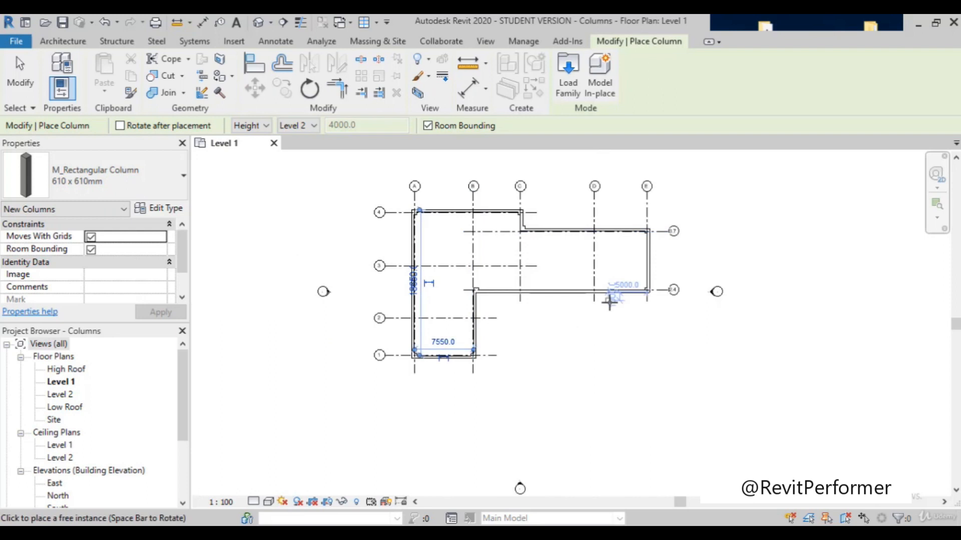
# Step: End column placement and delete the column on the exterior face corner near grids C and 3.7
pyautogui.scroll(5, 493, 201)
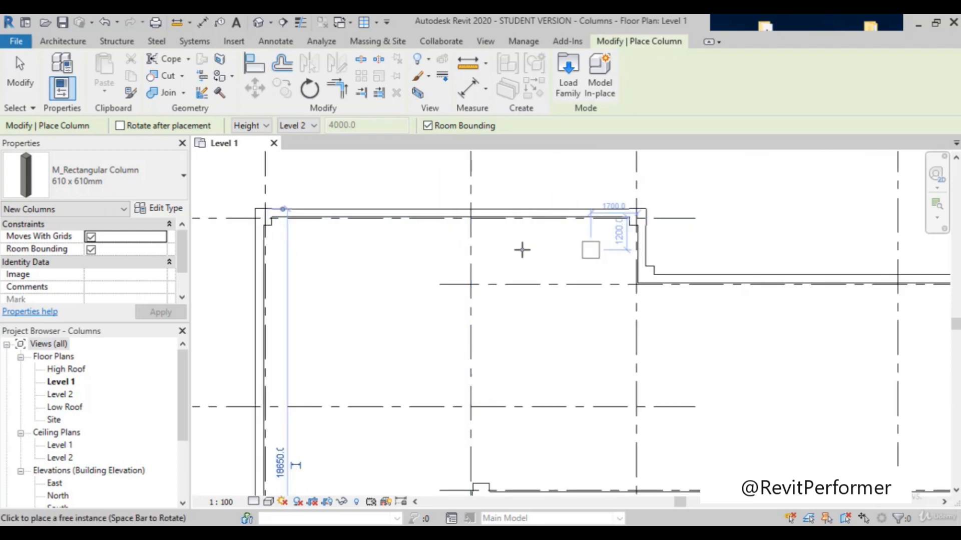
pyautogui.scroll(-3, 575, 257)
pyautogui.scroll(5, 581, 254)
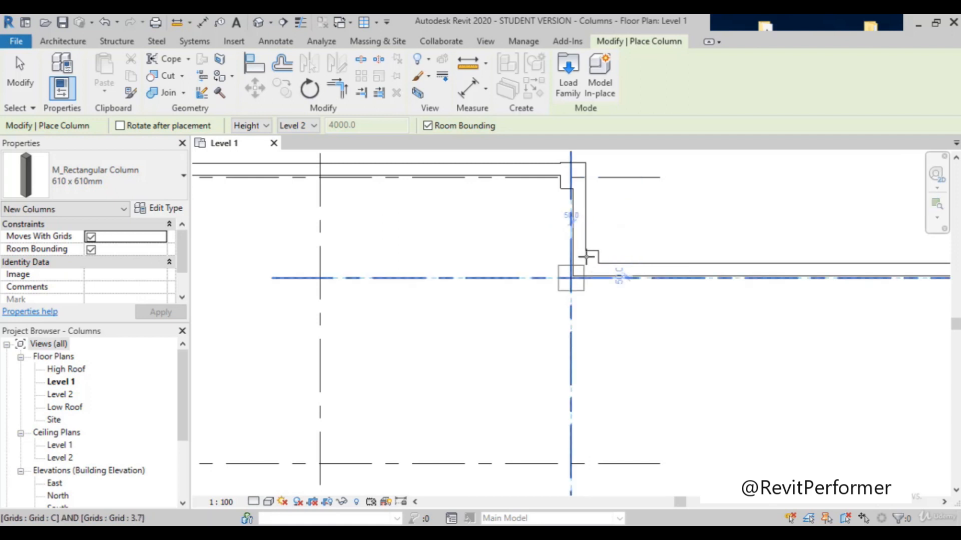
pyautogui.click(585, 263)
pyautogui.press('Escape')
pyautogui.press('Escape')
pyautogui.click(589, 252)
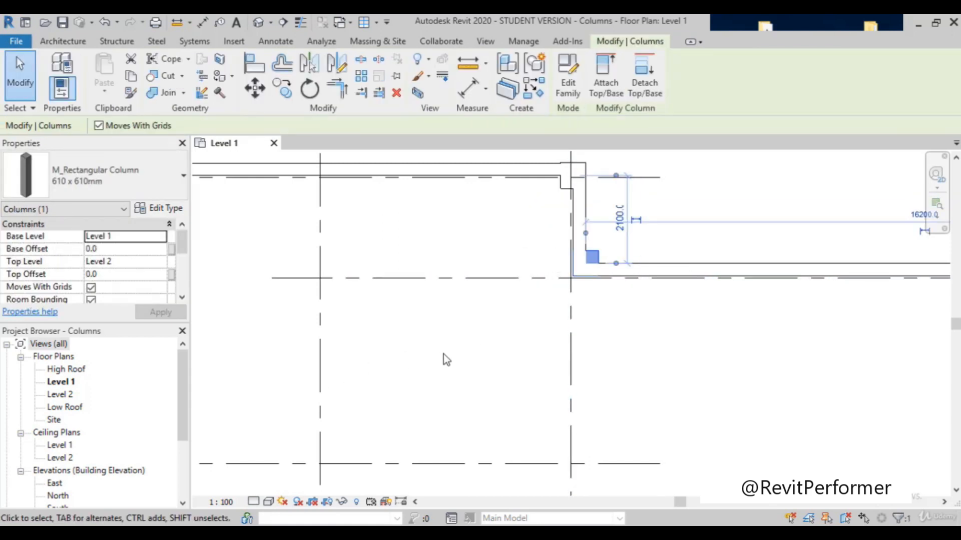
pyautogui.click(372, 330)
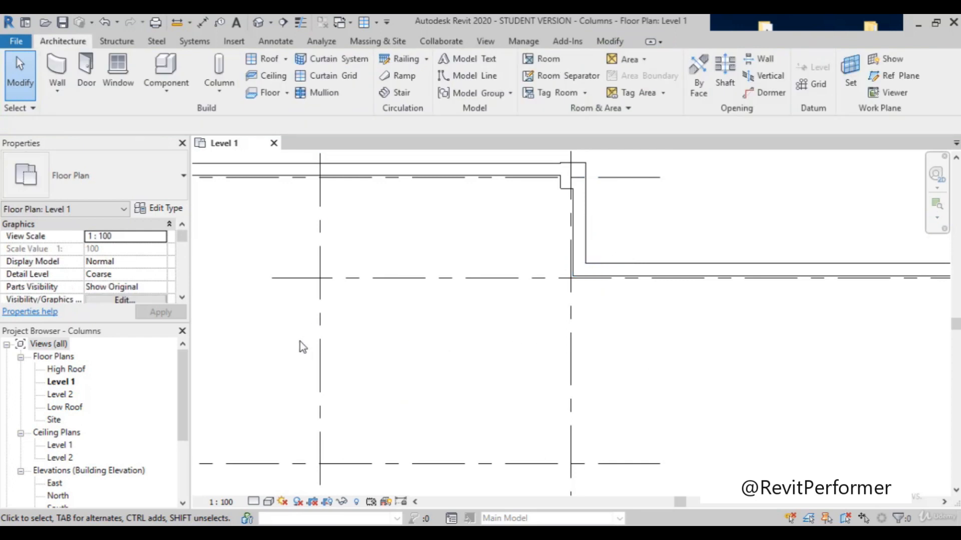
# Step: Place an architectural 610 x 610mm column on the inner wall face near grids C and 3.7, its side flush with the vertical wall's inner face
pyautogui.click(220, 90)
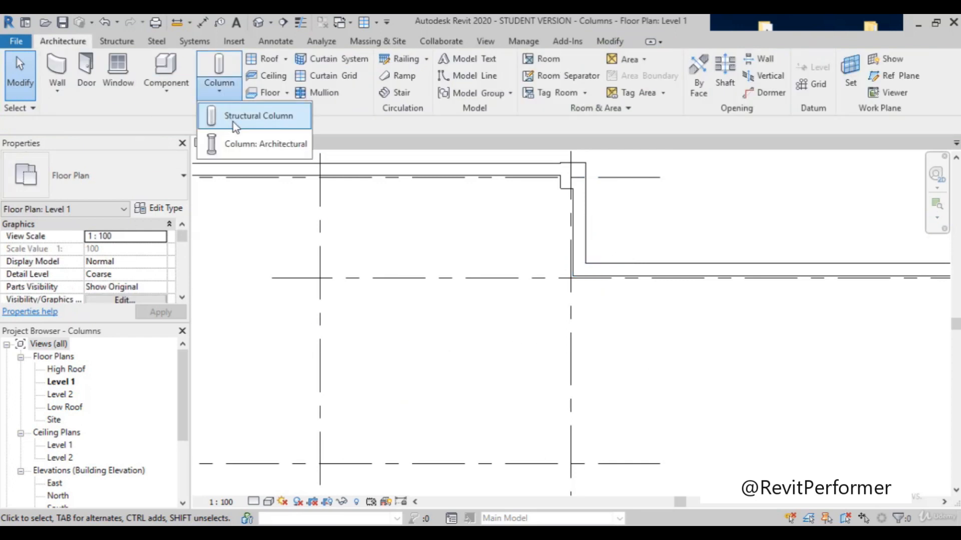
pyautogui.click(250, 142)
pyautogui.scroll(3, 572, 283)
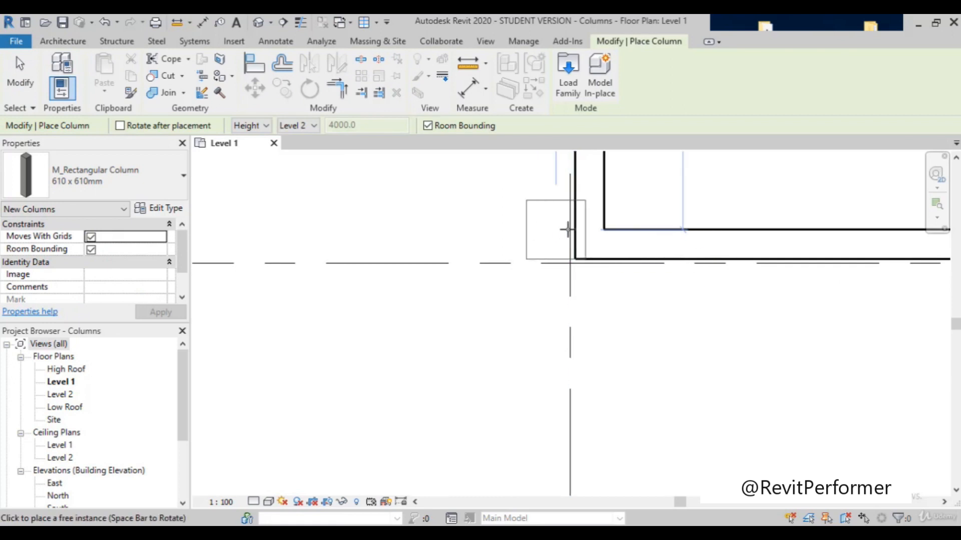
pyautogui.click(602, 259)
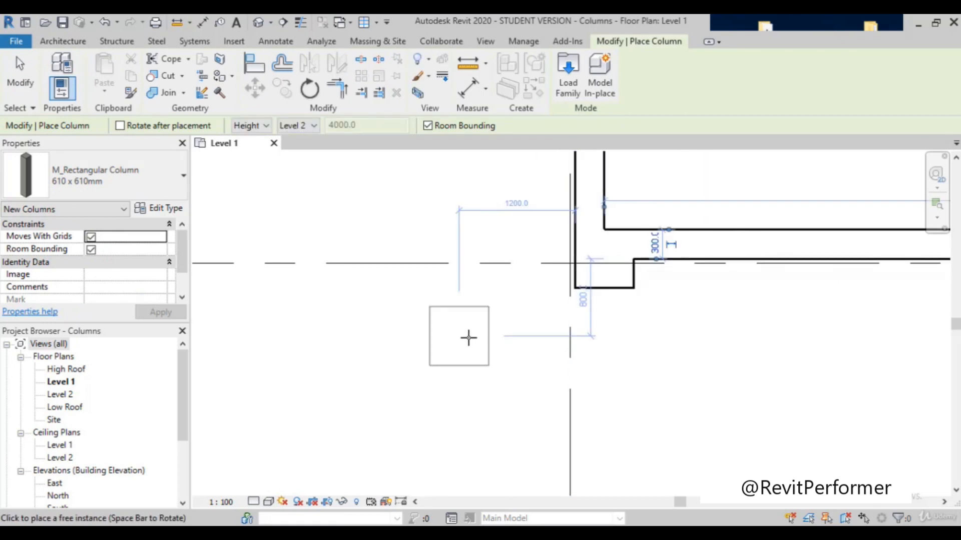
# Step: Place a 610 x 610mm column on the intersection of grids B and 3.7 and end column placement
pyautogui.scroll(-4, 468, 337)
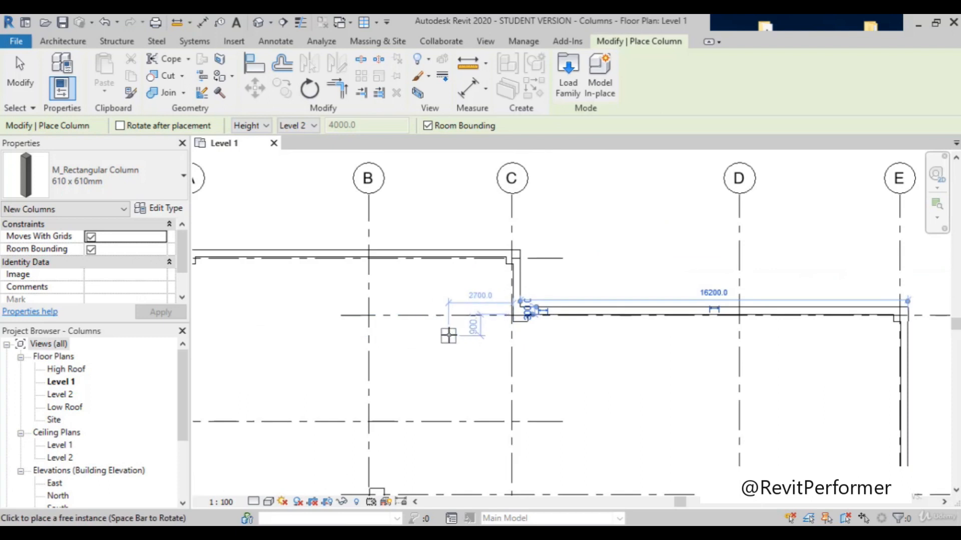
pyautogui.scroll(-5, 553, 311)
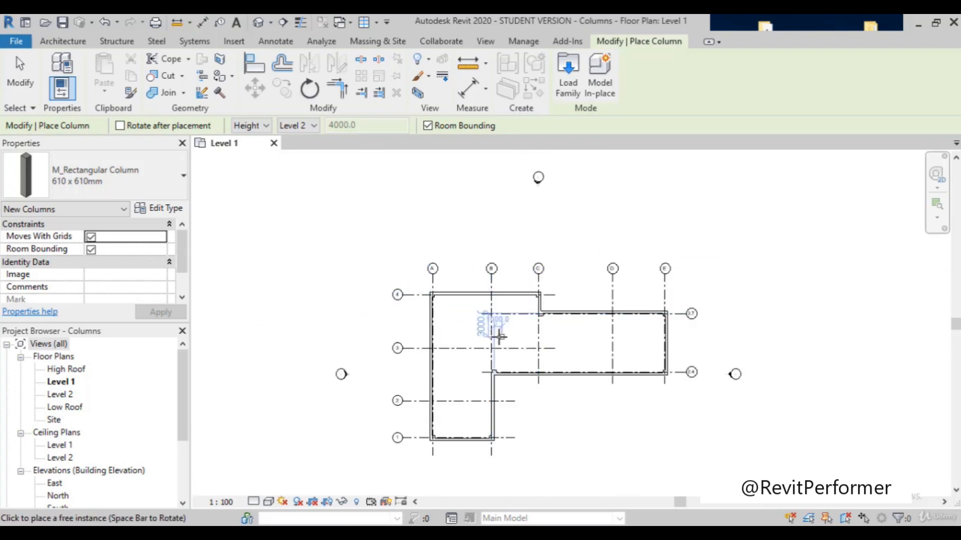
pyautogui.scroll(5, 527, 334)
pyautogui.scroll(-3, 525, 333)
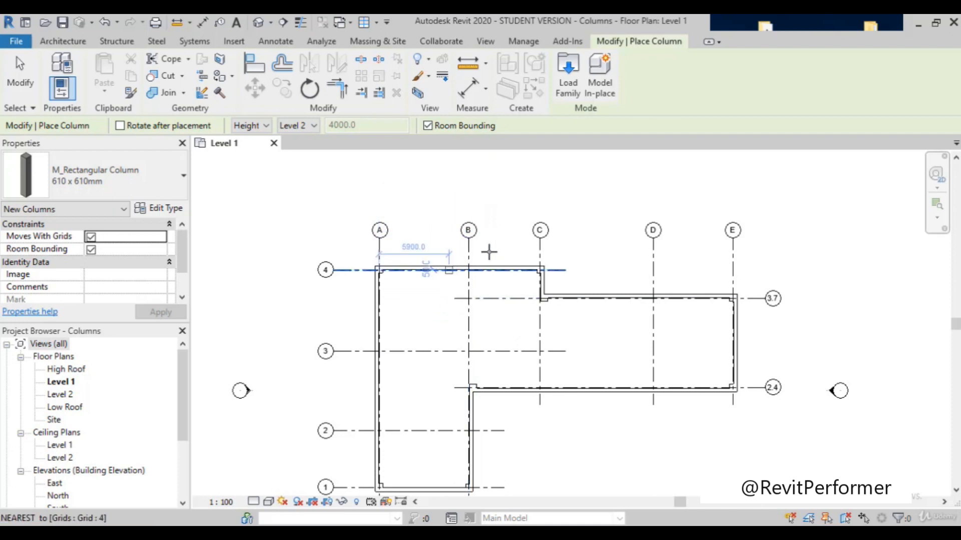
pyautogui.scroll(-2, 539, 238)
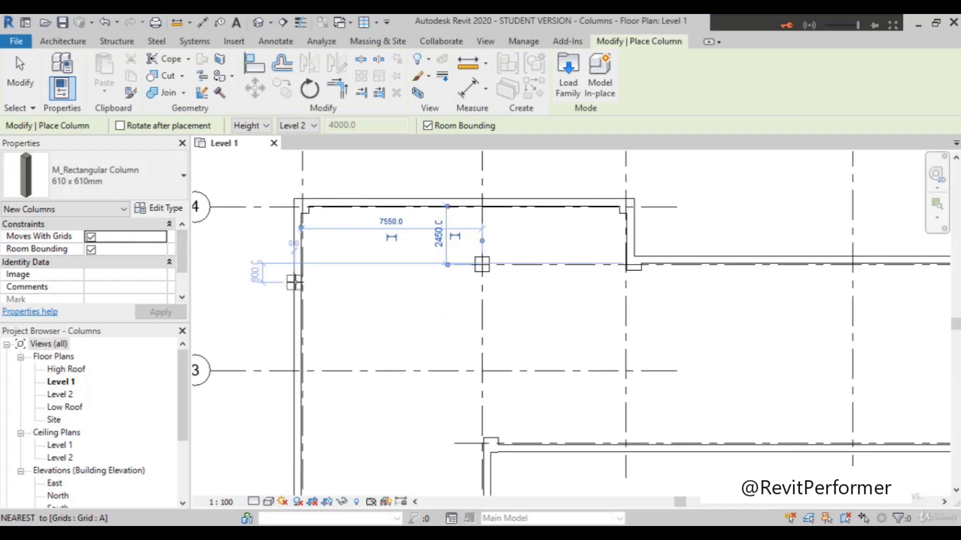
pyautogui.click(302, 222)
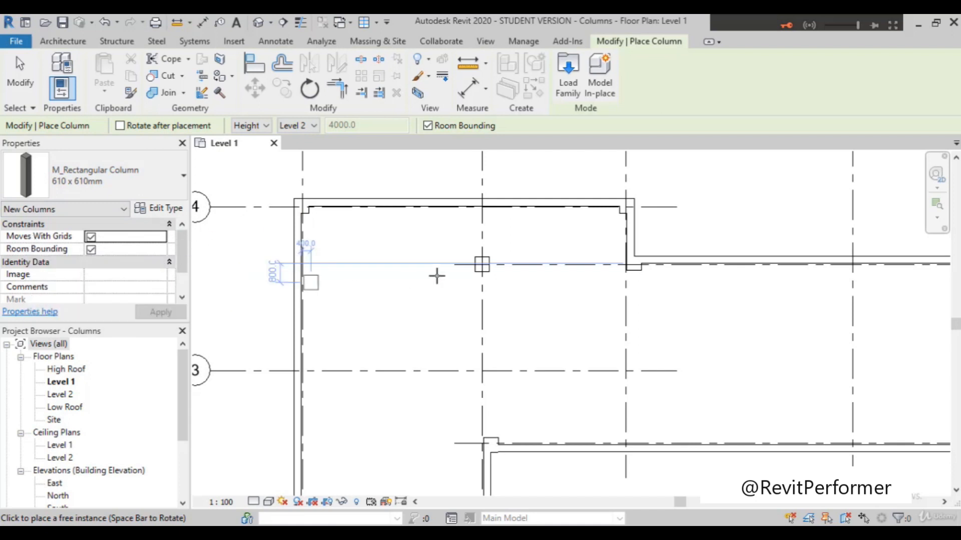
pyautogui.press('Escape')
pyautogui.press('Escape')
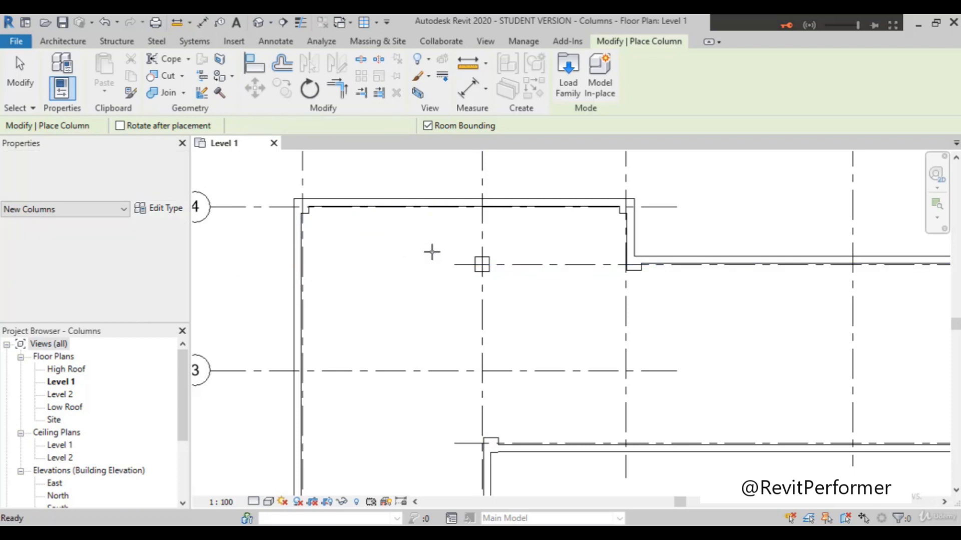
# Step: Select the column at grids B and 3.7, and shift grid B slightly sideways to test the Moves With Grids setting
pyautogui.scroll(3, 481, 273)
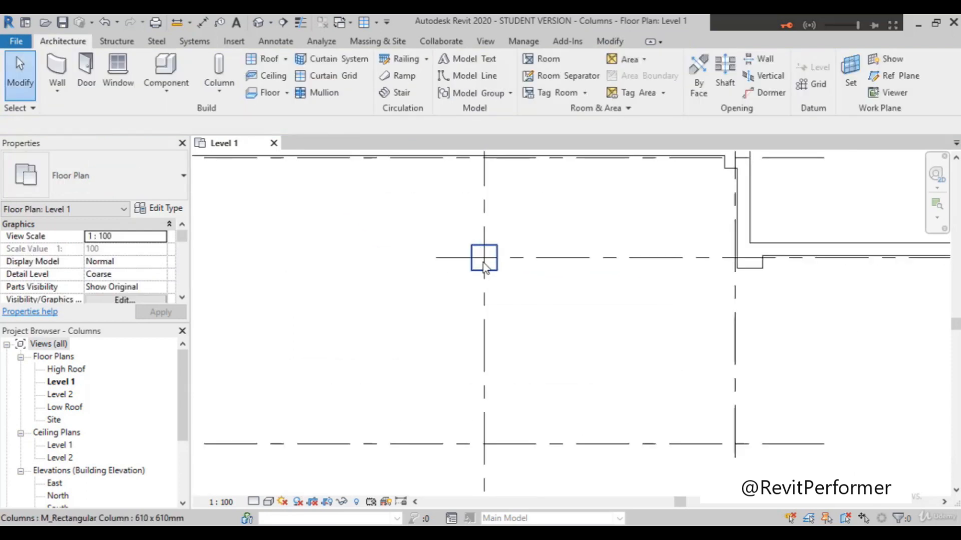
pyautogui.click(483, 265)
pyautogui.scroll(-4, 483, 285)
pyautogui.scroll(2, 484, 286)
pyautogui.scroll(3, 483, 282)
pyautogui.moveTo(469, 273)
pyautogui.mouseDown()
pyautogui.moveTo(401, 276)
pyautogui.moveTo(480, 269)
pyautogui.mouseUp()
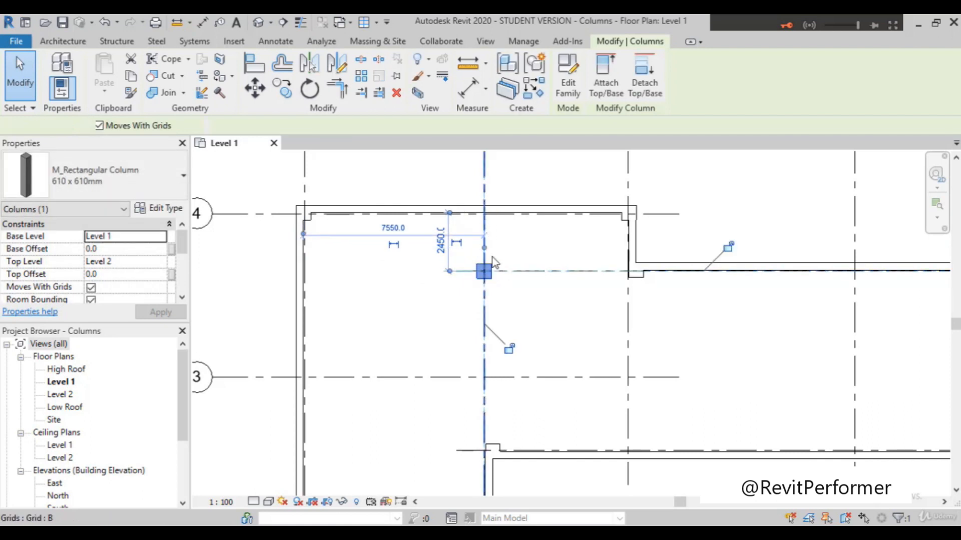
pyautogui.click(485, 235)
pyautogui.moveTo(473, 233); pyautogui.dragTo(483, 253)
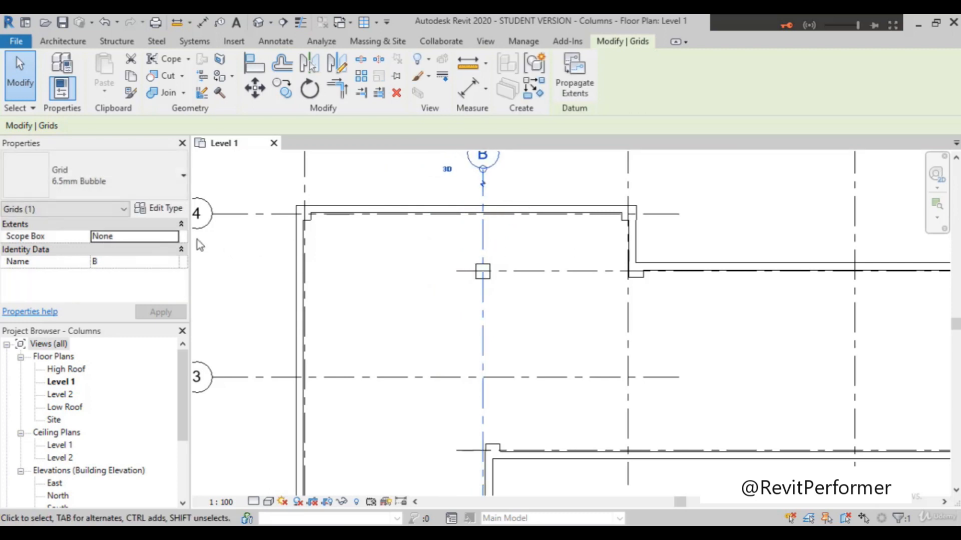
# Step: Start architectural column placement with the 610 x 610mm type, turn off Moves With Grids for new columns, and end placement
pyautogui.click(68, 44)
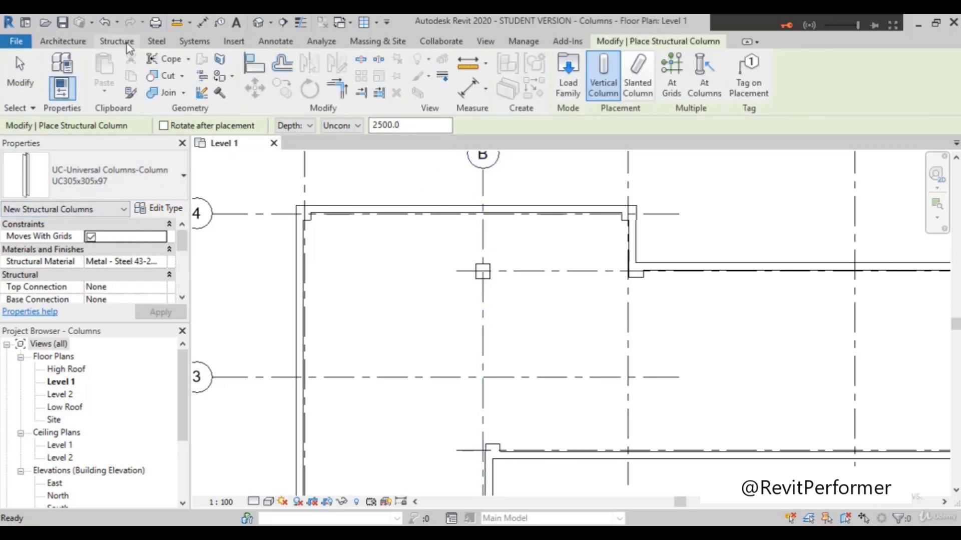
pyautogui.click(63, 44)
pyautogui.click(219, 86)
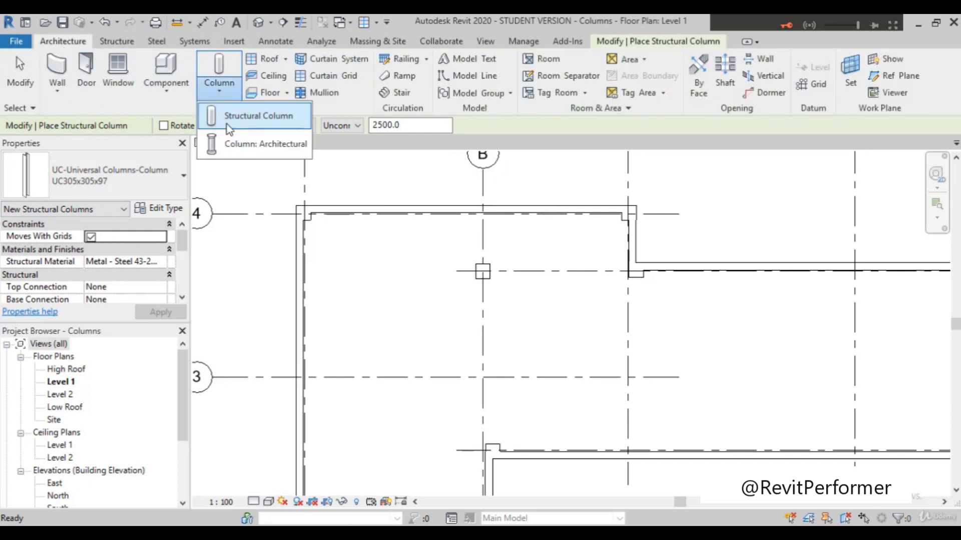
pyautogui.click(269, 145)
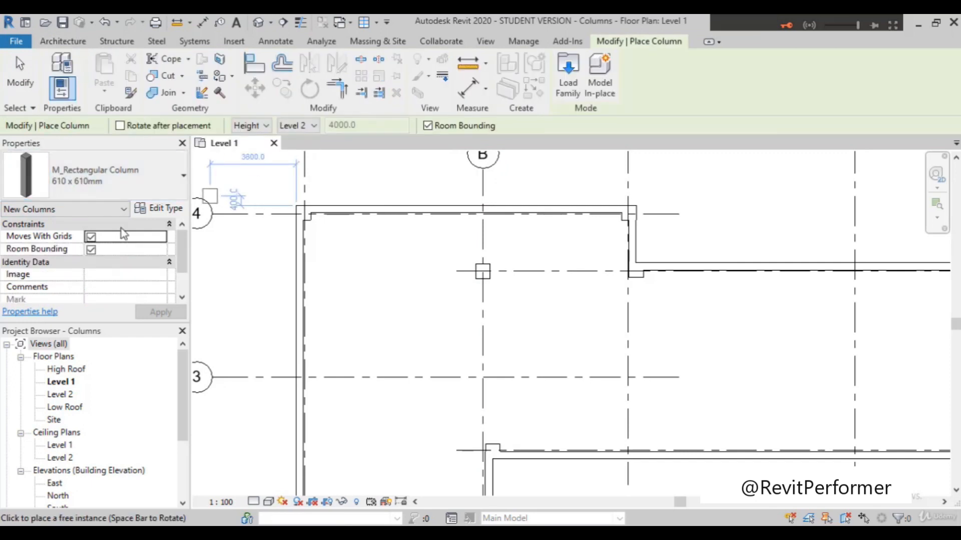
pyautogui.click(91, 237)
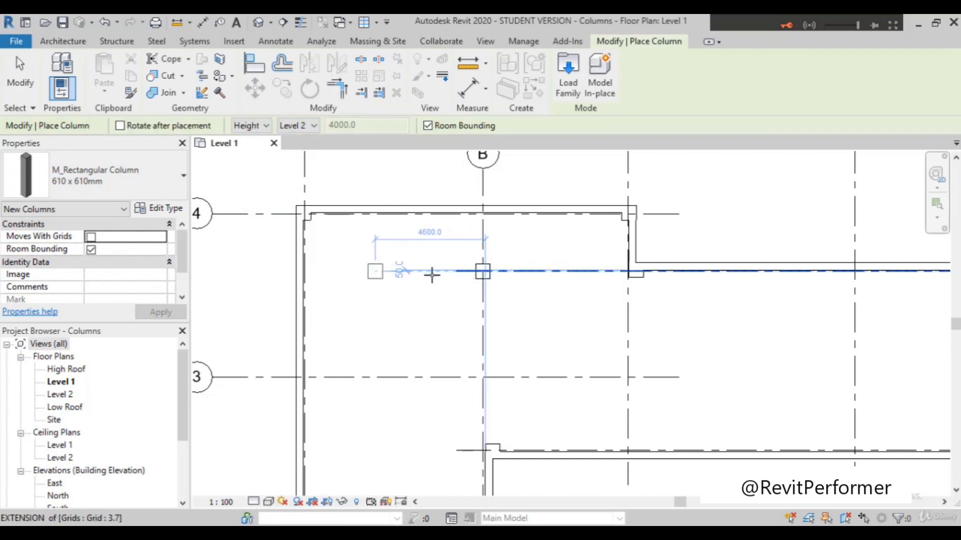
pyautogui.press('Escape')
# Step: Shift grid B slightly sideways, back into line with the outer face of the vertical wall below grid 2.4
pyautogui.click(482, 236)
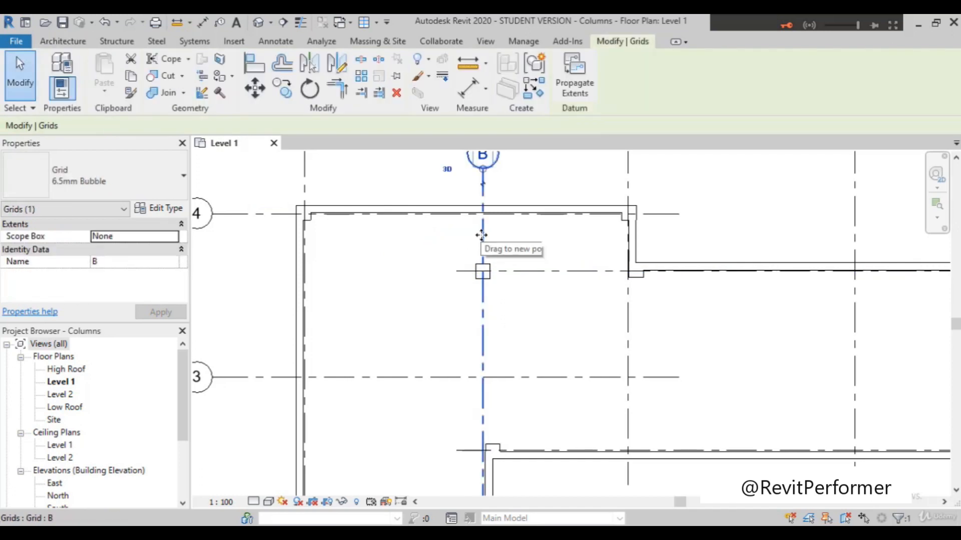
pyautogui.moveTo(468, 236)
pyautogui.mouseDown()
pyautogui.moveTo(408, 238)
pyautogui.moveTo(483, 244)
pyautogui.mouseUp()
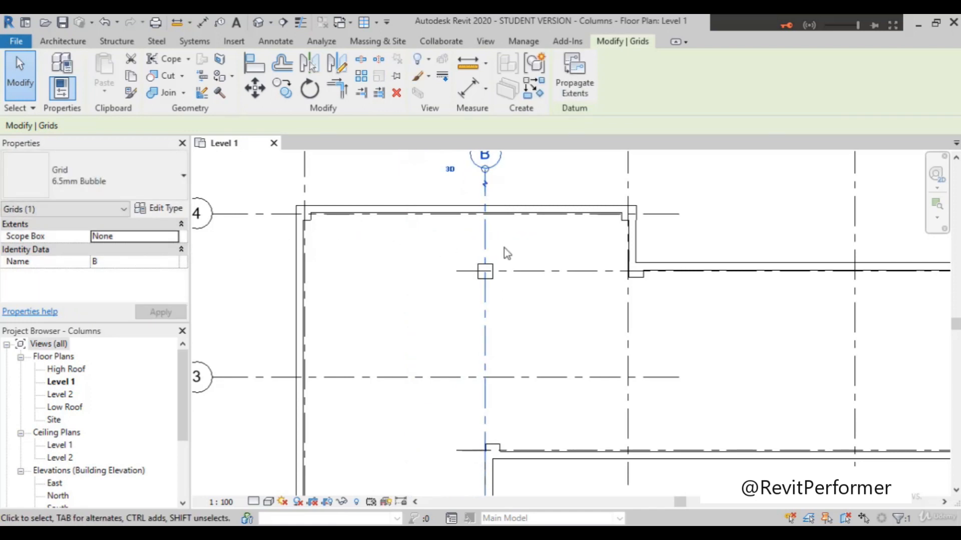
pyautogui.press('Escape')
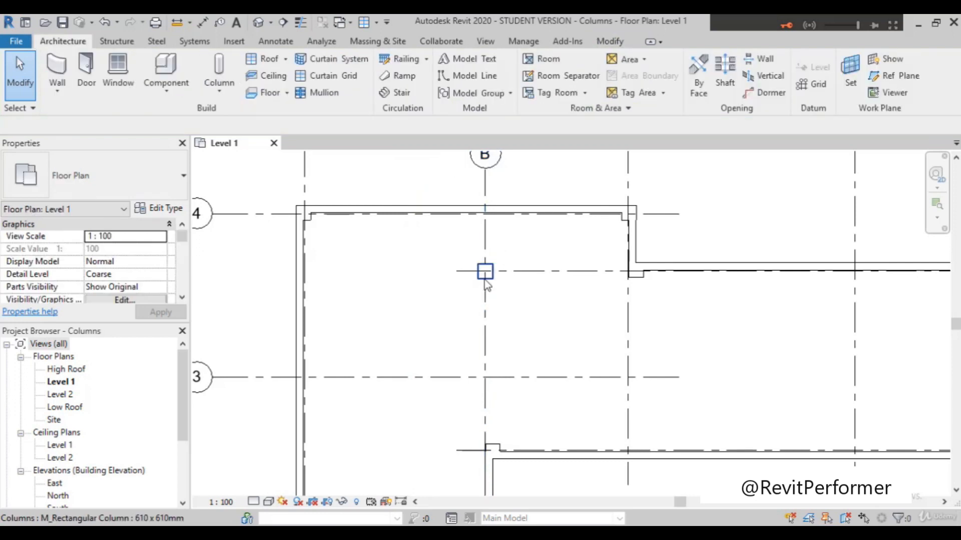
# Step: Turn off Moves With Grids for the existing 610 x 610mm column at grids B and 3.7
pyautogui.click(484, 274)
pyautogui.click(91, 238)
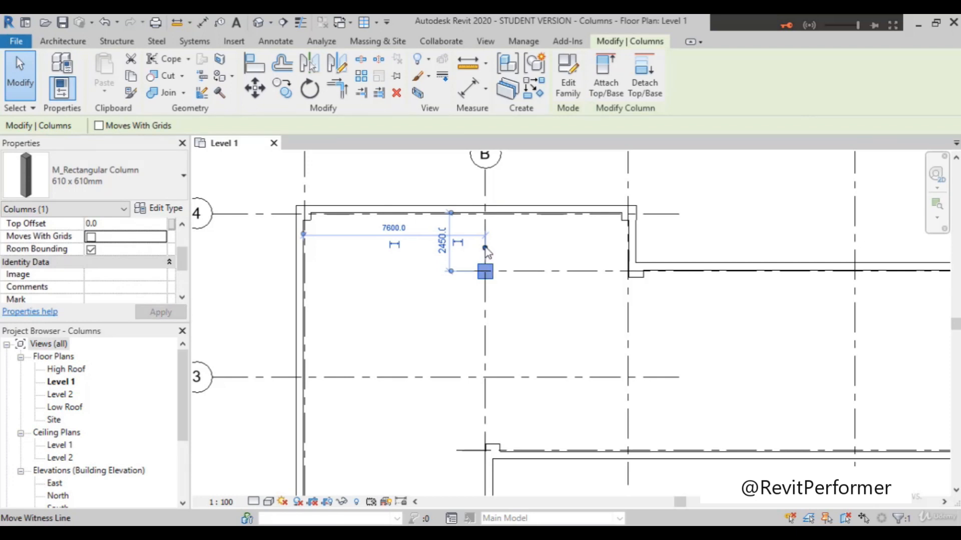
# Step: Test the column's disabled Moves With Grids setting by shifting grid B slightly sideways, and undo the shift
pyautogui.click(485, 240)
pyautogui.moveTo(488, 240)
pyautogui.mouseDown()
pyautogui.moveTo(440, 231)
pyautogui.moveTo(398, 240)
pyautogui.moveTo(482, 232)
pyautogui.mouseUp()
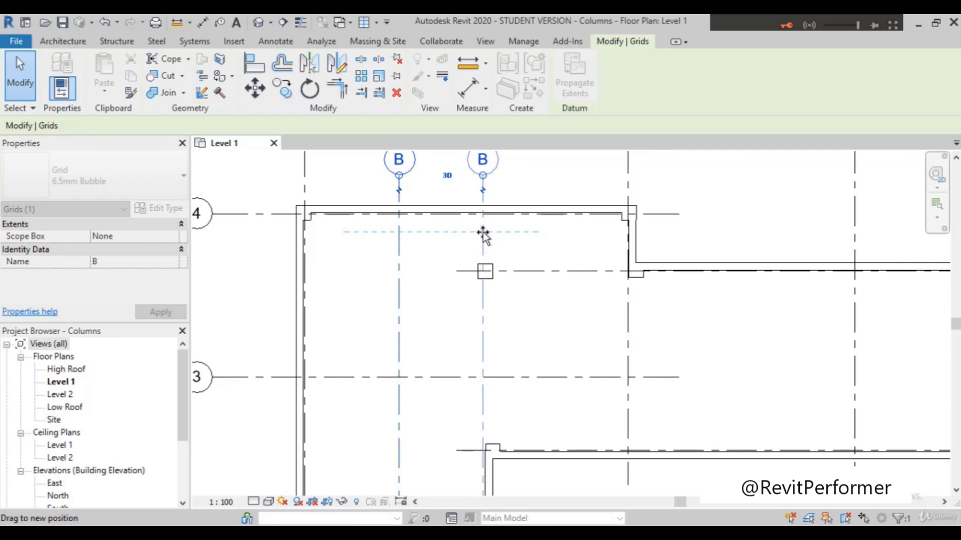
pyautogui.keyDown('ctrl'); pyautogui.moveTo(484, 235); pyautogui.dragTo(484, 234); pyautogui.keyUp('ctrl')
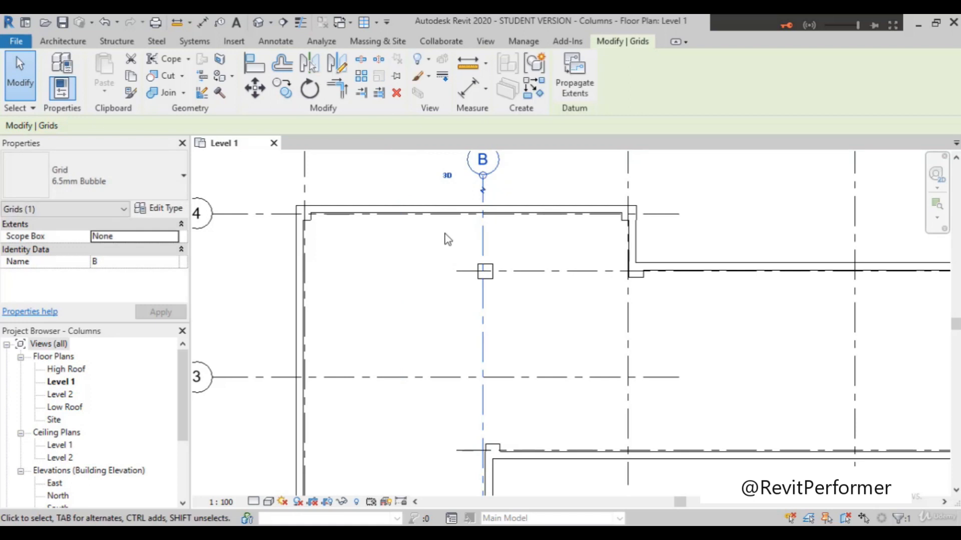
pyautogui.press('Escape')
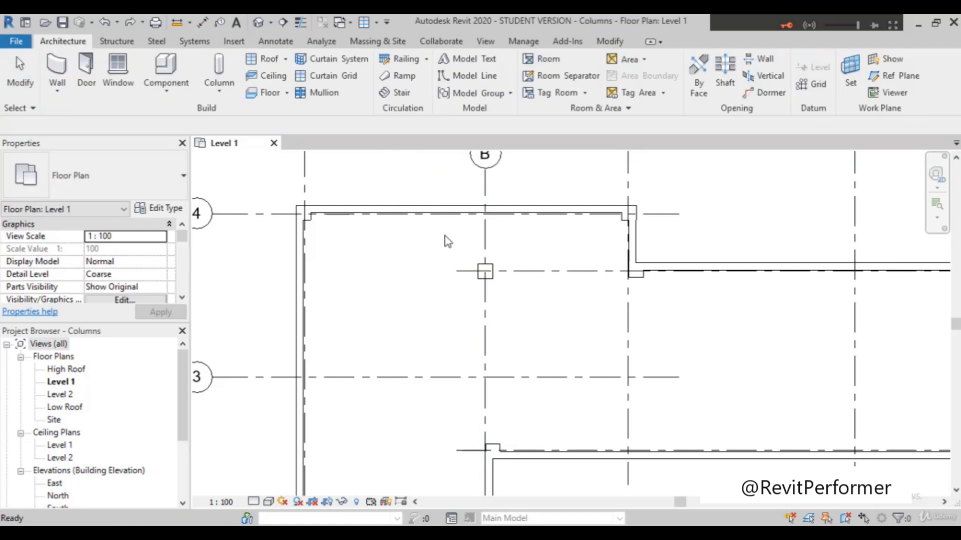
# Step: Check the list of recent undoable operations and close it without undoing anything
pyautogui.scroll(-2, 446, 343)
pyautogui.scroll(3, 447, 337)
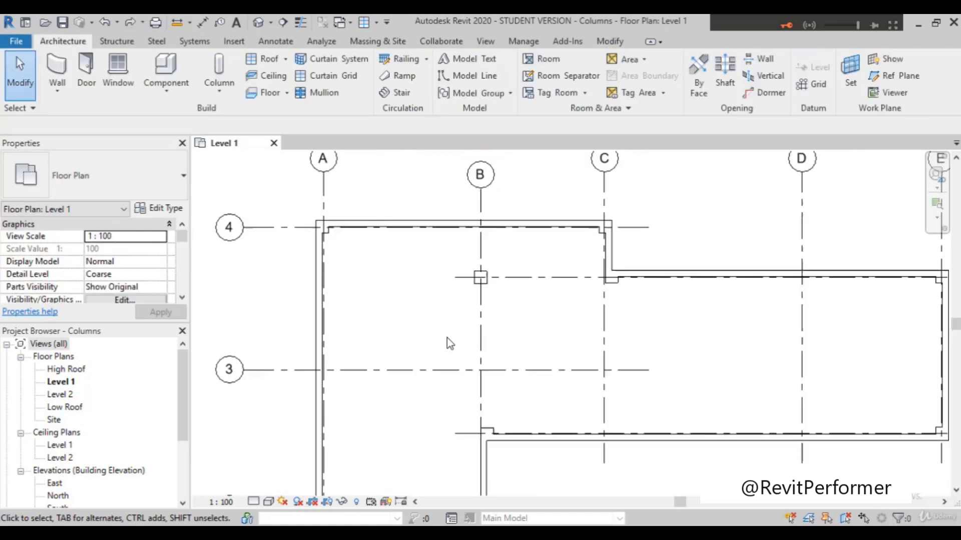
pyautogui.scroll(-3, 433, 346)
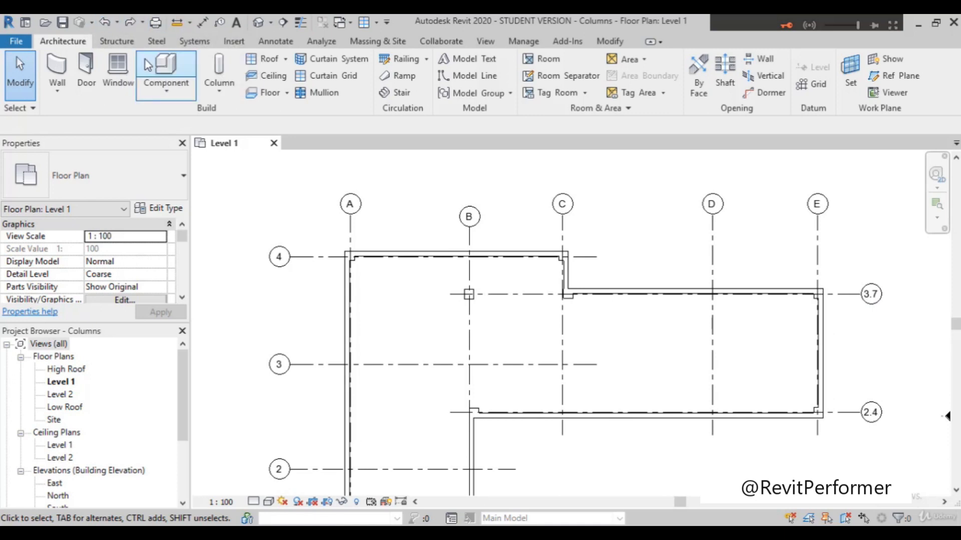
pyautogui.click(116, 28)
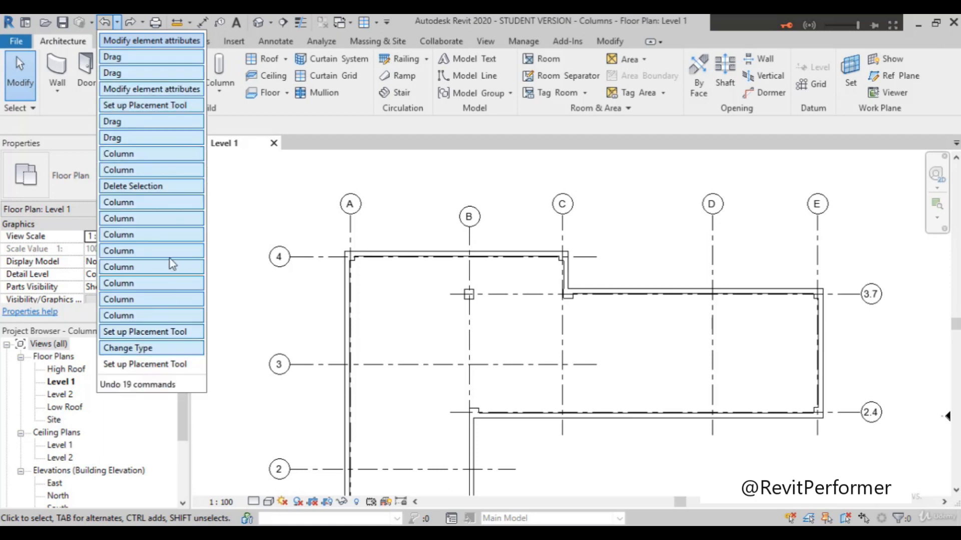
pyautogui.click(118, 23)
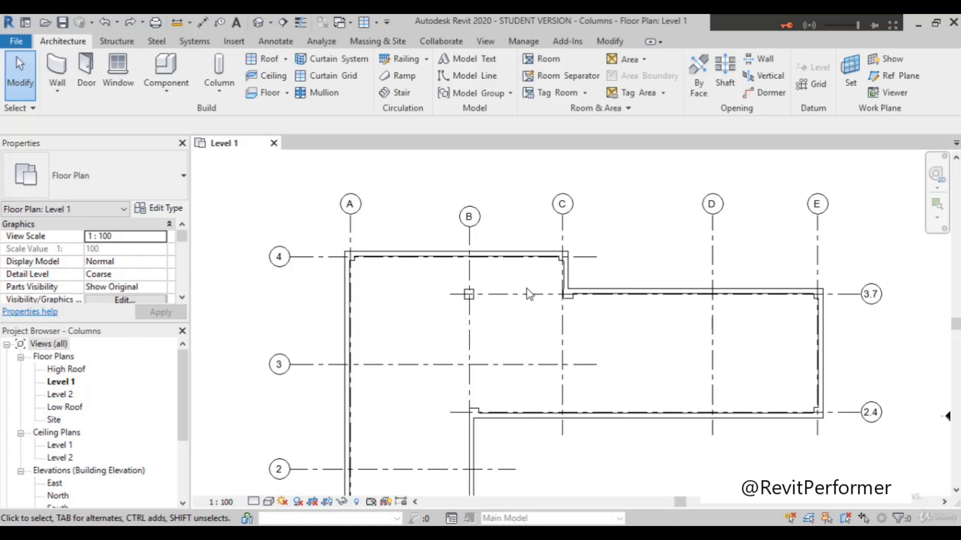
# Step: Examine how the architectural columns join the walls at the corners on grid 4, at grids A and C
pyautogui.scroll(5, 349, 256)
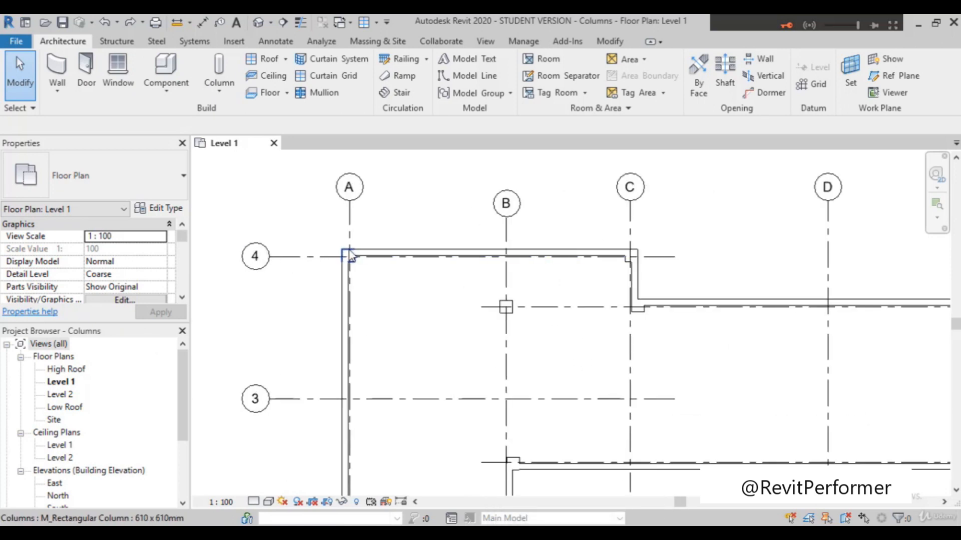
pyautogui.scroll(2, 349, 257)
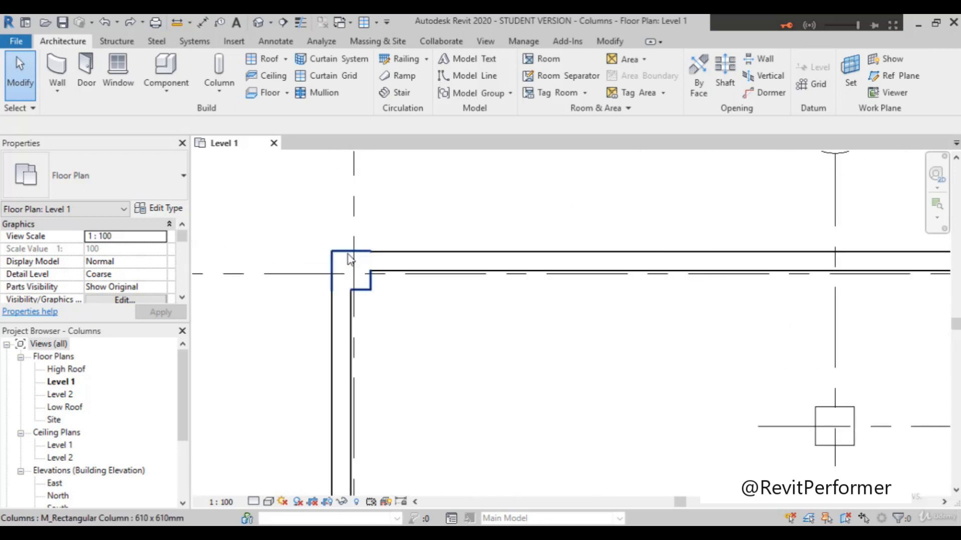
pyautogui.scroll(3, 393, 274)
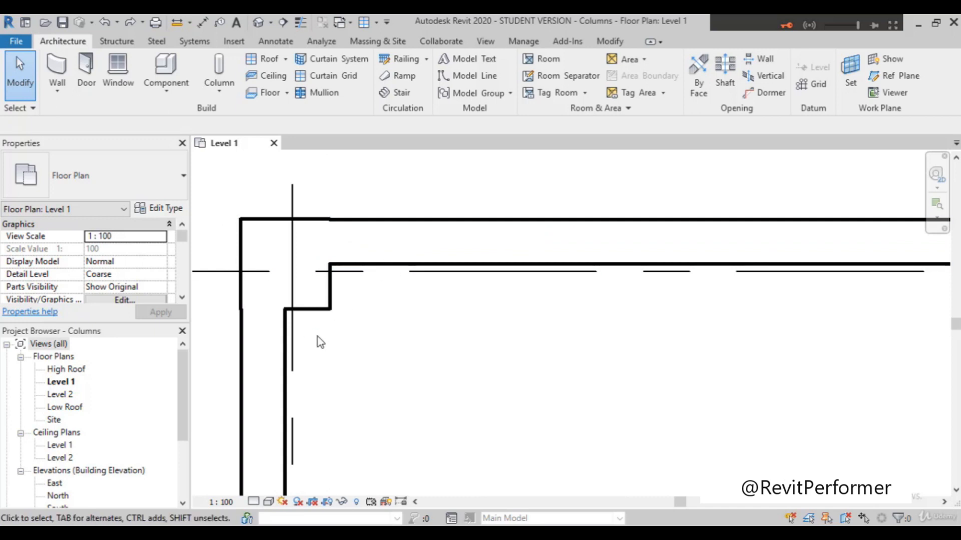
pyautogui.scroll(-4, 301, 301)
pyautogui.scroll(4, 815, 274)
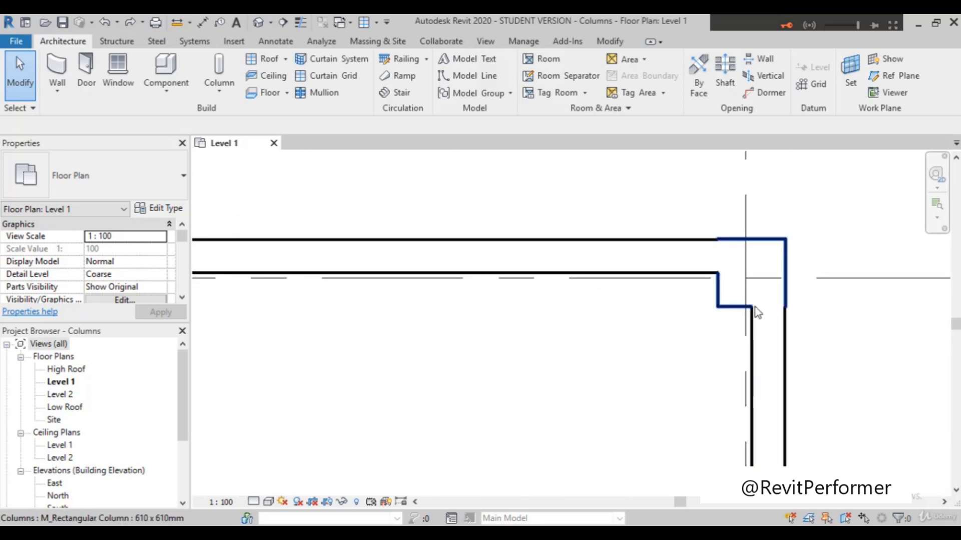
pyautogui.scroll(-1, 734, 315)
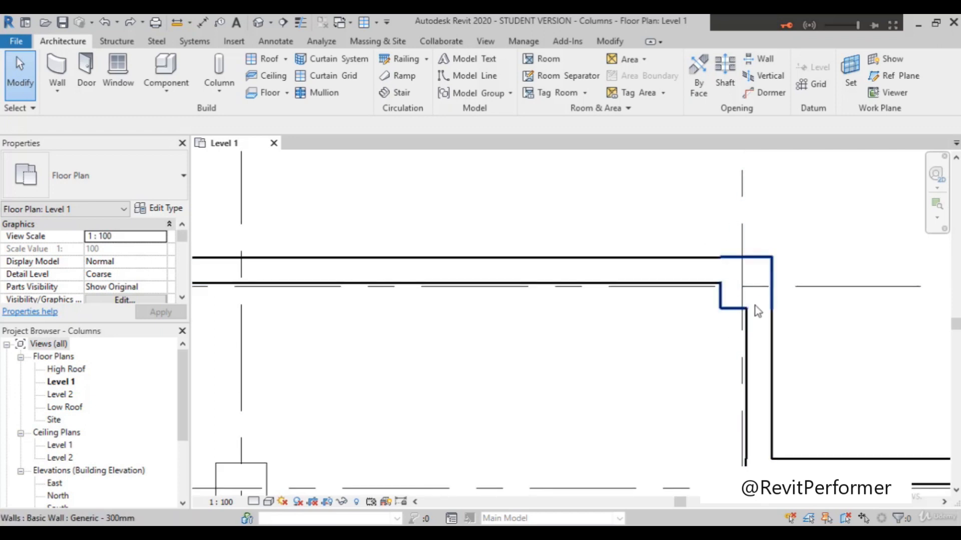
pyautogui.scroll(-2, 790, 305)
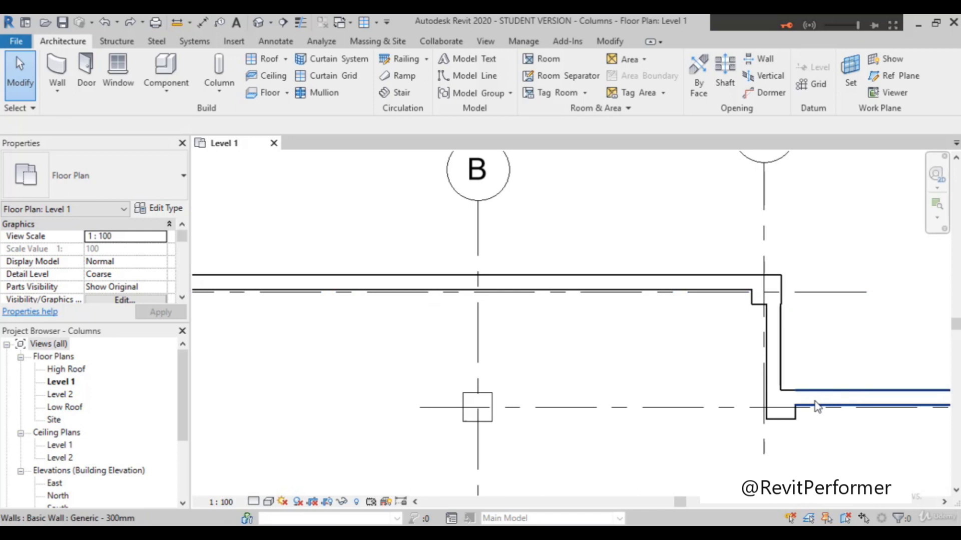
# Step: Look over the whole Level 1 plan, examining the columns at the remaining wall corners and the grid layout
pyautogui.scroll(-6, 816, 406)
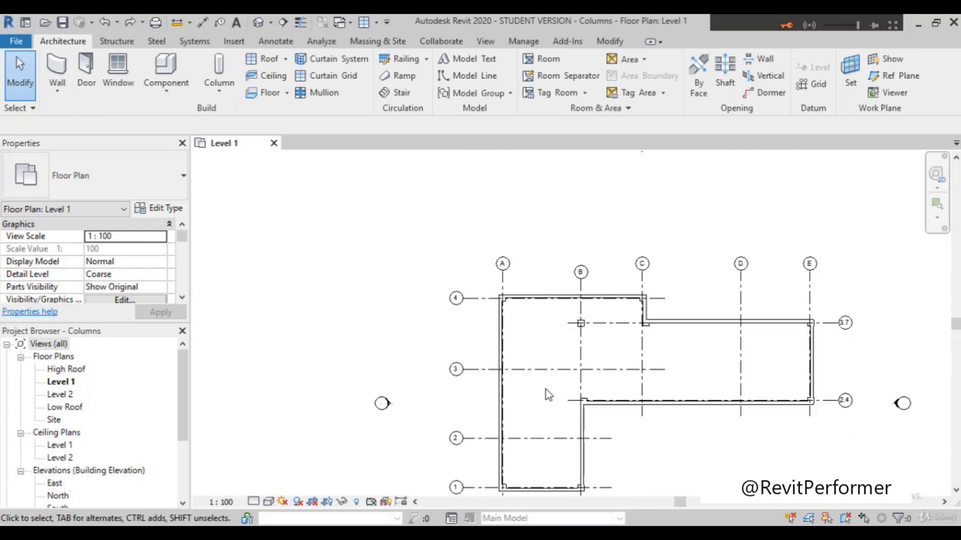
pyautogui.scroll(-2, 530, 448)
pyautogui.scroll(5, 506, 427)
pyautogui.scroll(2, 493, 403)
pyautogui.scroll(5, 399, 272)
pyautogui.scroll(-3, 398, 275)
pyautogui.scroll(-3, 328, 295)
pyautogui.scroll(2, 659, 337)
pyautogui.scroll(-5, 661, 340)
pyautogui.scroll(-4, 606, 357)
pyautogui.scroll(3, 754, 289)
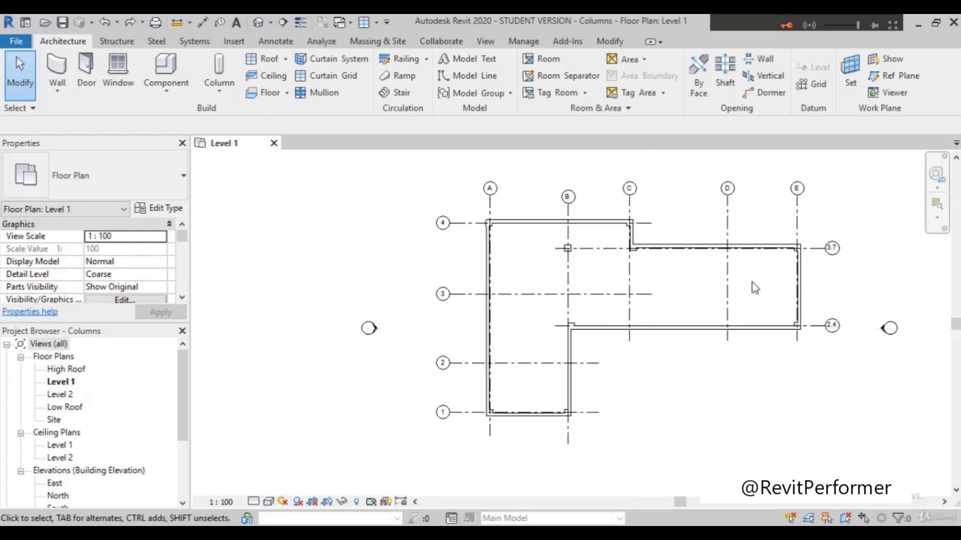
pyautogui.scroll(2, 797, 287)
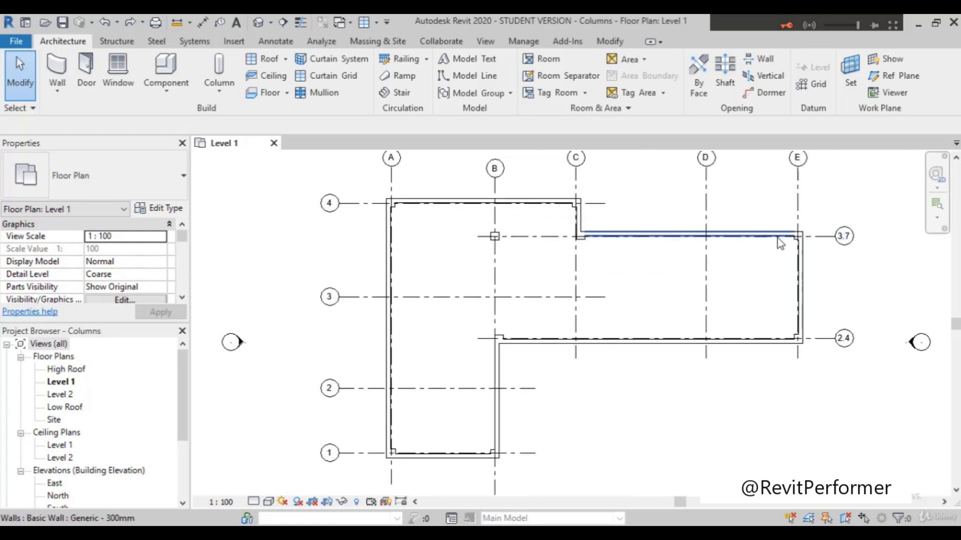
pyautogui.scroll(2, 779, 244)
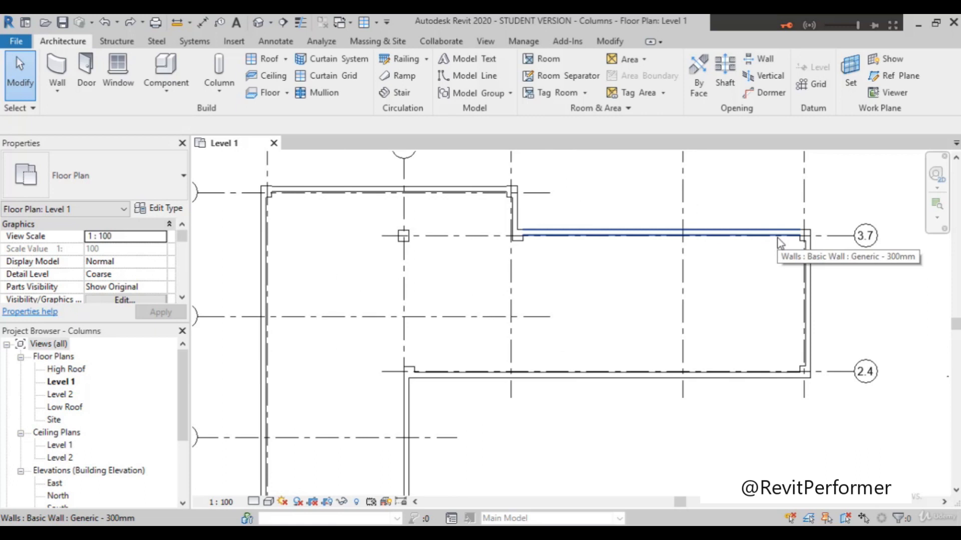
pyautogui.scroll(-1, 780, 237)
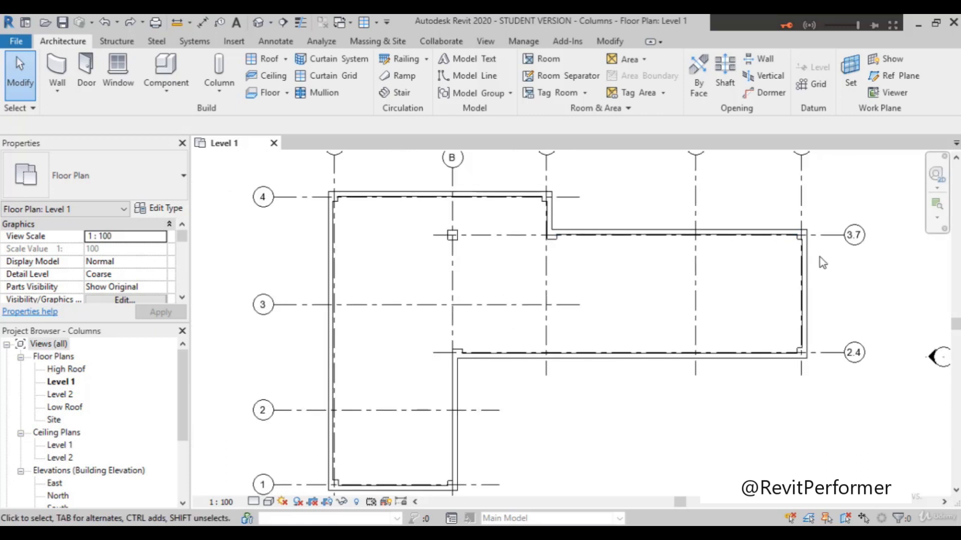
pyautogui.scroll(-1, 820, 266)
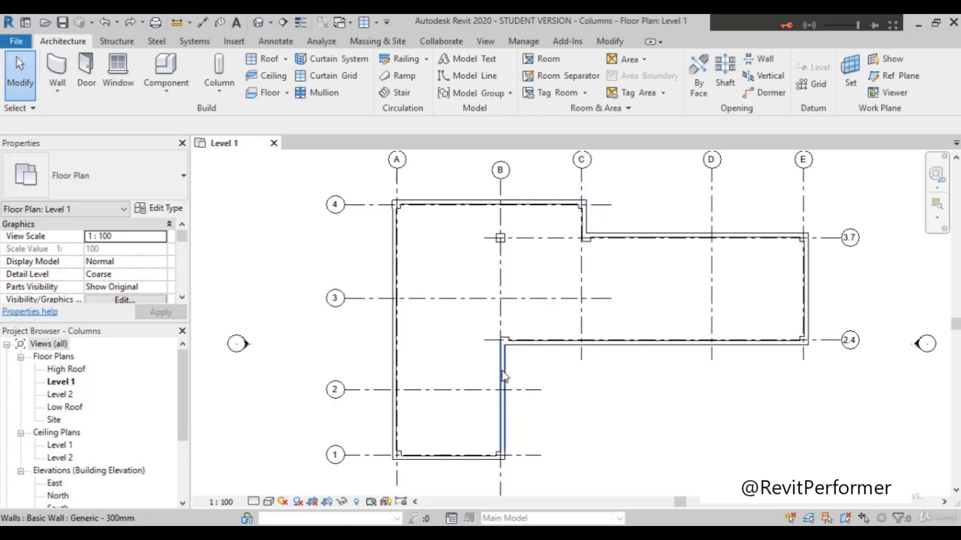
pyautogui.scroll(2, 838, 190)
pyautogui.scroll(-2, 829, 191)
pyautogui.scroll(2, 854, 167)
pyautogui.scroll(-1, 851, 166)
pyautogui.scroll(1, 851, 165)
pyautogui.scroll(-1, 850, 166)
pyautogui.scroll(1, 851, 166)
pyautogui.scroll(-1, 851, 167)
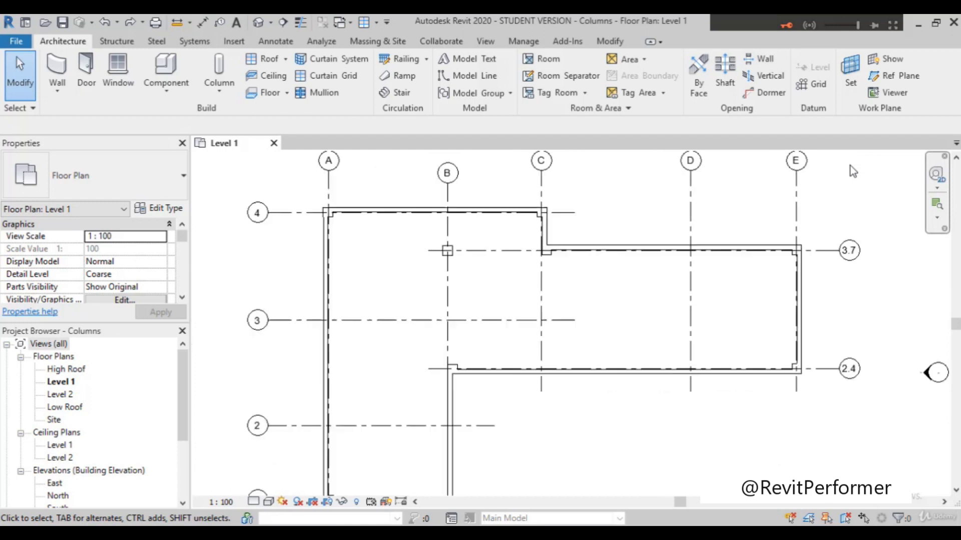
# Step: Start placing a UC305x305x97 structural column and examine its outline in the Level 1 plan near grids A and B
pyautogui.click(215, 94)
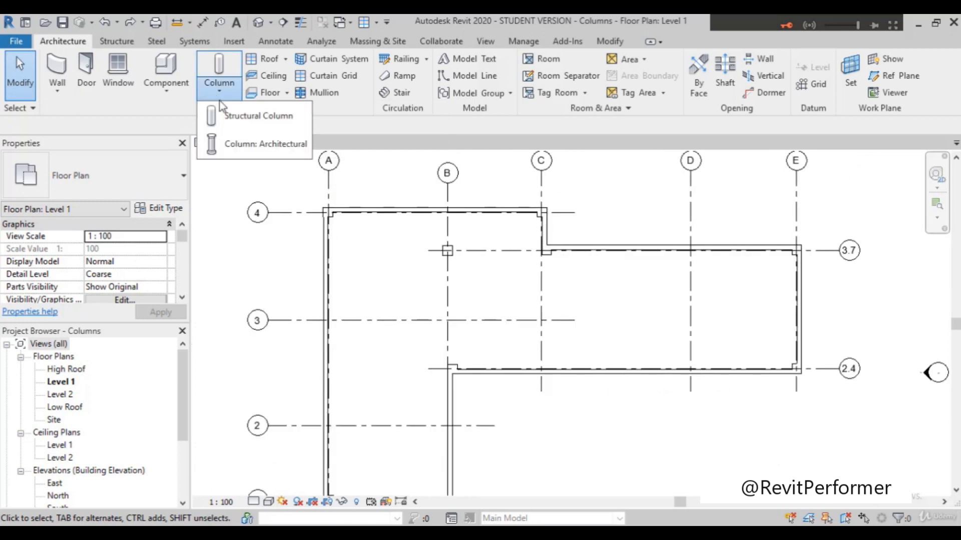
pyautogui.click(240, 117)
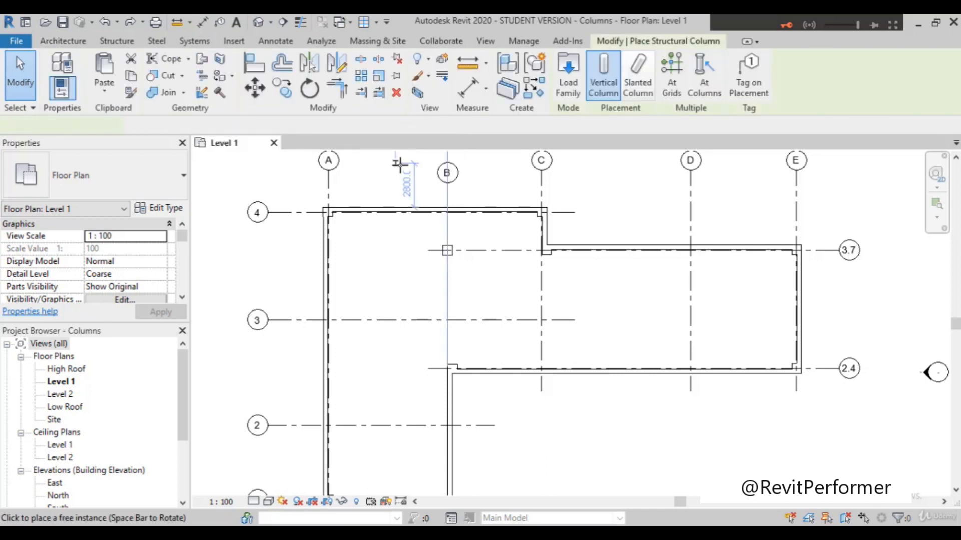
pyautogui.scroll(5, 381, 261)
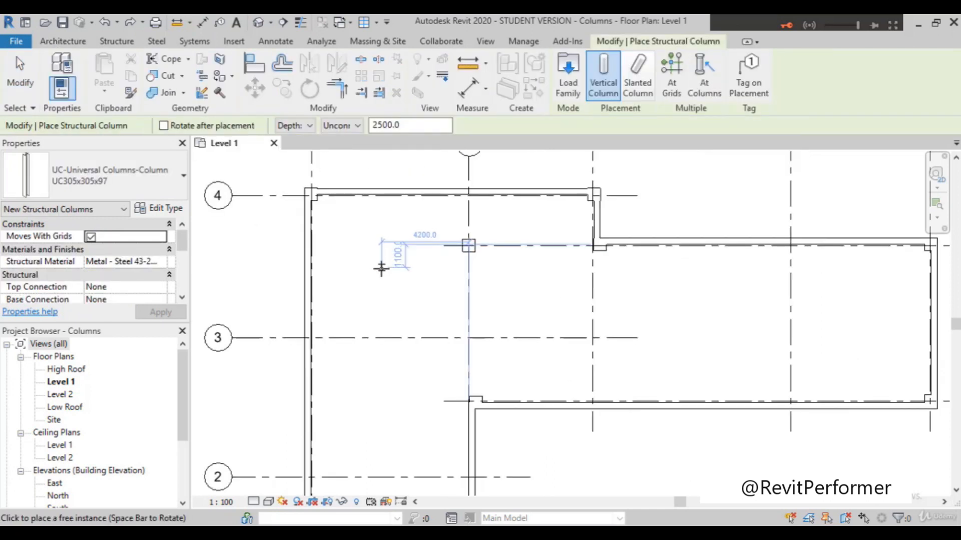
pyautogui.scroll(5, 382, 270)
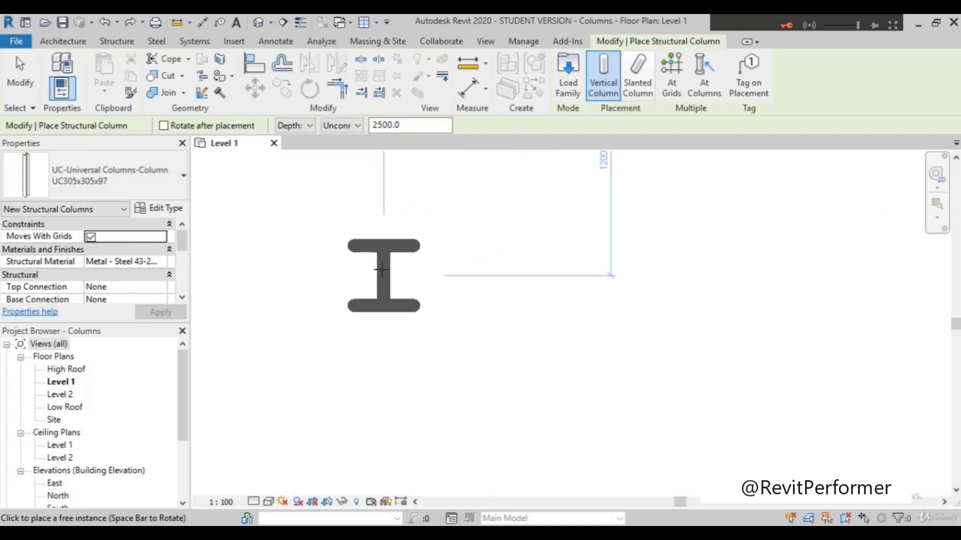
pyautogui.scroll(-8, 382, 270)
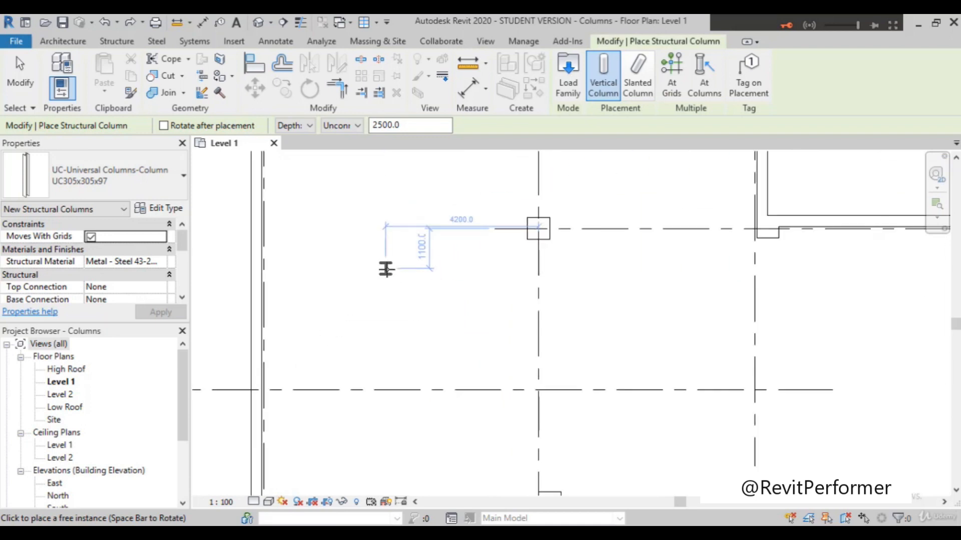
pyautogui.scroll(2, 353, 234)
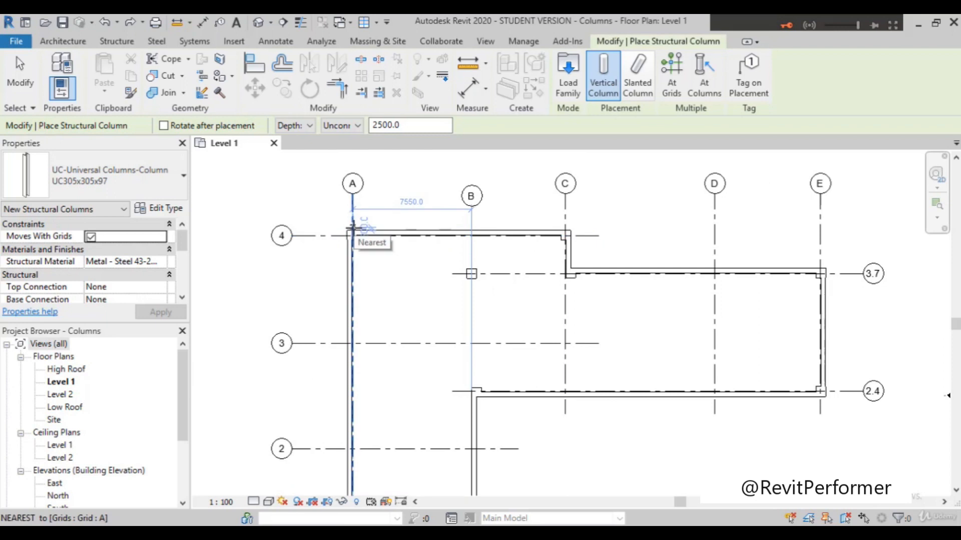
# Step: Review the type properties of the UC305x305x97 structural column and close them without making changes
pyautogui.scroll(-1, 353, 234)
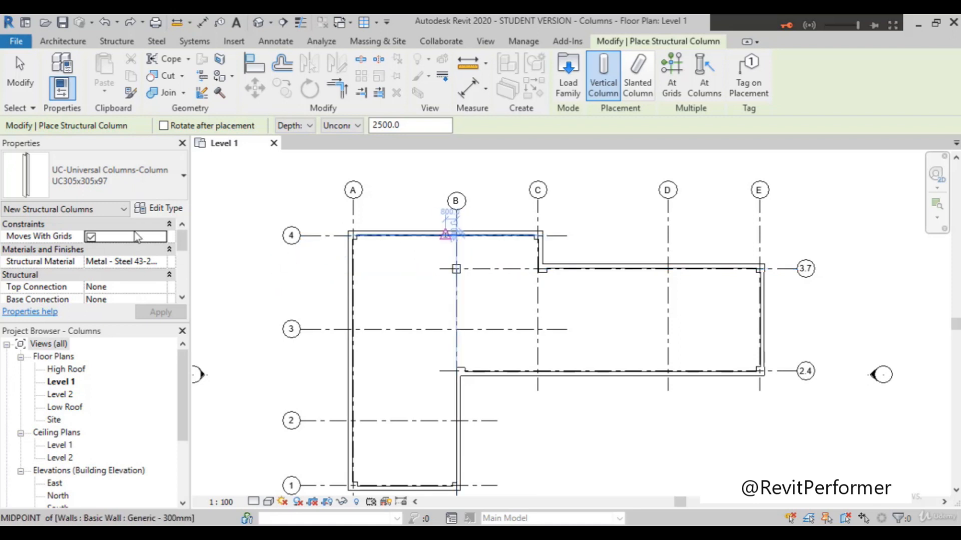
pyautogui.click(161, 210)
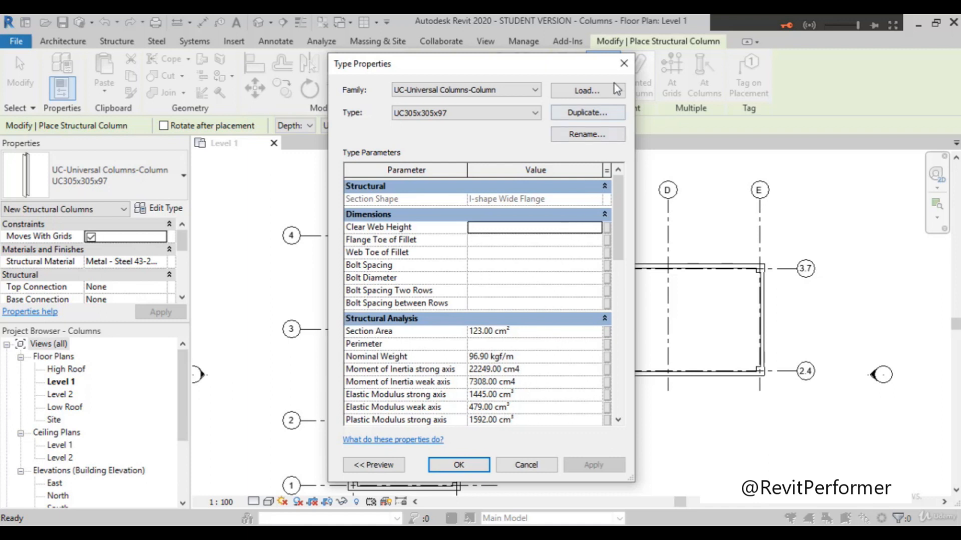
pyautogui.click(624, 63)
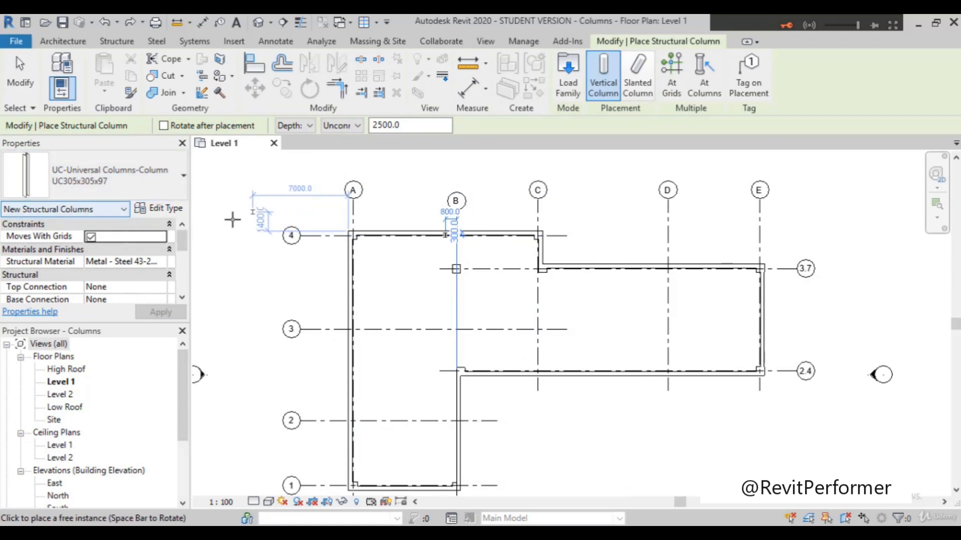
# Step: Examine how the structural column snaps to the intersection of grids A and 4 within the architectural column
pyautogui.scroll(2, 371, 243)
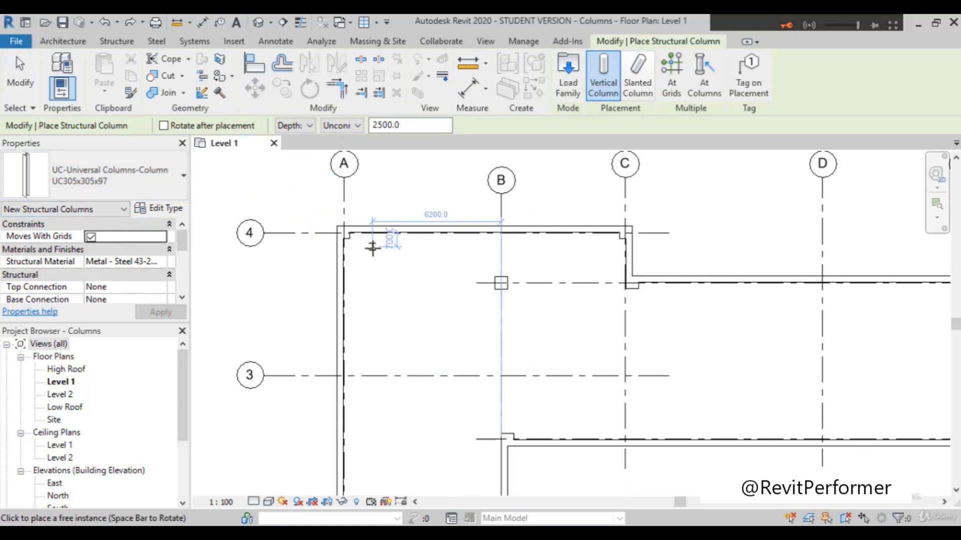
pyautogui.scroll(-1, 372, 248)
pyautogui.scroll(4, 349, 239)
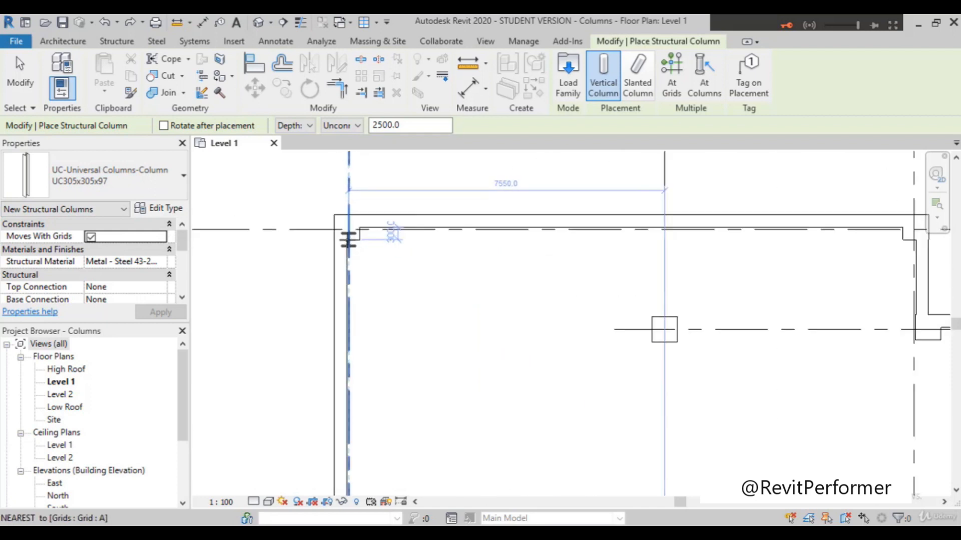
pyautogui.scroll(2, 348, 240)
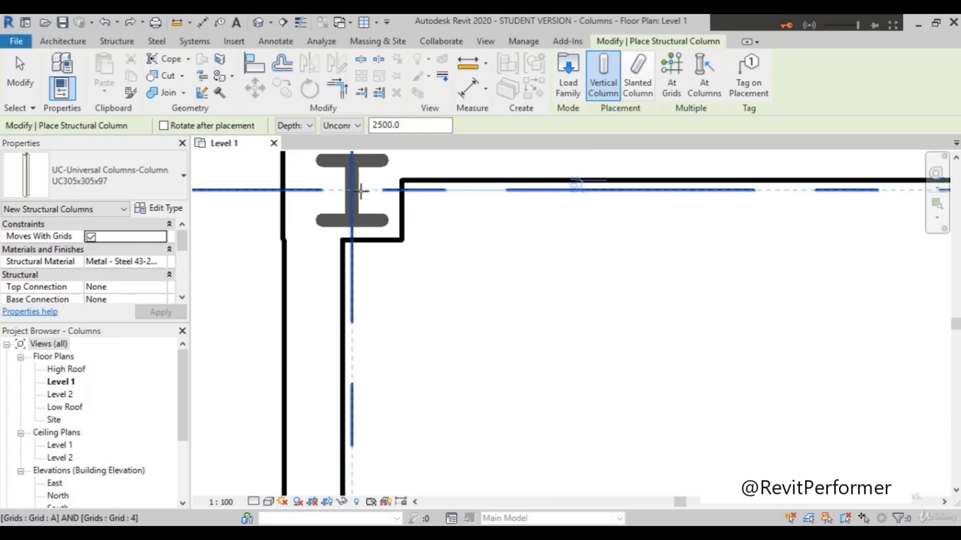
pyautogui.scroll(-5, 340, 287)
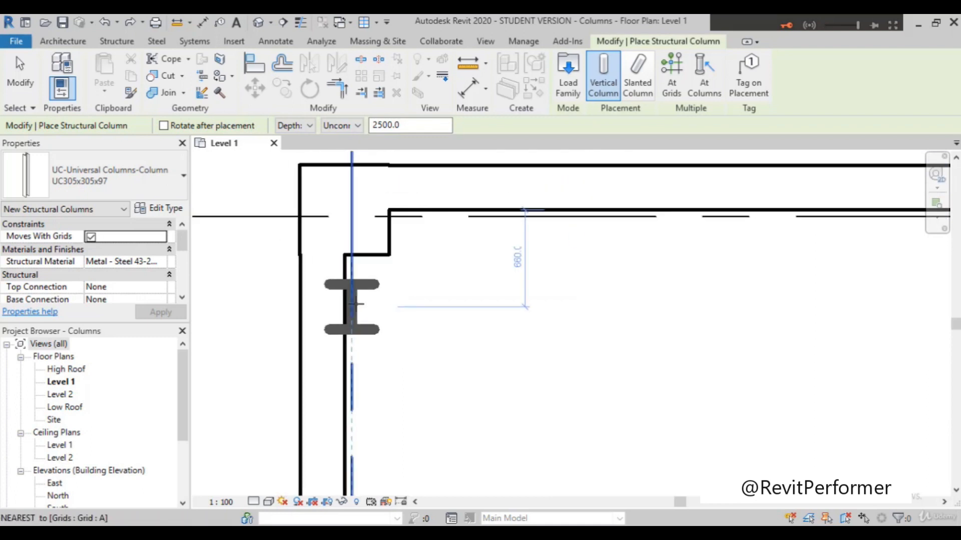
# Step: Review the grid intersections and architectural columns across Level 1 as possible locations for structural columns, along with the multiple-placement options
pyautogui.scroll(-3, 351, 302)
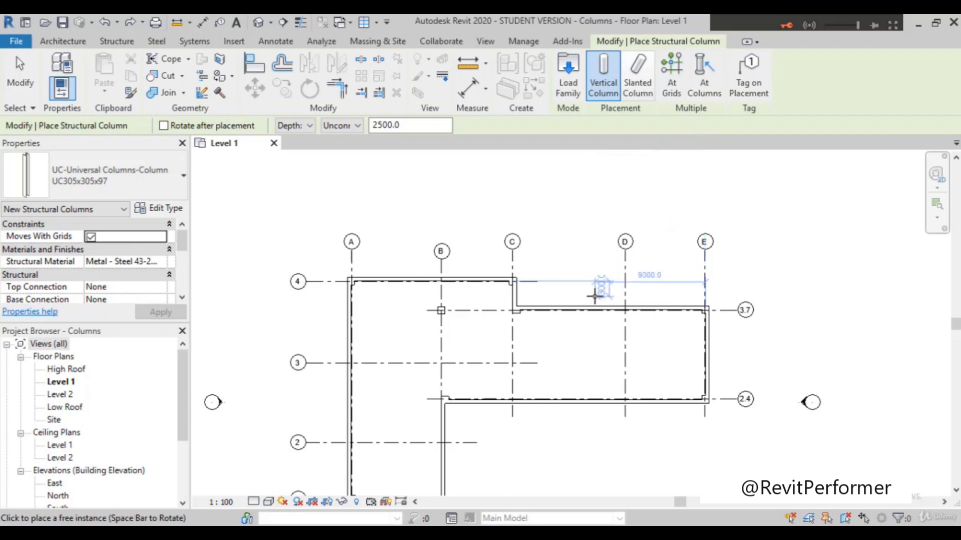
pyautogui.scroll(-1, 596, 297)
pyautogui.scroll(-1, 596, 298)
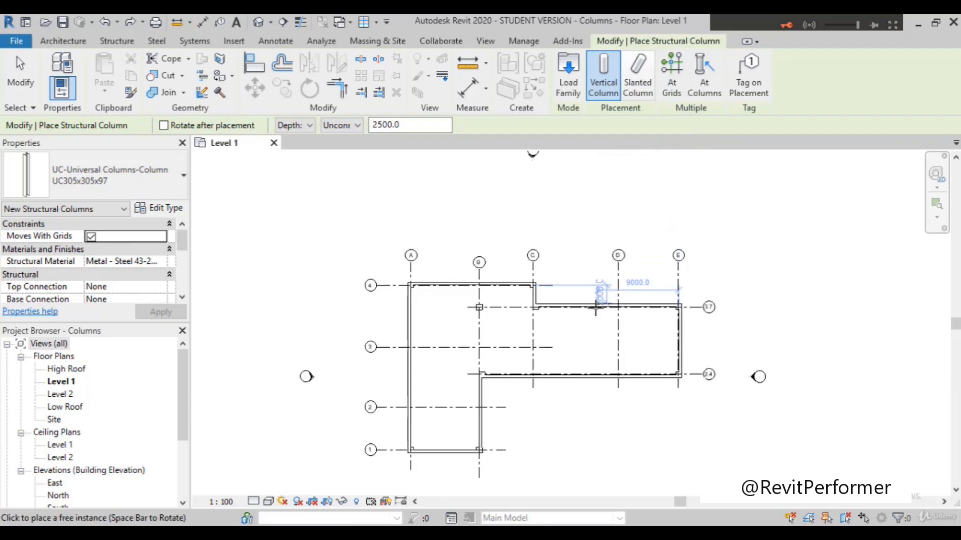
pyautogui.scroll(1, 595, 309)
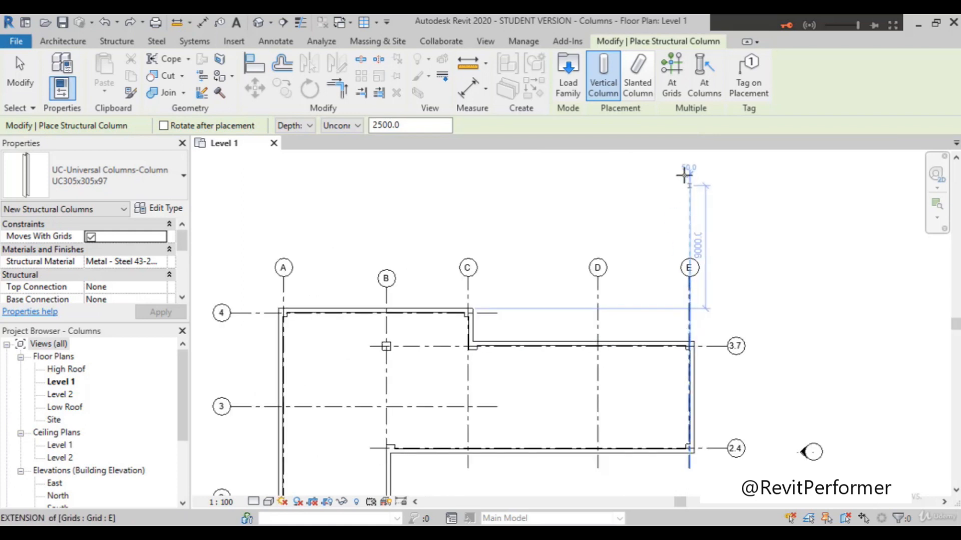
pyautogui.scroll(-1, 693, 190)
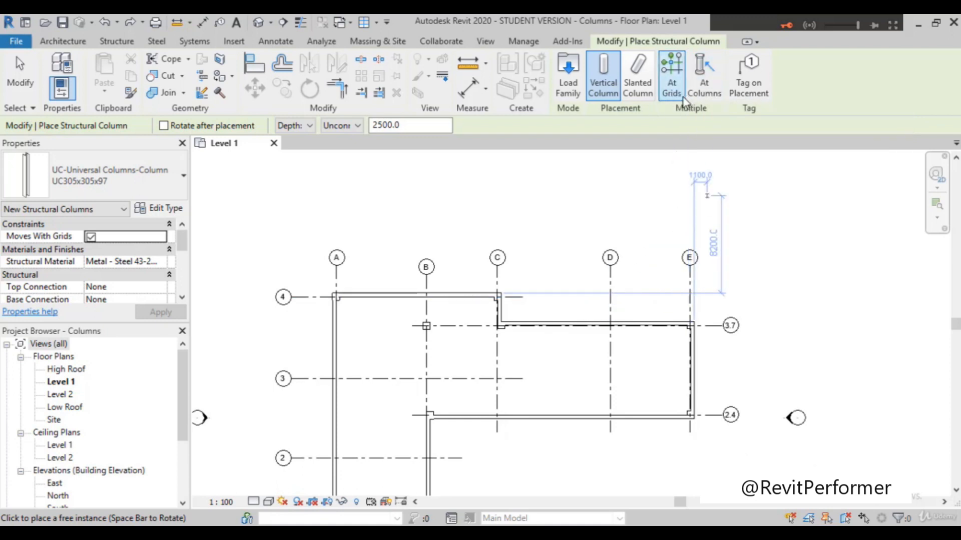
pyautogui.scroll(2, 357, 349)
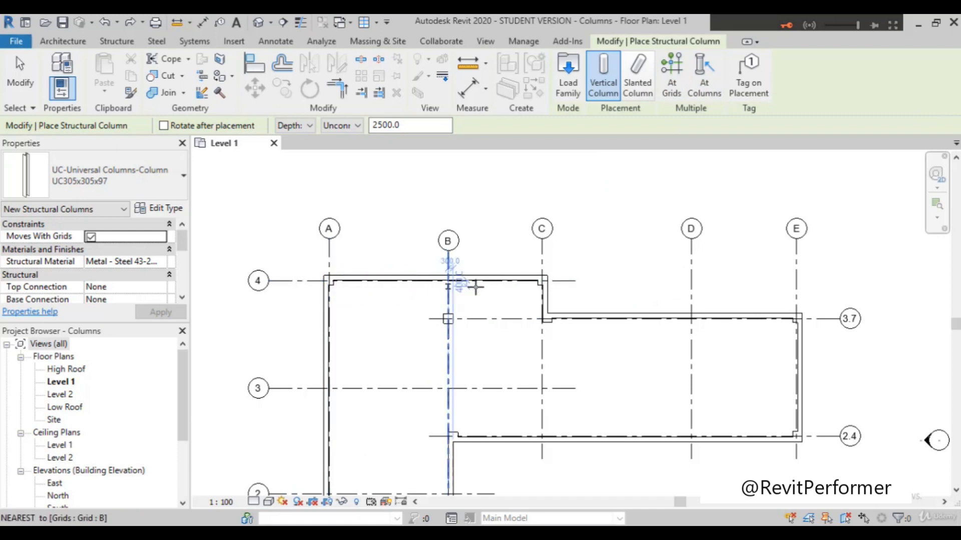
pyautogui.scroll(-1, 598, 289)
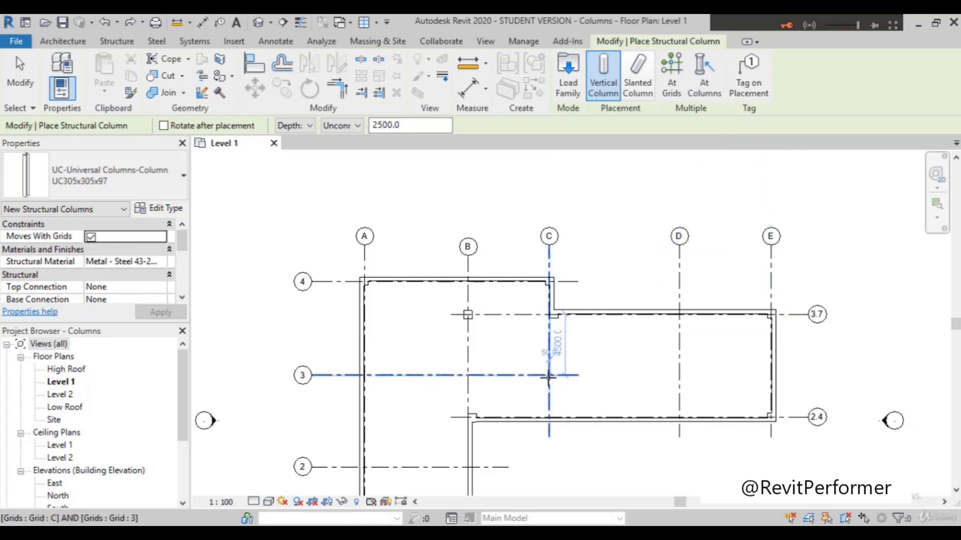
pyautogui.scroll(1, 549, 373)
pyautogui.scroll(-1, 553, 323)
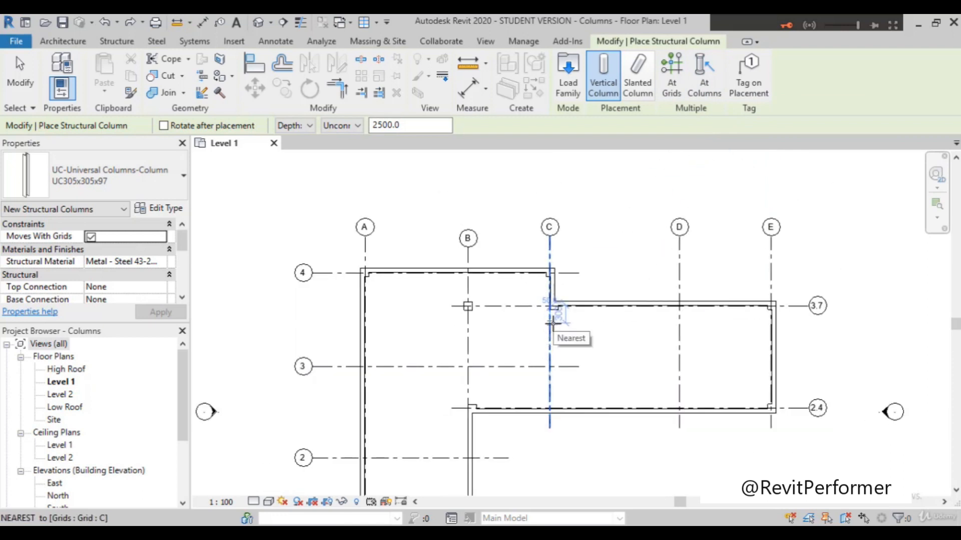
pyautogui.scroll(-1, 551, 307)
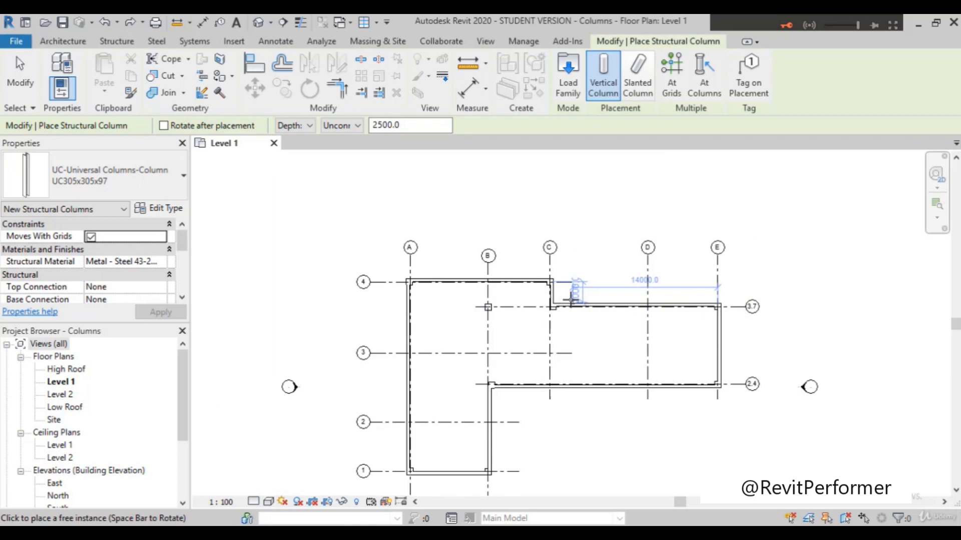
pyautogui.scroll(1, 592, 297)
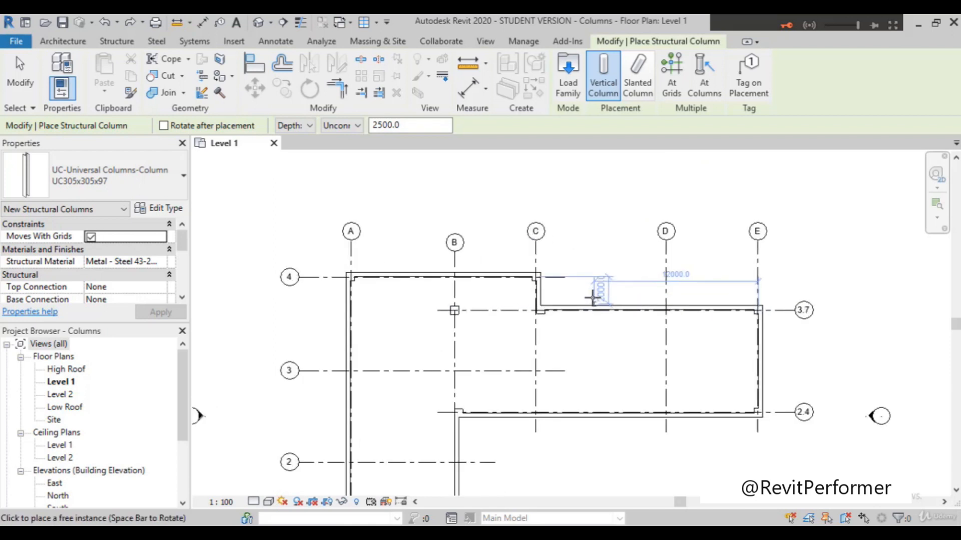
pyautogui.scroll(1, 639, 234)
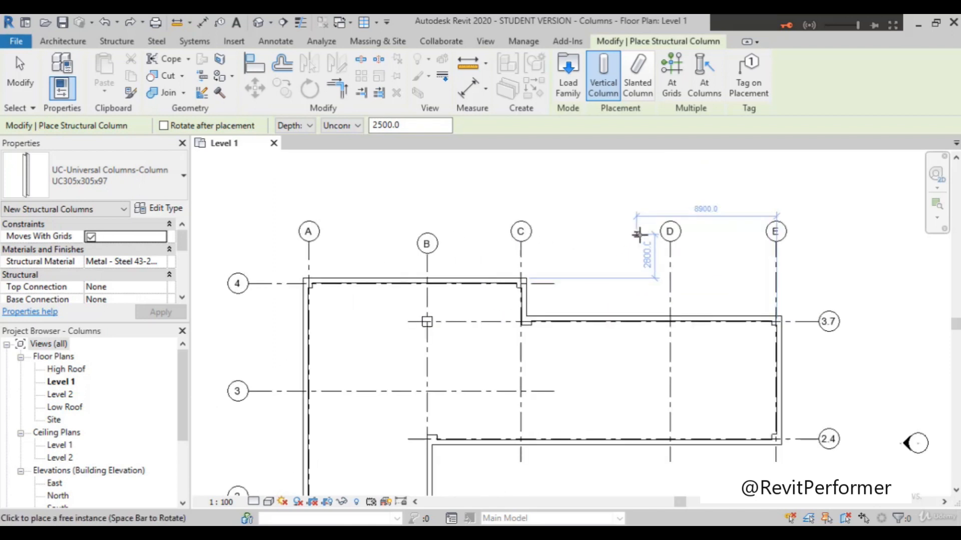
pyautogui.click(704, 93)
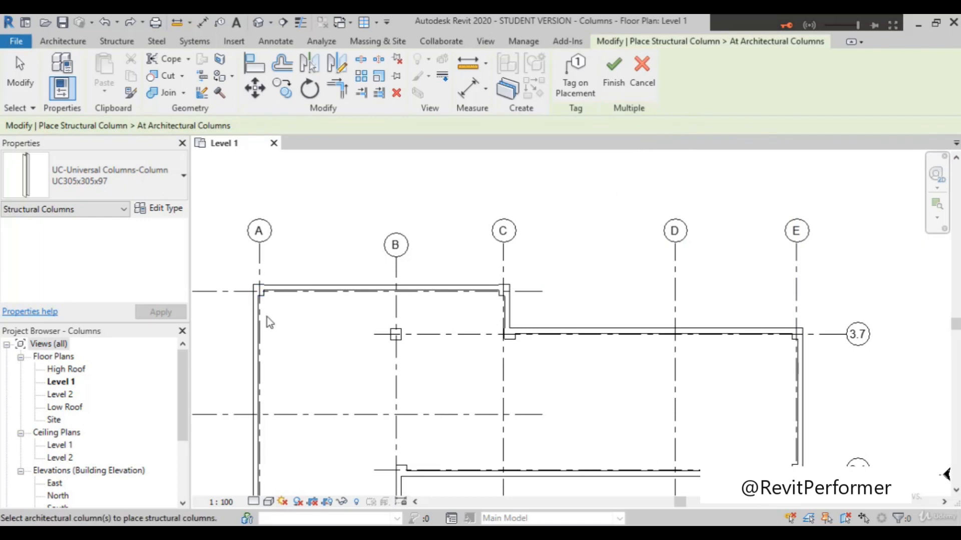
pyautogui.scroll(3, 255, 322)
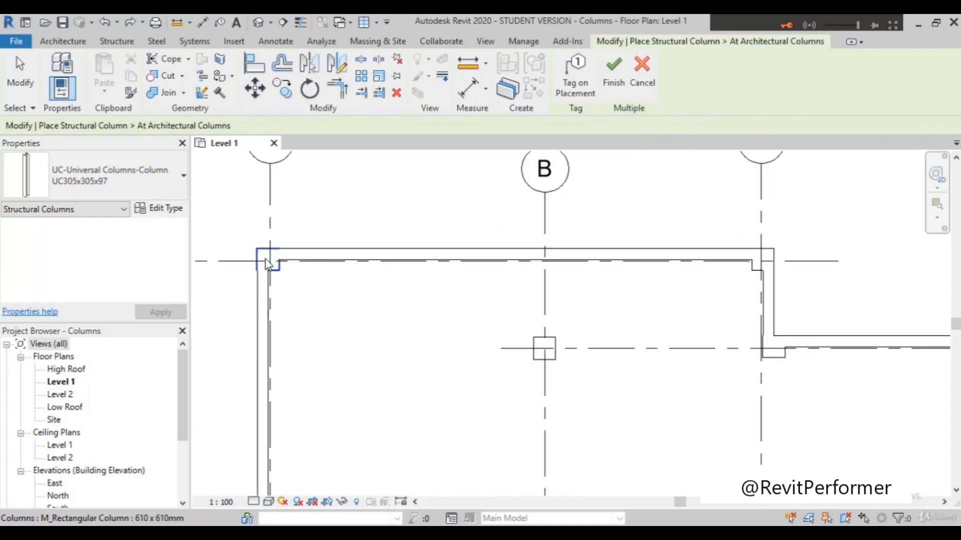
pyautogui.scroll(-5, 267, 264)
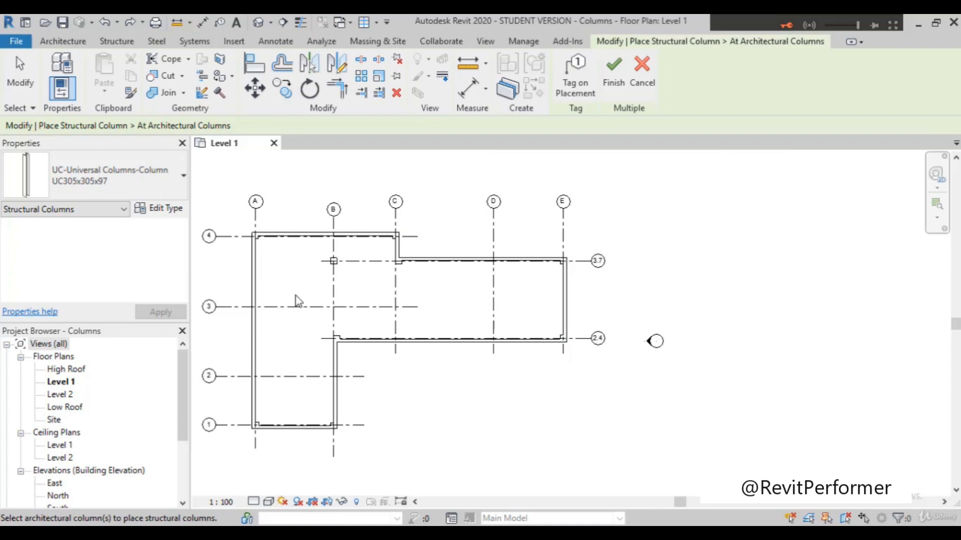
pyautogui.press('Escape')
pyautogui.press('Escape')
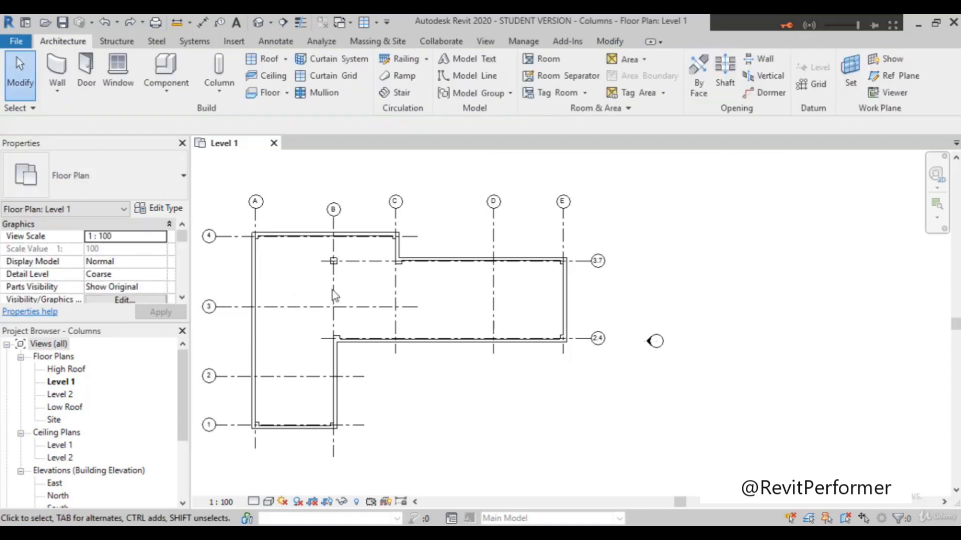
# Step: Start placing UC305x305x97 structural columns, with their extent set to Height and the top level to Level 2
pyautogui.scroll(-2, 332, 295)
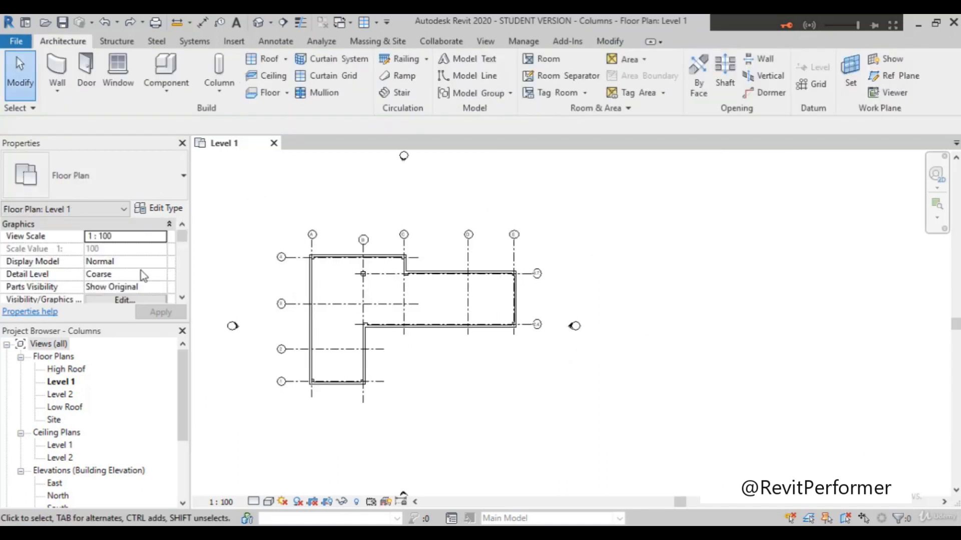
pyautogui.click(210, 91)
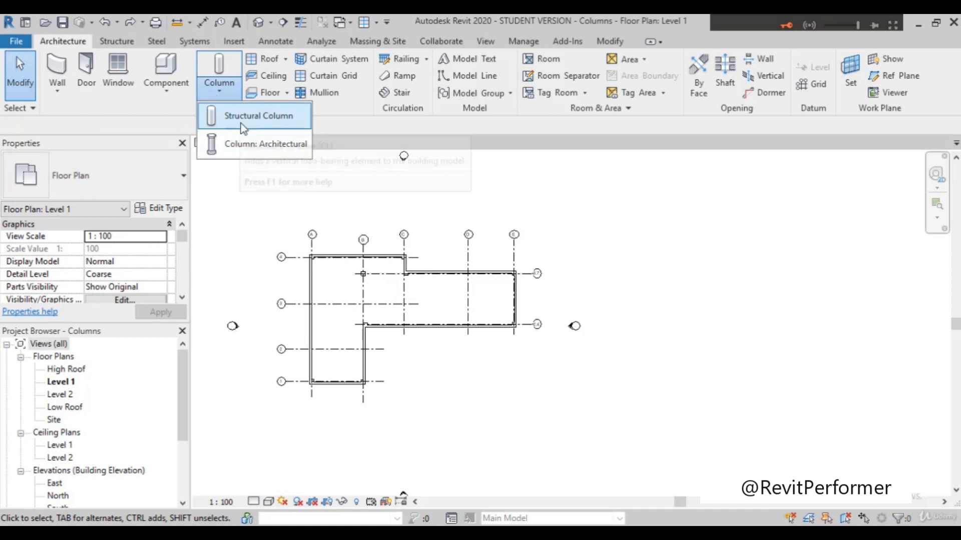
pyautogui.click(222, 120)
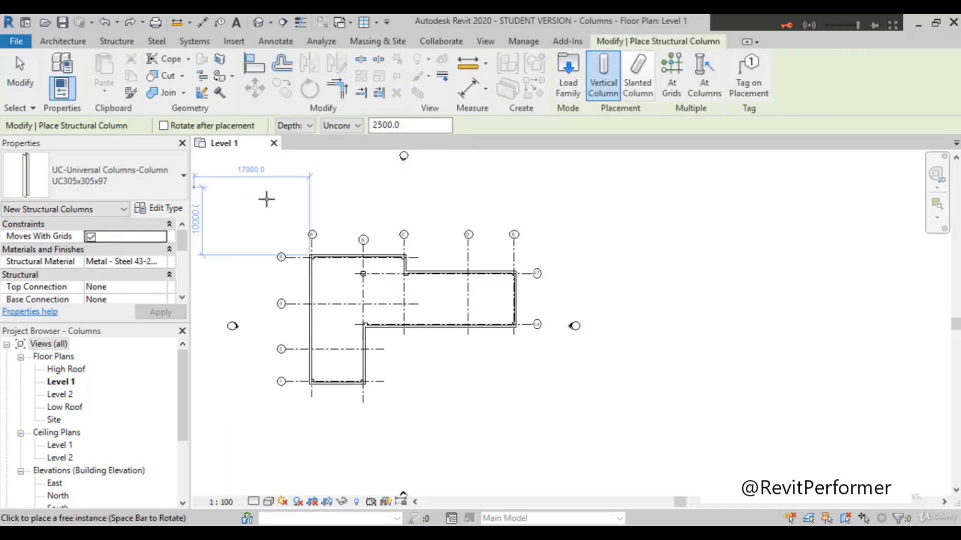
pyautogui.click(289, 197)
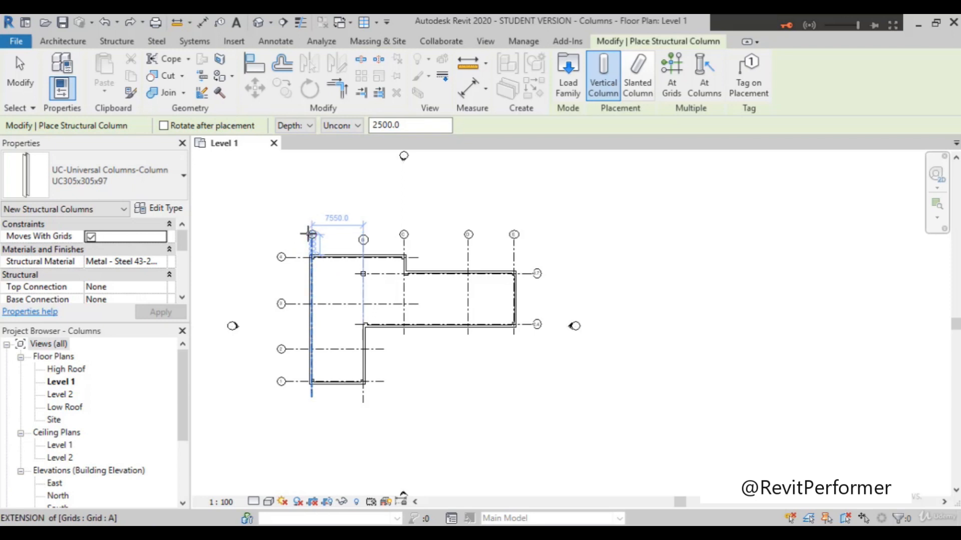
pyautogui.click(308, 125)
pyautogui.click(290, 150)
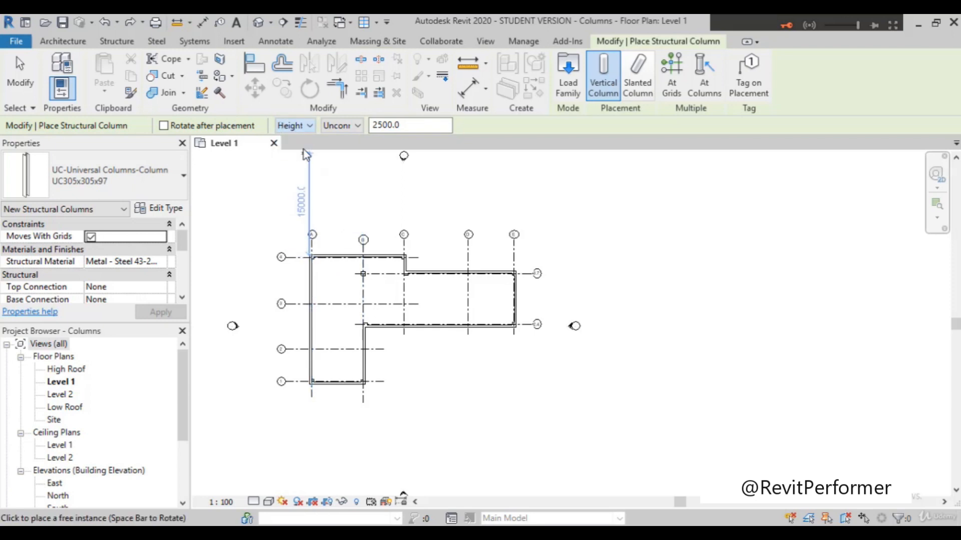
pyautogui.click(354, 126)
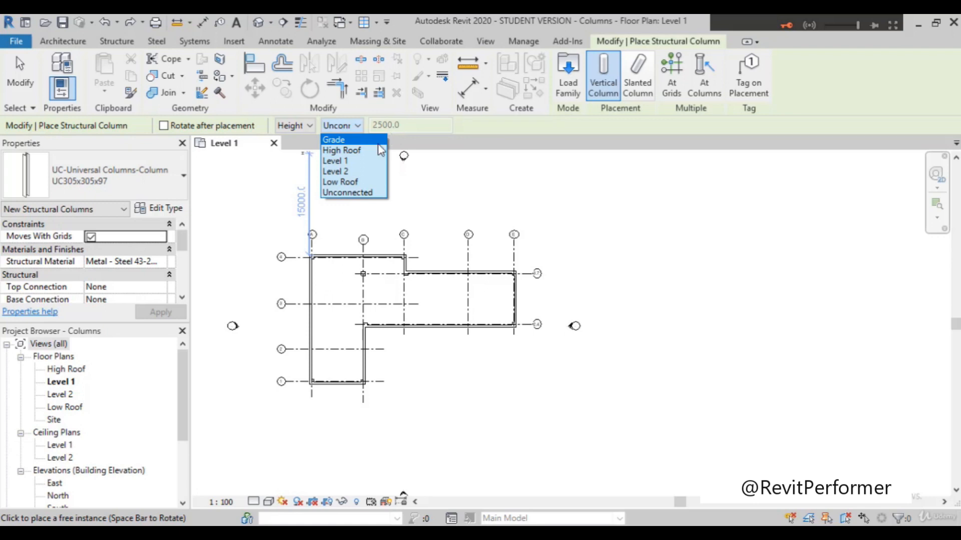
pyautogui.click(359, 172)
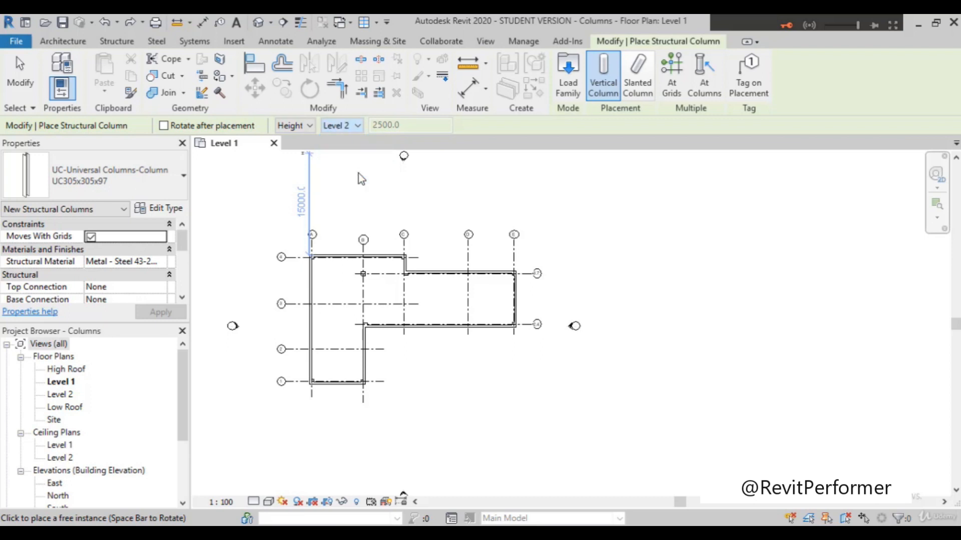
pyautogui.click(391, 271)
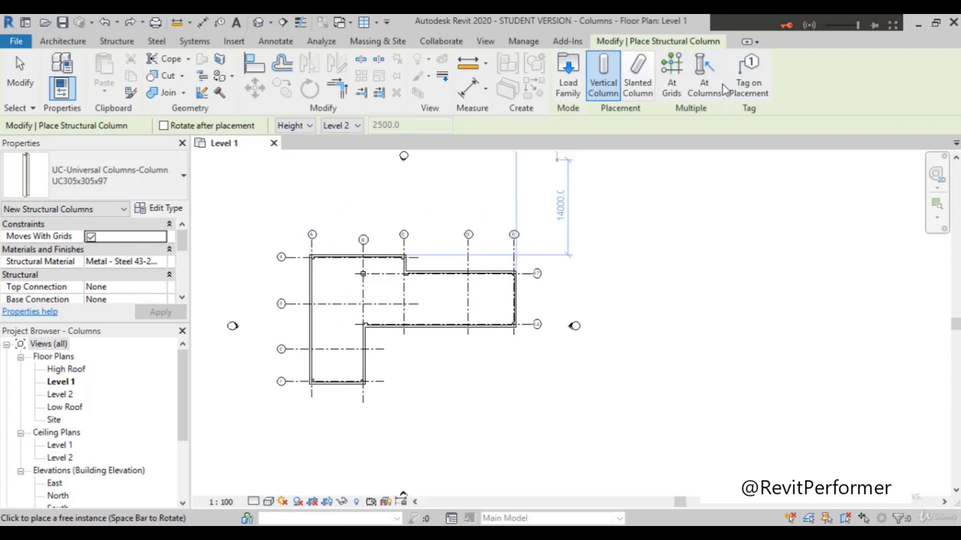
# Step: Use multiple placement at architectural columns and select every architectural column on the Level 1 plan
pyautogui.click(705, 82)
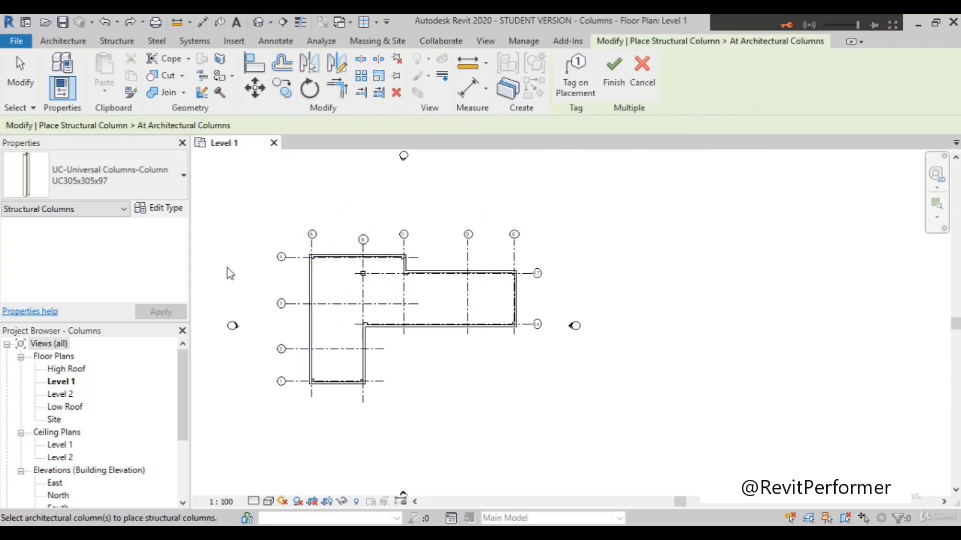
pyautogui.scroll(2, 229, 274)
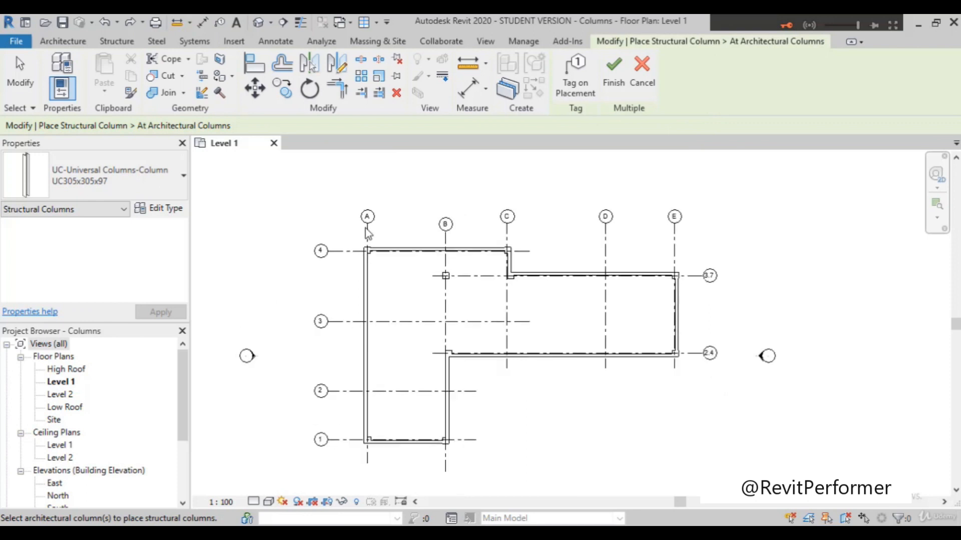
pyautogui.moveTo(347, 238); pyautogui.dragTo(692, 480)
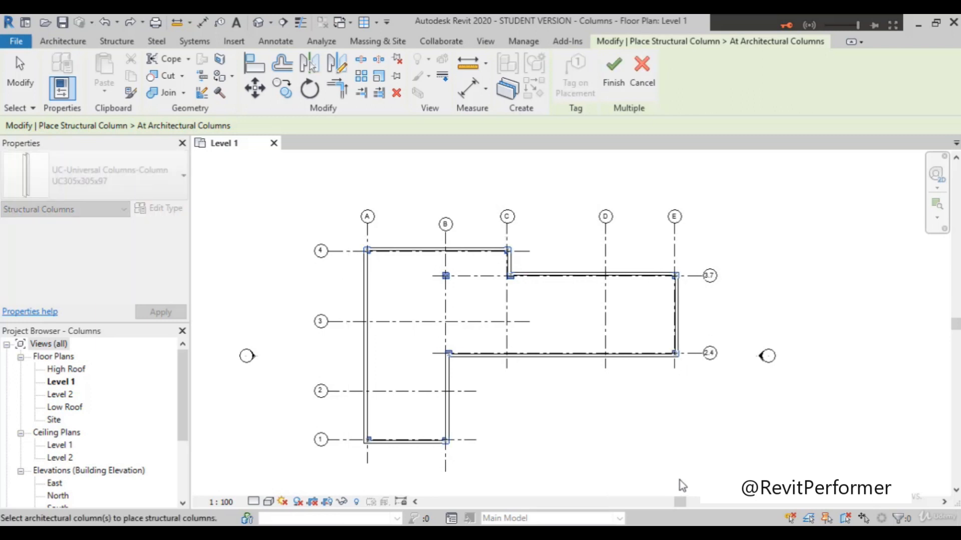
# Step: Examine how the previewed structural columns sit inside the selected architectural columns at the wall corners and grid intersections
pyautogui.scroll(5, 355, 260)
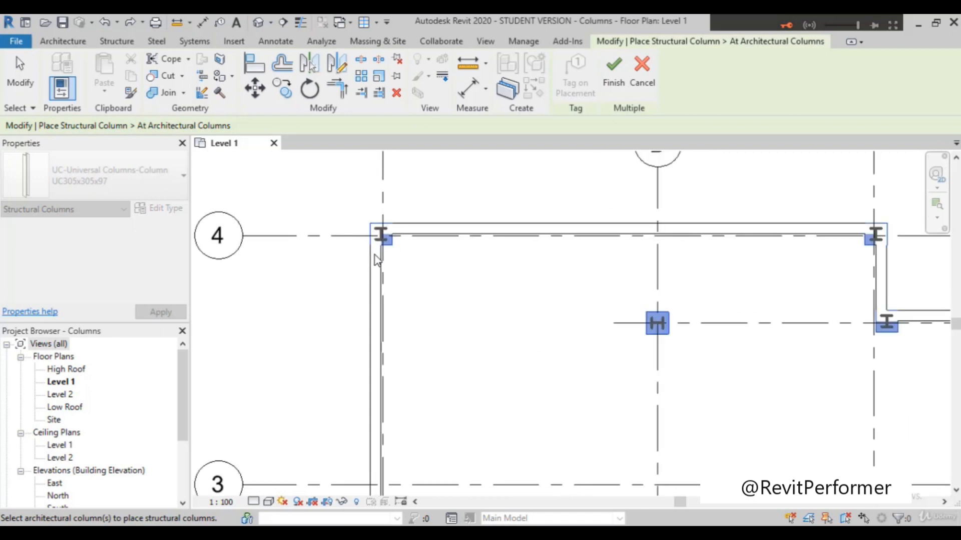
pyautogui.scroll(2, 374, 254)
pyautogui.scroll(3, 365, 244)
pyautogui.scroll(-1, 280, 242)
pyautogui.scroll(-4, 279, 242)
pyautogui.scroll(1, 699, 238)
pyautogui.scroll(3, 692, 234)
pyautogui.scroll(-1, 692, 232)
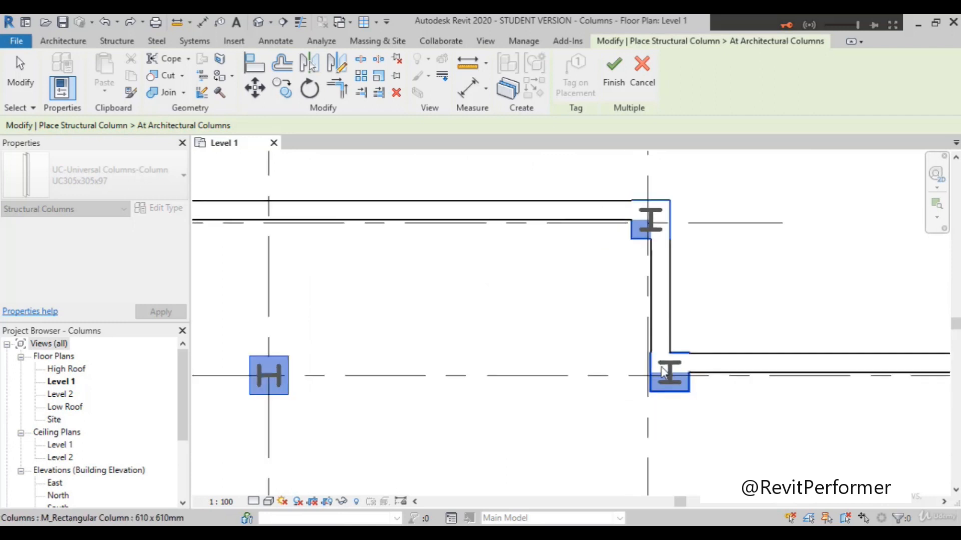
pyautogui.scroll(1, 662, 371)
pyautogui.scroll(-5, 355, 238)
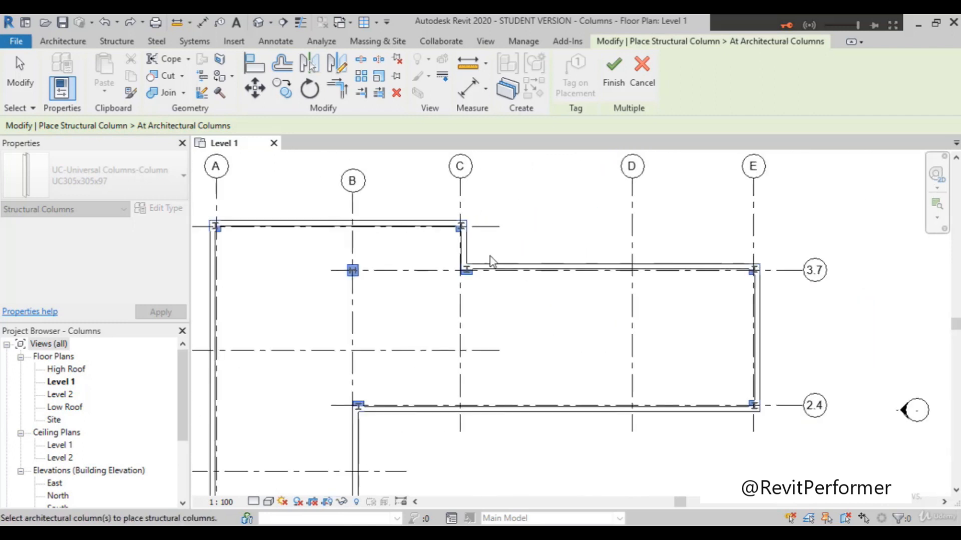
pyautogui.scroll(2, 757, 274)
pyautogui.scroll(-2, 758, 276)
pyautogui.scroll(1, 765, 276)
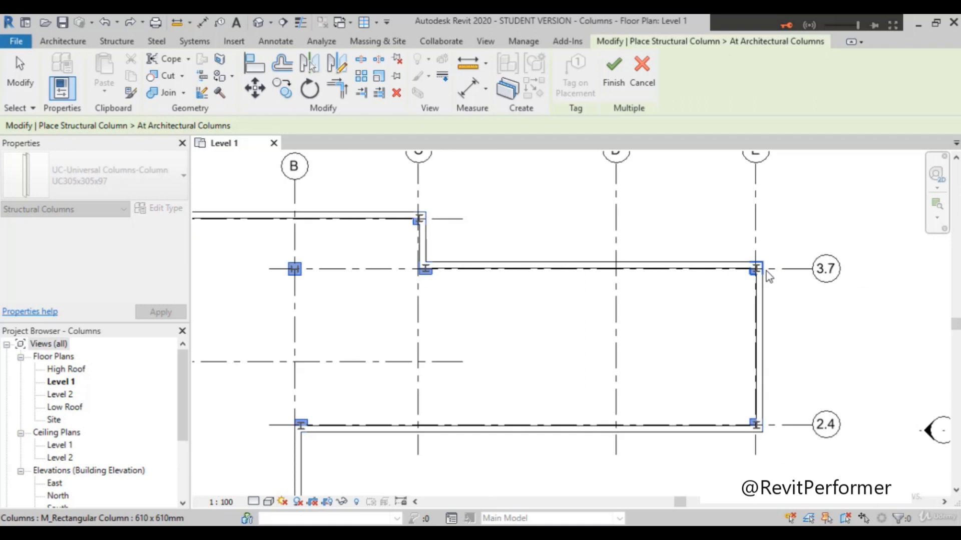
pyautogui.scroll(-4, 768, 277)
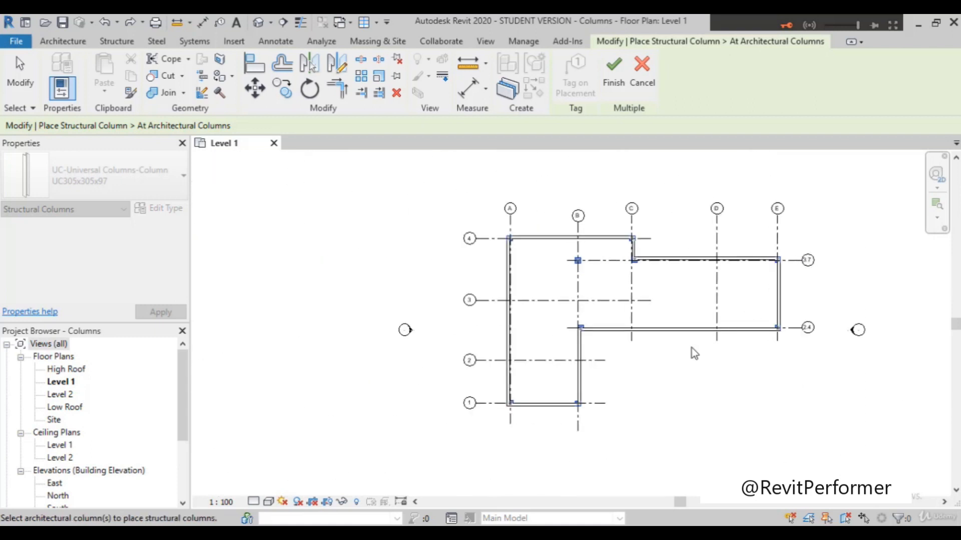
pyautogui.scroll(2, 760, 245)
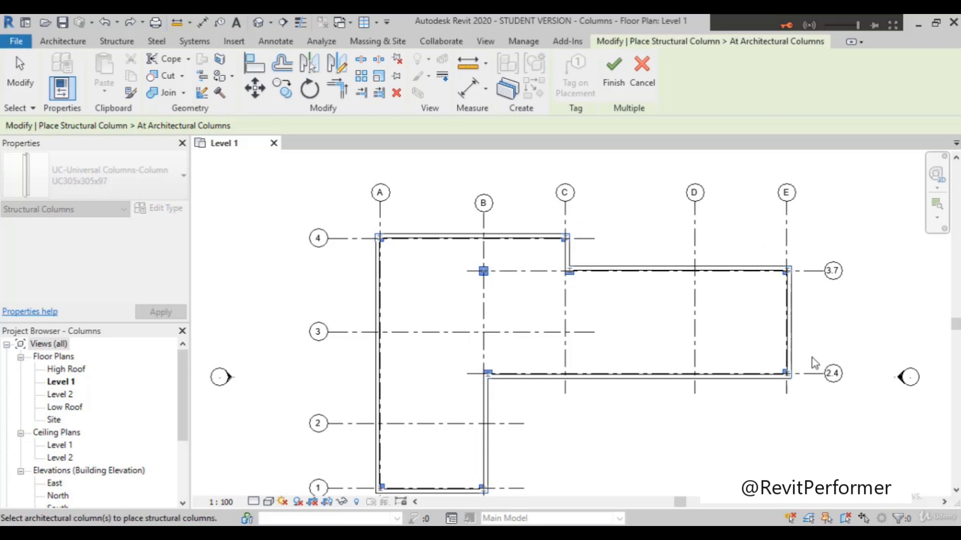
pyautogui.scroll(-2, 604, 345)
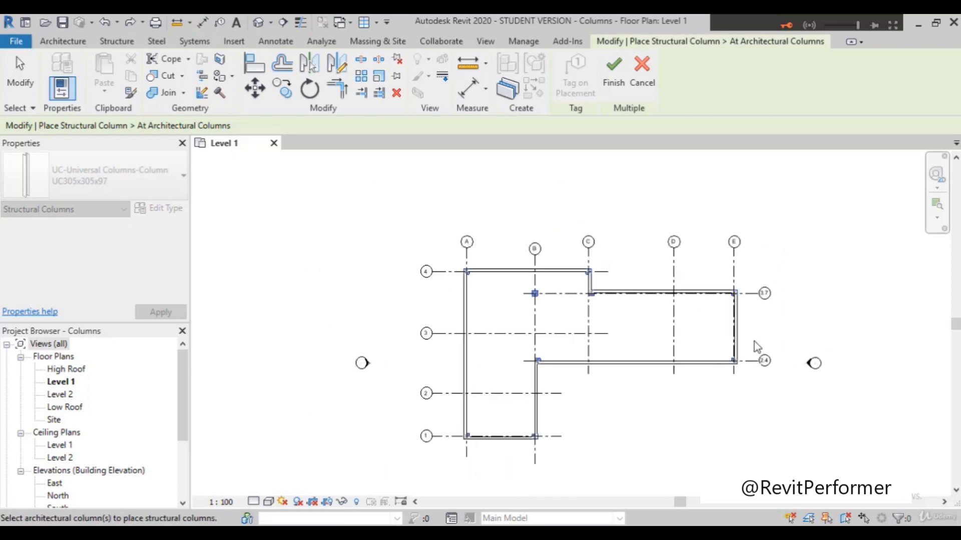
pyautogui.scroll(-1, 756, 317)
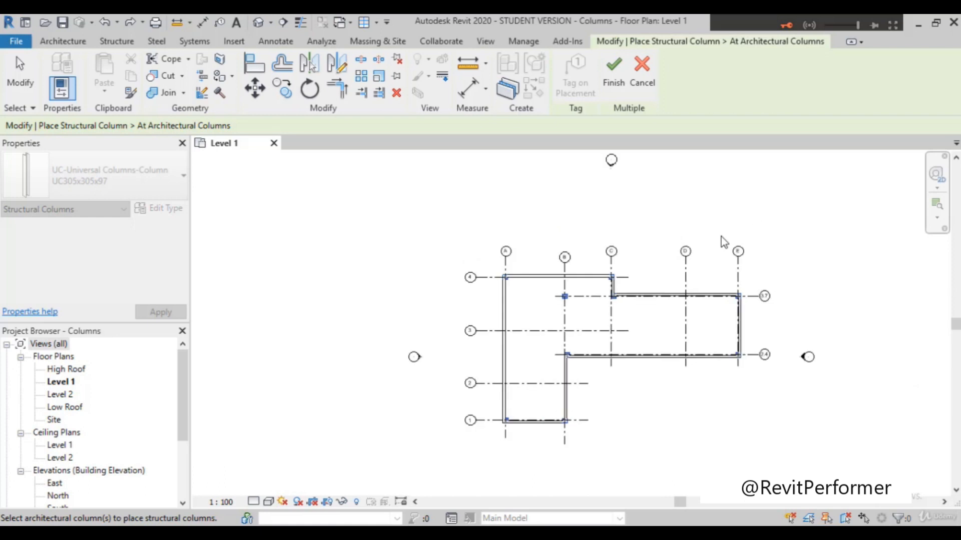
pyautogui.scroll(1, 715, 238)
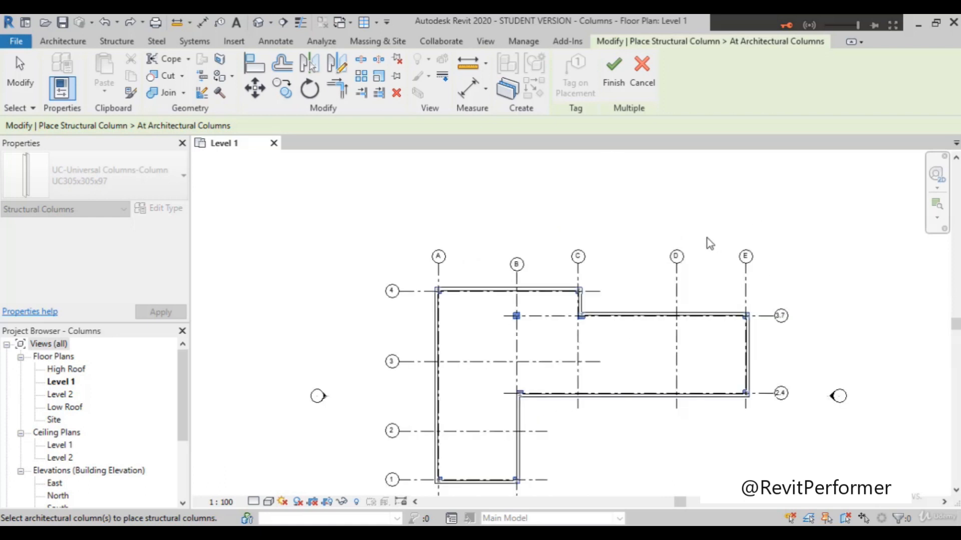
pyautogui.scroll(-1, 704, 245)
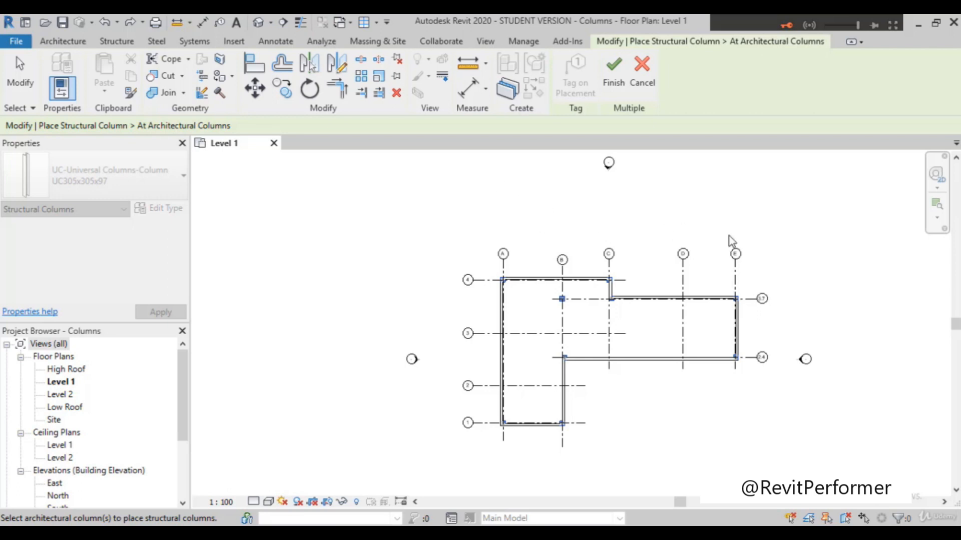
pyautogui.scroll(3, 796, 230)
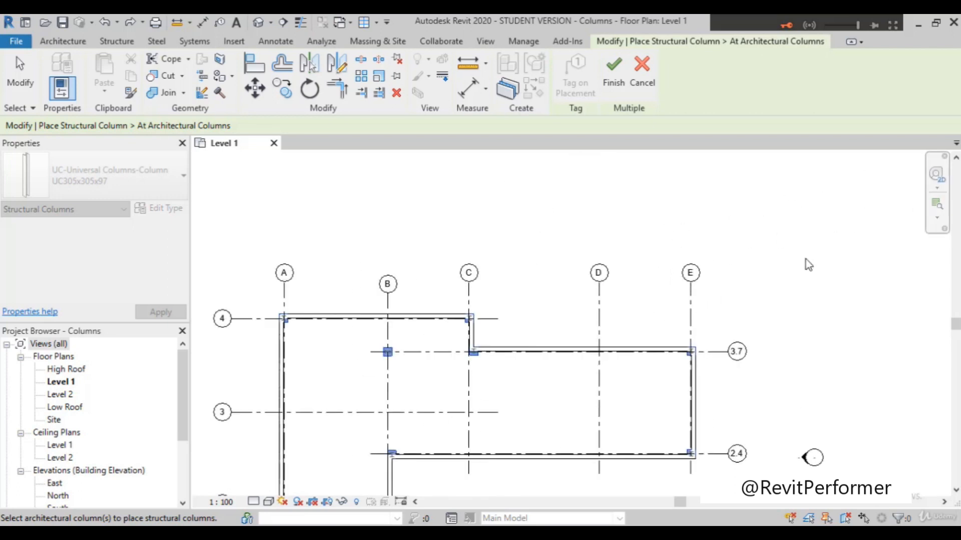
pyautogui.scroll(-3, 751, 198)
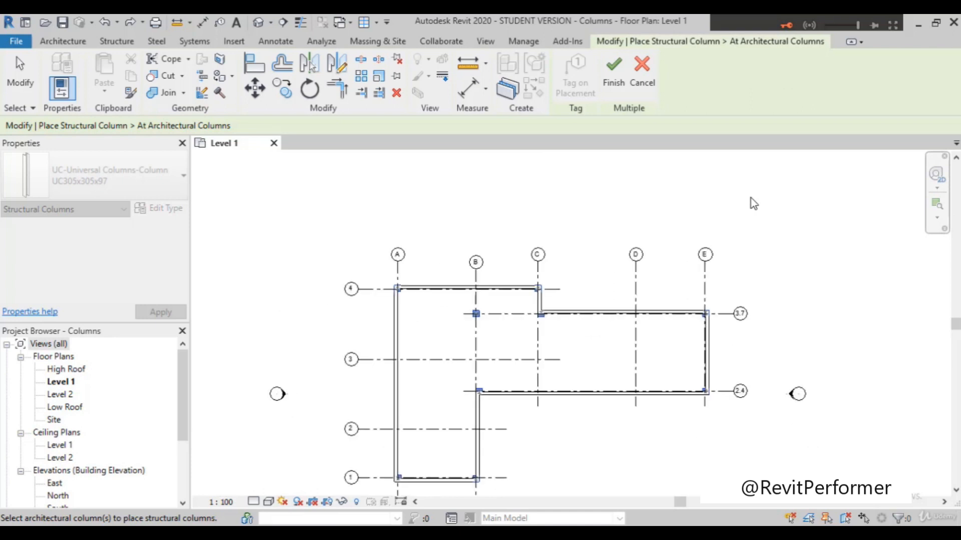
pyautogui.scroll(1, 762, 200)
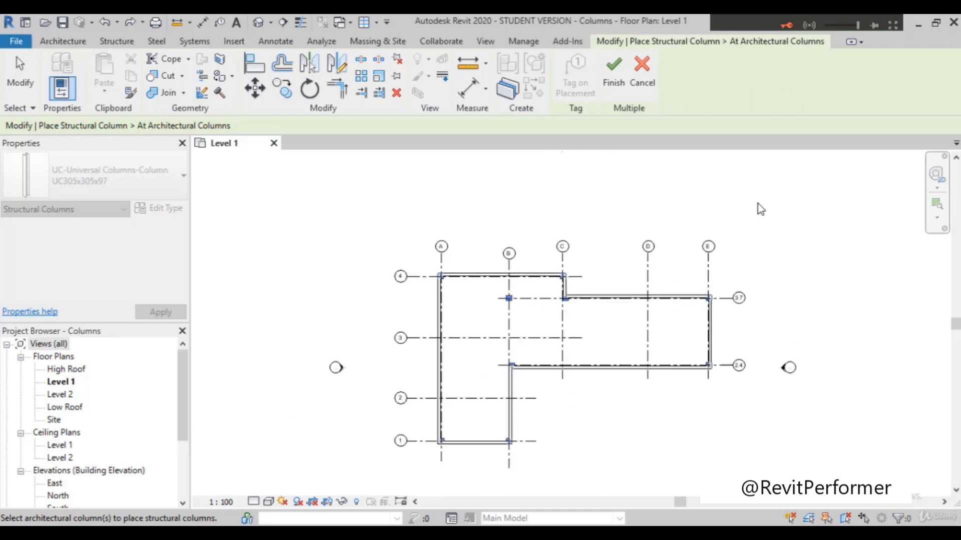
pyautogui.scroll(1, 663, 299)
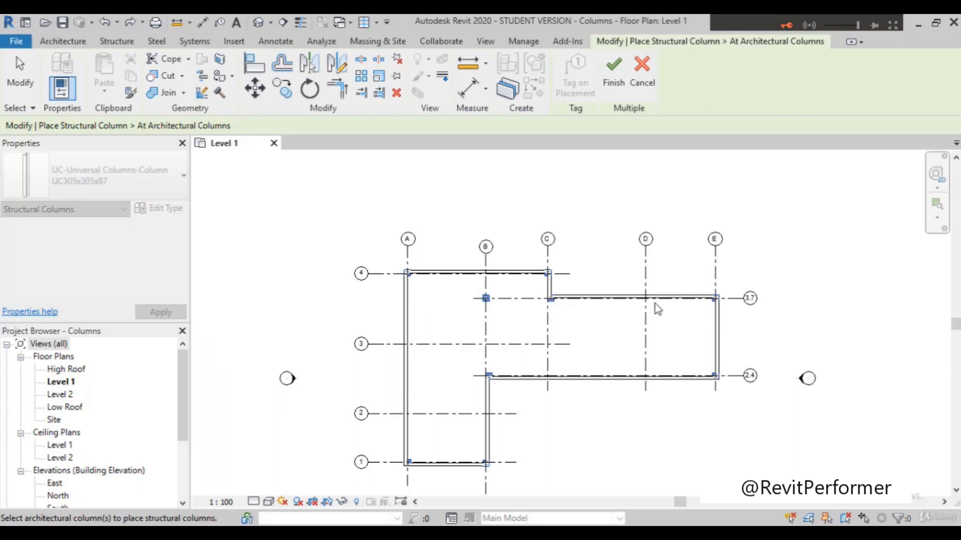
# Step: Finish the multiple placement of UC305x305x97 structural columns inside the selected architectural columns
pyautogui.scroll(1, 637, 308)
pyautogui.scroll(-2, 607, 283)
pyautogui.scroll(4, 546, 306)
pyautogui.scroll(2, 516, 298)
pyautogui.scroll(-3, 513, 296)
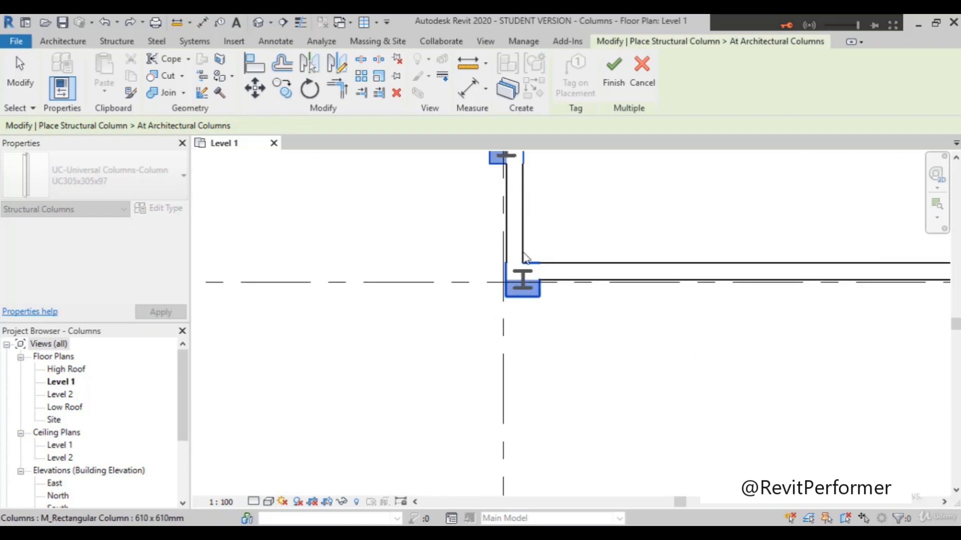
pyautogui.click(608, 90)
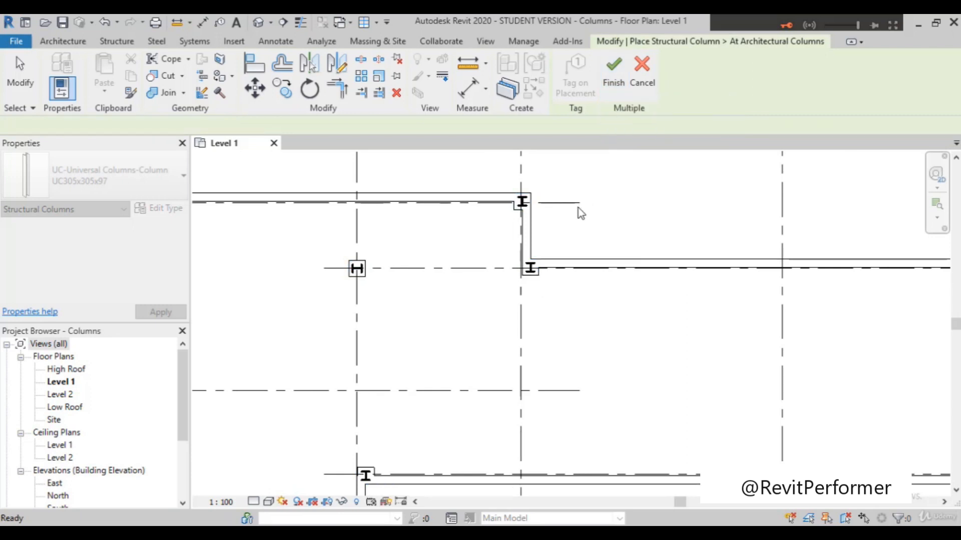
# Step: Check the placed structural columns across the Level 1 plan and end the column placement command
pyautogui.scroll(-4, 578, 208)
pyautogui.scroll(2, 515, 251)
pyautogui.scroll(3, 445, 197)
pyautogui.scroll(2, 706, 209)
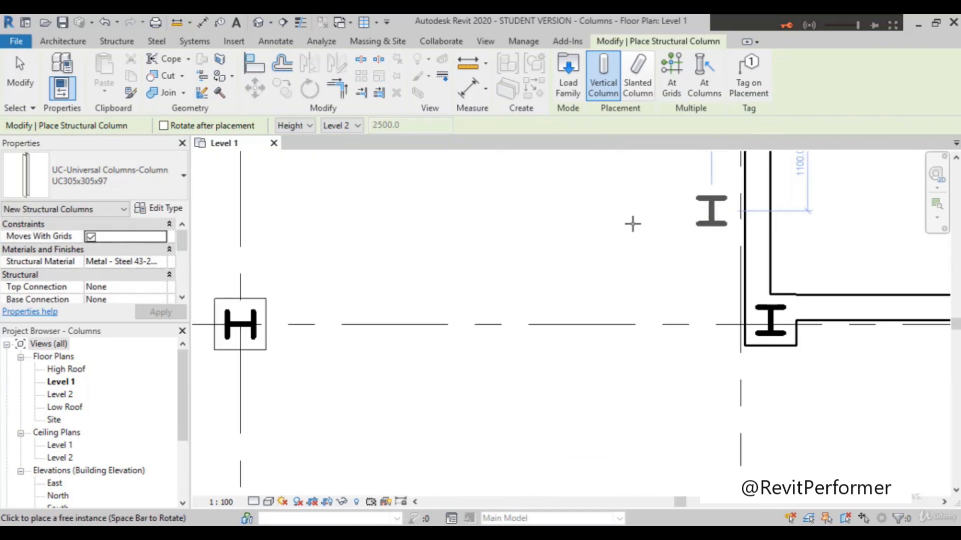
pyautogui.scroll(-6, 631, 223)
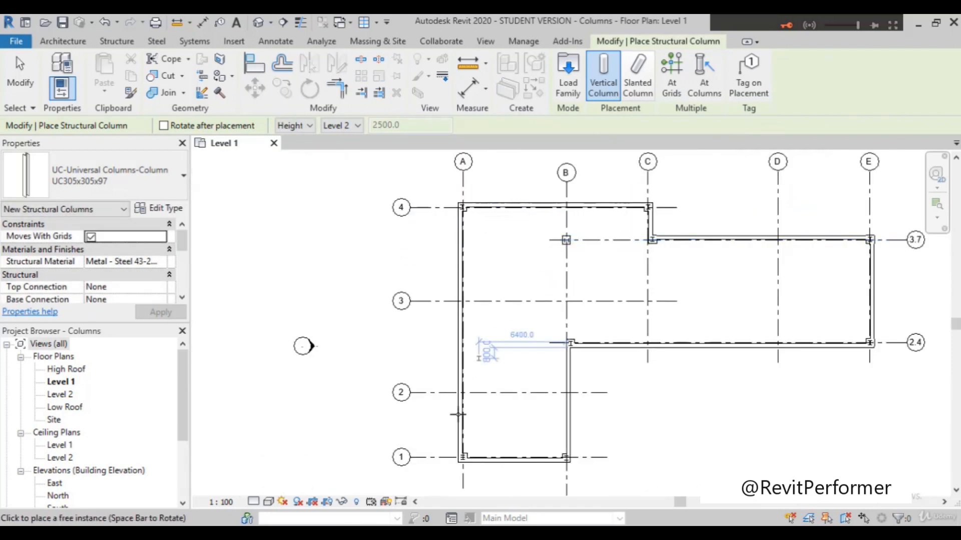
pyautogui.scroll(3, 575, 351)
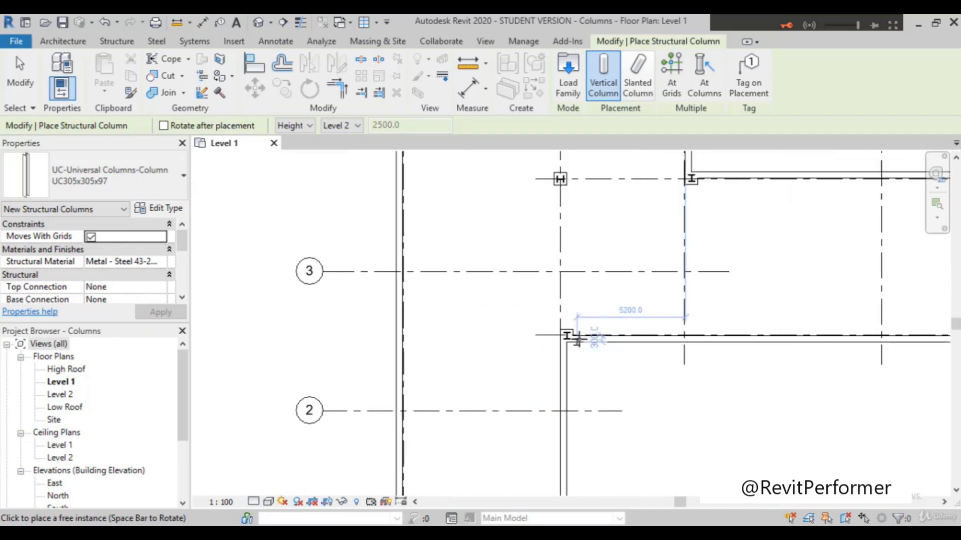
pyautogui.scroll(-3, 430, 307)
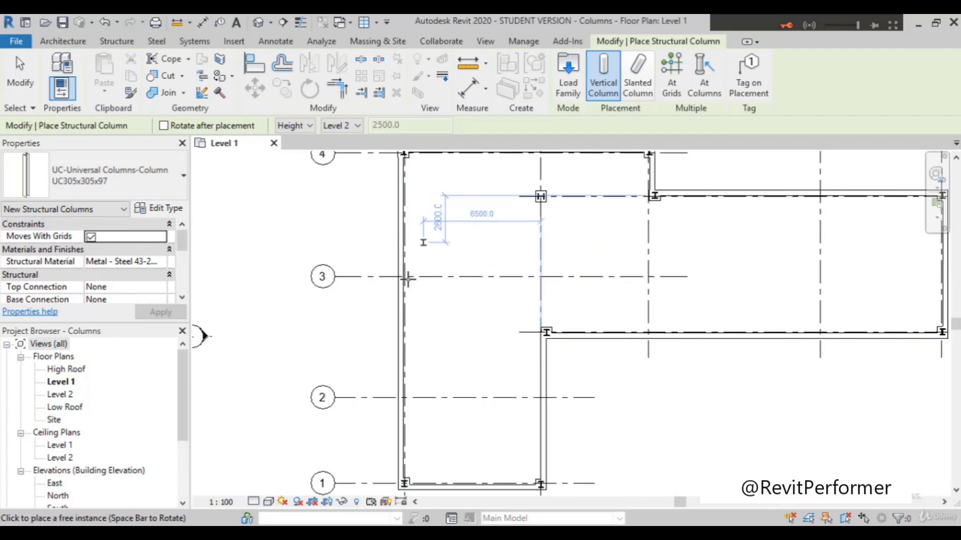
pyautogui.press('Escape')
pyautogui.press('Escape')
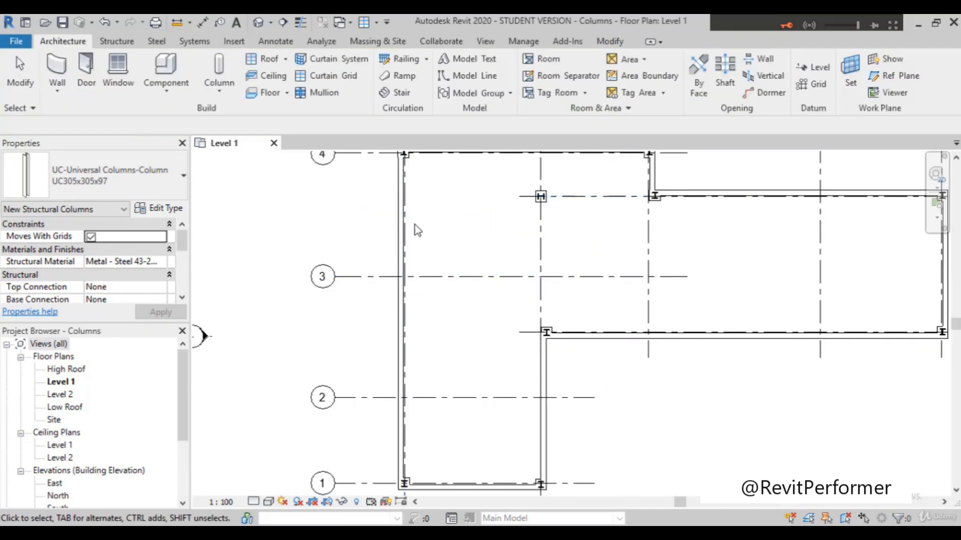
# Step: Compare the freestanding structural column at grids B and 3.7 with the neighbouring columns in the wall corners
pyautogui.scroll(2, 578, 219)
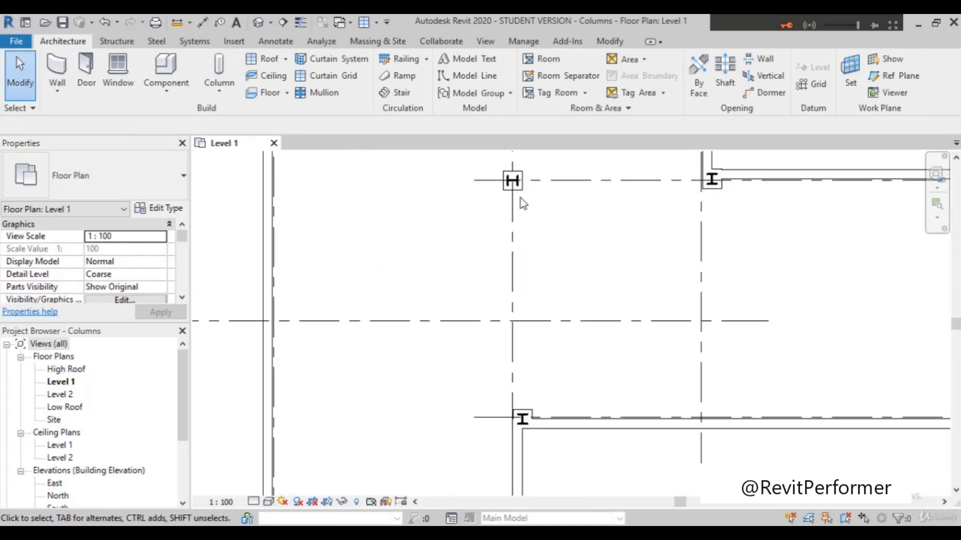
pyautogui.scroll(1, 514, 189)
pyautogui.scroll(2, 513, 189)
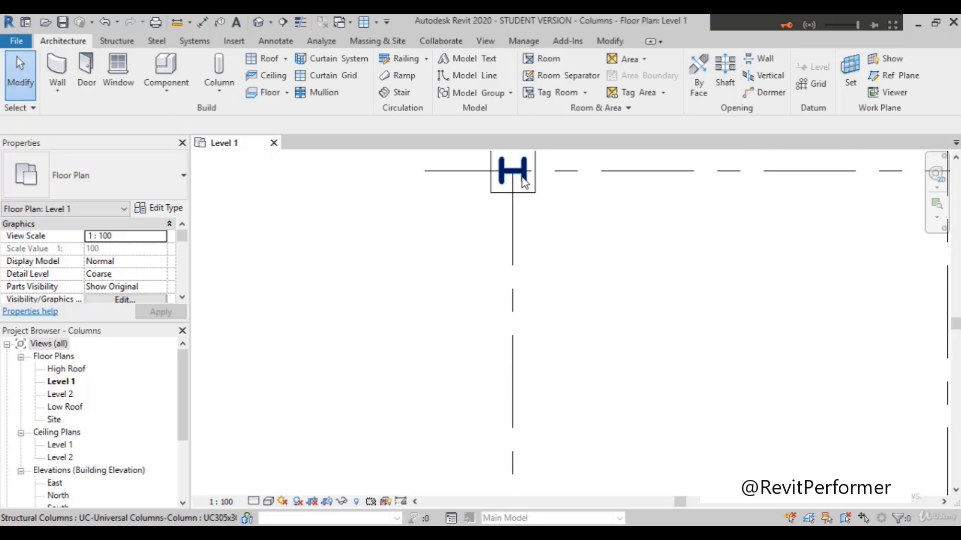
pyautogui.scroll(-2, 527, 252)
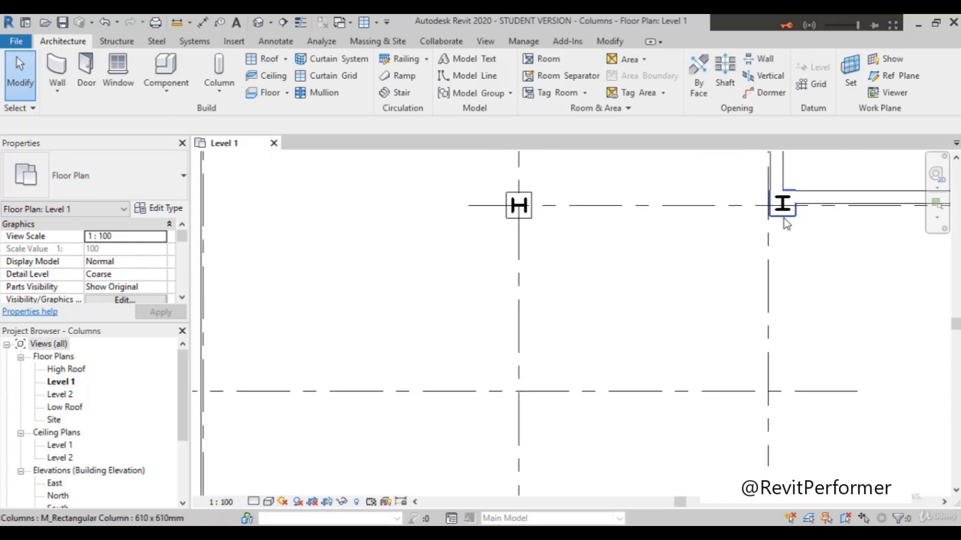
pyautogui.scroll(-2, 712, 233)
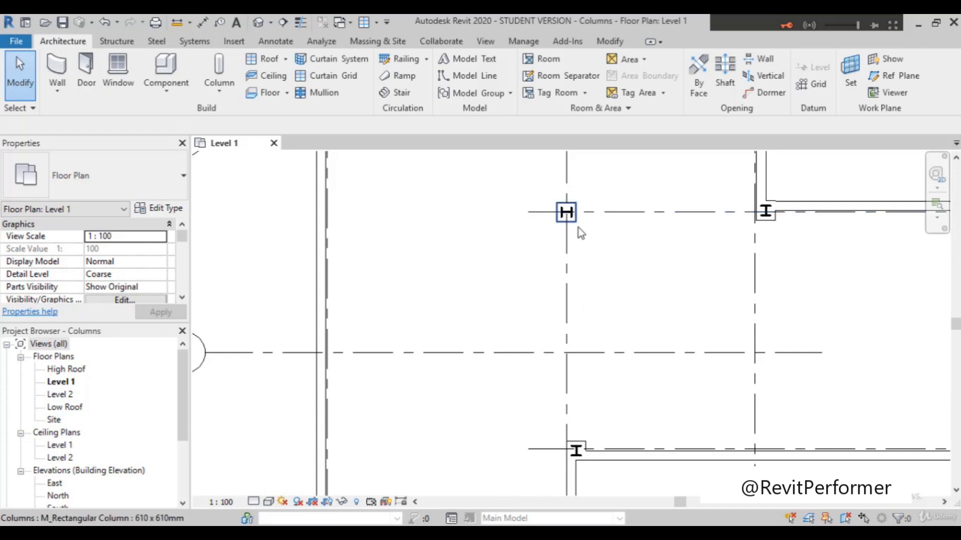
pyautogui.scroll(2, 578, 228)
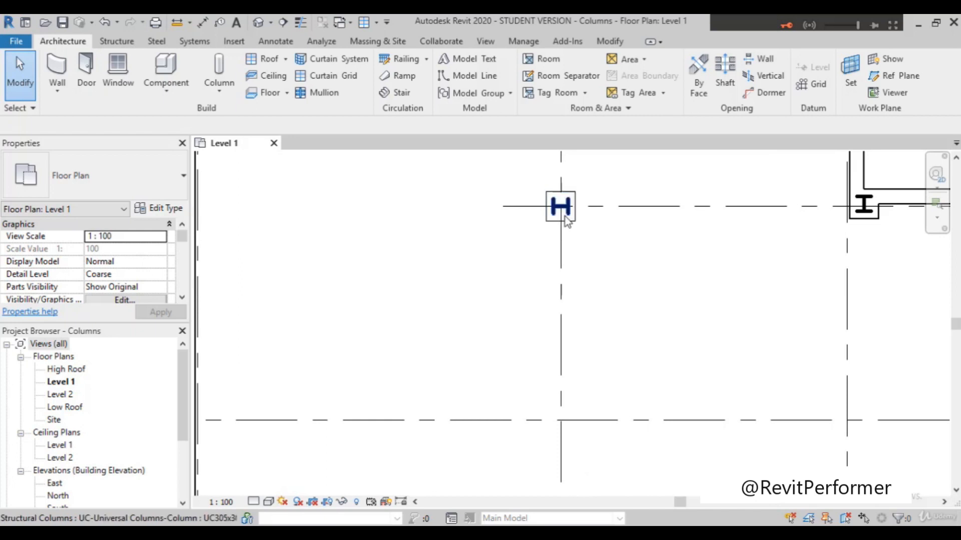
pyautogui.scroll(2, 564, 215)
pyautogui.scroll(-4, 563, 205)
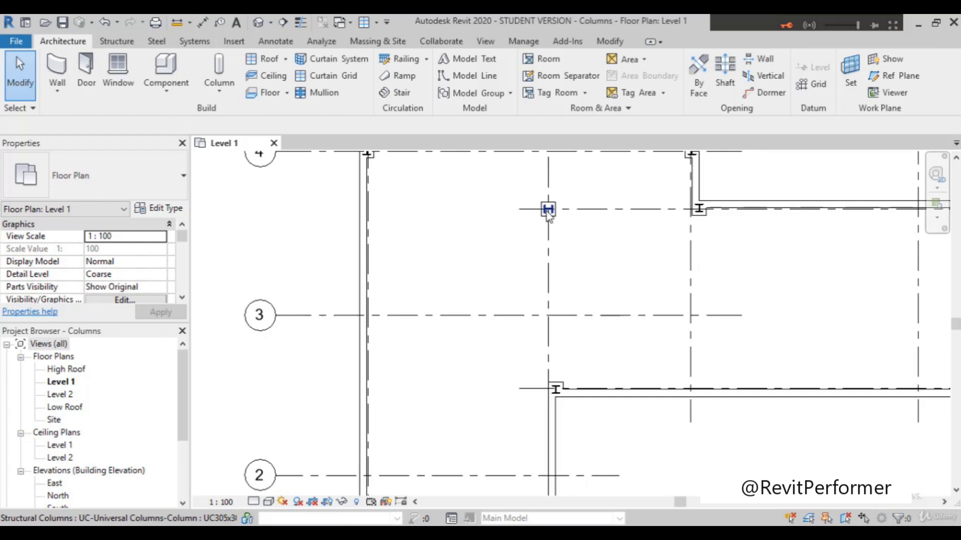
pyautogui.scroll(2, 547, 218)
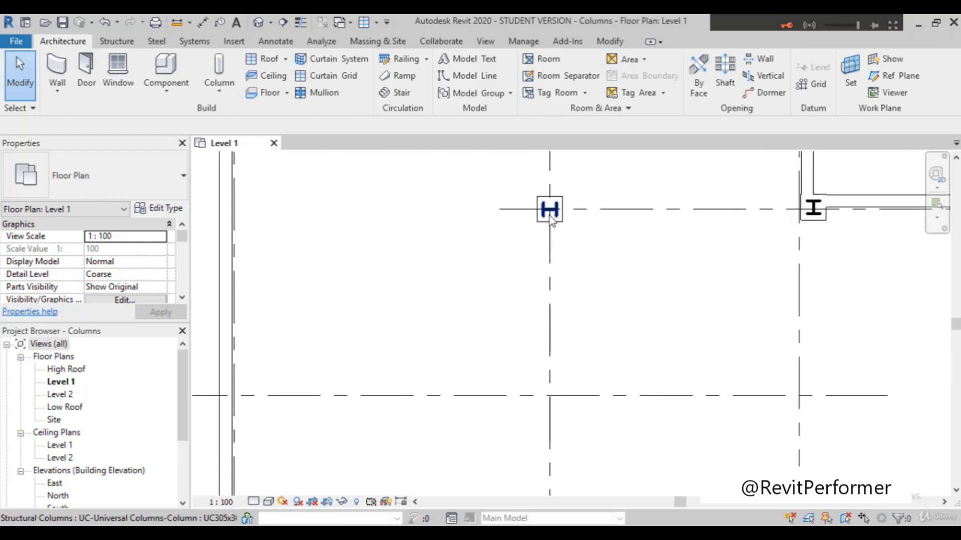
# Step: Select the structural column at grids B and 3.7 and examine its temporary dimension near grid 3.7
pyautogui.click(550, 220)
pyautogui.scroll(2, 511, 215)
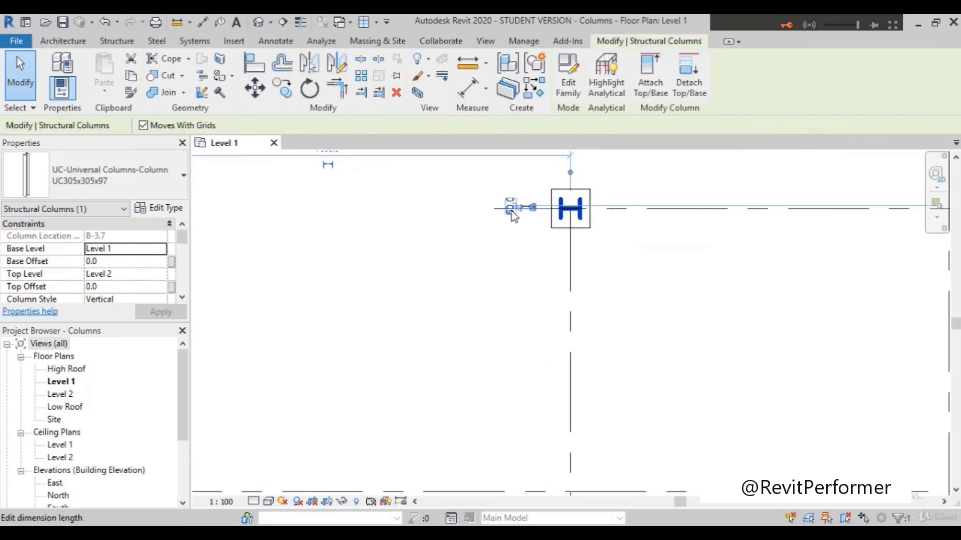
pyautogui.scroll(1, 500, 210)
pyautogui.scroll(4, 520, 208)
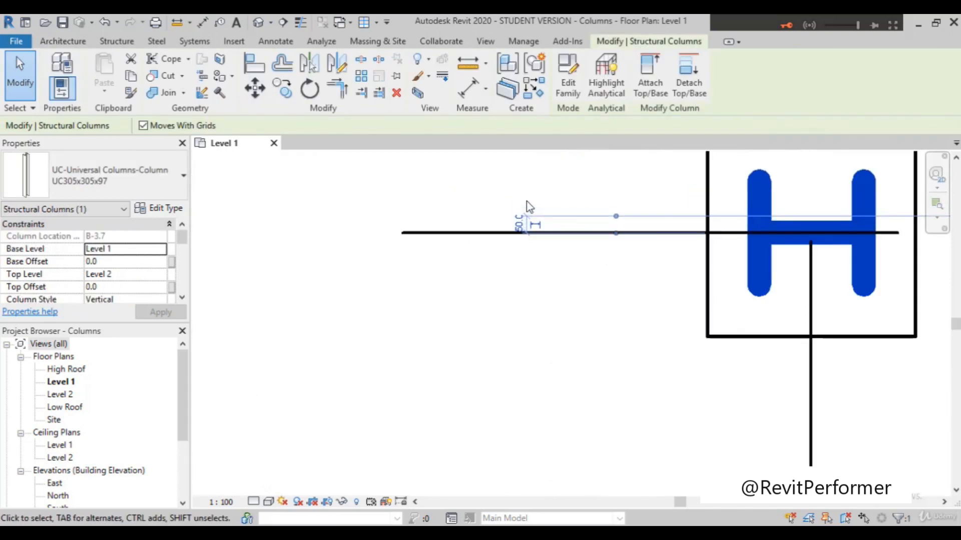
pyautogui.scroll(1, 530, 207)
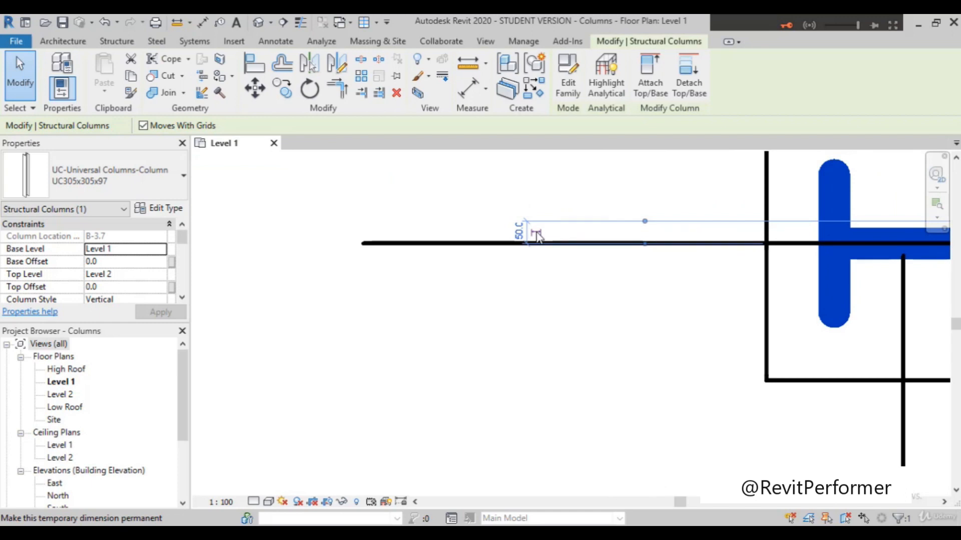
pyautogui.scroll(-5, 533, 235)
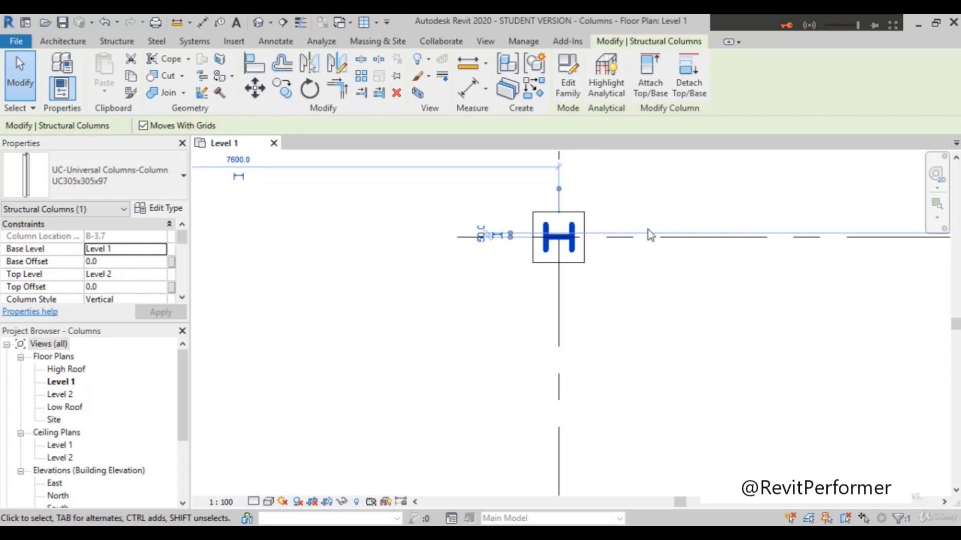
# Step: Rotate the structural column at grids B and 3.7 in 90-degree turns until its orientation matches the neighbouring columns, and deselect it
pyautogui.press('space')
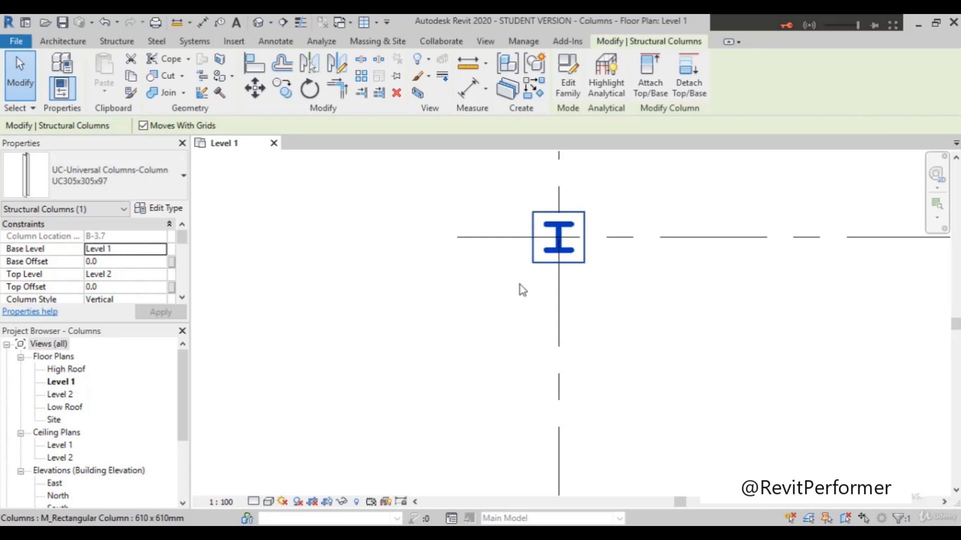
pyautogui.press('space')
pyautogui.press('space')
pyautogui.press('space')
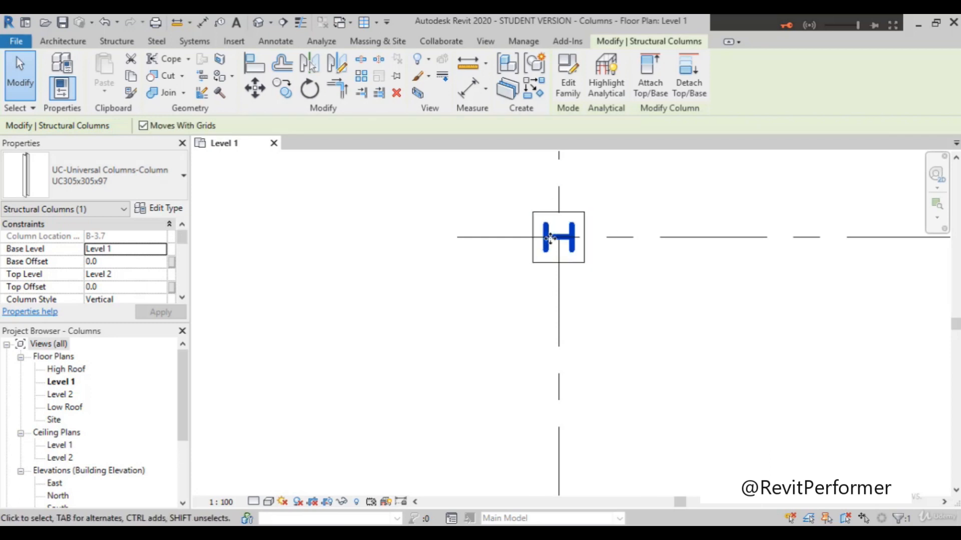
pyautogui.press('space')
pyautogui.press('space')
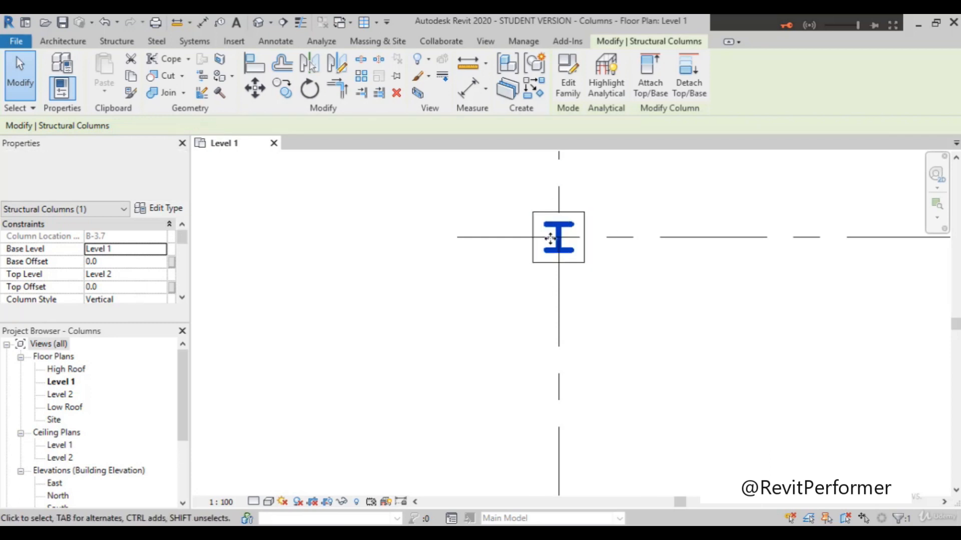
pyautogui.press('space')
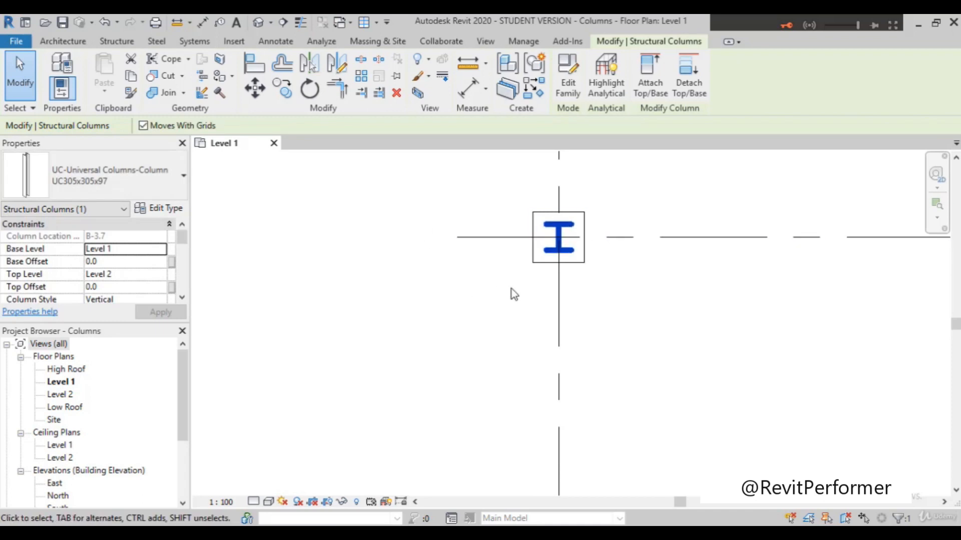
pyautogui.click(581, 352)
# Step: Examine the orientation and position of all structural columns across the Level 1 plan
pyautogui.scroll(-5, 553, 328)
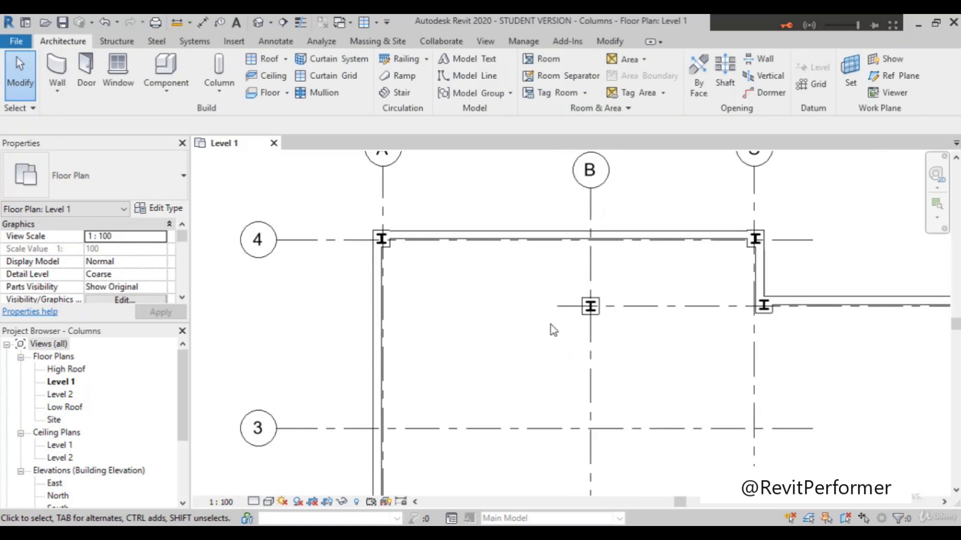
pyautogui.scroll(-1, 576, 300)
pyautogui.scroll(3, 551, 306)
pyautogui.scroll(-2, 414, 259)
pyautogui.scroll(-1, 330, 222)
pyautogui.scroll(4, 493, 347)
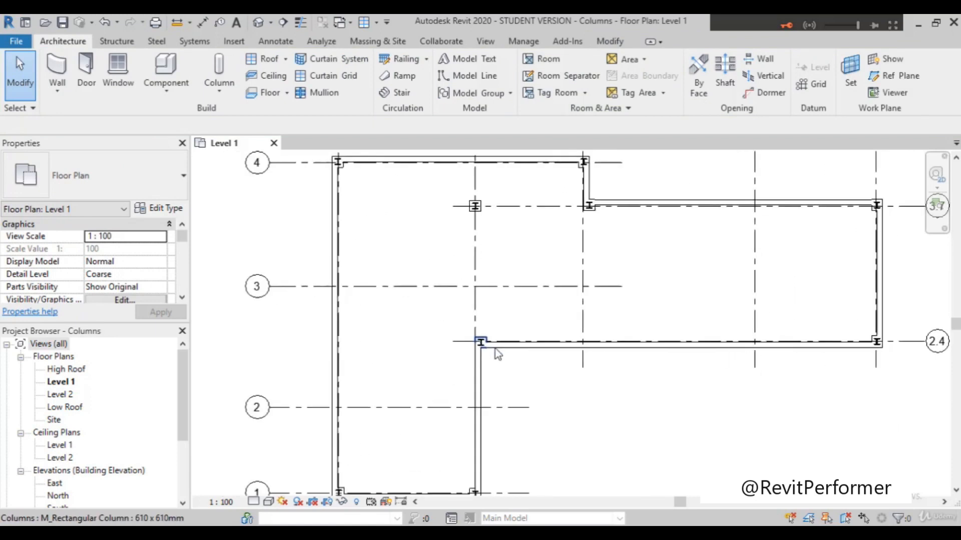
pyautogui.scroll(-5, 494, 350)
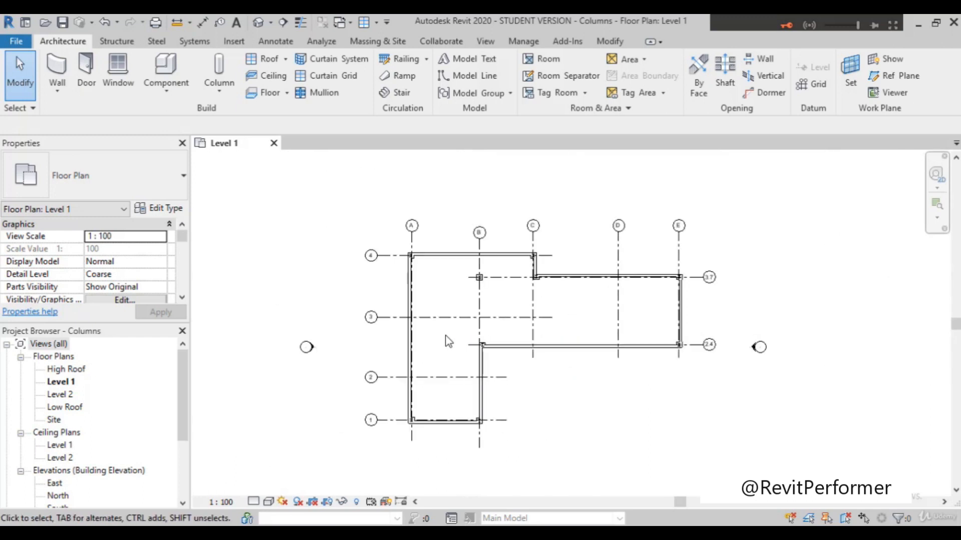
pyautogui.scroll(3, 760, 347)
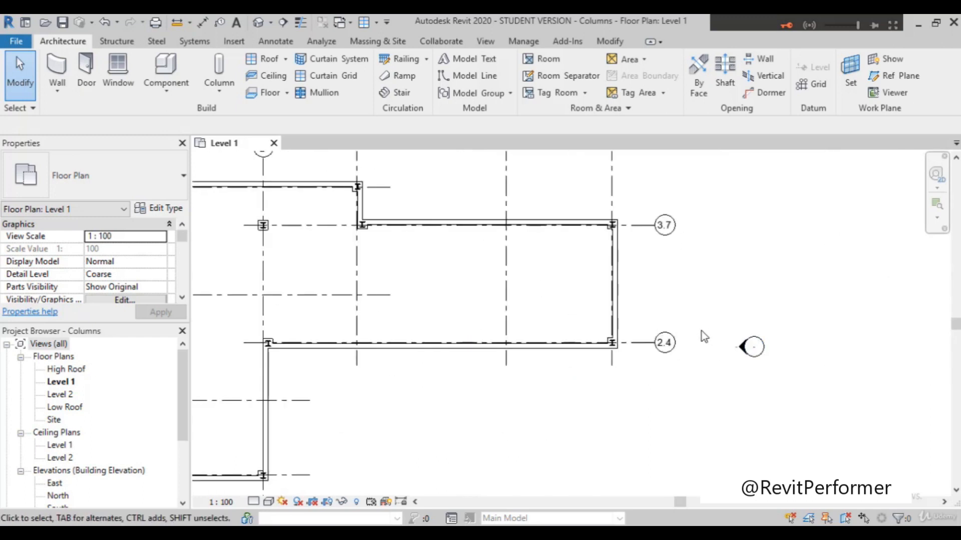
pyautogui.scroll(2, 701, 331)
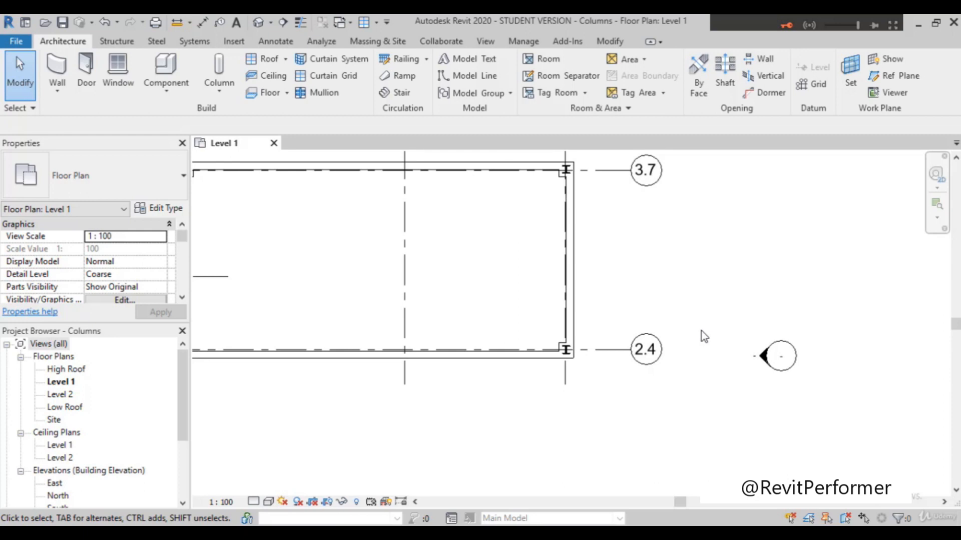
pyautogui.scroll(-2, 733, 331)
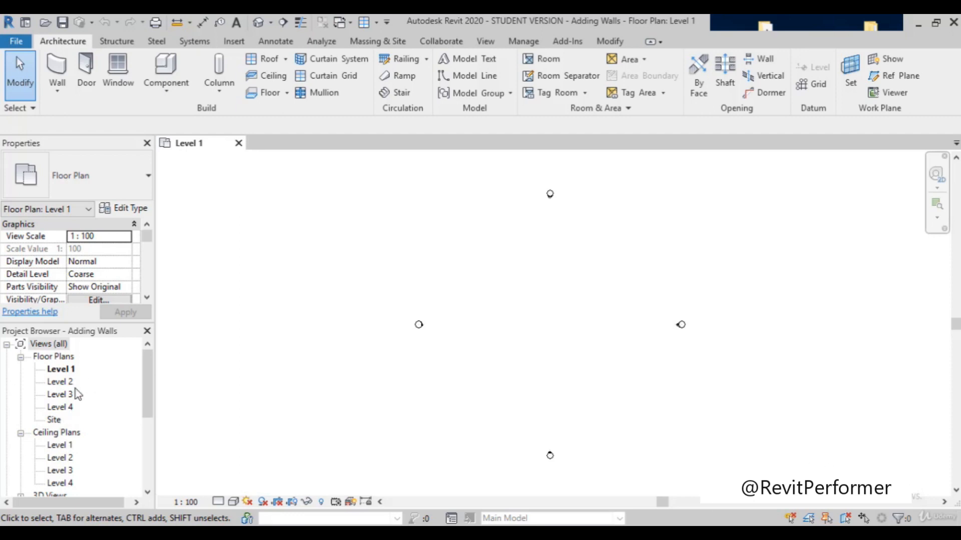
# Step: Open the South elevation of the Adding Walls project to examine its levels
pyautogui.scroll(-3, 106, 380)
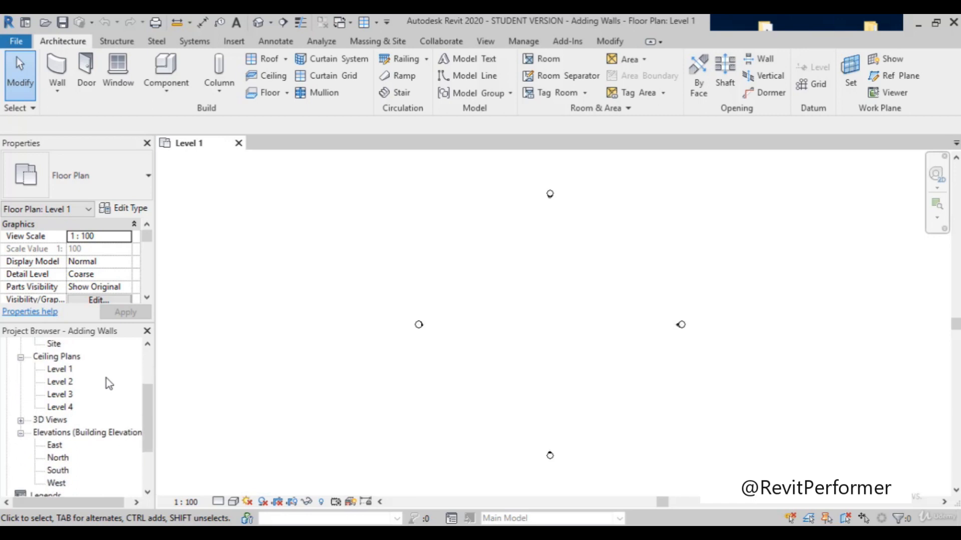
pyautogui.scroll(-1, 106, 379)
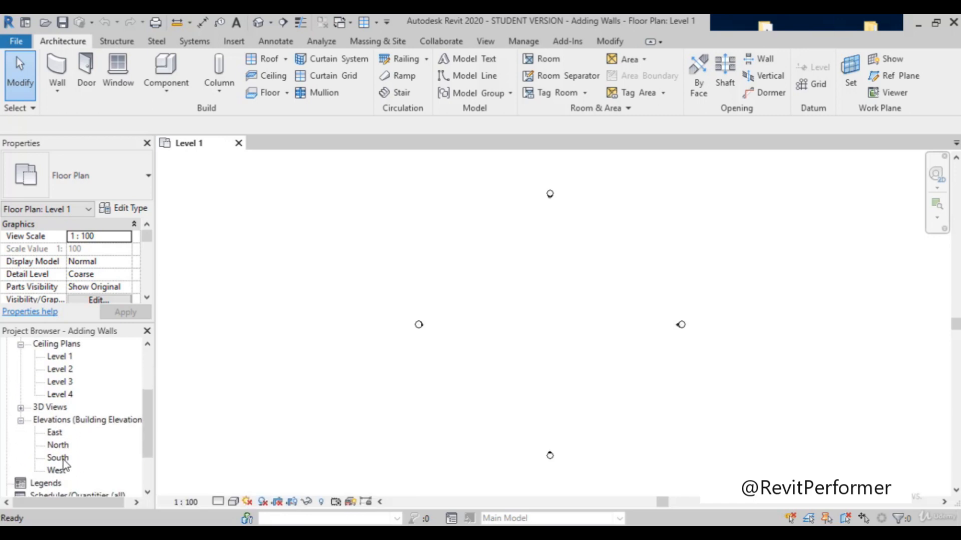
pyautogui.doubleClick(63, 460)
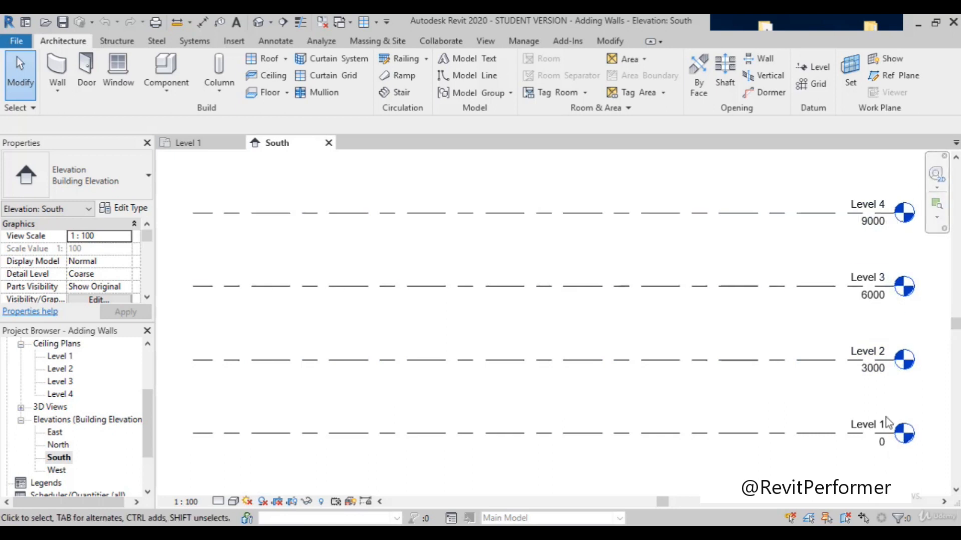
# Step: View the Level 1 ceiling plan and return to the Level 1 floor plan
pyautogui.doubleClick(60, 357)
pyautogui.scroll(1, 63, 386)
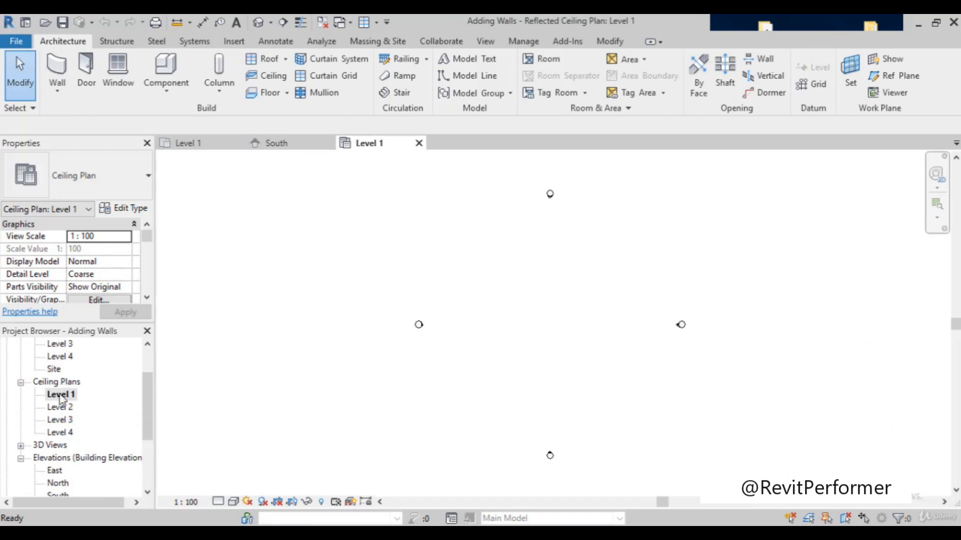
pyautogui.scroll(1, 64, 399)
pyautogui.scroll(1, 67, 401)
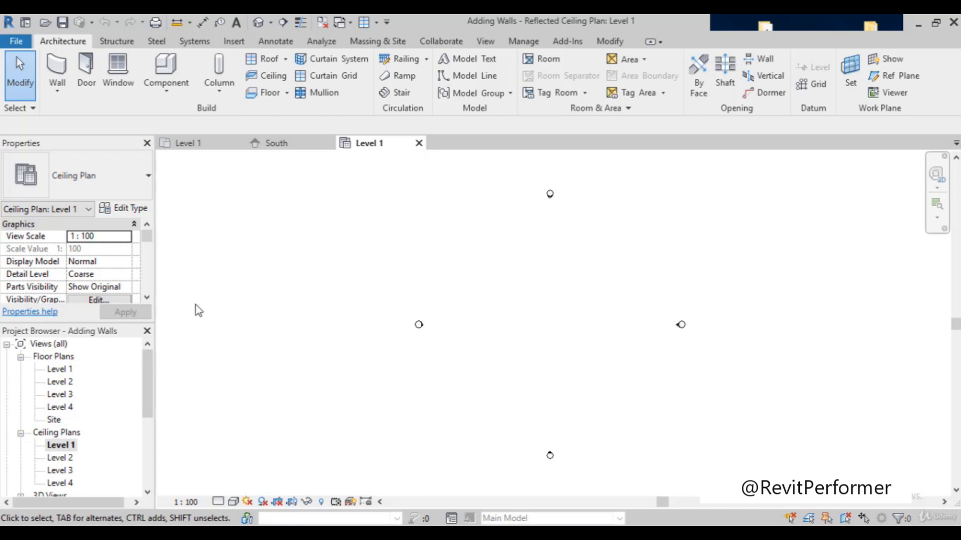
pyautogui.doubleClick(62, 371)
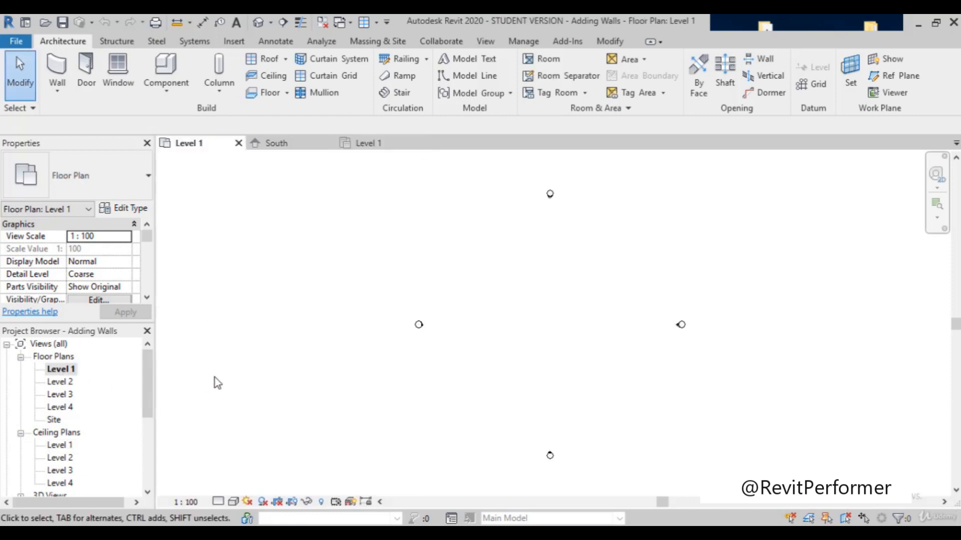
# Step: Draw a single horizontal Generic - 200mm wall about 19000 mm long between the elevation markers and end the wall chain
pyautogui.scroll(3, 594, 294)
pyautogui.scroll(-3, 594, 294)
pyautogui.scroll(3, 741, 259)
pyautogui.scroll(-1, 716, 264)
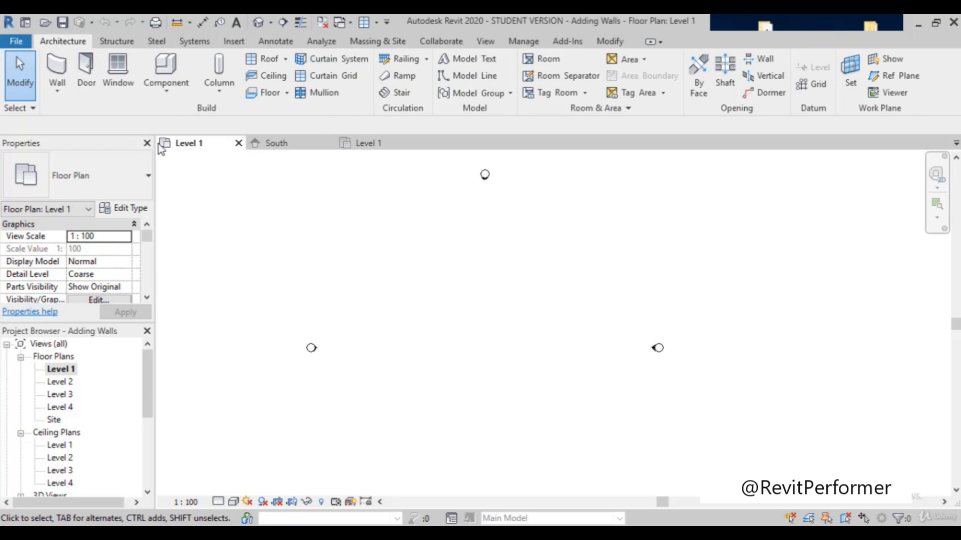
pyautogui.click(58, 64)
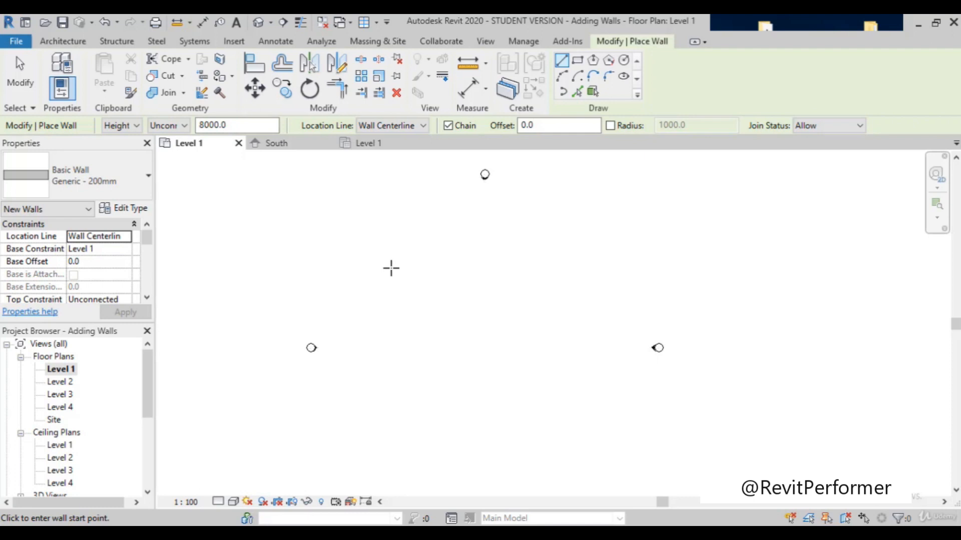
pyautogui.click(392, 267)
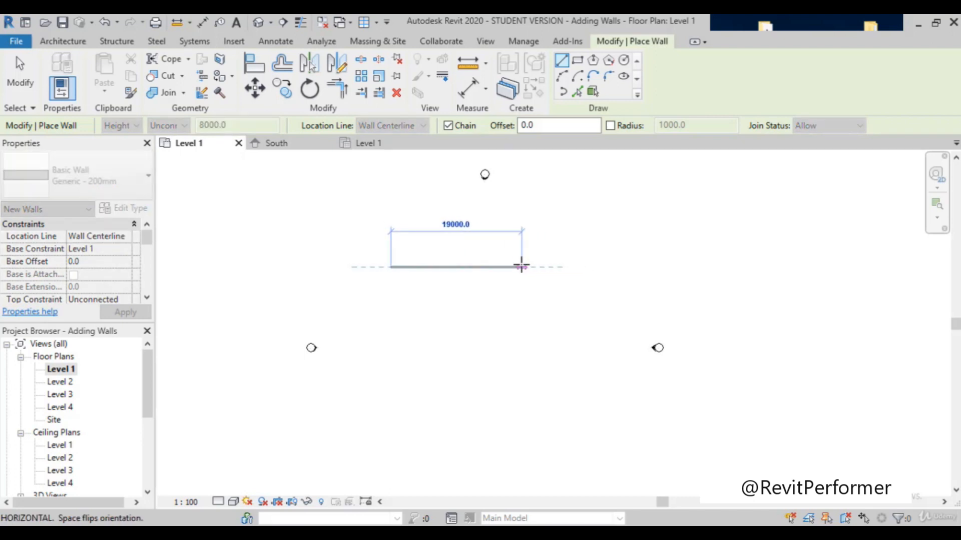
pyautogui.click(520, 267)
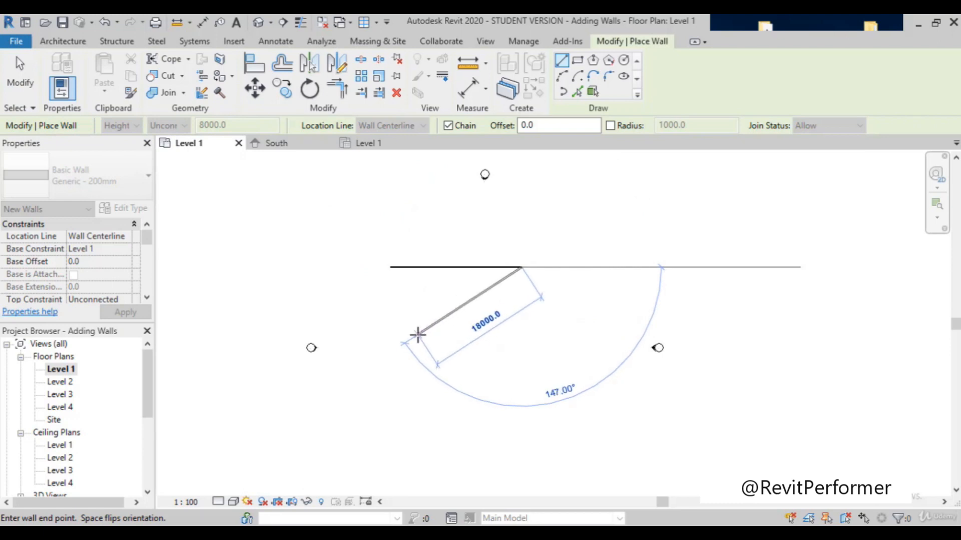
pyautogui.press('Escape')
pyautogui.press('Escape')
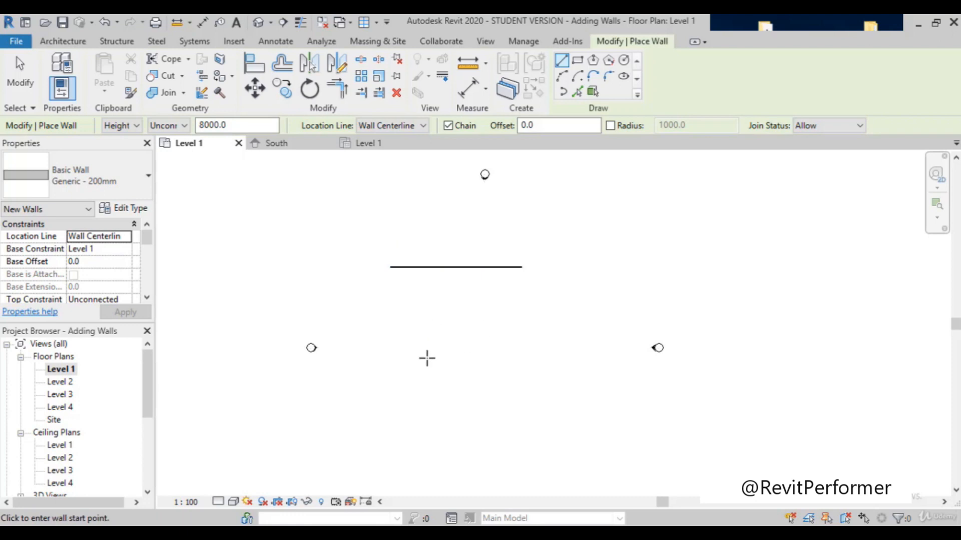
# Step: Draw a closed chain of four walls, about 12000 by 6000 mm, below the single wall and exit the Wall command
pyautogui.click(407, 335)
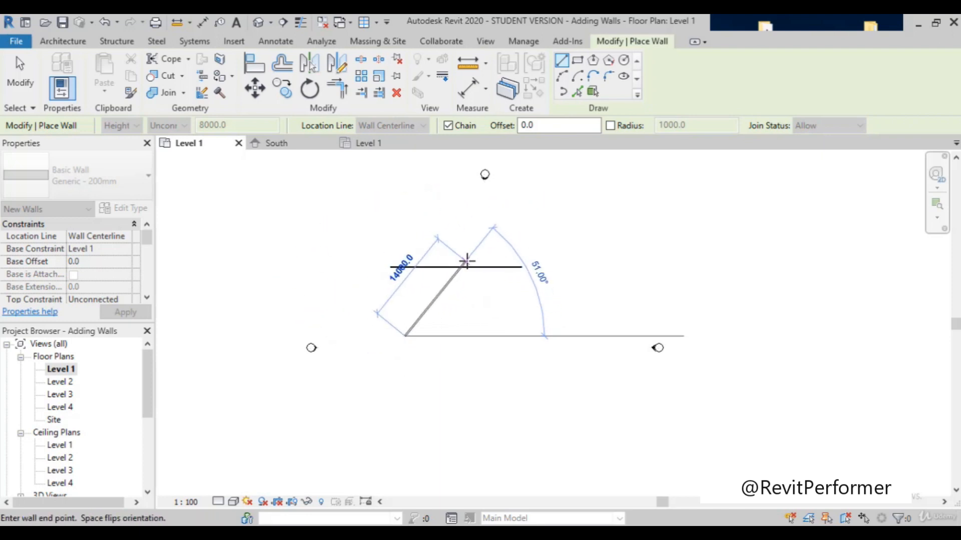
pyautogui.click(404, 295)
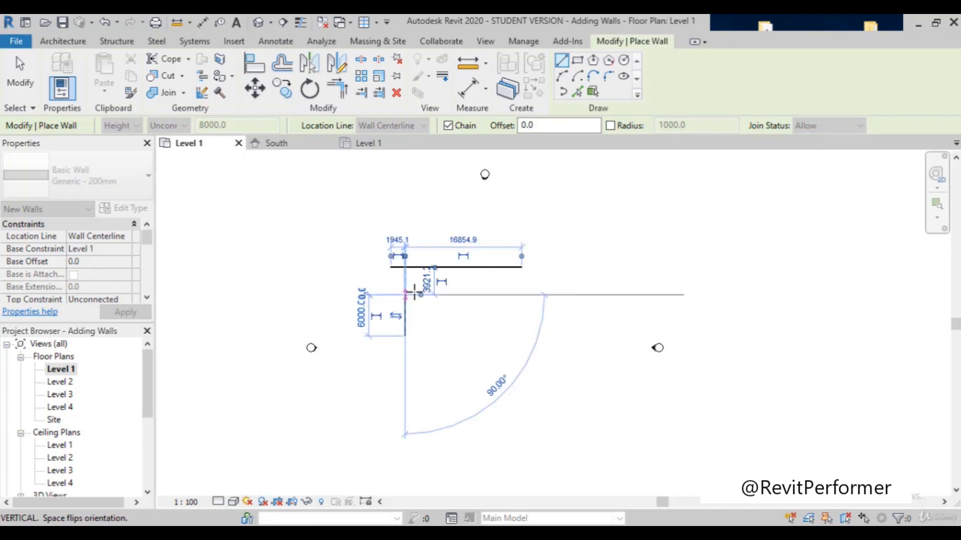
pyautogui.click(485, 294)
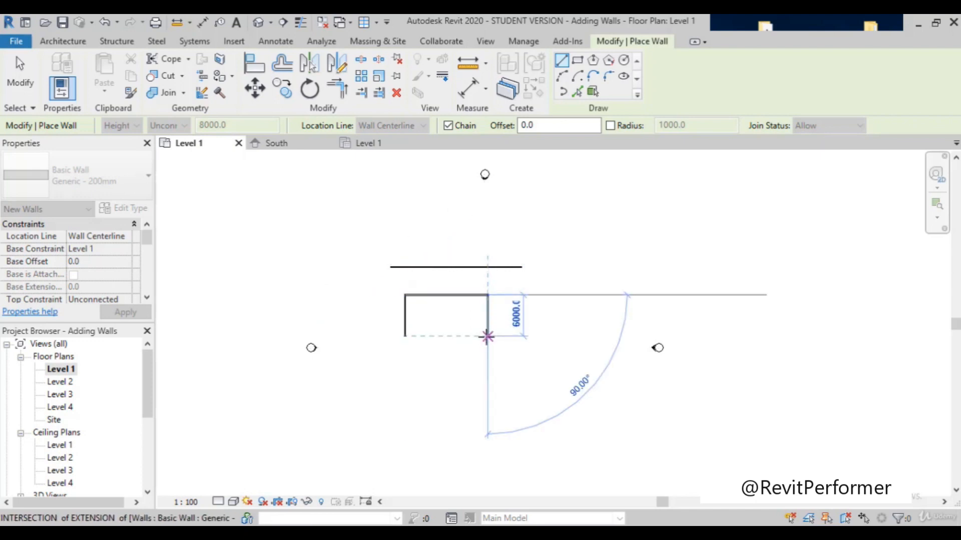
pyautogui.click(488, 336)
pyautogui.click(405, 336)
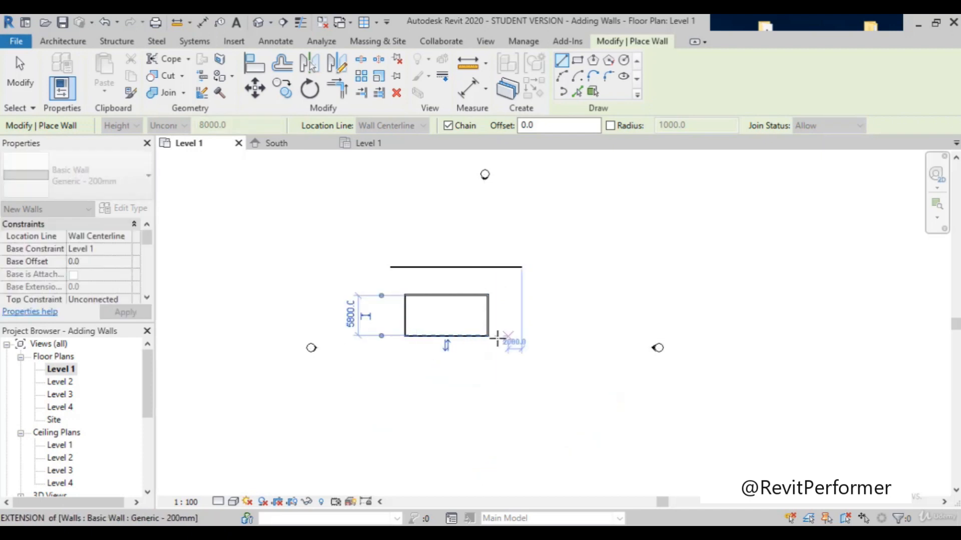
pyautogui.press('Escape')
pyautogui.scroll(3, 461, 315)
pyautogui.scroll(-3, 461, 315)
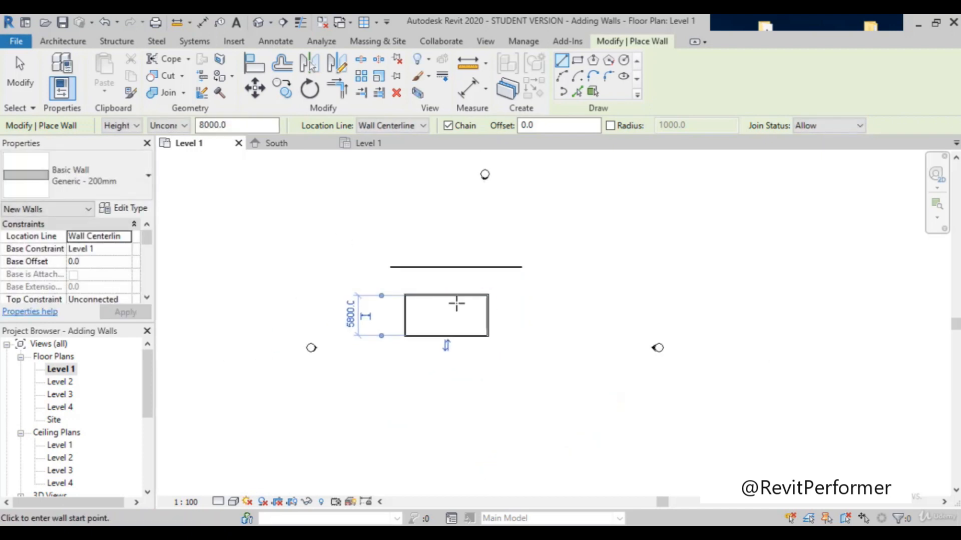
pyautogui.scroll(4, 390, 313)
pyautogui.scroll(-2, 390, 313)
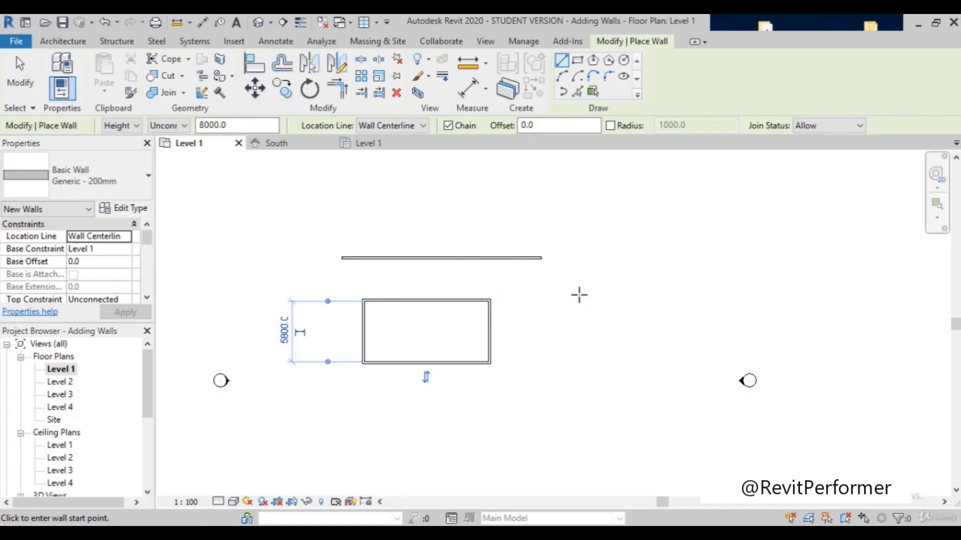
pyautogui.press('Escape')
pyautogui.press('Escape')
# Step: Select the upper wall of the four-wall enclosure to examine its properties and dimensions, and clear the selection
pyautogui.scroll(2, 473, 313)
pyautogui.scroll(-2, 475, 311)
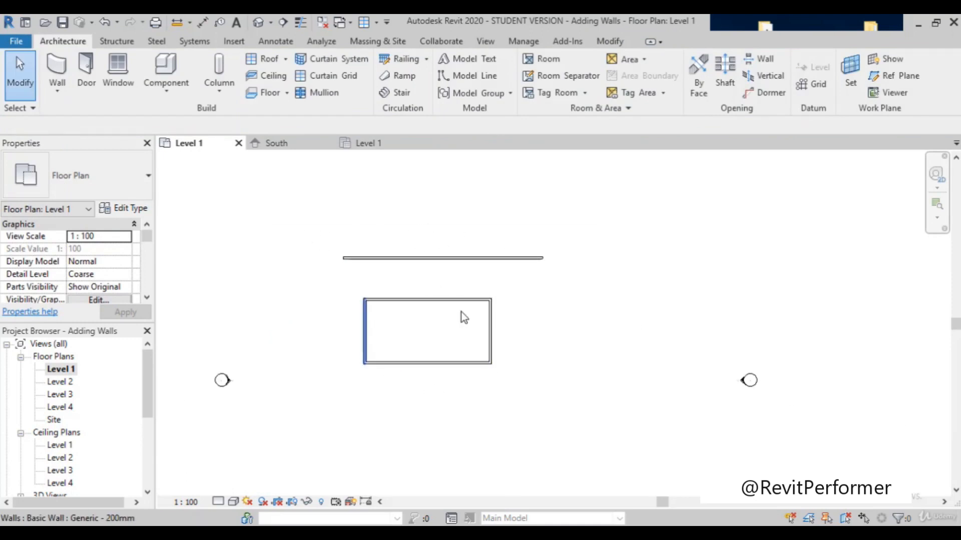
pyautogui.click(411, 300)
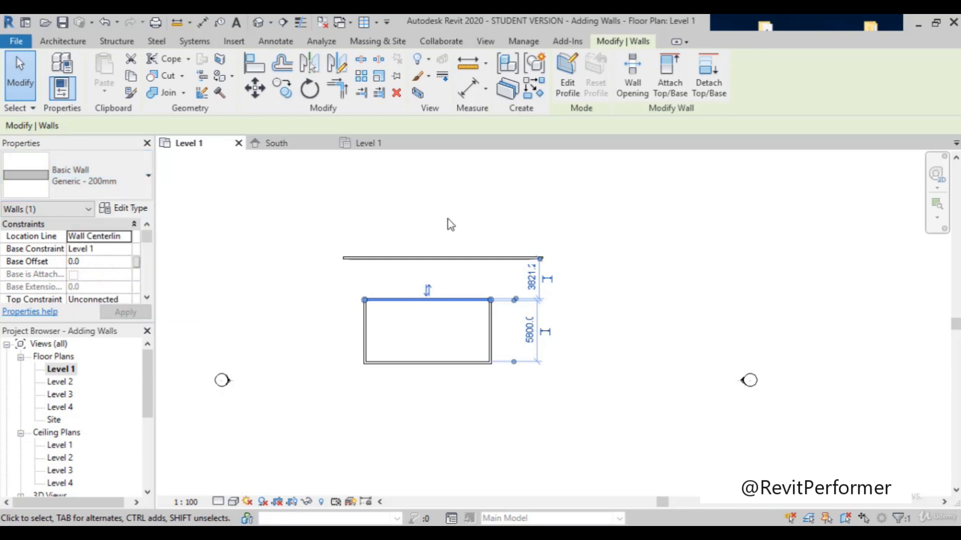
pyautogui.click(476, 234)
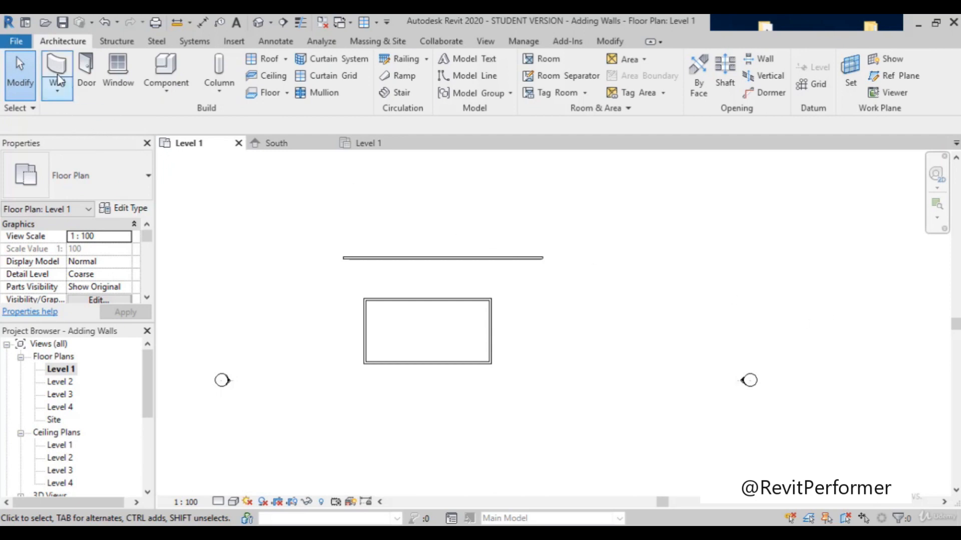
# Step: Draw a rectangular wall enclosure with the Rectangle tool, about 10800 mm wide inside and 6000 mm deep, east of the first enclosure
pyautogui.press('w')
pyautogui.press('a')
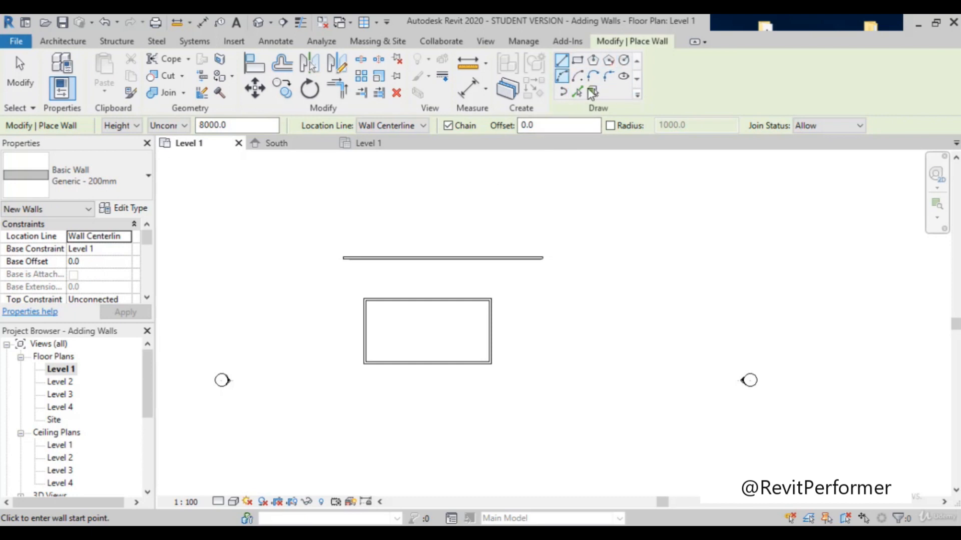
pyautogui.click(578, 61)
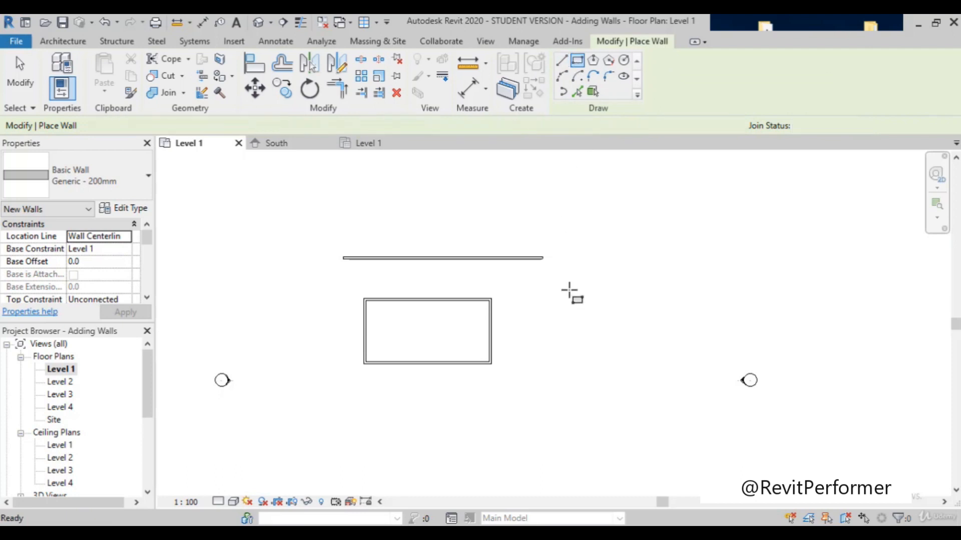
pyautogui.click(595, 283)
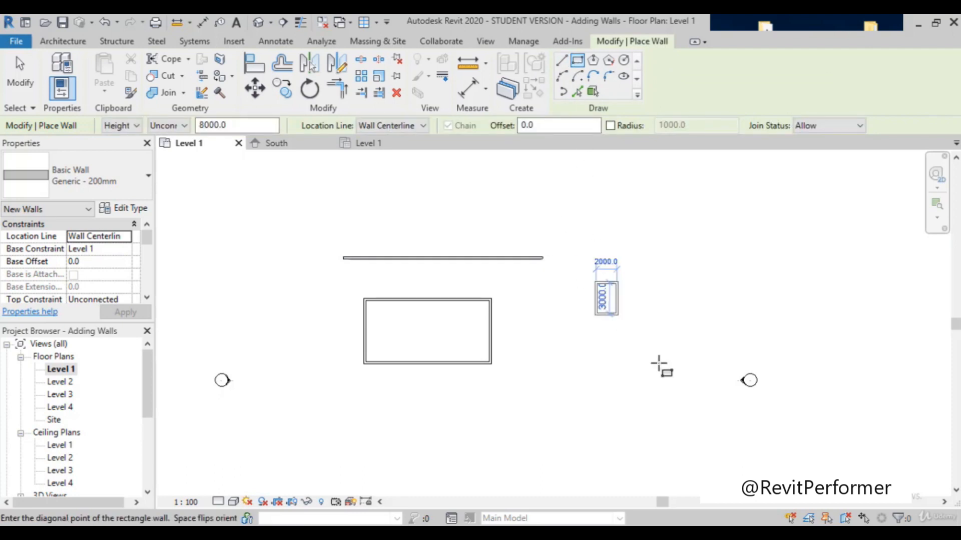
pyautogui.click(711, 345)
pyautogui.scroll(-3, 390, 266)
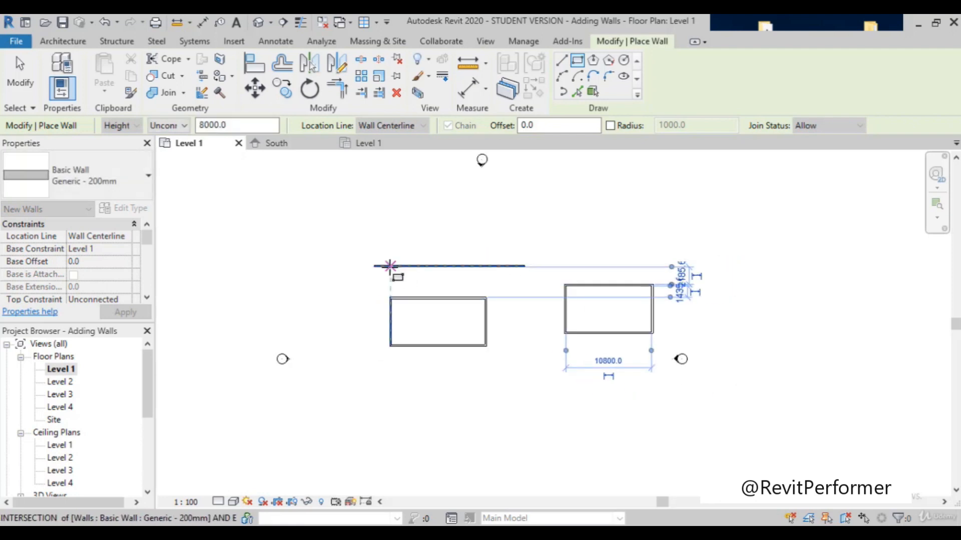
pyautogui.scroll(2, 600, 308)
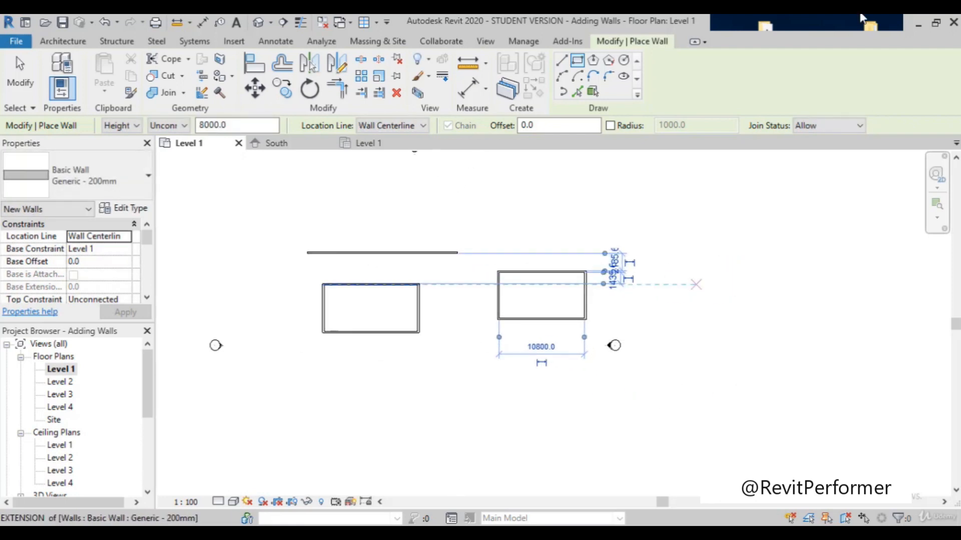
# Step: Draw a five-sided wall enclosure with the Inscribed Polygon tool, east of the second rectangular enclosure
pyautogui.scroll(1, 615, 303)
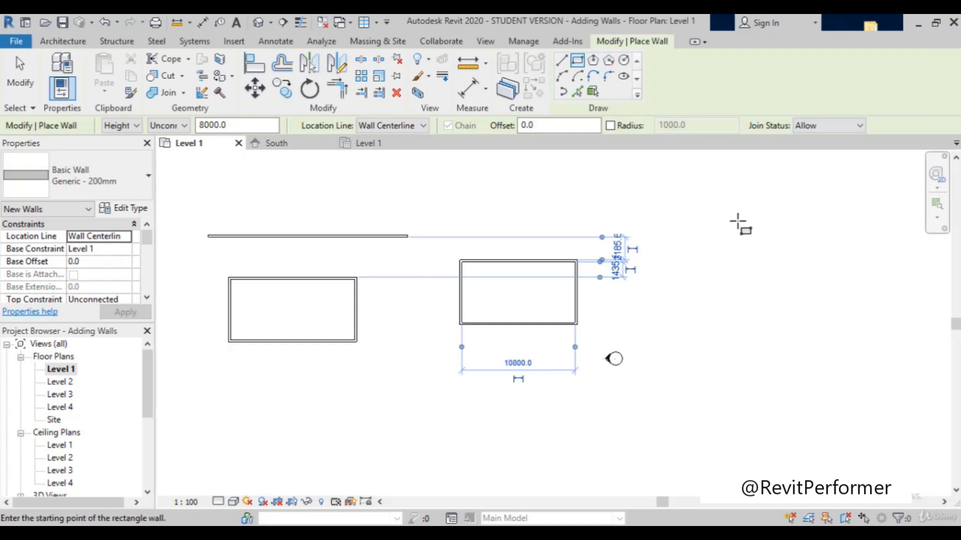
pyautogui.click(594, 61)
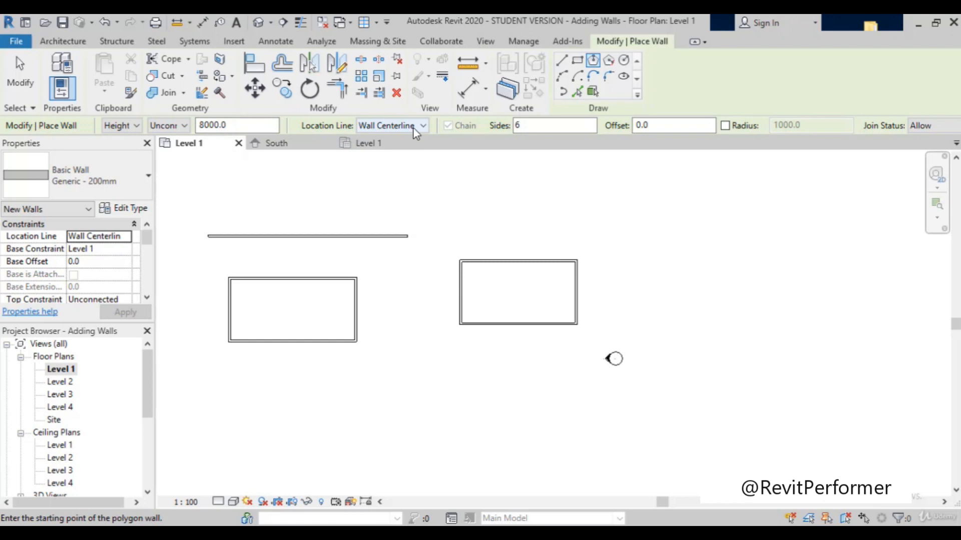
pyautogui.click(537, 126)
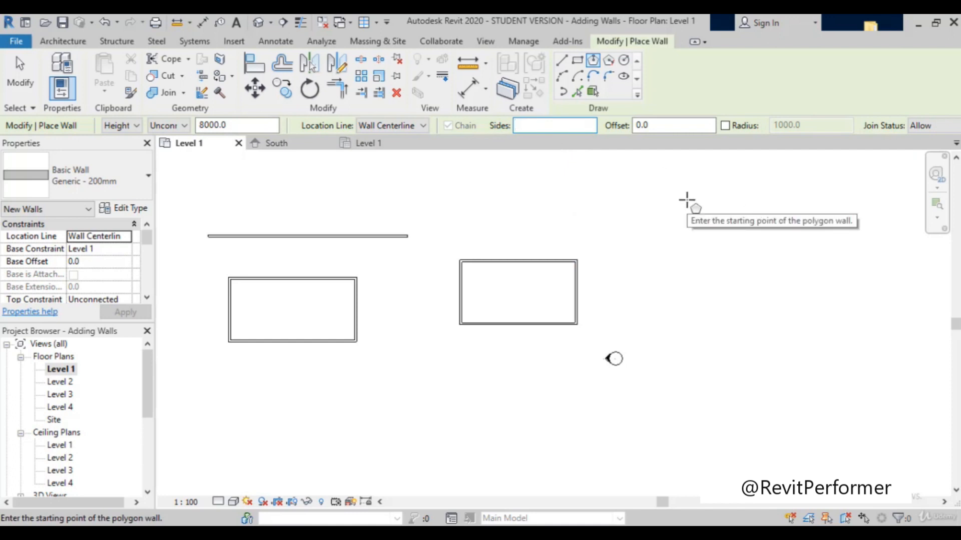
pyautogui.write('5')
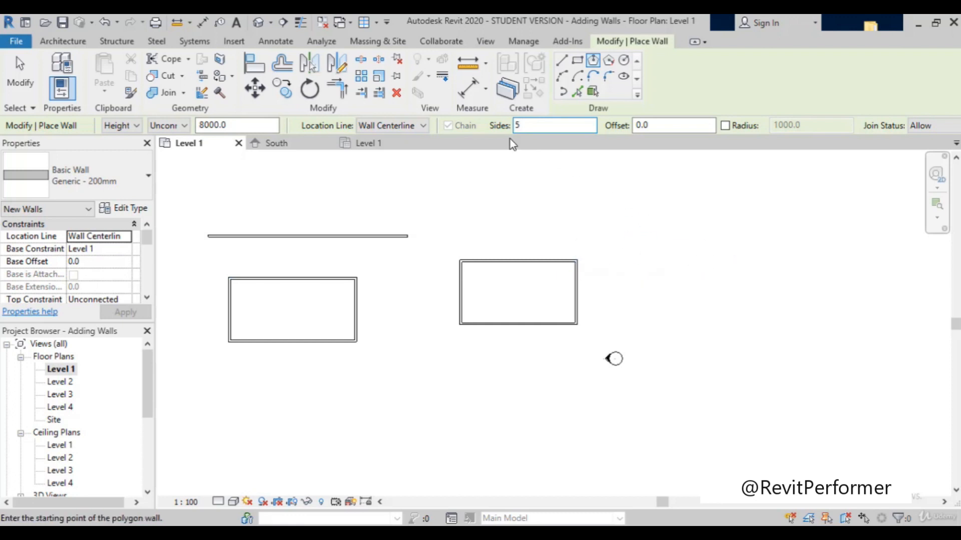
pyautogui.click(721, 261)
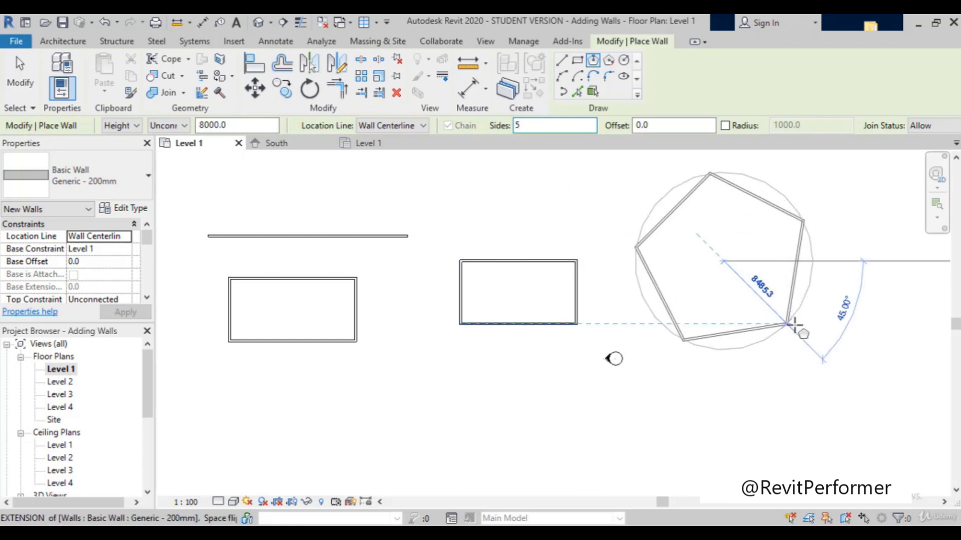
pyautogui.click(767, 310)
pyautogui.scroll(2, 746, 251)
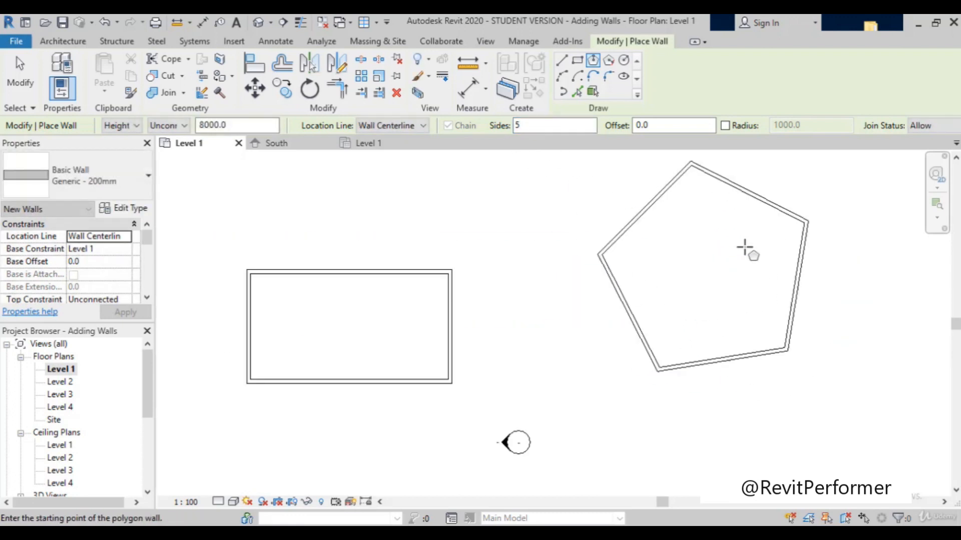
pyautogui.scroll(-2, 746, 251)
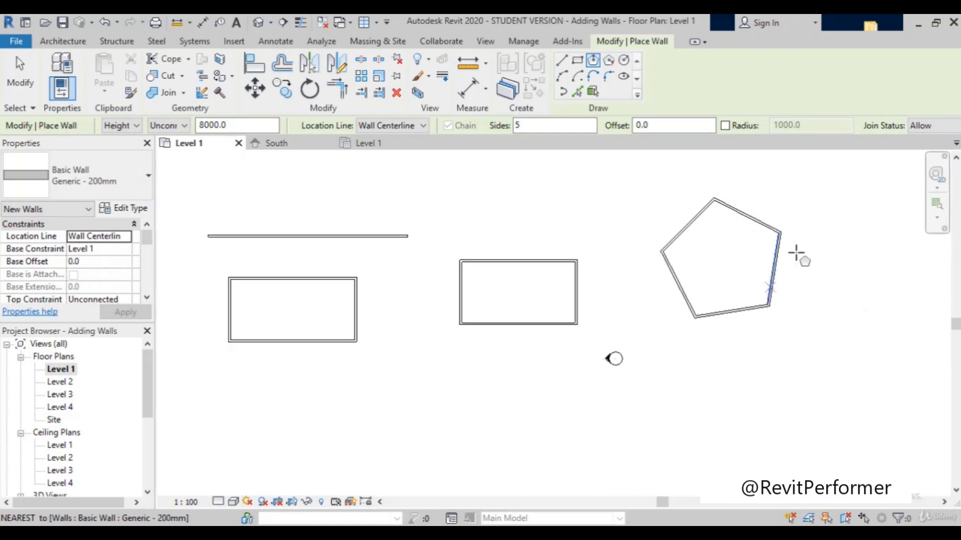
# Step: Draw a circular wall with a radius of about 3000 mm, south of and between the two rectangular enclosures, and exit the Wall command
pyautogui.click(624, 61)
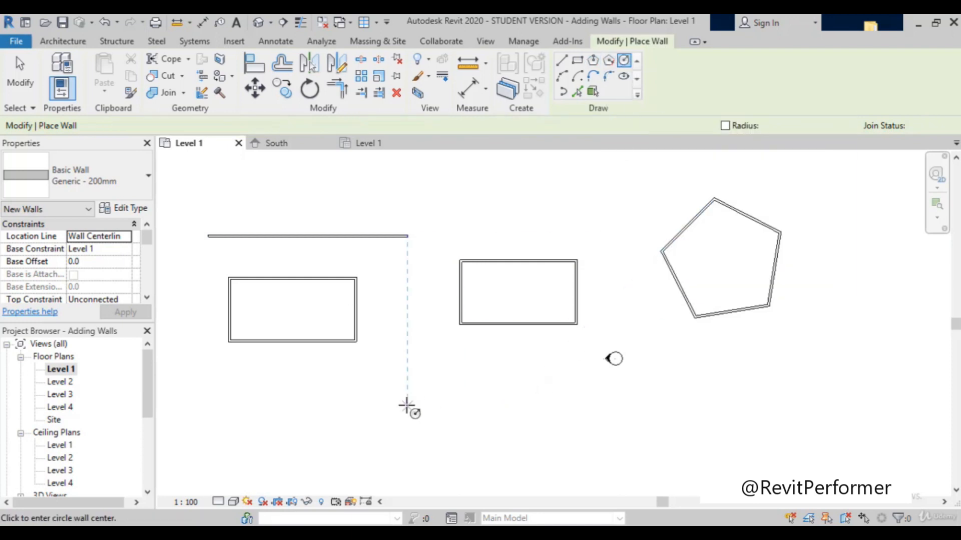
pyautogui.click(393, 387)
pyautogui.click(417, 414)
pyautogui.scroll(3, 367, 395)
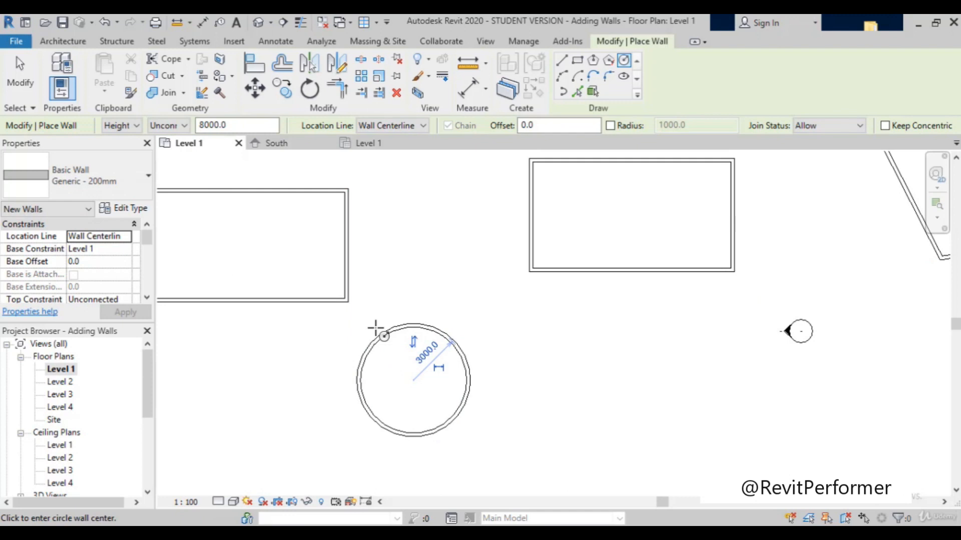
pyautogui.press('Escape')
pyautogui.press('Escape')
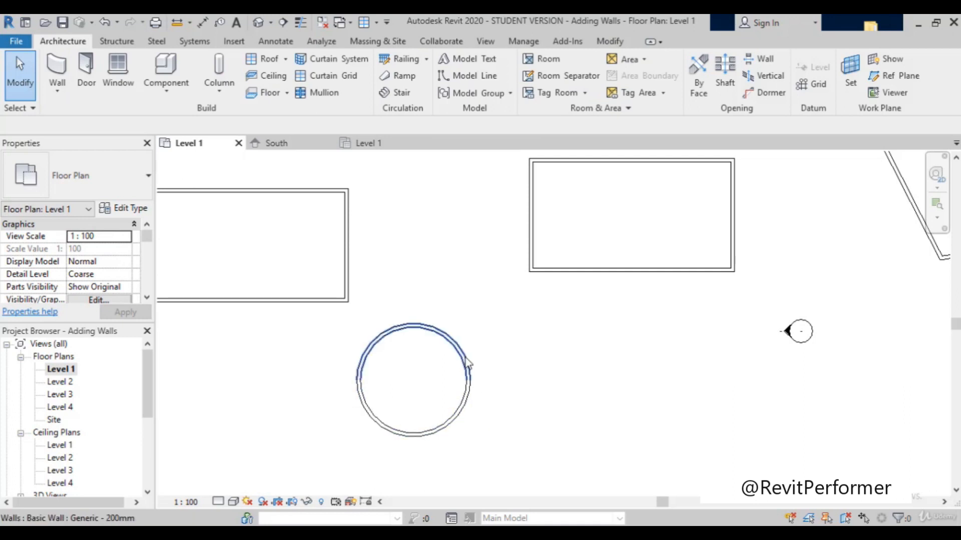
# Step: Select the upper and lower halves of the circular wall in turn to examine how it is divided, and clear the selection
pyautogui.click(424, 330)
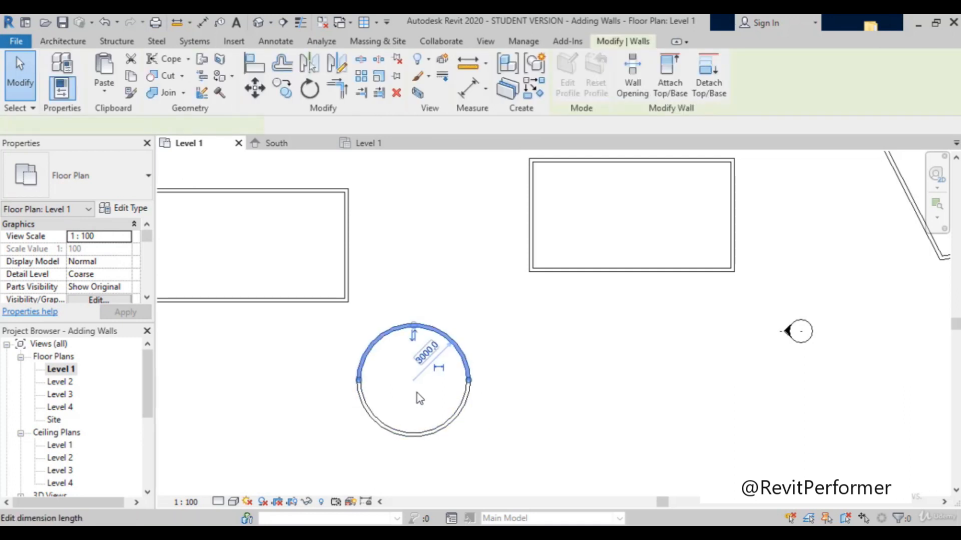
pyautogui.click(422, 434)
pyautogui.click(433, 328)
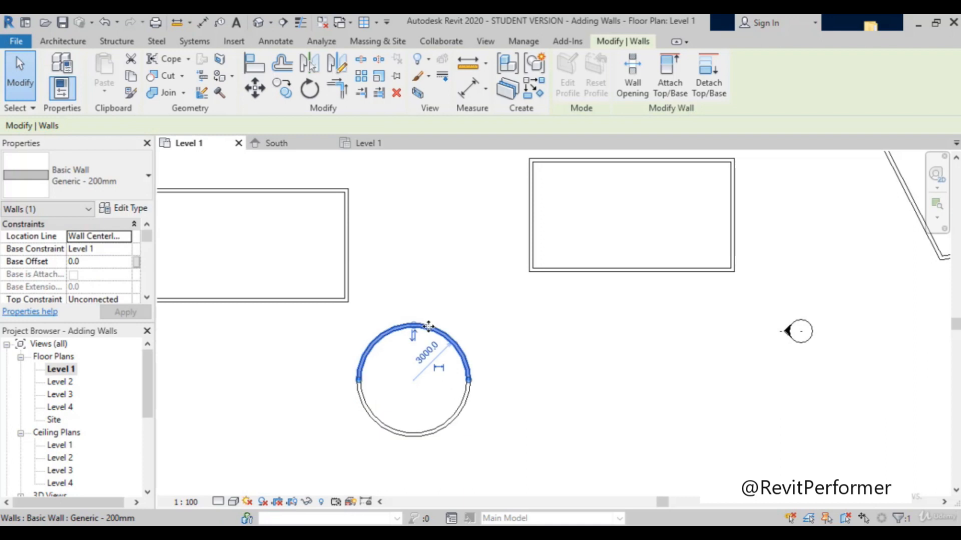
pyautogui.click(416, 437)
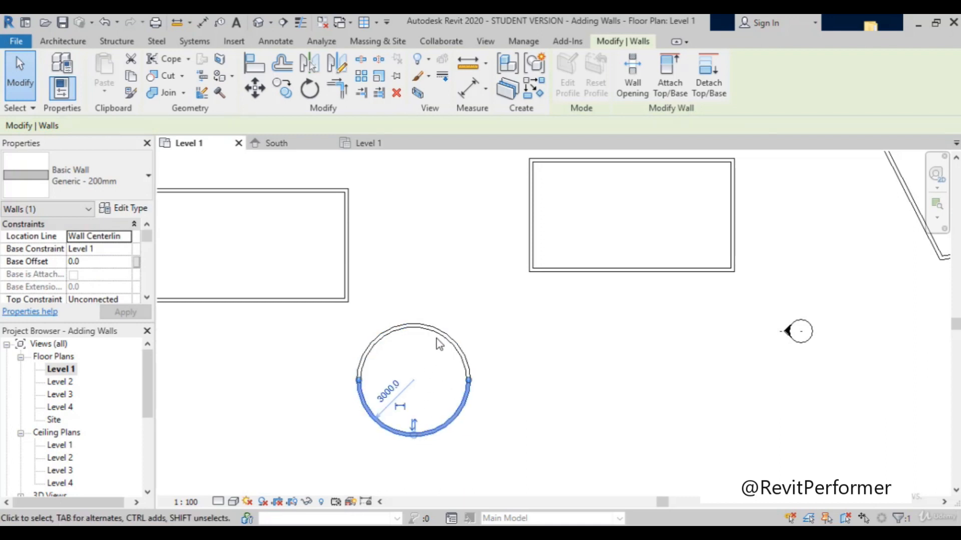
pyautogui.click(437, 334)
pyautogui.click(421, 436)
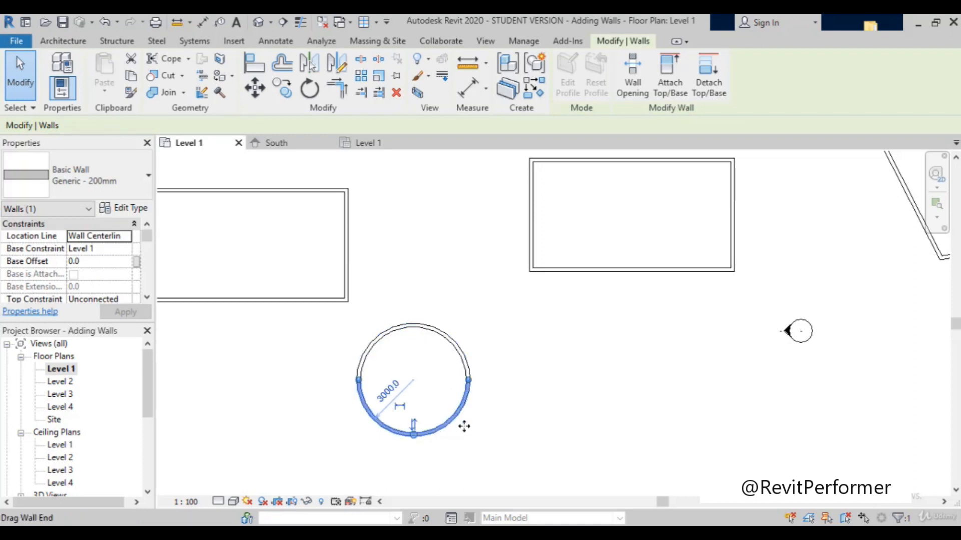
pyautogui.click(429, 346)
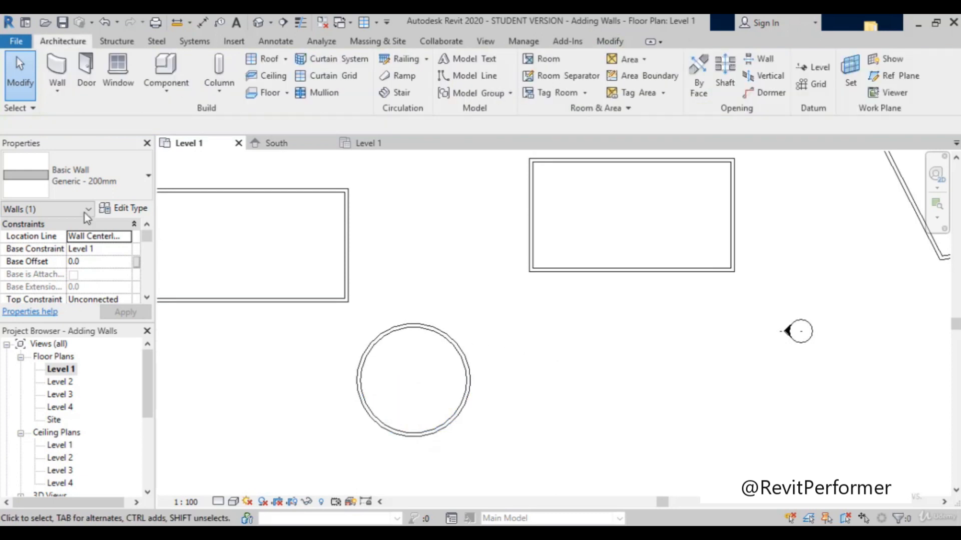
# Step: Draw a Start-End-Radius Arc wall, radius about 5740 mm and about 108°, east of the circular wall, and exit the Wall command
pyautogui.click(58, 77)
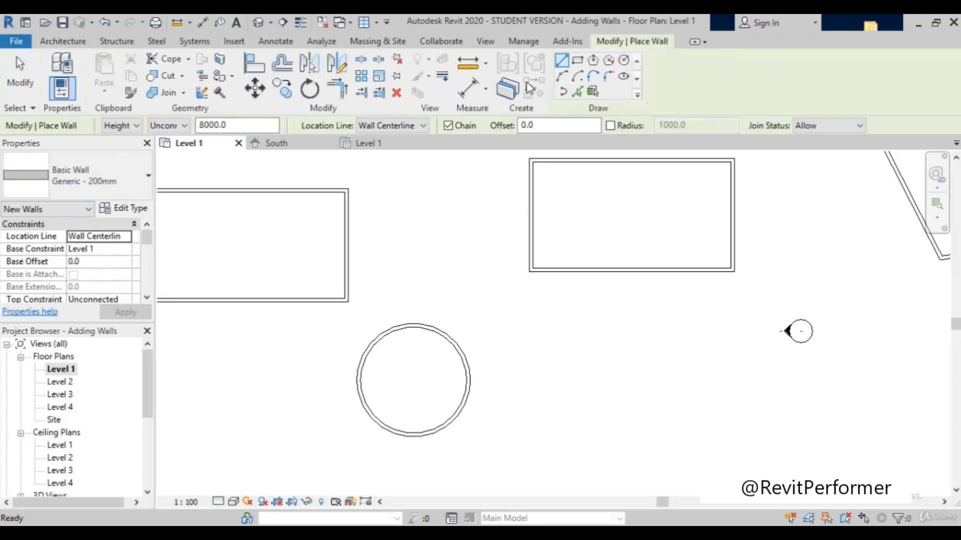
pyautogui.click(561, 77)
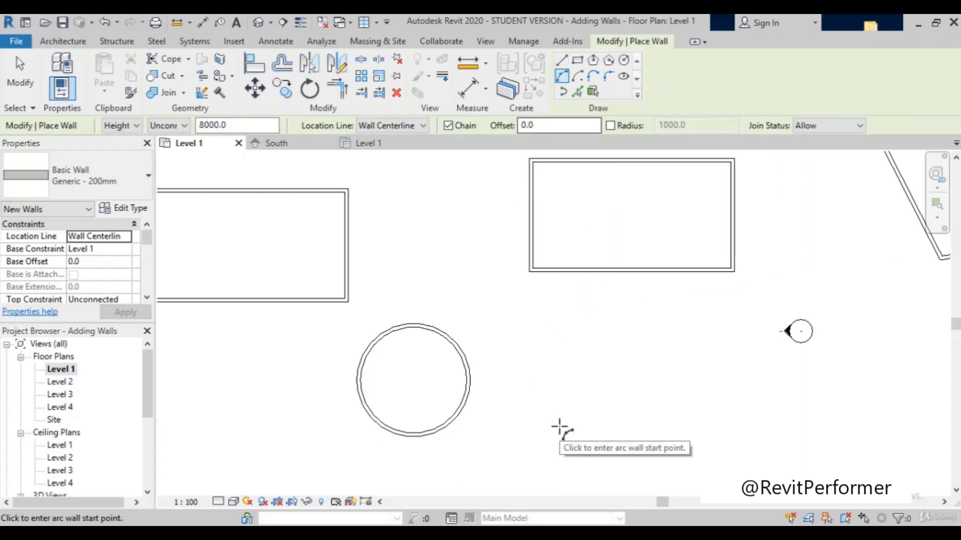
pyautogui.click(652, 305)
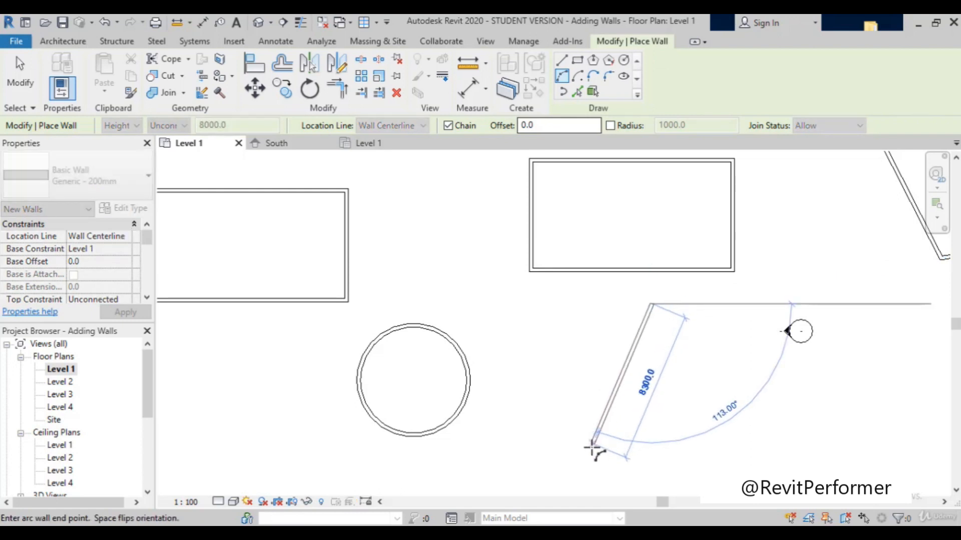
pyautogui.click(585, 461)
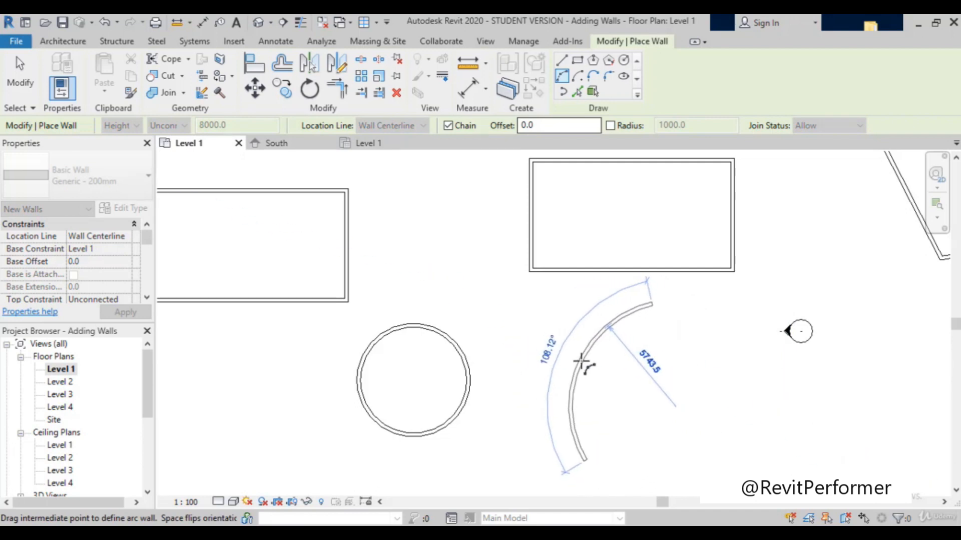
pyautogui.click(579, 361)
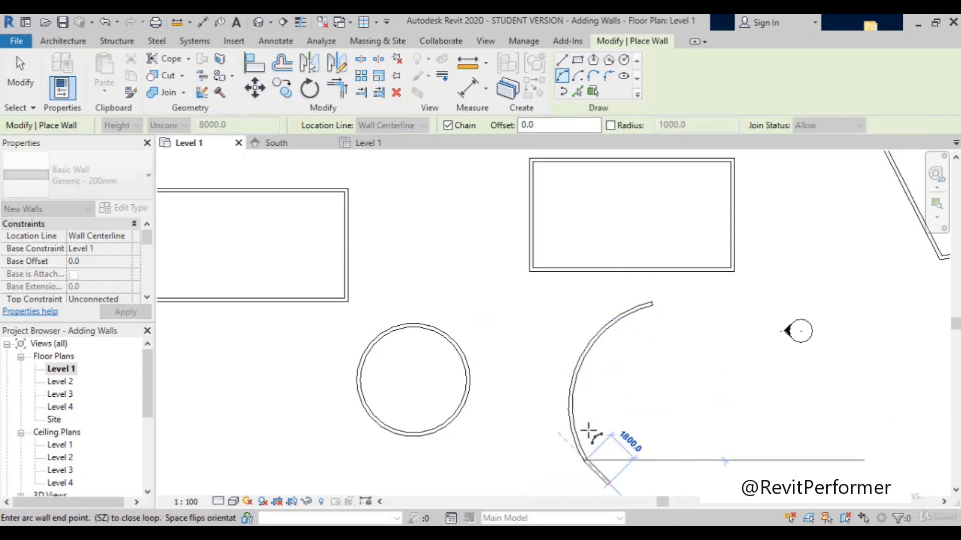
pyautogui.press('Escape')
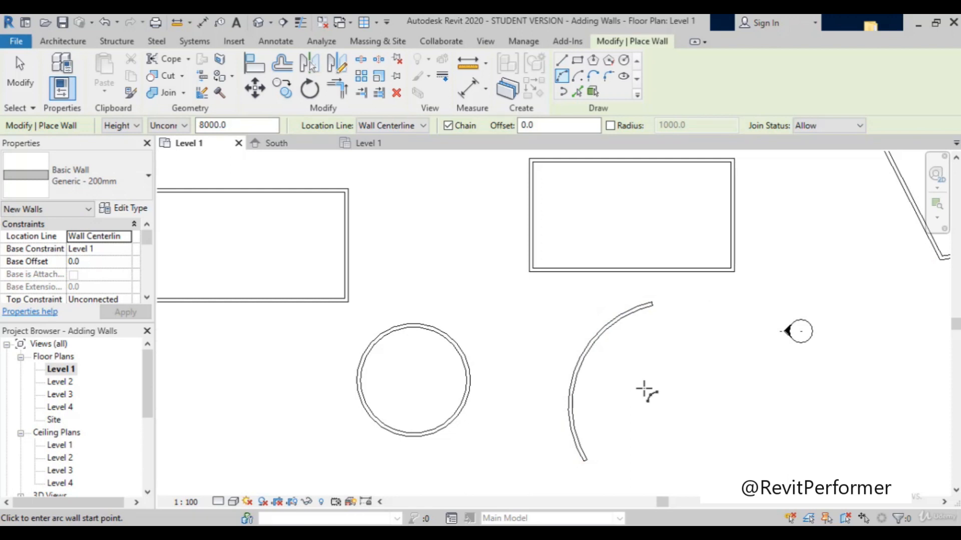
pyautogui.press('Escape')
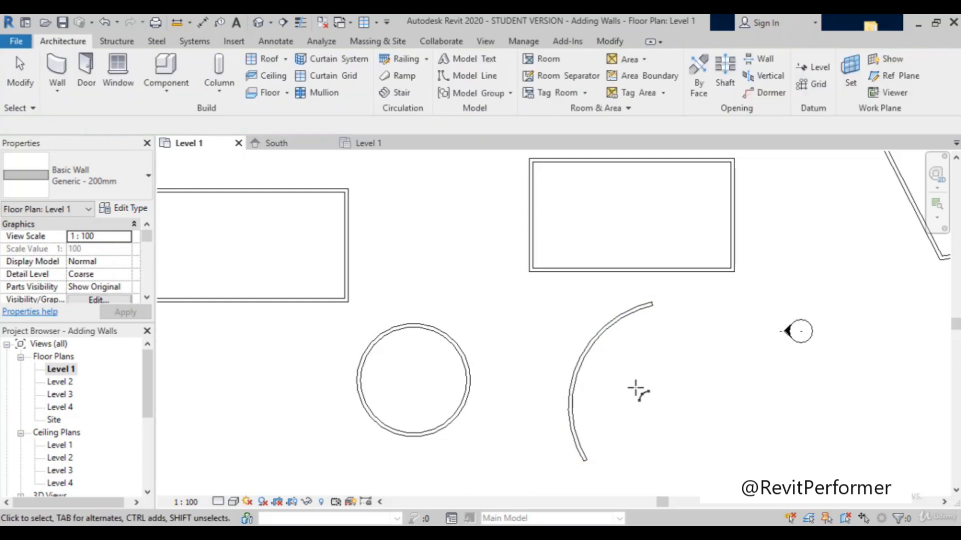
# Step: Draw a zigzag chain of five straight walls, southeast of the pentagon, and end the chain
pyautogui.click(57, 70)
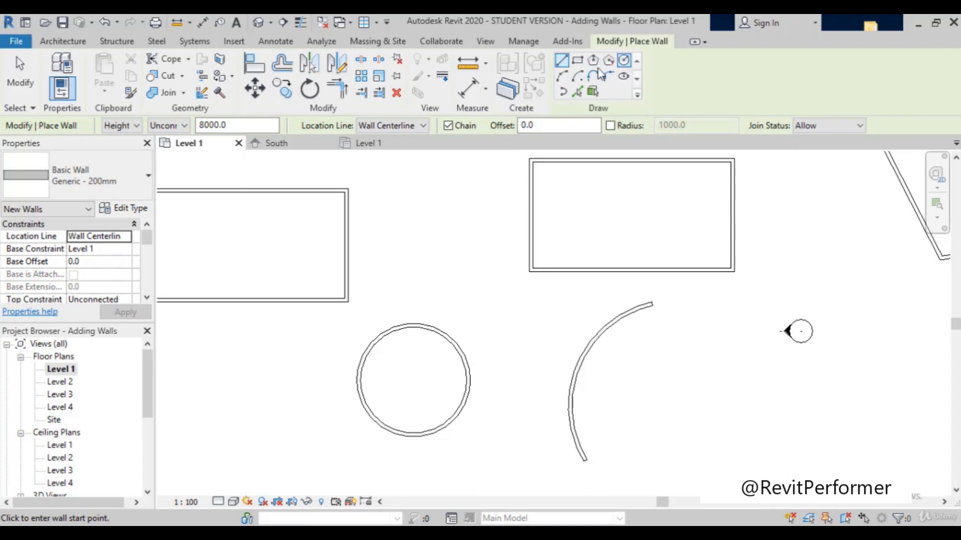
pyautogui.scroll(-2, 616, 295)
pyautogui.scroll(-2, 581, 289)
pyautogui.scroll(2, 684, 228)
pyautogui.scroll(2, 442, 266)
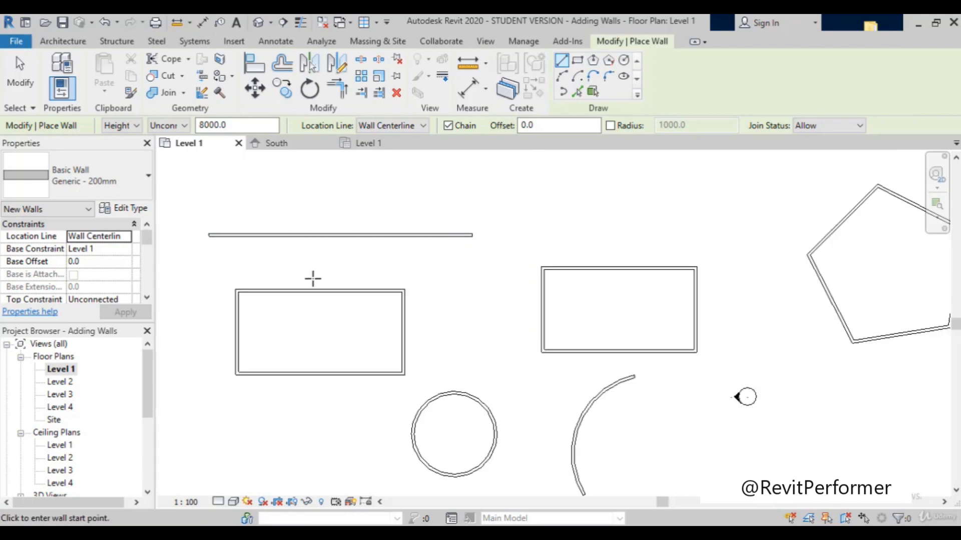
pyautogui.scroll(-2, 312, 279)
pyautogui.scroll(3, 670, 264)
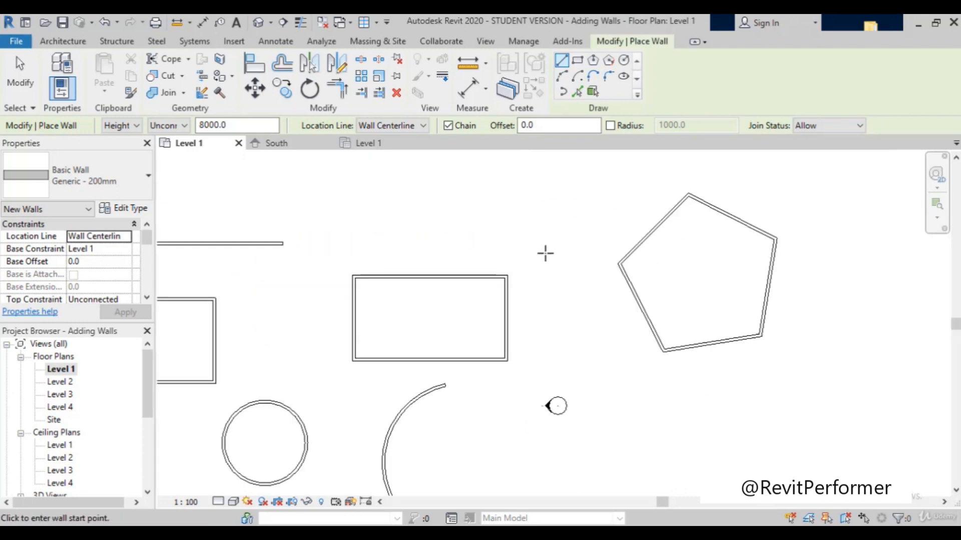
pyautogui.scroll(-6, 458, 233)
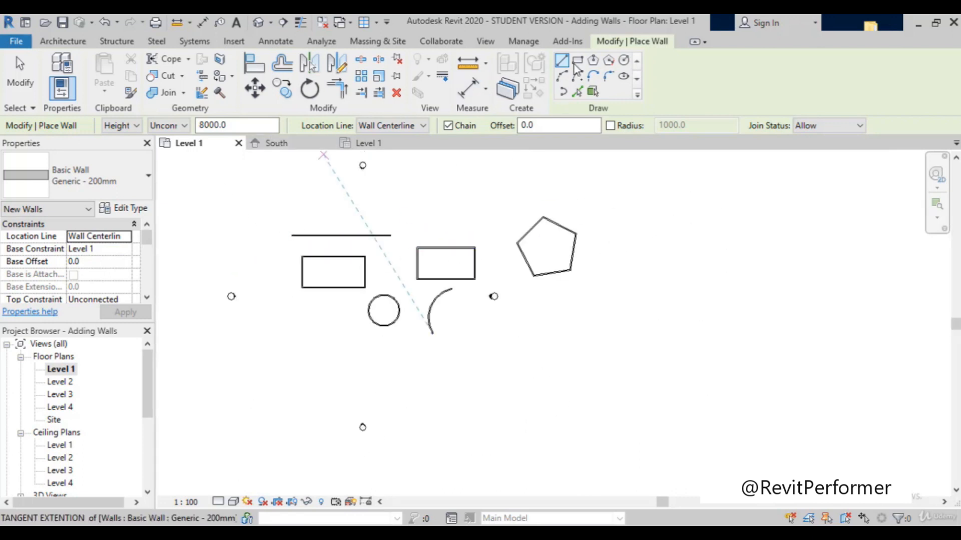
pyautogui.click(570, 379)
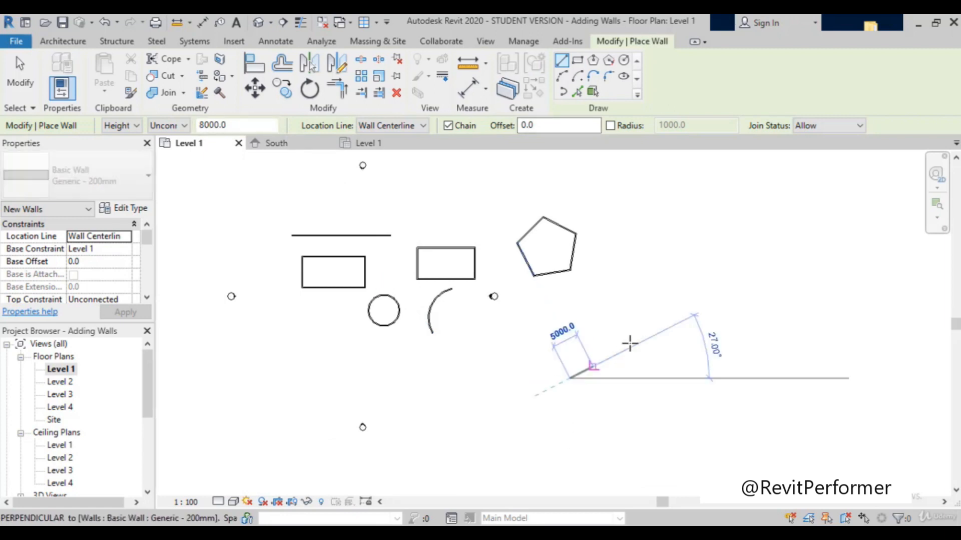
pyautogui.click(626, 311)
pyautogui.click(701, 358)
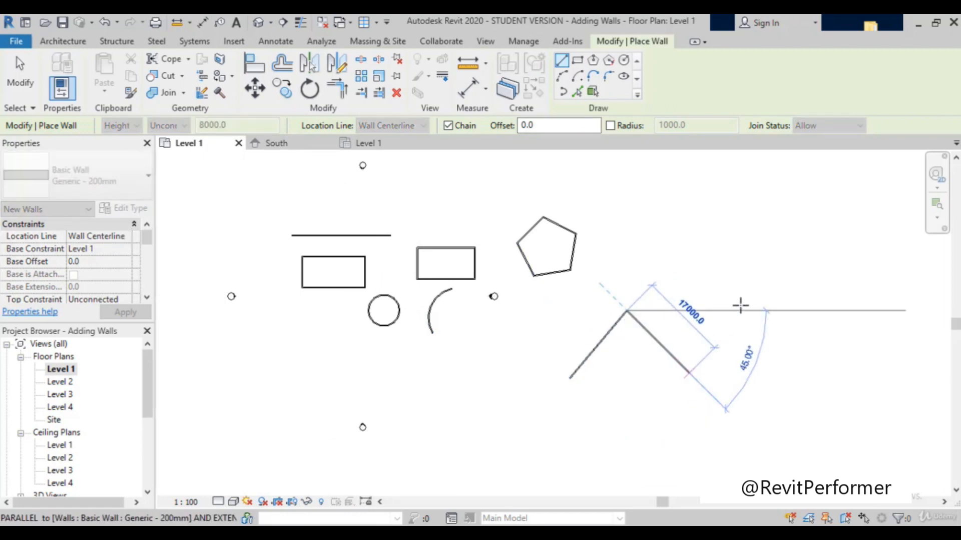
pyautogui.click(767, 351)
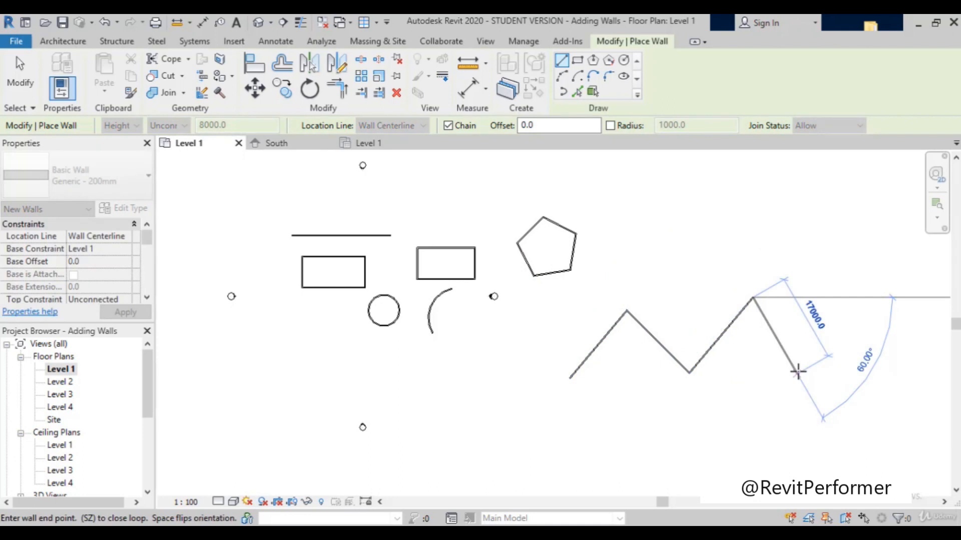
pyautogui.click(797, 371)
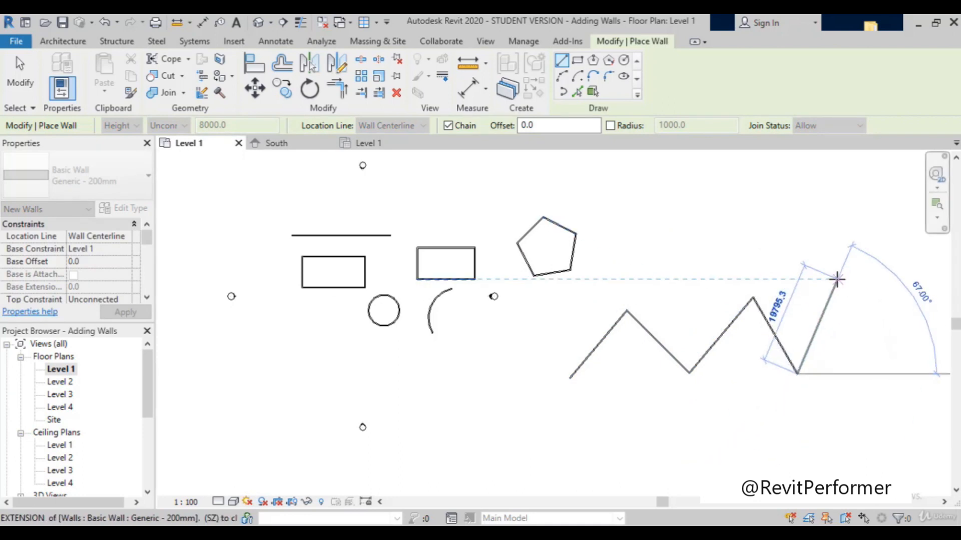
pyautogui.click(836, 279)
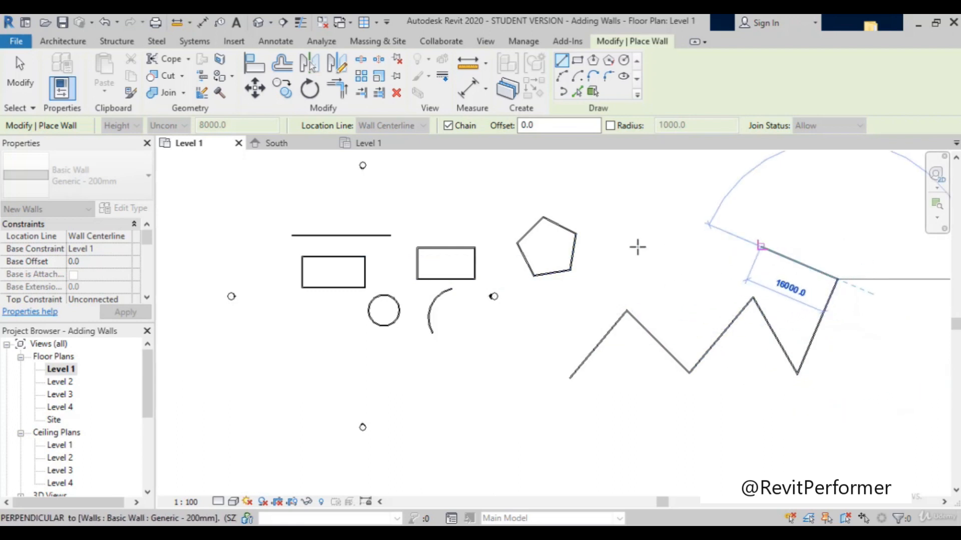
pyautogui.press('Escape')
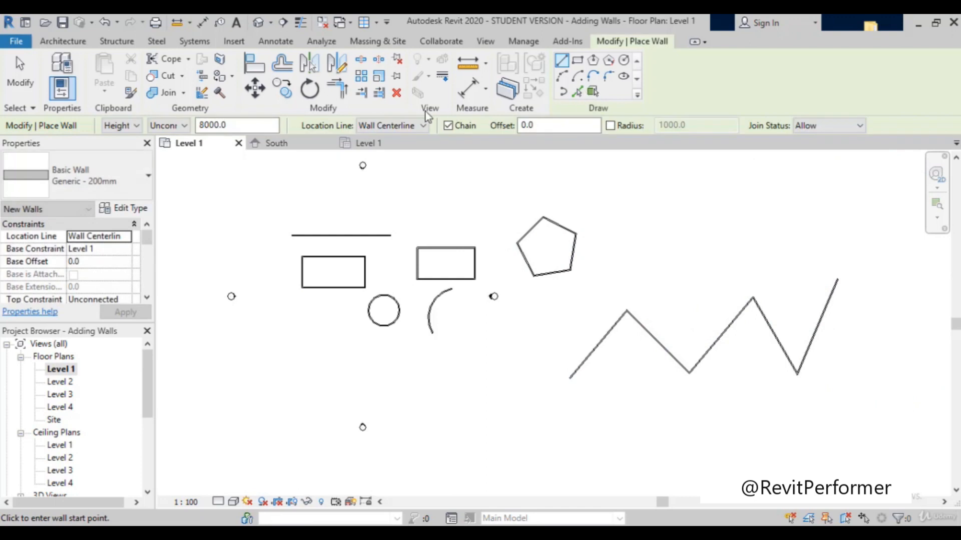
# Step: Turn off Chain and draw three separate straight walls of about 16000, 14000 and 7000 mm, southwest of the large zigzag
pyautogui.click(63, 41)
pyautogui.click(64, 58)
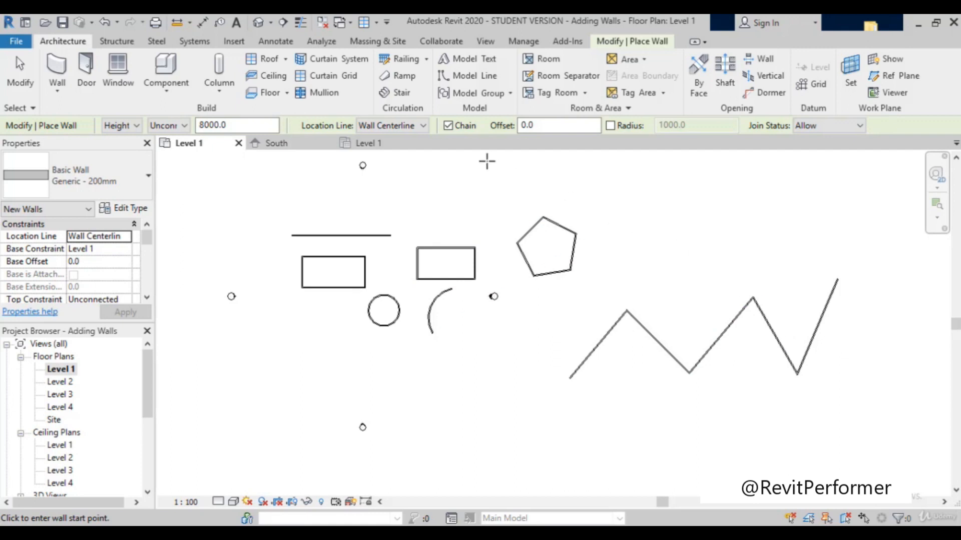
pyautogui.click(447, 126)
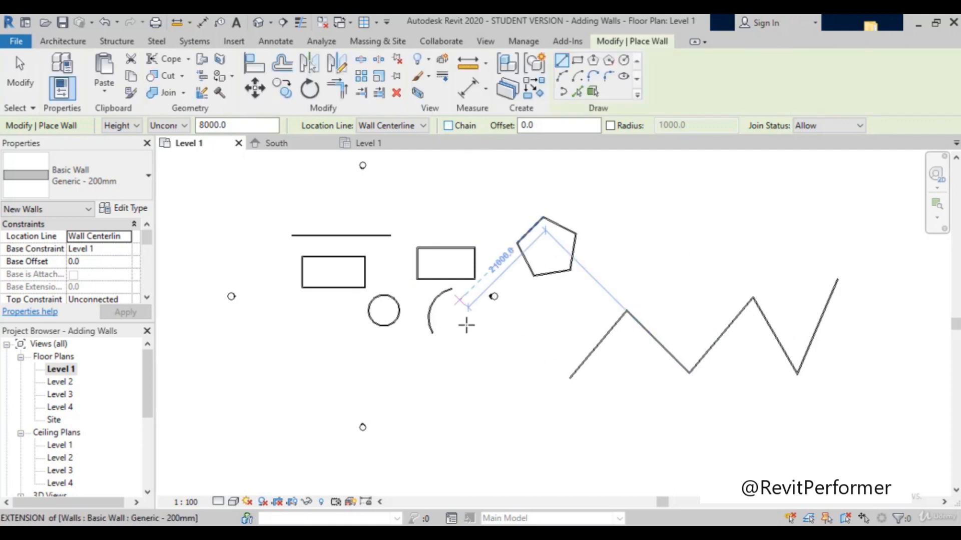
pyautogui.click(435, 442)
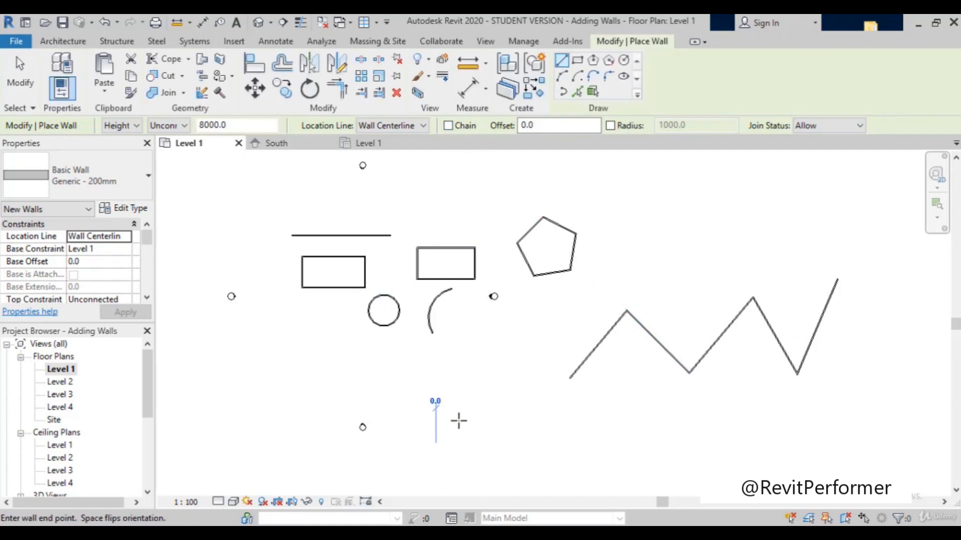
pyautogui.click(505, 361)
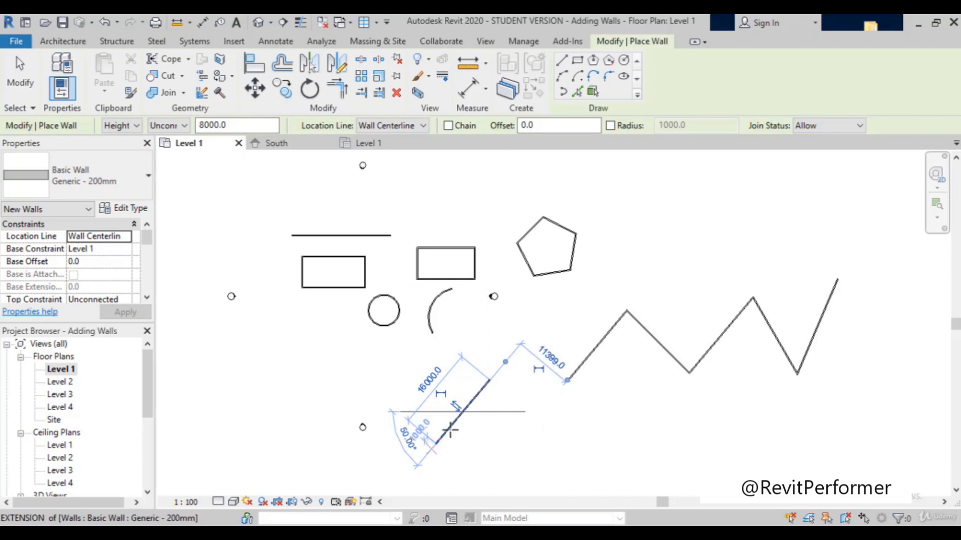
pyautogui.click(489, 381)
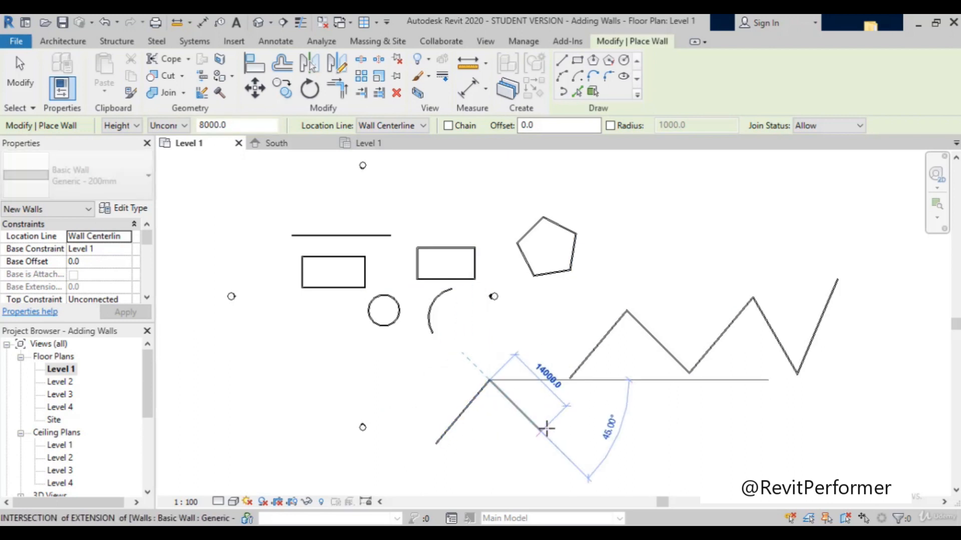
pyautogui.click(543, 430)
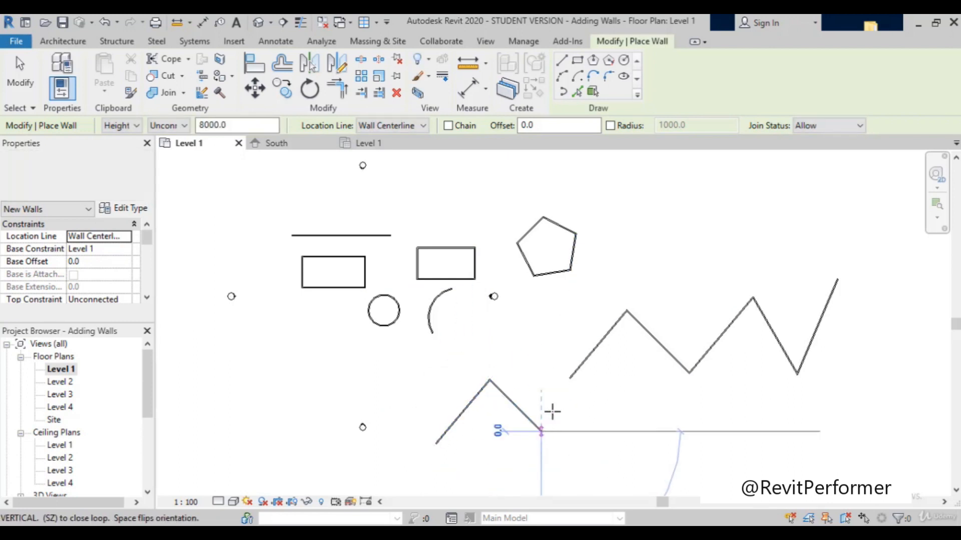
pyautogui.click(571, 377)
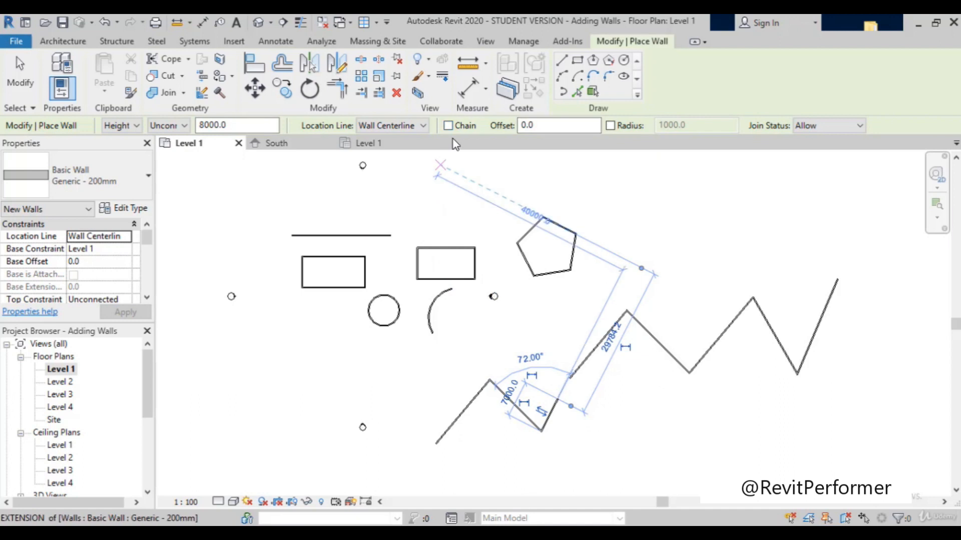
# Step: Turn Chain back on, draw a small zigzag chain of five walls southwest of the circular wall, and exit the Wall command
pyautogui.click(447, 126)
pyautogui.click(240, 391)
pyautogui.click(260, 349)
pyautogui.click(282, 385)
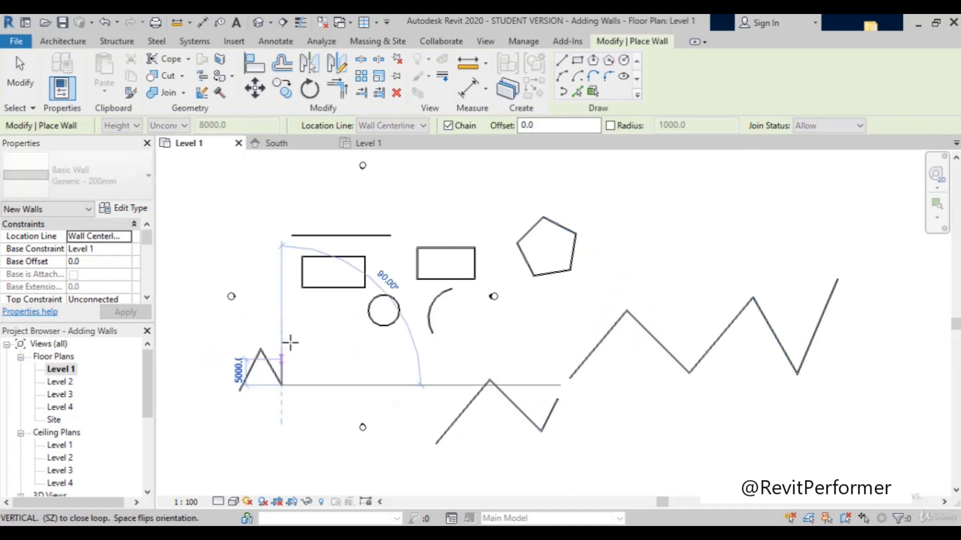
pyautogui.click(289, 340)
pyautogui.click(317, 388)
pyautogui.click(332, 356)
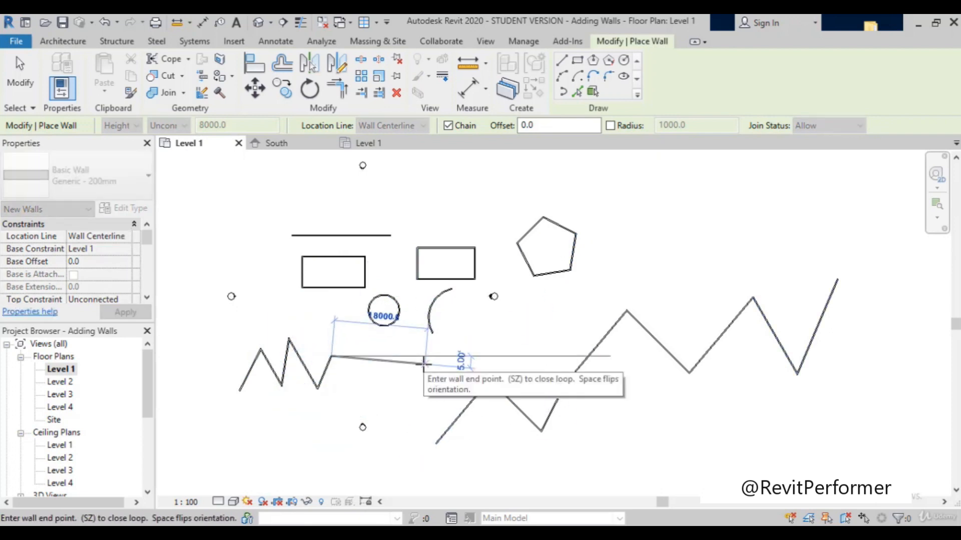
pyautogui.press('Escape')
pyautogui.press('Escape')
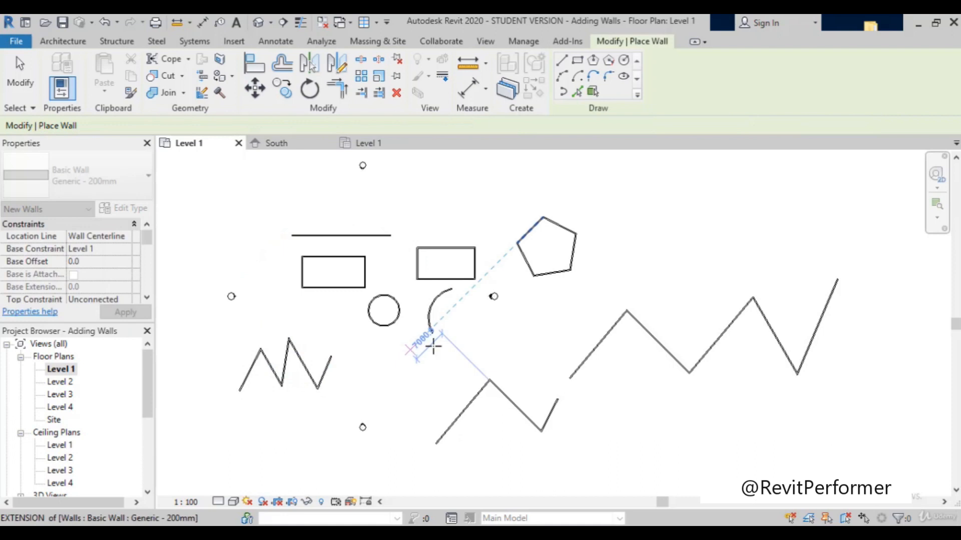
pyautogui.scroll(-1, 472, 289)
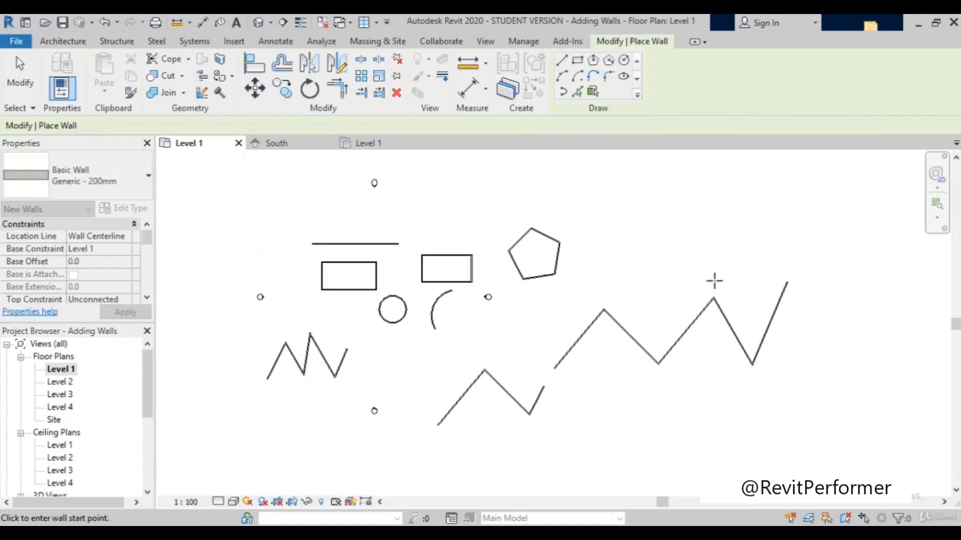
pyautogui.scroll(-1, 534, 324)
pyautogui.scroll(-1, 533, 324)
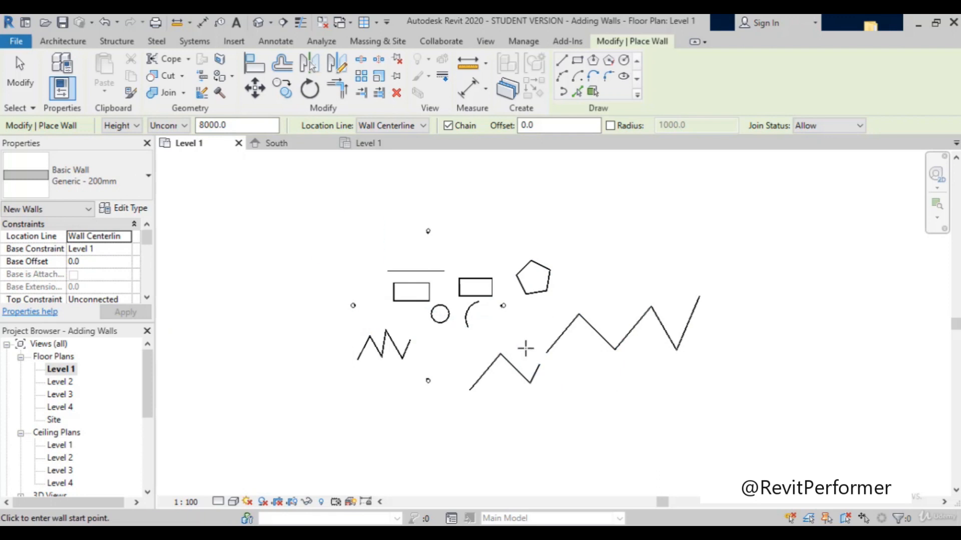
pyautogui.press('Escape')
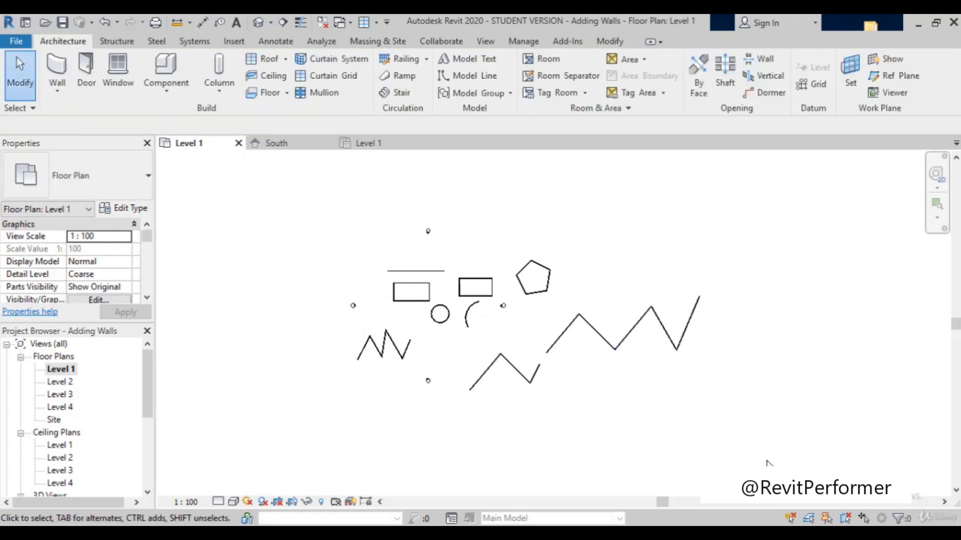
# Step: Delete all the walls together with the east, west and south elevation markers, and undo the deletion
pyautogui.moveTo(766, 459); pyautogui.dragTo(277, 241)
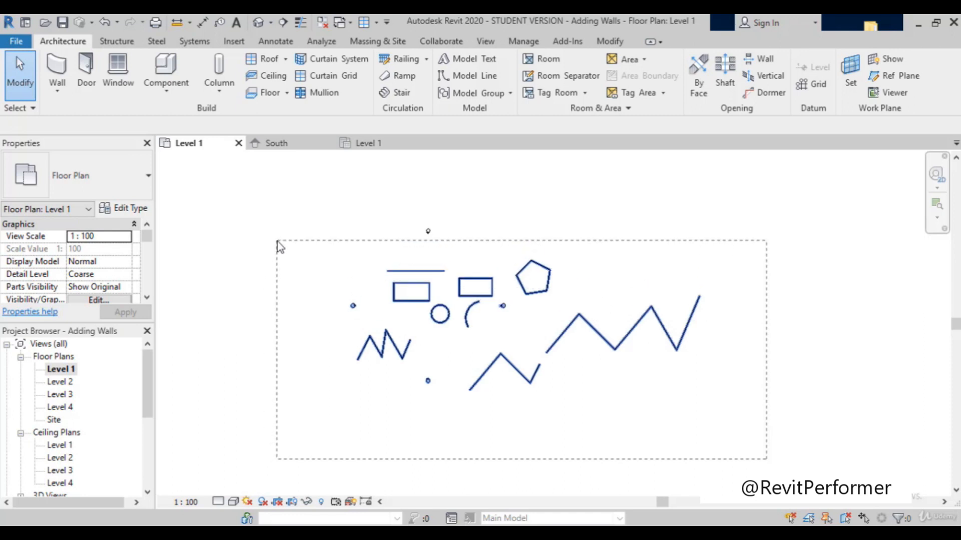
pyautogui.moveTo(277, 241); pyautogui.dragTo(277, 241)
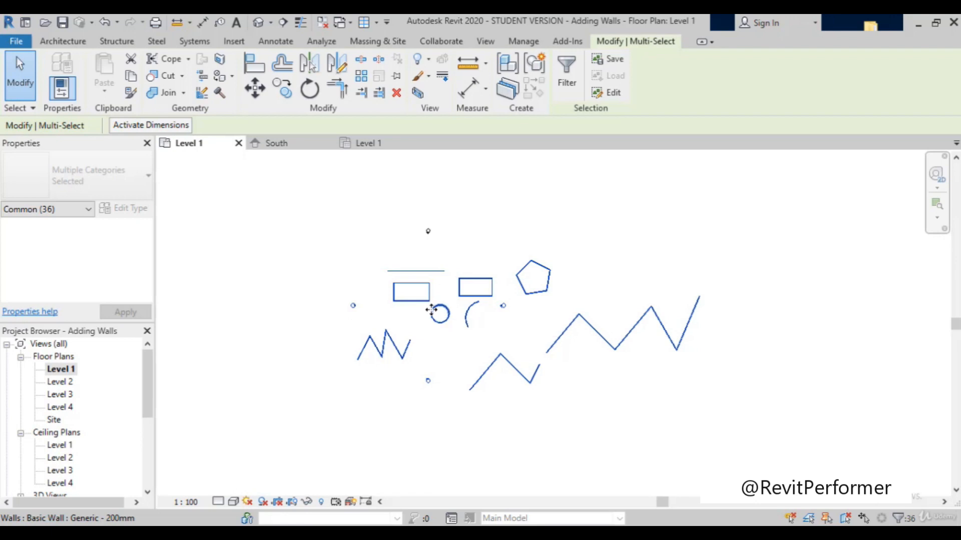
pyautogui.press('Delete')
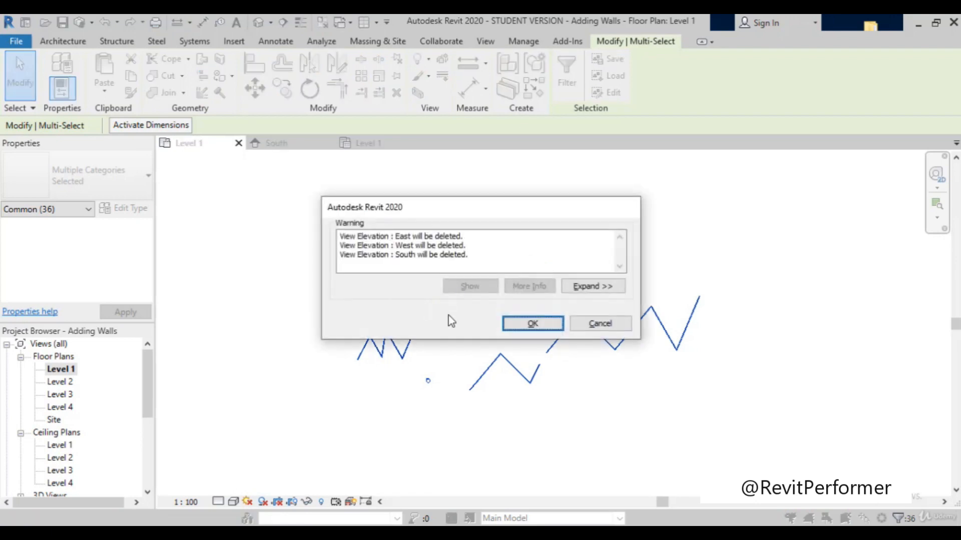
pyautogui.click(533, 327)
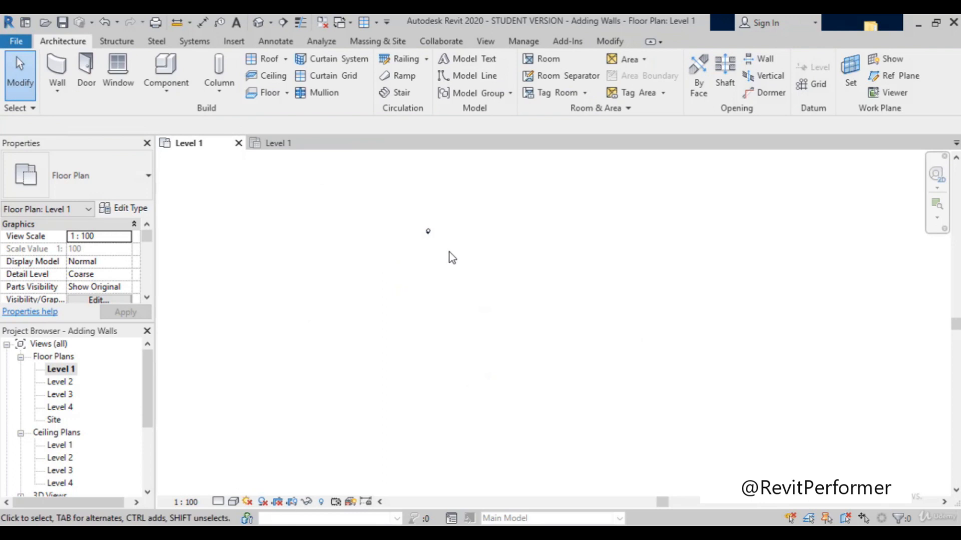
pyautogui.hotkey('ctrl', 'z')
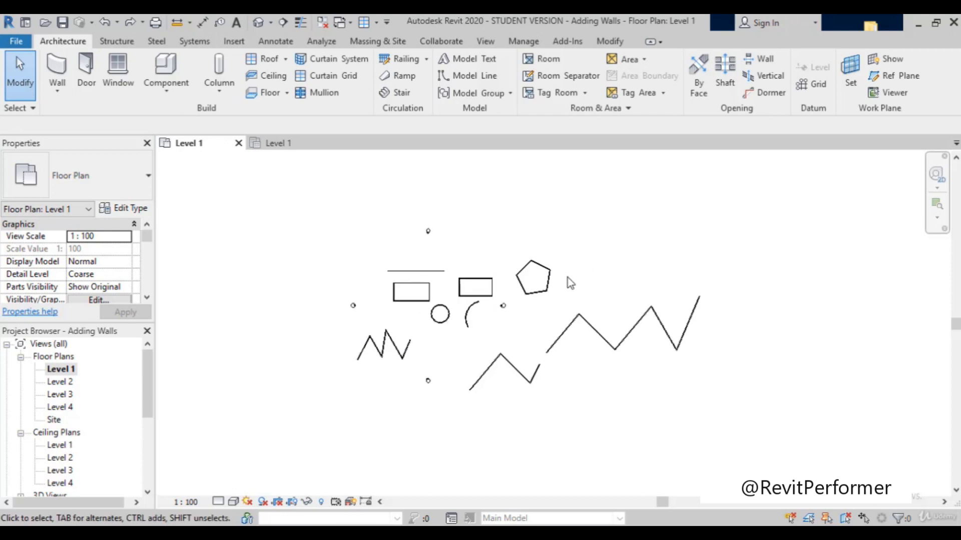
# Step: Select everything in the plan, filter out Elevations and Views so that only Walls stay selected, and delete them
pyautogui.scroll(-1, 570, 283)
pyautogui.moveTo(302, 206)
pyautogui.mouseDown()
pyautogui.moveTo(371, 275)
pyautogui.moveTo(759, 436)
pyautogui.mouseUp()
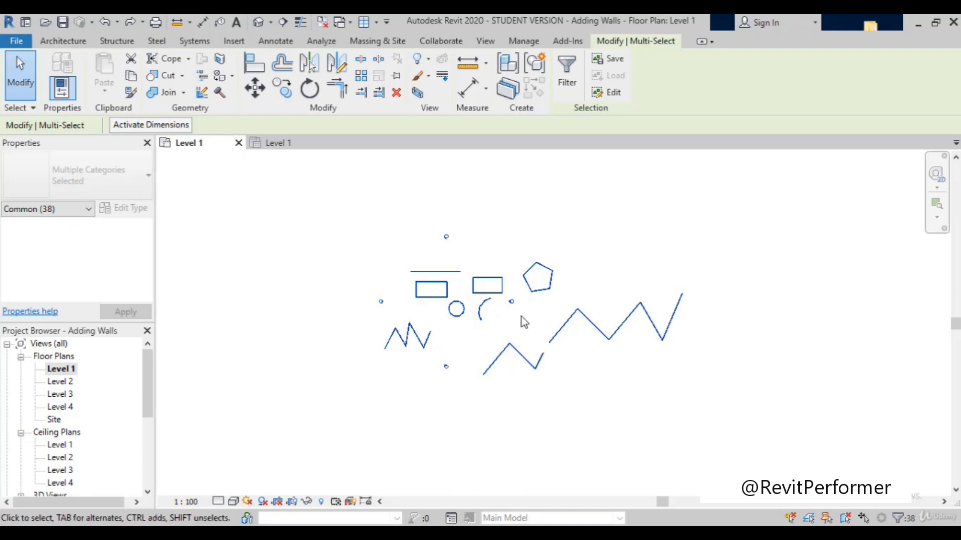
pyautogui.scroll(2, 521, 317)
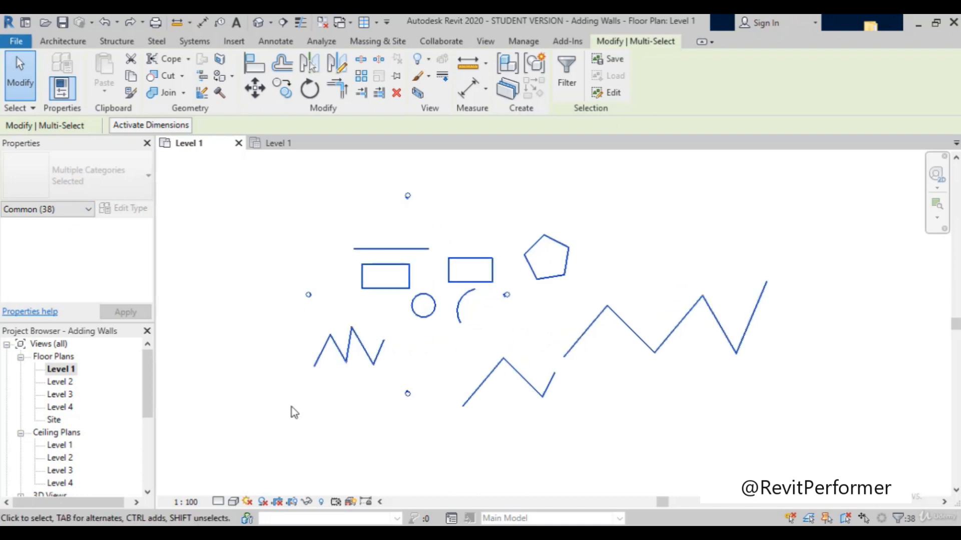
pyautogui.click(570, 73)
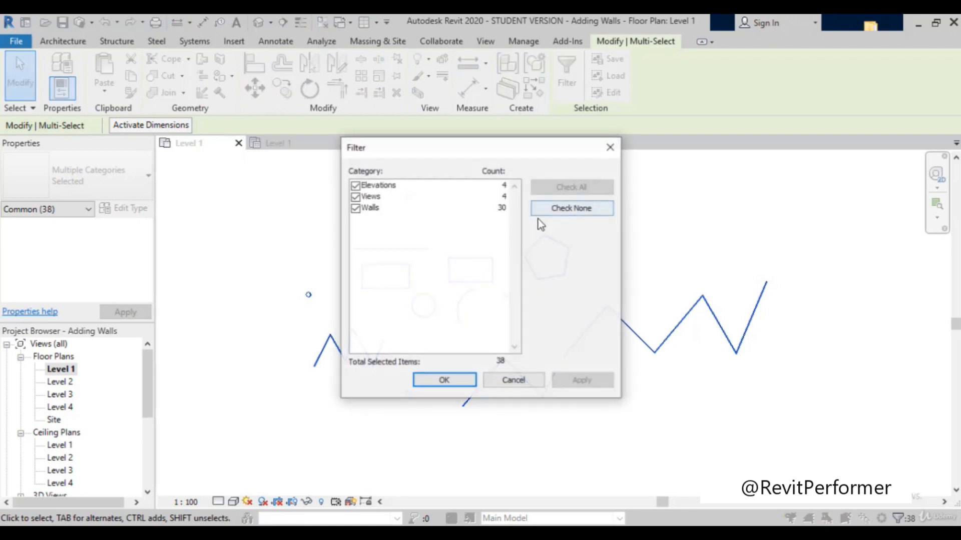
pyautogui.click(355, 186)
pyautogui.click(355, 198)
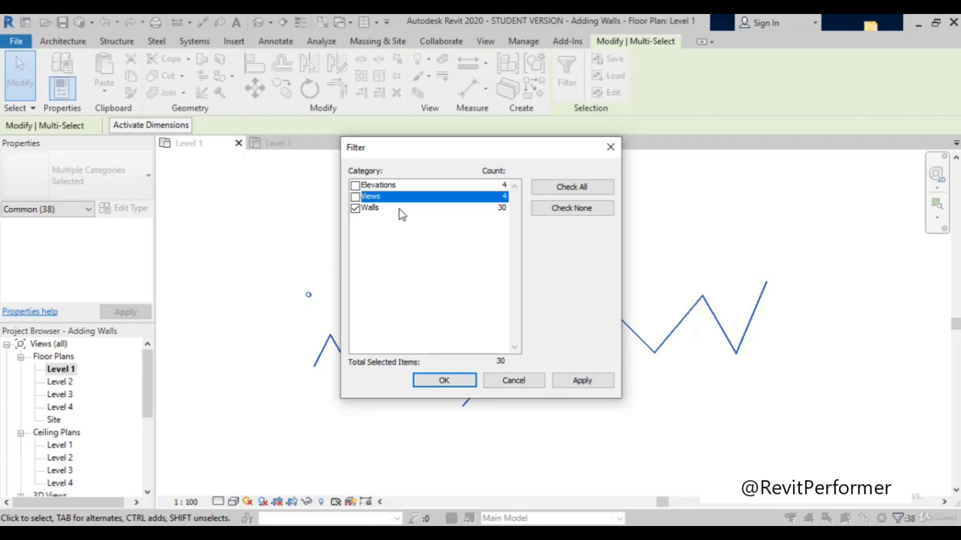
pyautogui.click(575, 384)
pyautogui.click(443, 382)
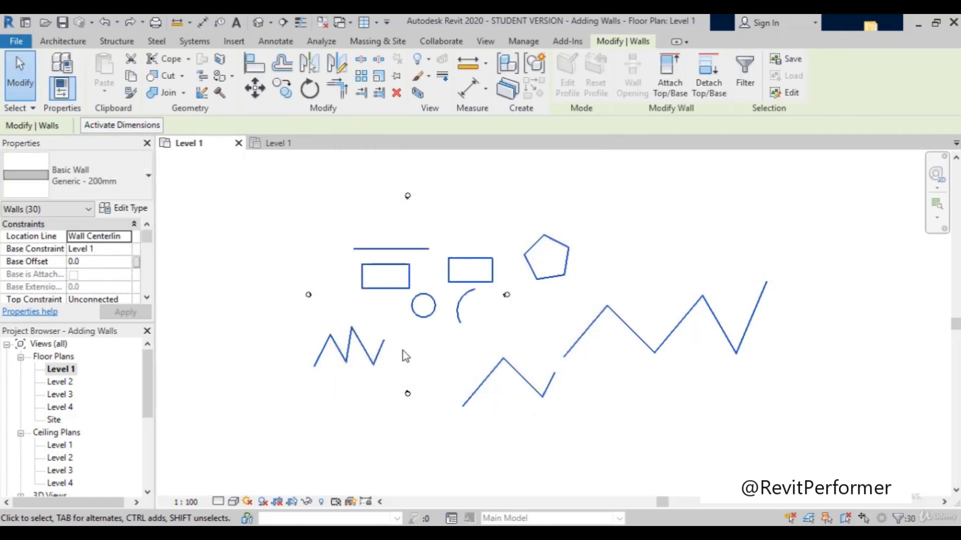
pyautogui.press('Delete')
# Step: Draw a horizontal Generic - 200mm wall about 13000 mm long between the elevation markers, northwest of their centre, and end the chain
pyautogui.scroll(3, 466, 350)
pyautogui.scroll(-4, 475, 347)
pyautogui.scroll(2, 256, 270)
pyautogui.scroll(-2, 256, 271)
pyautogui.scroll(1, 260, 269)
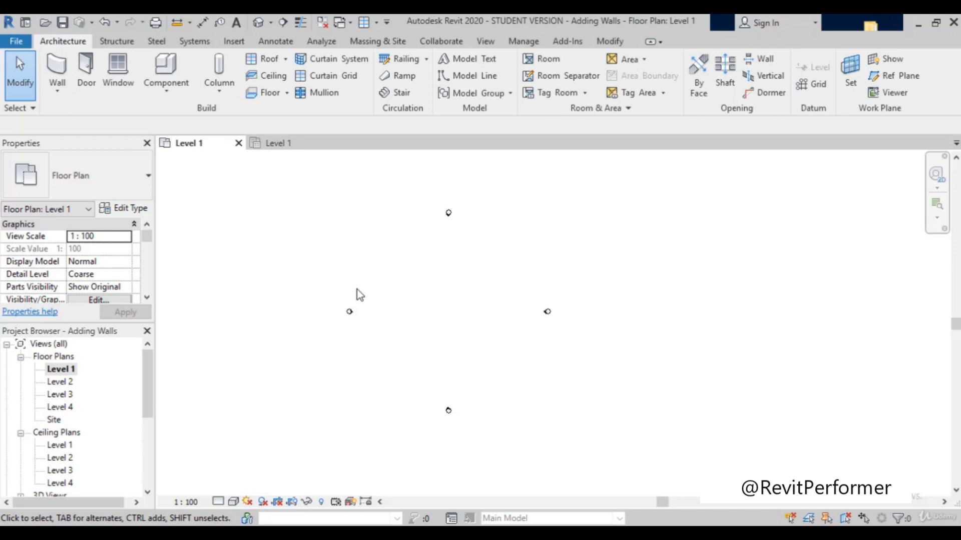
pyautogui.scroll(1, 358, 289)
pyautogui.press('w')
pyautogui.press('a')
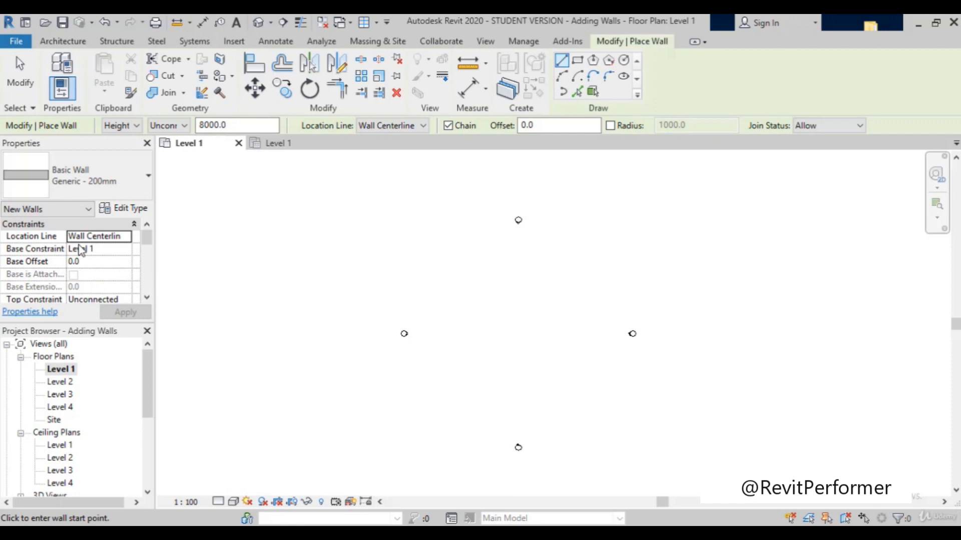
pyautogui.scroll(2, 467, 318)
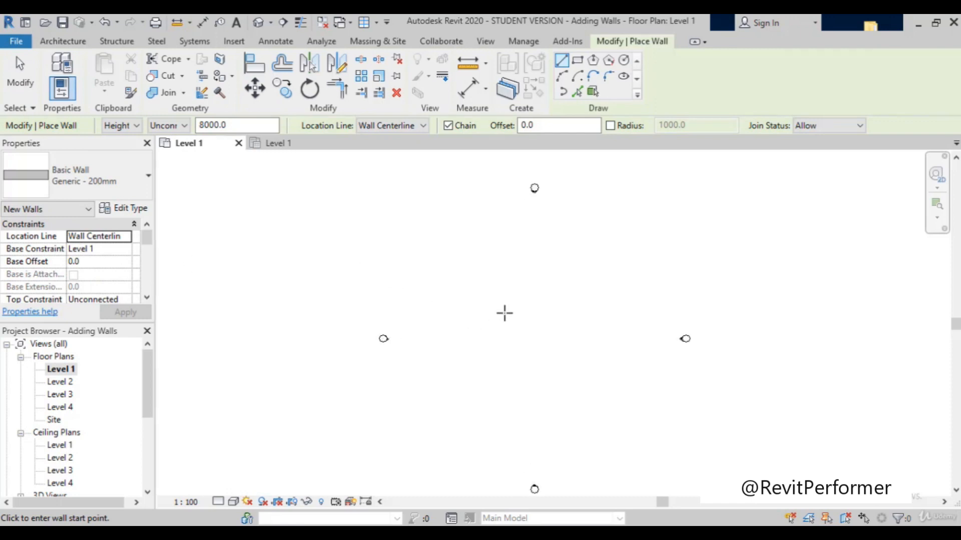
pyautogui.click(425, 311)
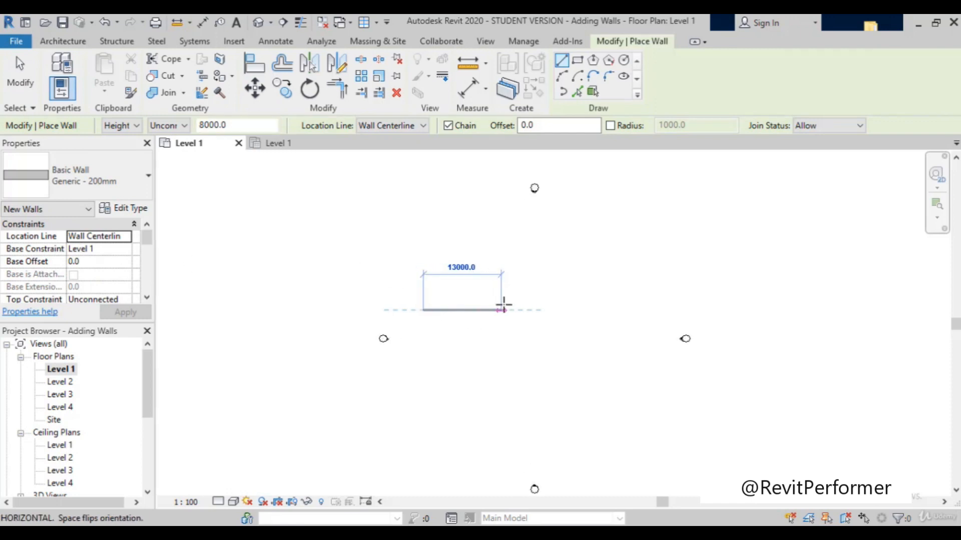
pyautogui.click(502, 310)
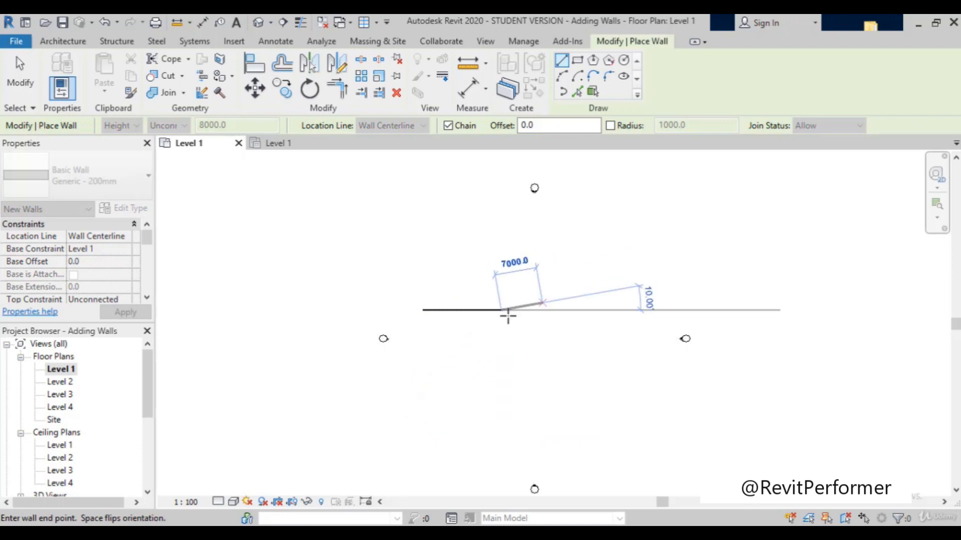
pyautogui.press('Escape')
pyautogui.press('Escape')
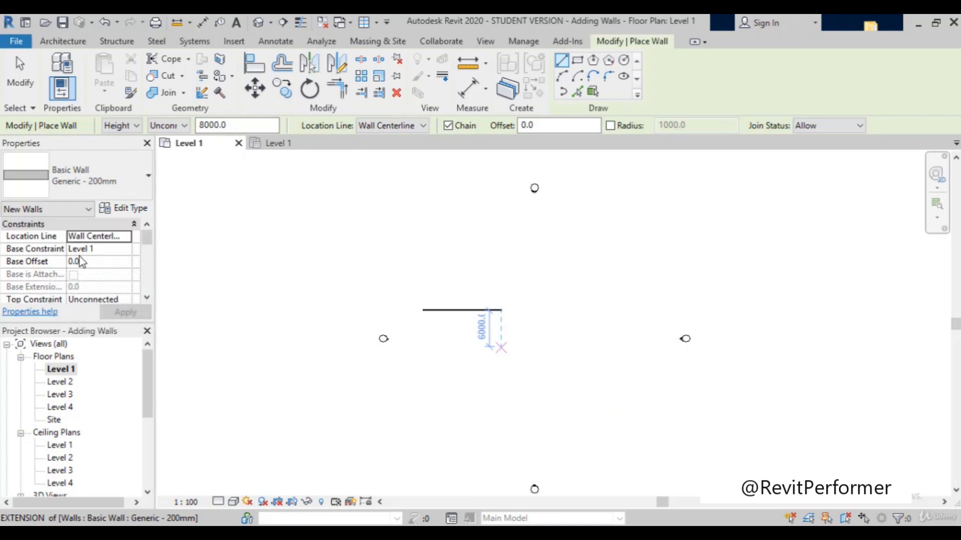
# Step: Draw a second horizontal Generic - 200mm wall with 8000 unconnected height, in line with and east of the first, leaving a gap, and end the chain
pyautogui.scroll(-2, 15, 306)
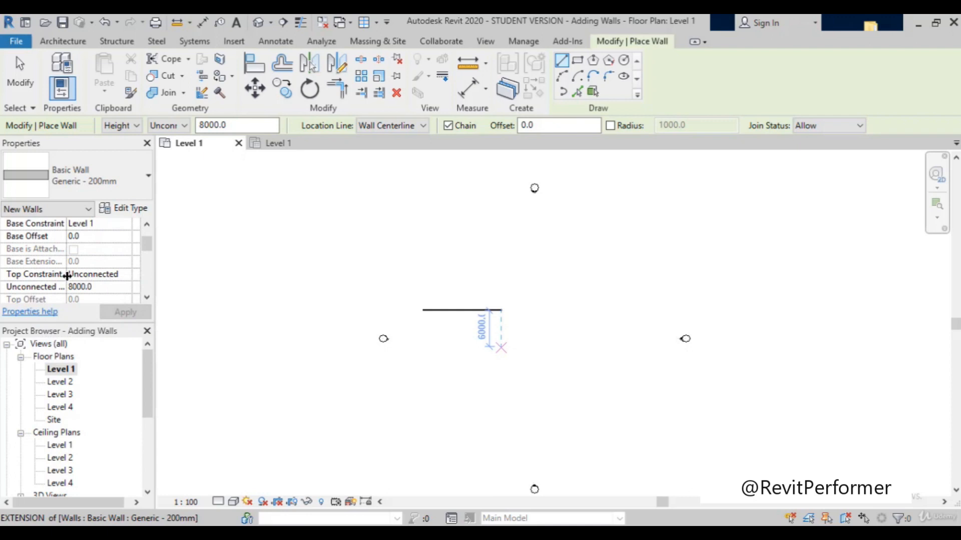
pyautogui.scroll(2, 67, 276)
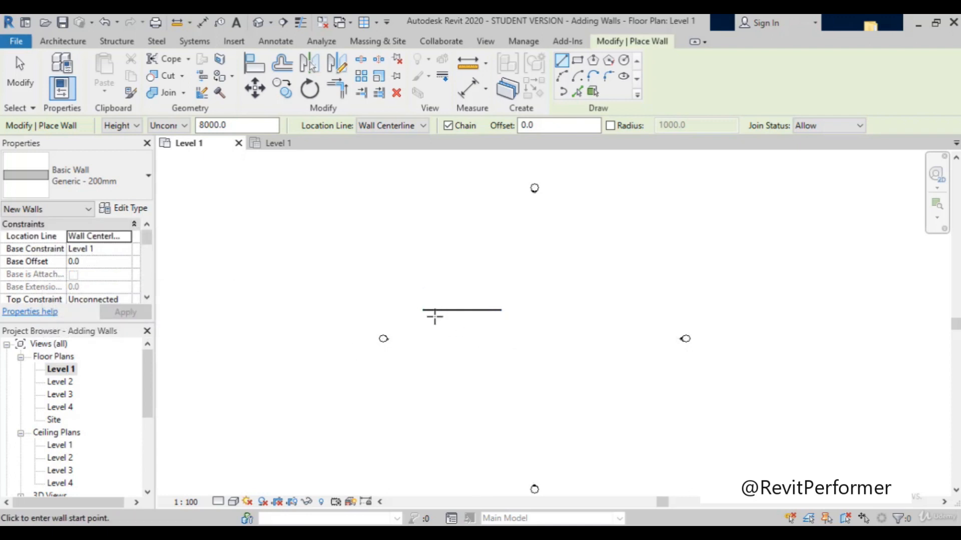
pyautogui.scroll(-2, 75, 265)
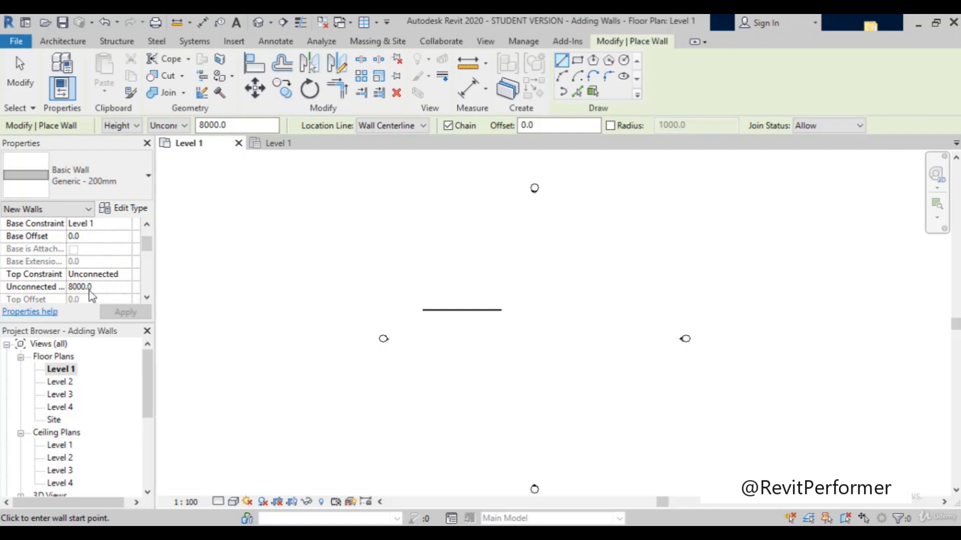
pyautogui.scroll(-3, 106, 289)
pyautogui.scroll(-1, 268, 327)
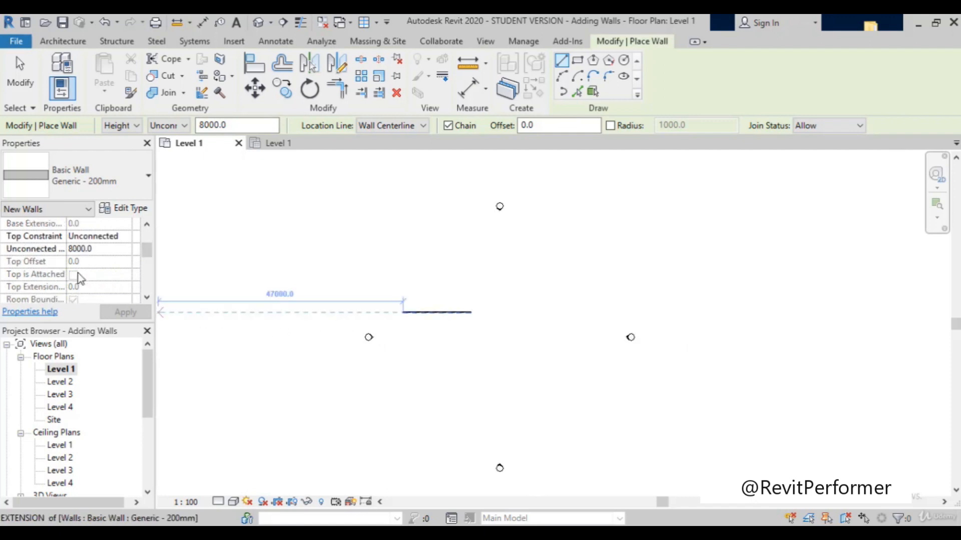
pyautogui.scroll(3, 79, 279)
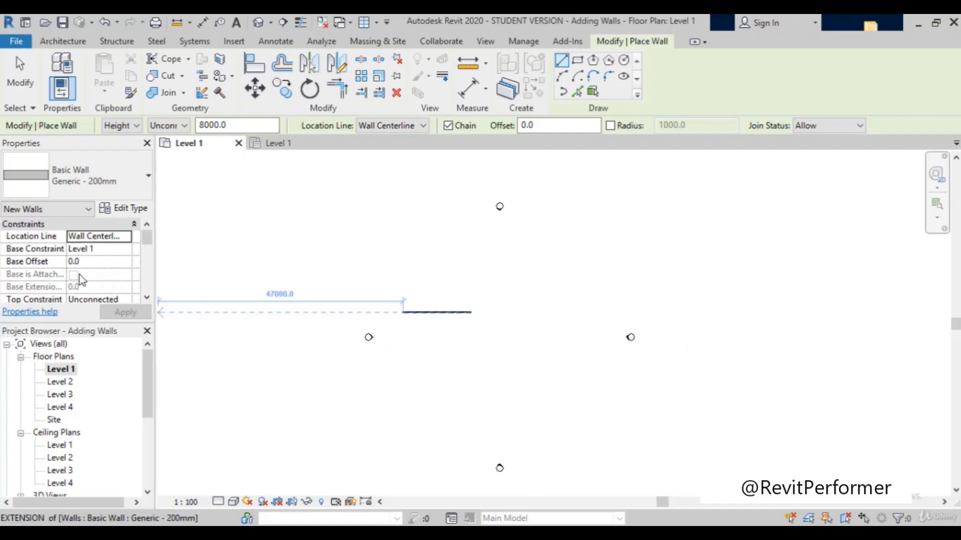
pyautogui.click(518, 312)
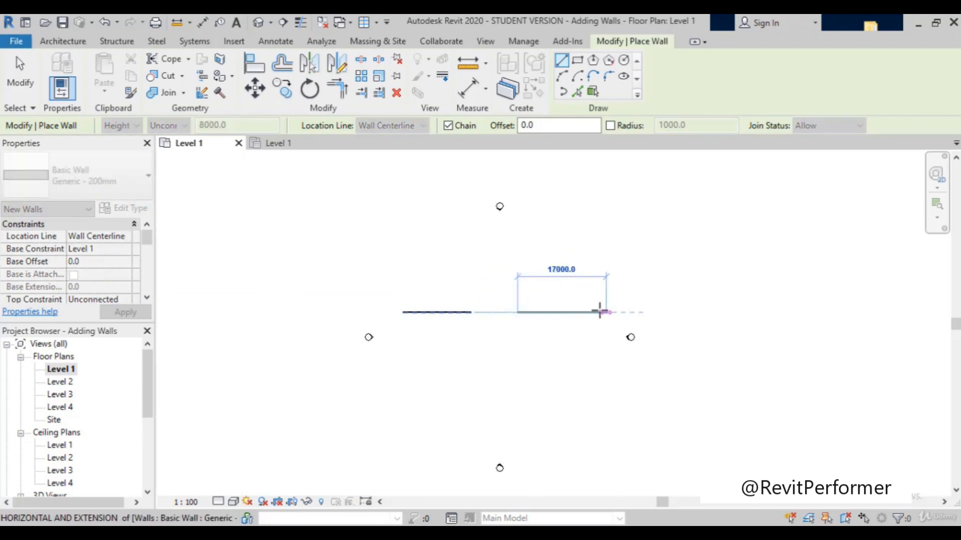
pyautogui.click(591, 312)
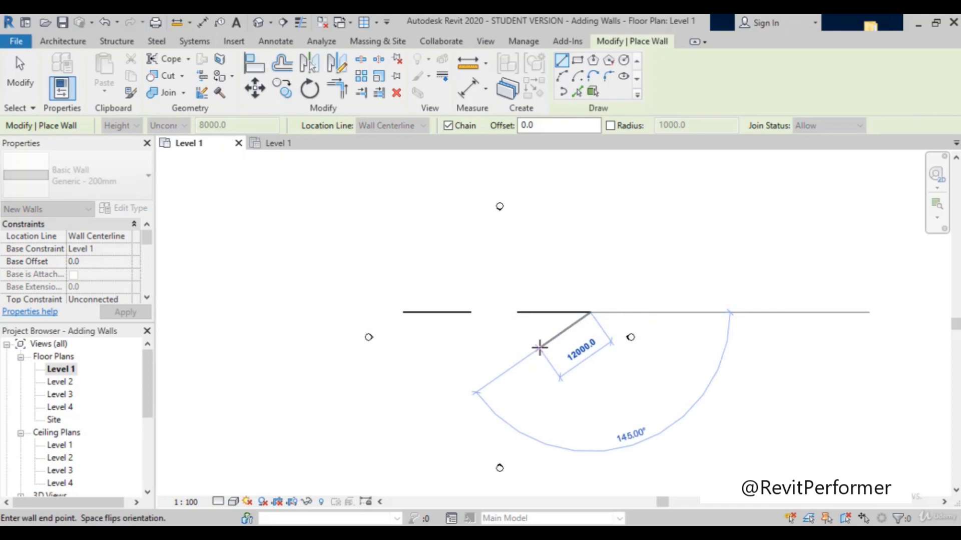
pyautogui.press('Escape')
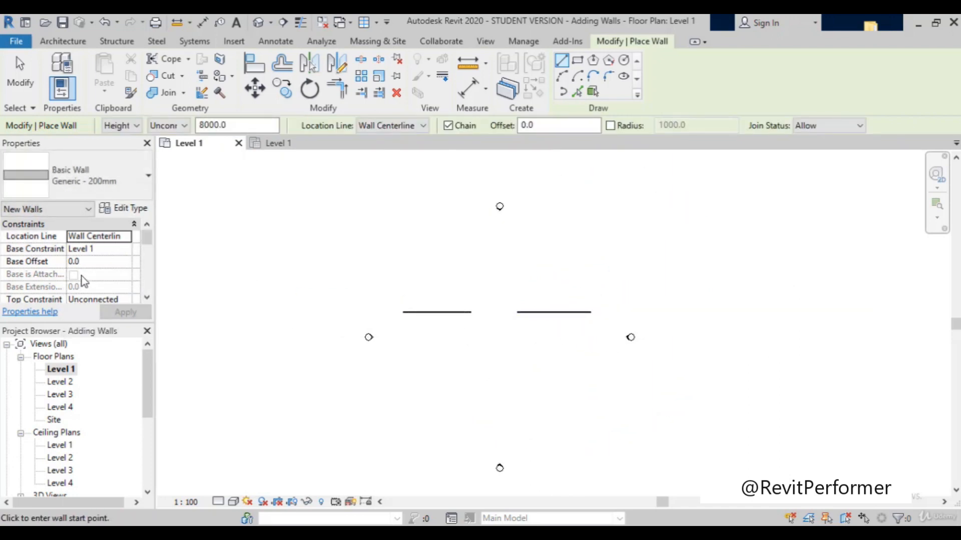
# Step: Keep the new walls' Top Constraint Unconnected and set their Unconnected Height to 7000
pyautogui.scroll(-2, 85, 280)
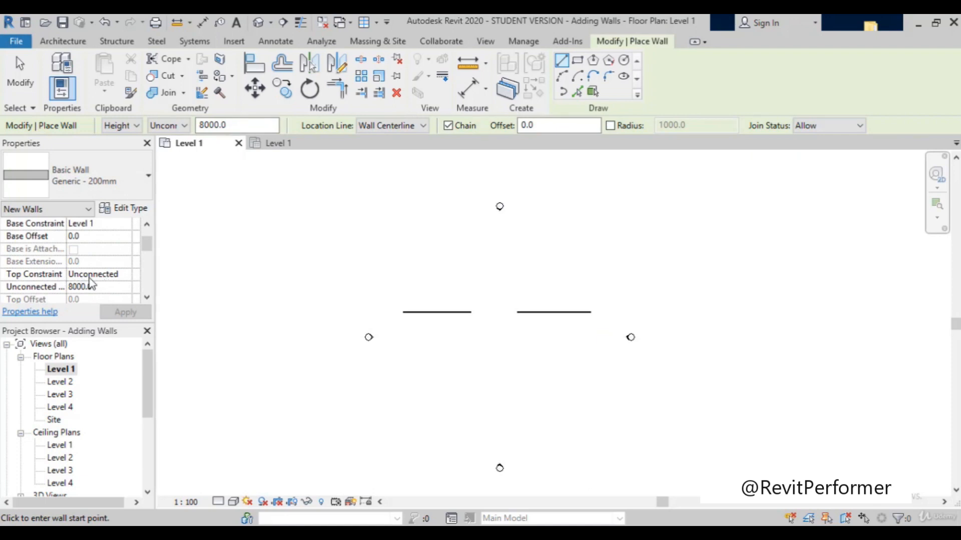
pyautogui.click(99, 275)
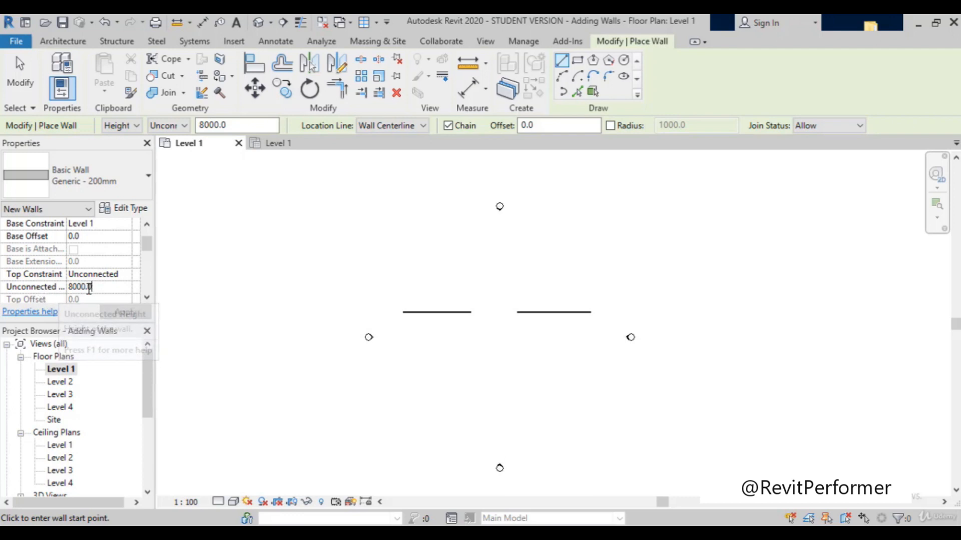
pyautogui.click(54, 287)
pyautogui.write('70')
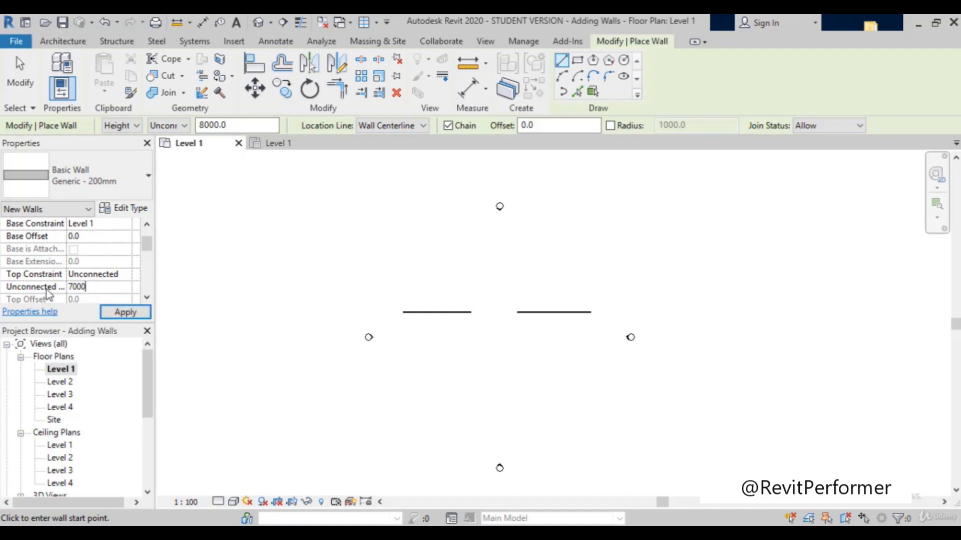
pyautogui.press('Return')
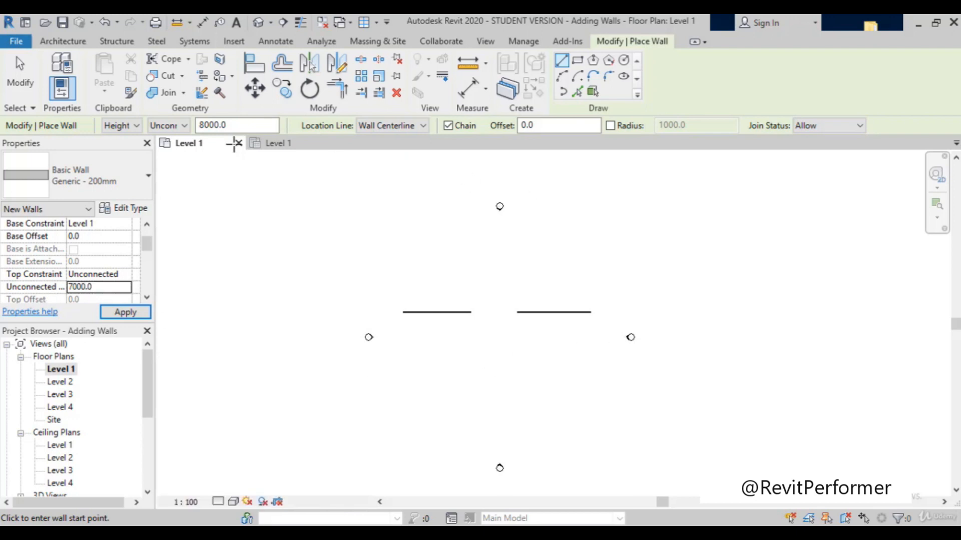
# Step: Draw a third, longer horizontal wall eastward from just north of the east elevation marker, slightly north of the other two, and end the chain
pyautogui.scroll(-1, 579, 269)
pyautogui.click(629, 298)
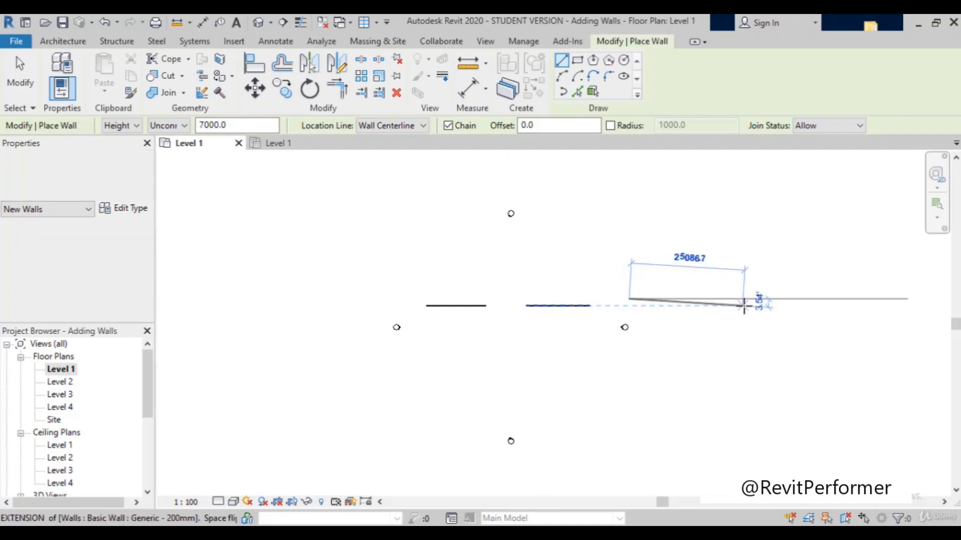
pyautogui.click(732, 299)
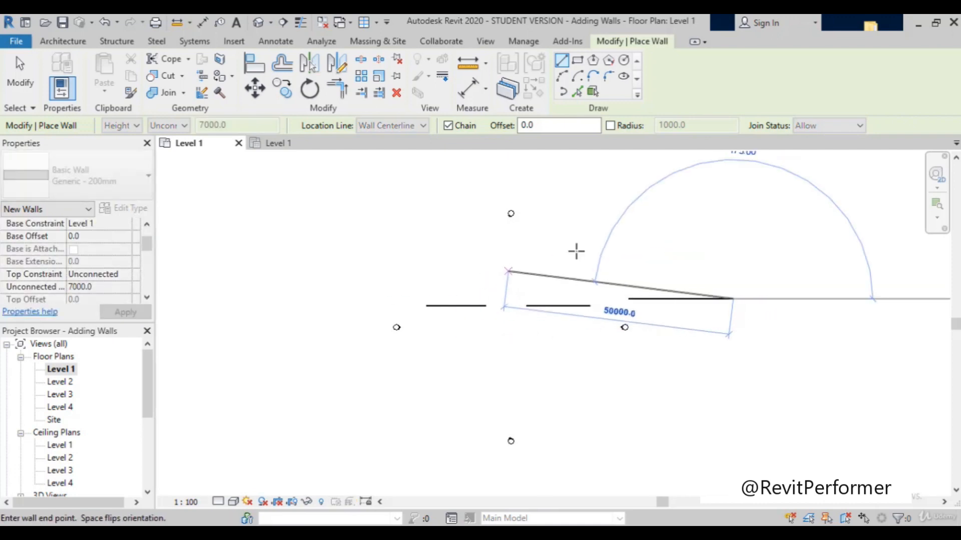
pyautogui.press('Escape')
pyautogui.press('Escape')
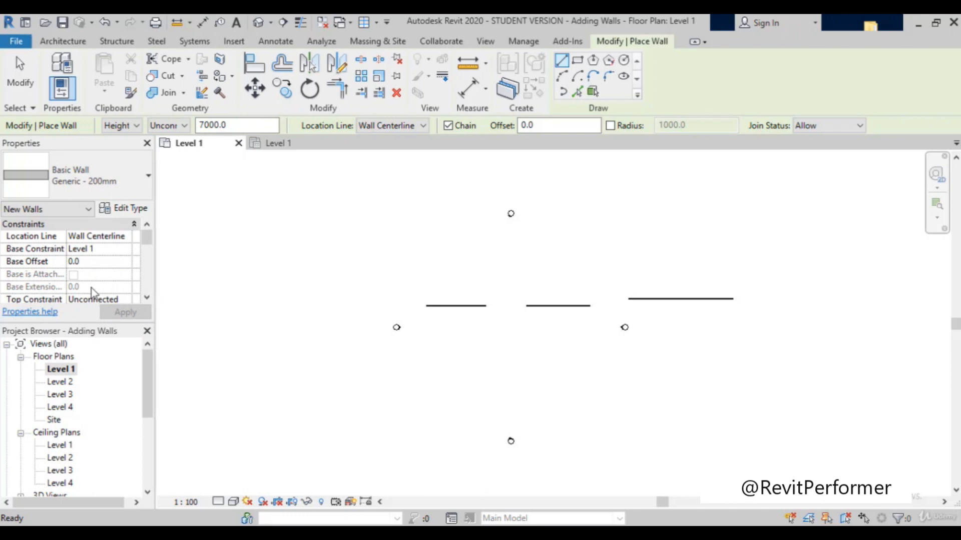
# Step: Open the Top Constraint choices for new walls
pyautogui.scroll(-1, 107, 300)
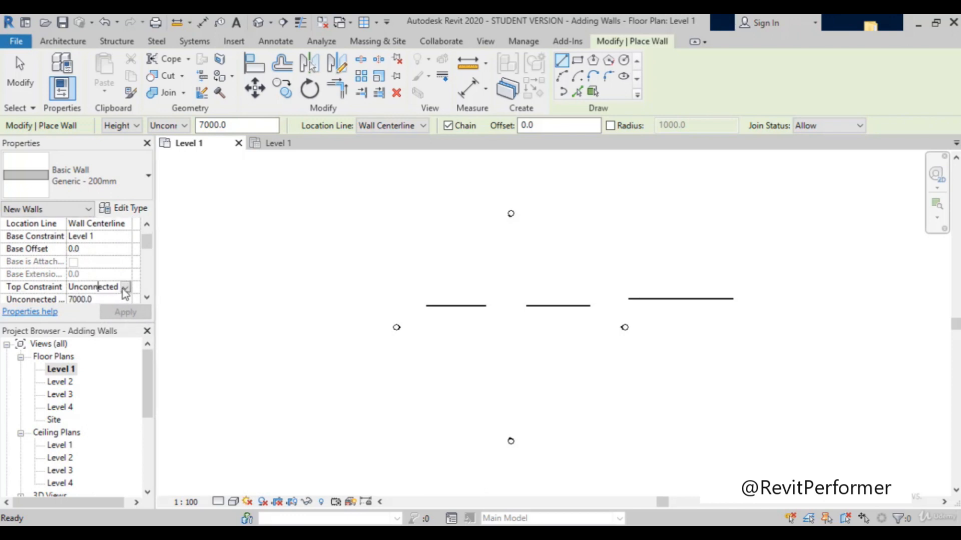
pyautogui.click(125, 287)
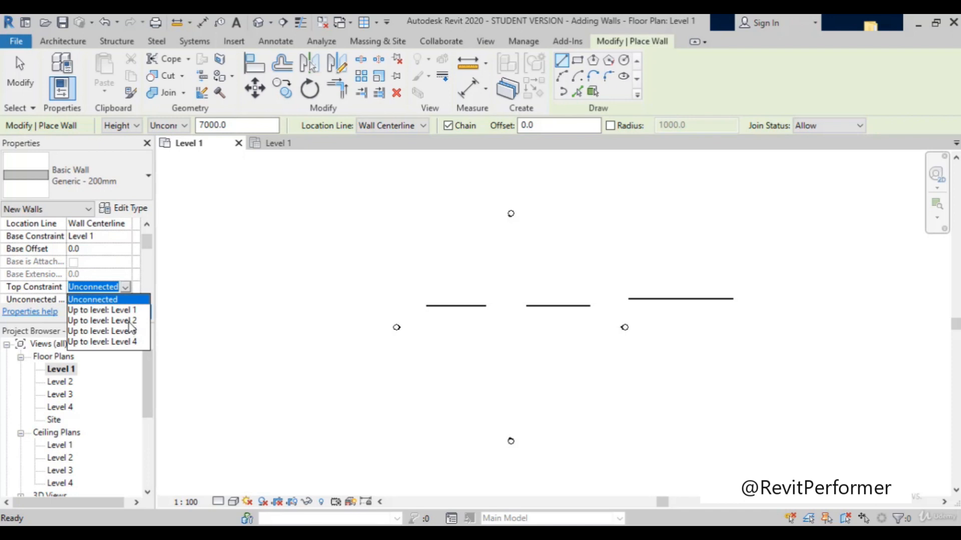
# Step: Set the new walls' Top Constraint to Up to level: Level 2
pyautogui.click(129, 320)
pyautogui.click(126, 313)
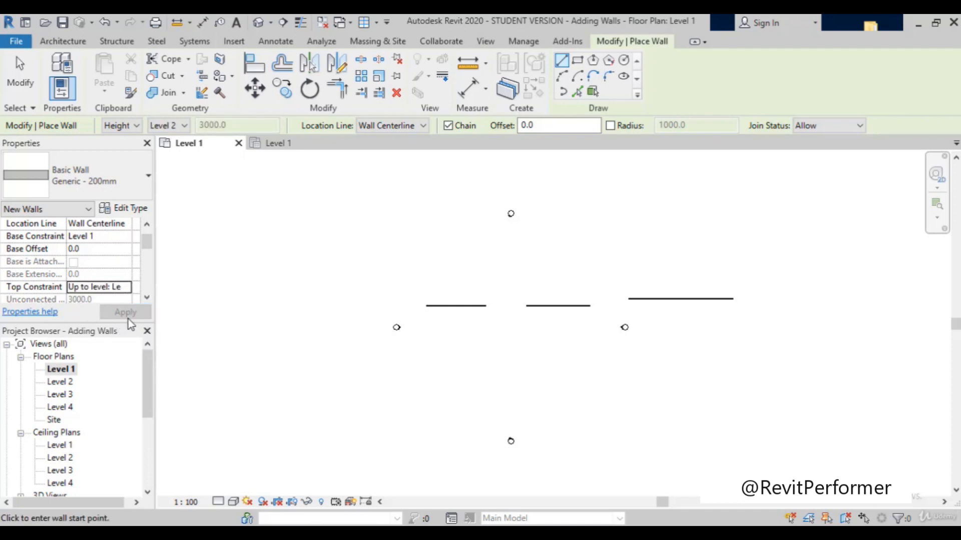
pyautogui.click(228, 316)
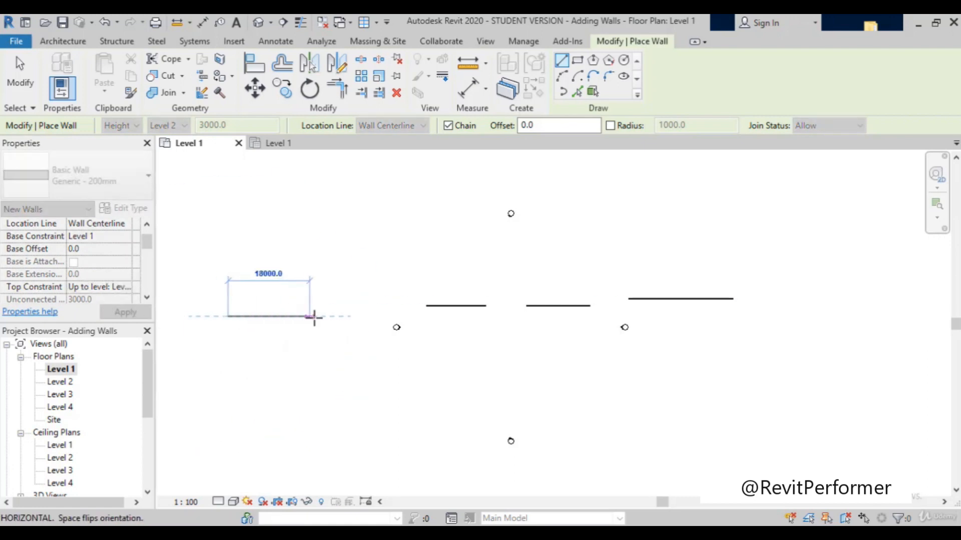
pyautogui.press('Escape')
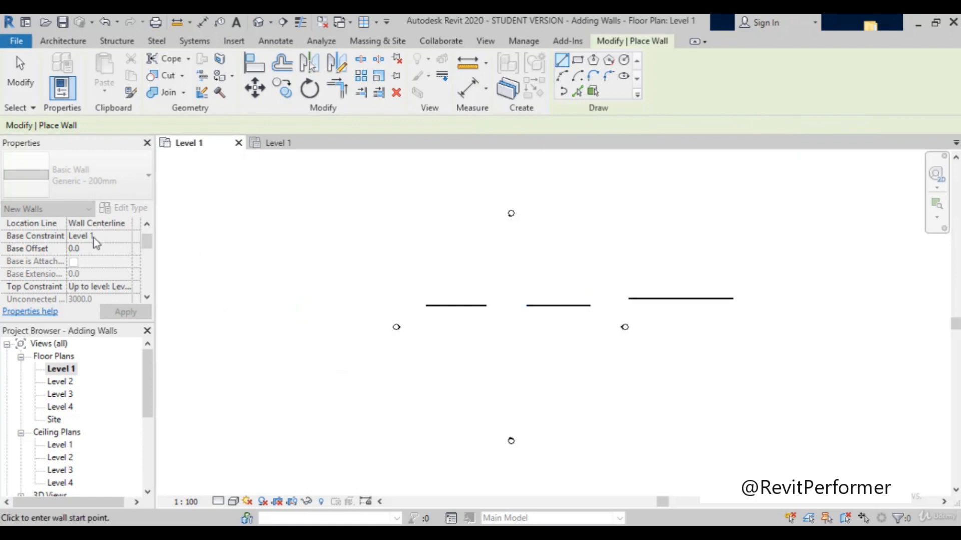
# Step: Draw a fourth horizontal Generic - 200mm wall east of the third, in line with the first two, and end the chain
pyautogui.scroll(2, 761, 301)
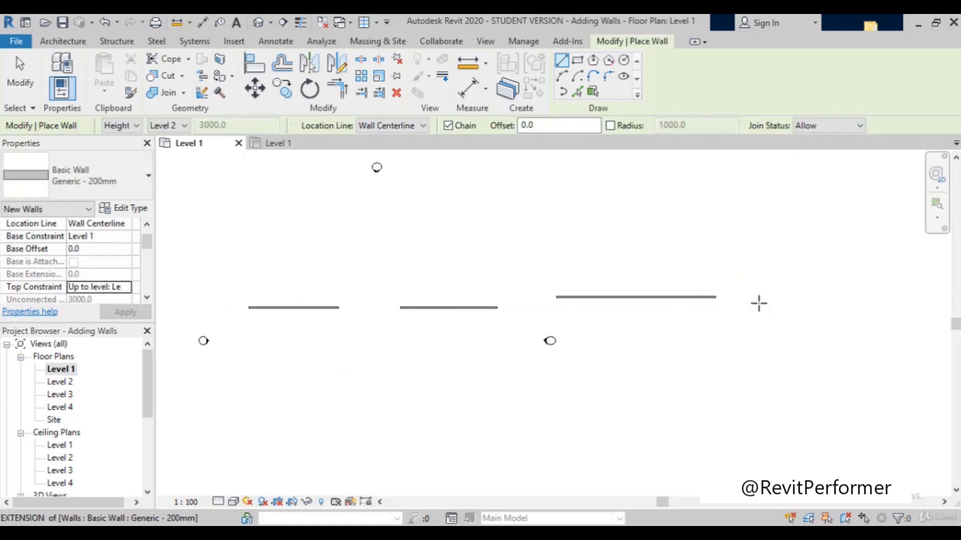
pyautogui.click(759, 304)
pyautogui.click(870, 307)
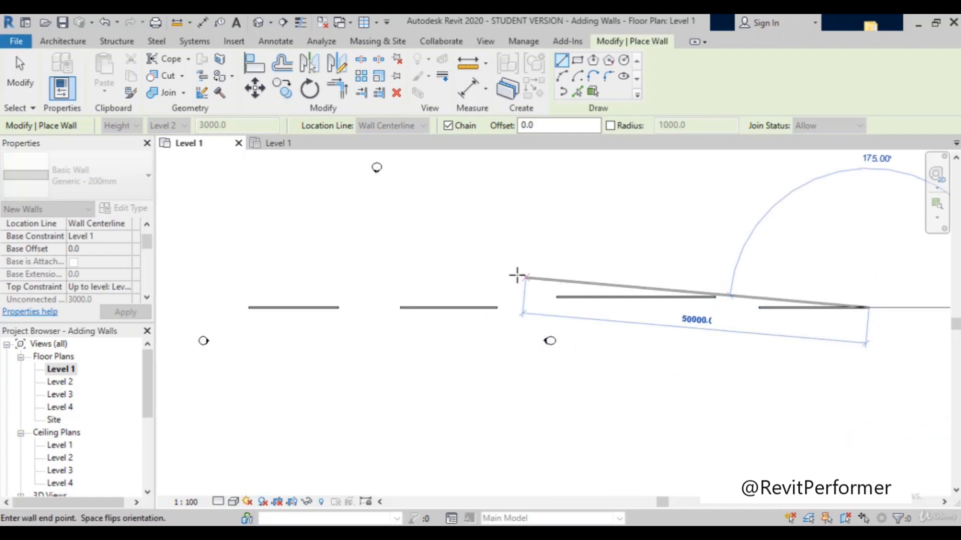
pyautogui.press('Escape')
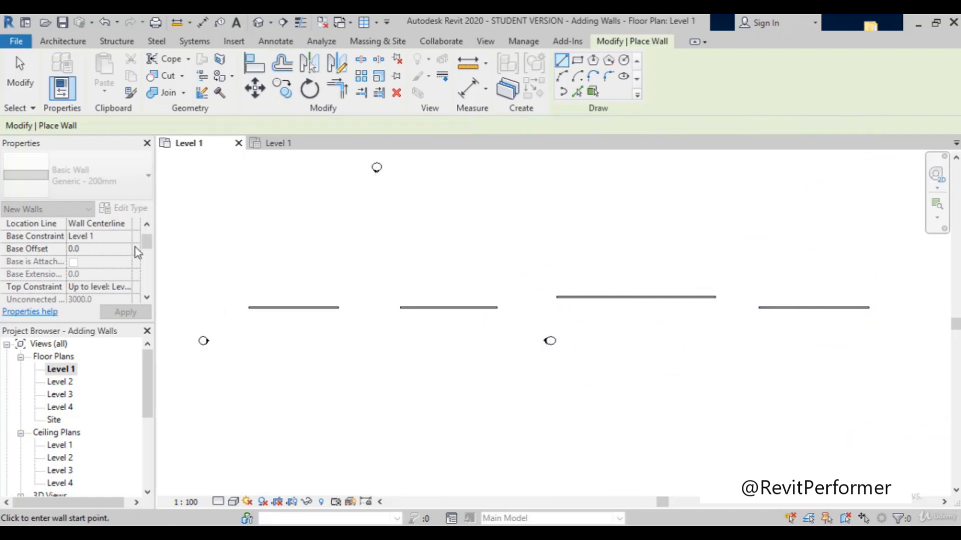
# Step: Check the Top Constraint level choices for new walls and exit the Wall command
pyautogui.scroll(-3, 100, 260)
pyautogui.scroll(3, 67, 281)
pyautogui.scroll(-1, 68, 281)
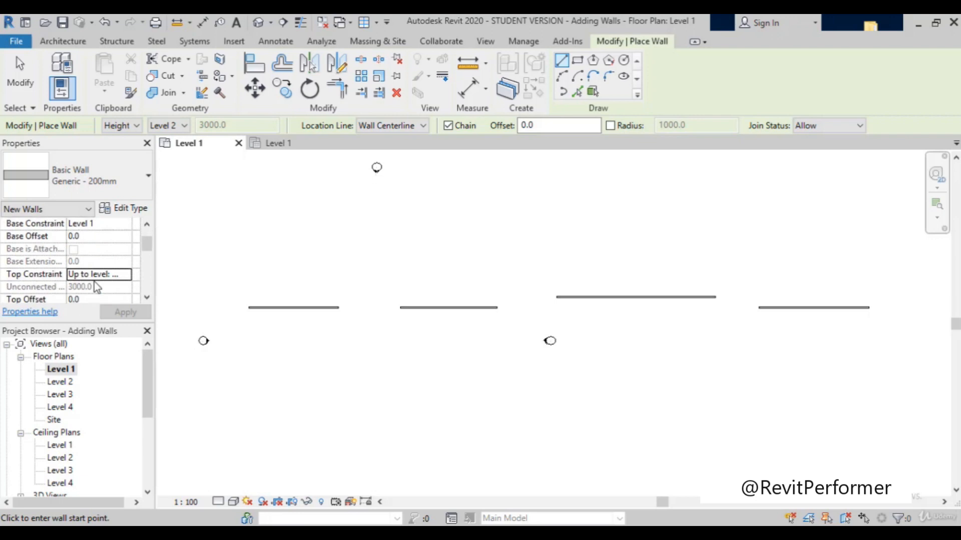
pyautogui.click(125, 275)
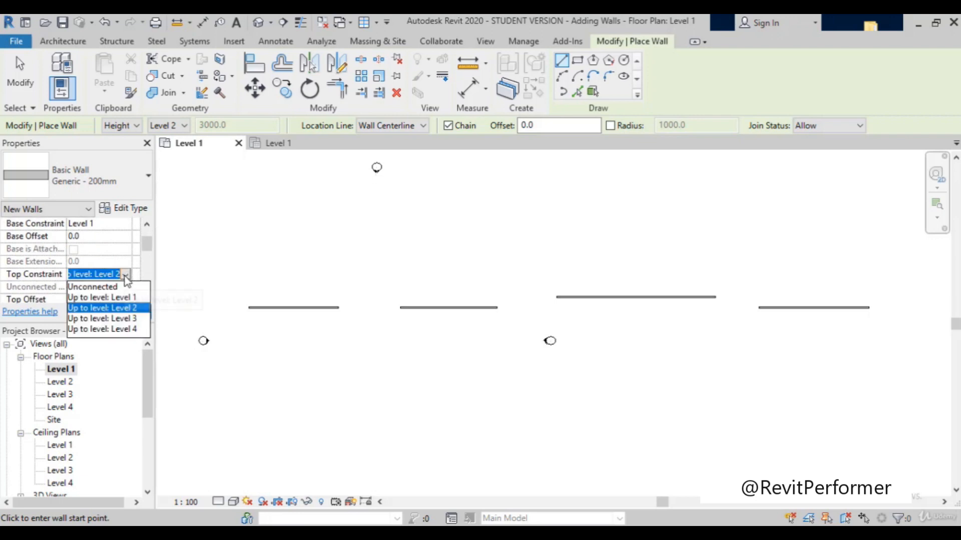
pyautogui.click(133, 330)
pyautogui.click(118, 310)
pyautogui.click(313, 361)
pyautogui.press('Escape')
pyautogui.press('Escape')
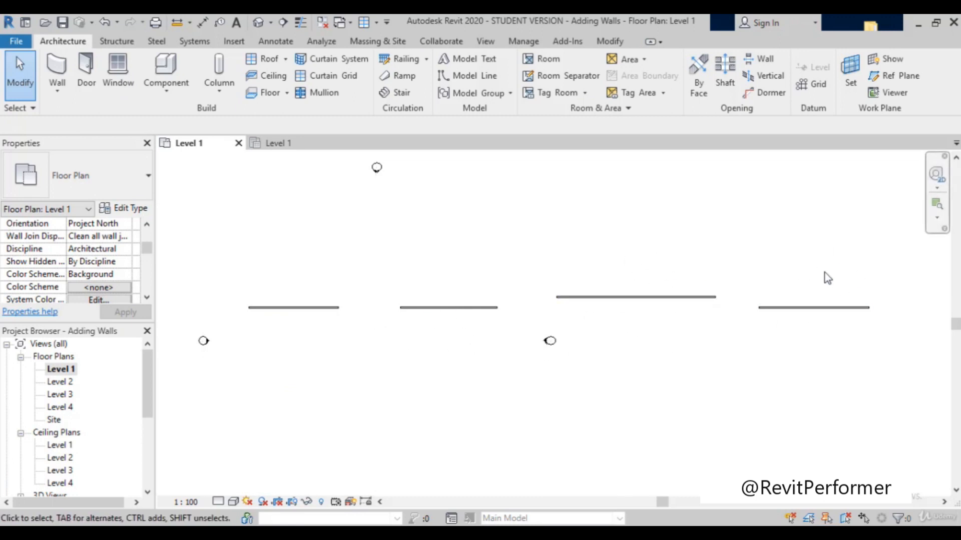
# Step: Open the South building elevation to show the four walls with the level lines
pyautogui.scroll(-2, 180, 385)
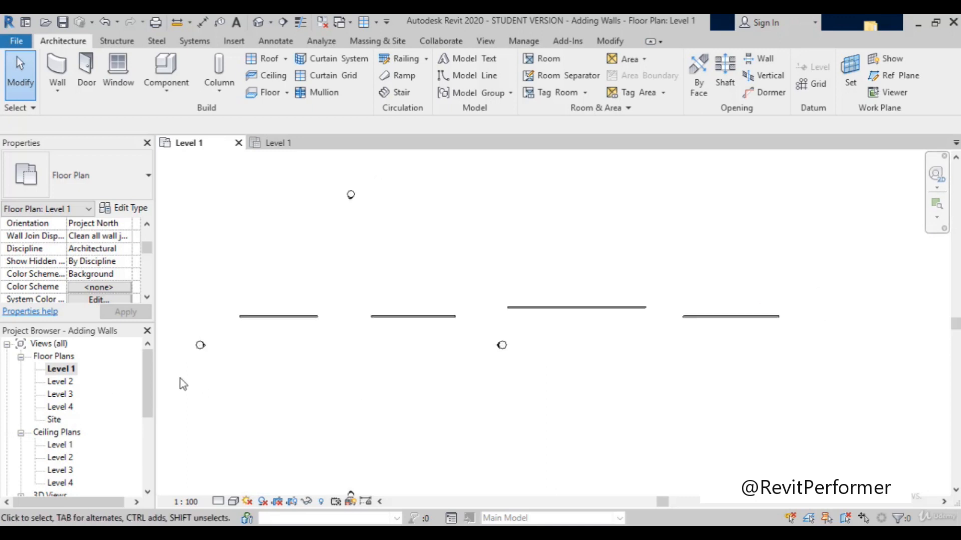
pyautogui.scroll(1, 235, 392)
pyautogui.scroll(-3, 95, 415)
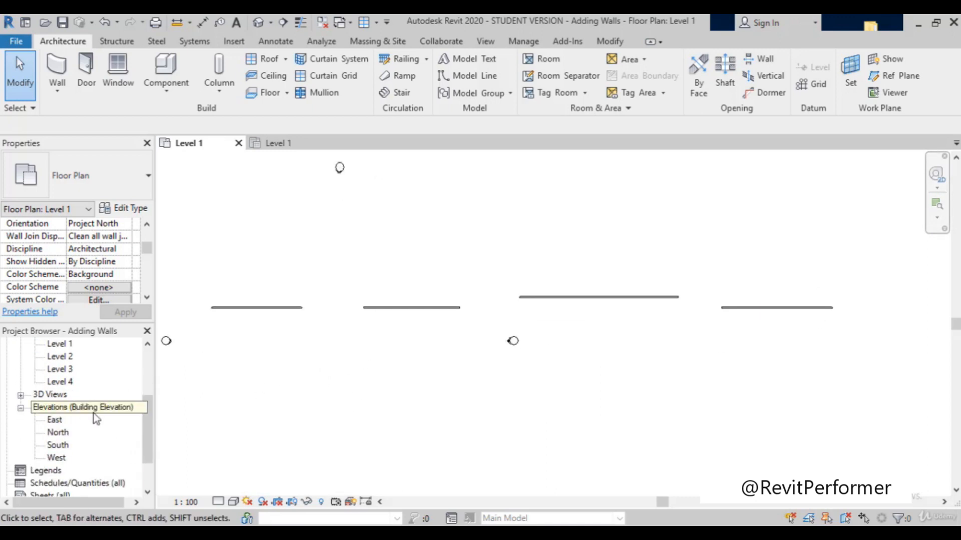
pyautogui.doubleClick(63, 446)
pyautogui.scroll(1, 436, 324)
pyautogui.scroll(-2, 276, 297)
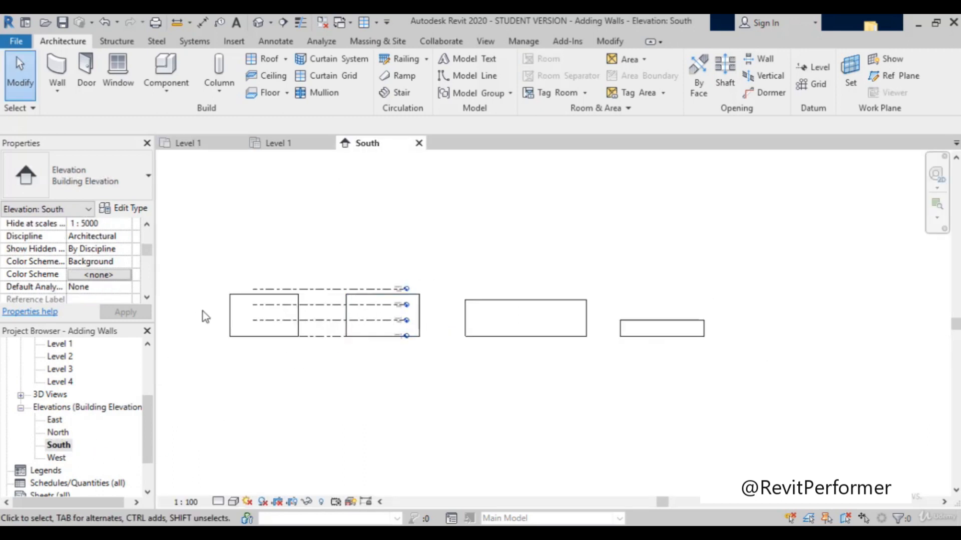
# Step: Examine the top edges of the four walls against the Level 1 to Level 4 lines in the South elevation
pyautogui.scroll(1, 202, 311)
pyautogui.scroll(-1, 250, 299)
pyautogui.scroll(4, 330, 296)
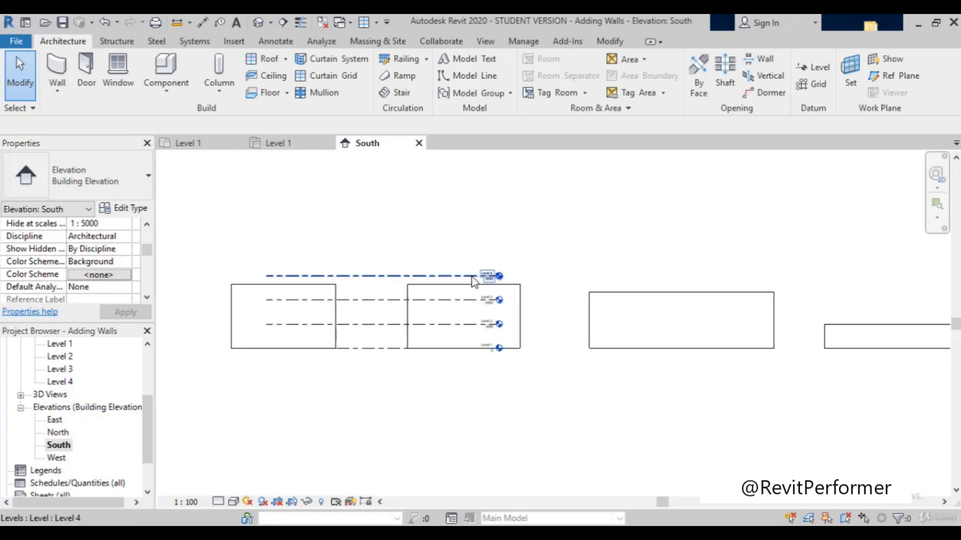
pyautogui.scroll(-3, 415, 298)
pyautogui.scroll(-2, 401, 283)
pyautogui.scroll(1, 500, 299)
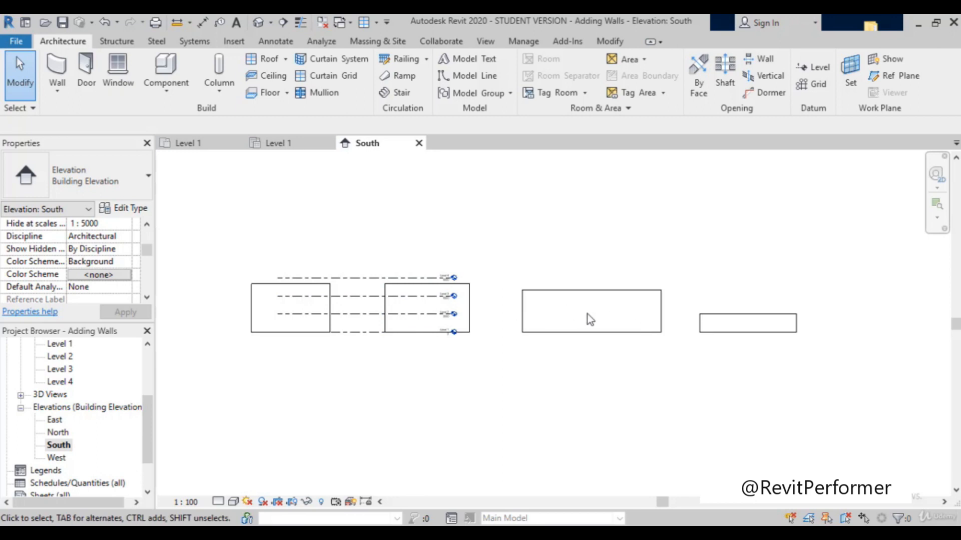
pyautogui.scroll(3, 480, 301)
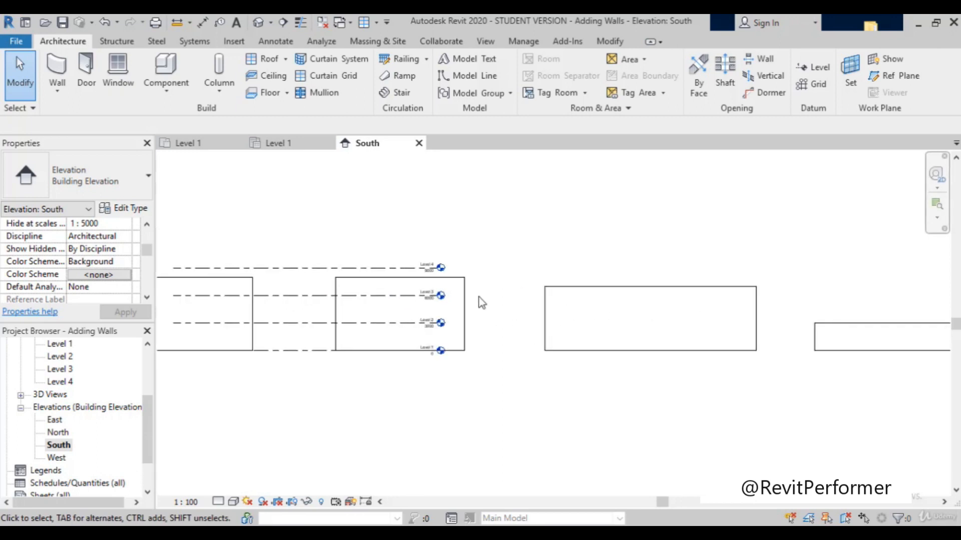
pyautogui.scroll(-2, 517, 274)
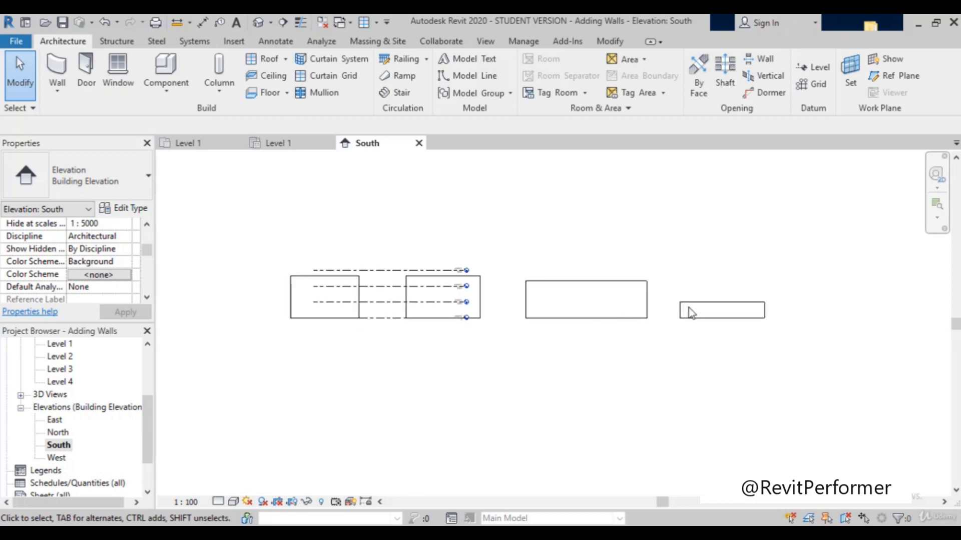
pyautogui.scroll(4, 462, 251)
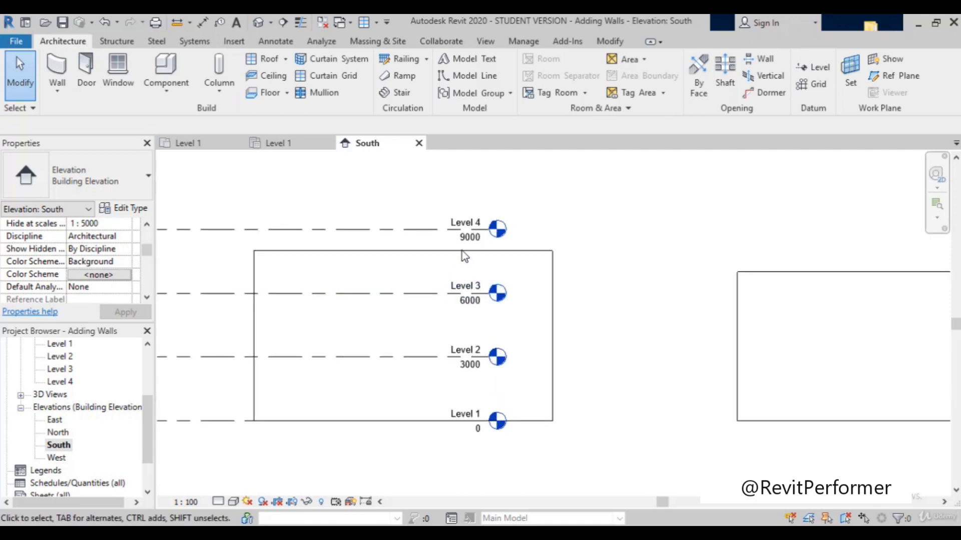
# Step: Stretch the head end of Level 4 eastward past the fourth wall, extending the other aligned level lines with it
pyautogui.click(426, 231)
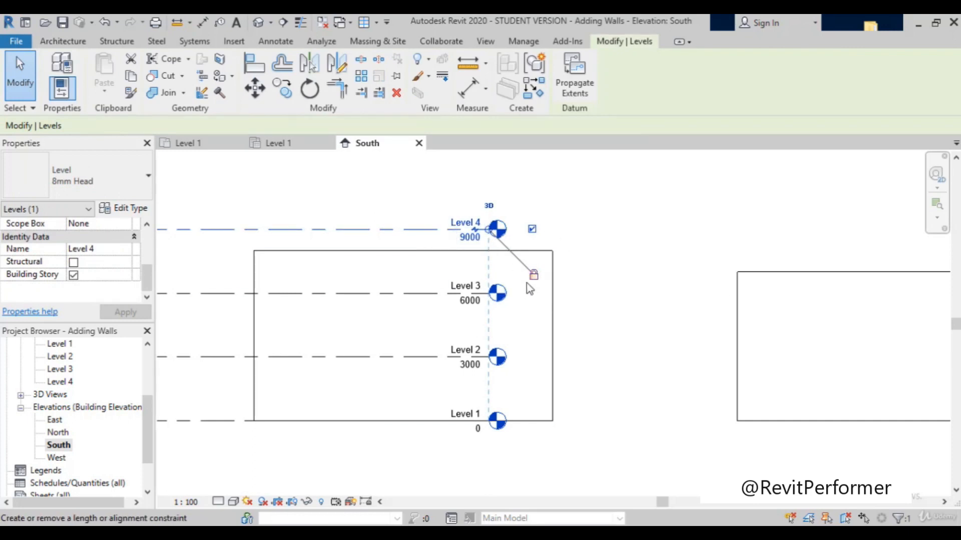
pyautogui.scroll(-3, 422, 274)
pyautogui.scroll(5, 471, 258)
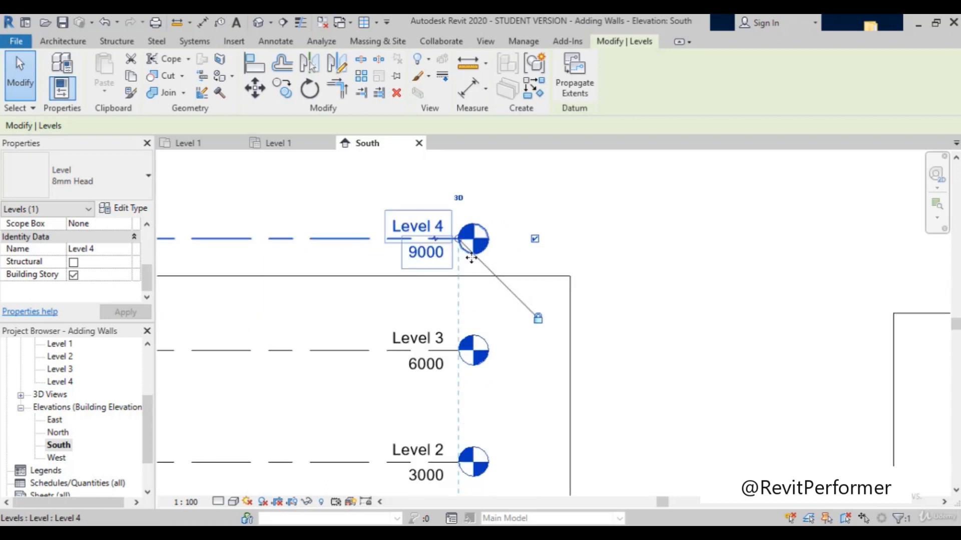
pyautogui.scroll(4, 471, 258)
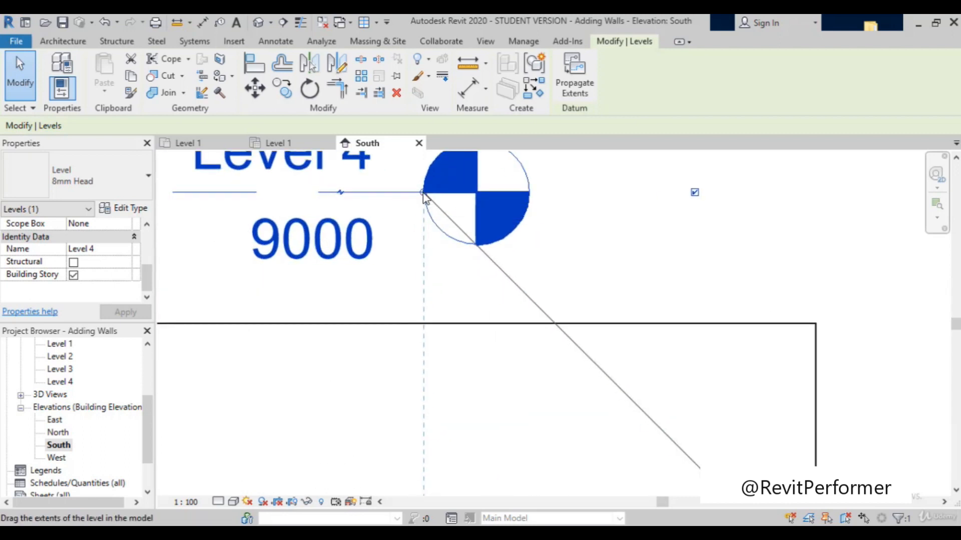
pyautogui.moveTo(423, 195); pyautogui.dragTo(915, 193)
pyautogui.scroll(-3, 651, 288)
pyautogui.scroll(-6, 492, 297)
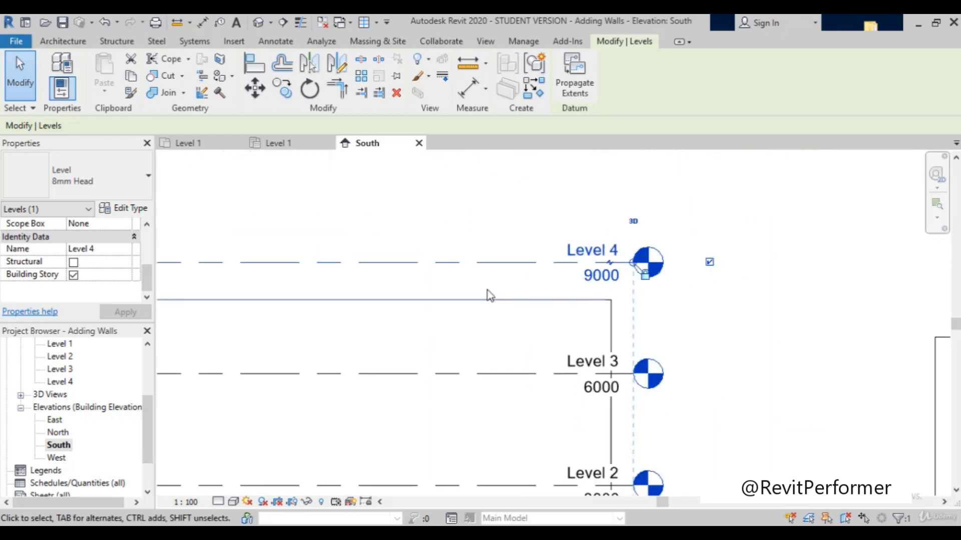
pyautogui.scroll(-3, 548, 282)
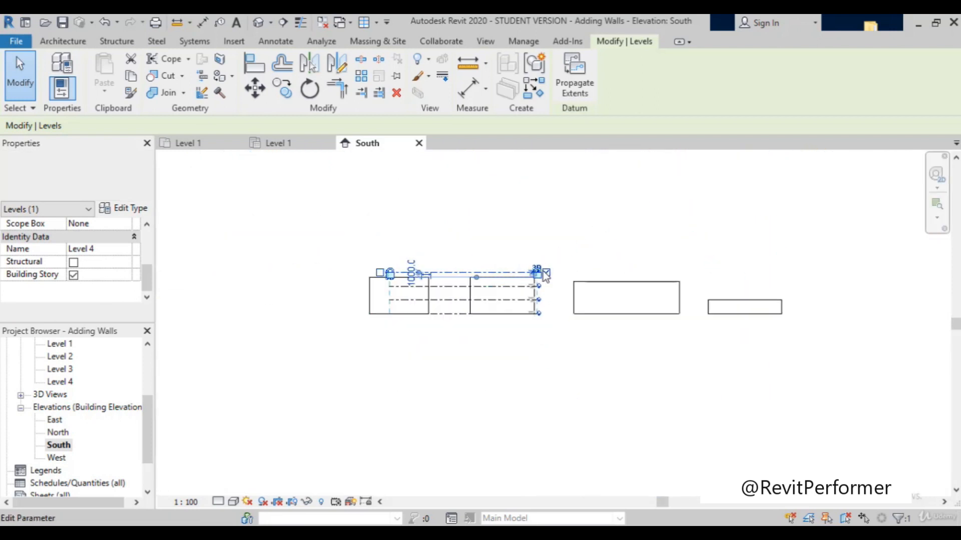
pyautogui.press('l')
pyautogui.press('l')
pyautogui.moveTo(662, 273); pyautogui.dragTo(812, 265)
pyautogui.click(812, 265)
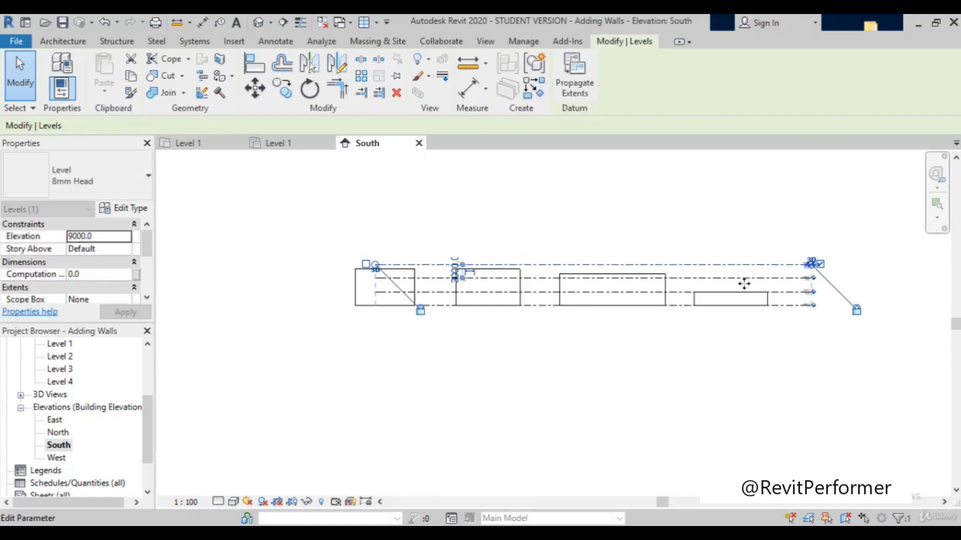
# Step: Compare each wall's top with the extended level lines, starting with the fourth wall against Level 2
pyautogui.scroll(2, 686, 303)
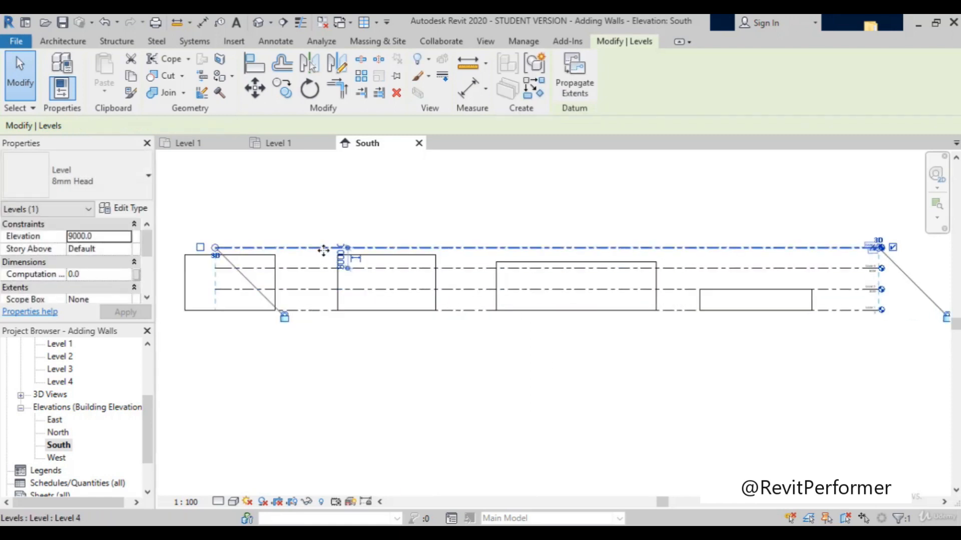
pyautogui.scroll(2, 320, 247)
pyautogui.scroll(-4, 385, 235)
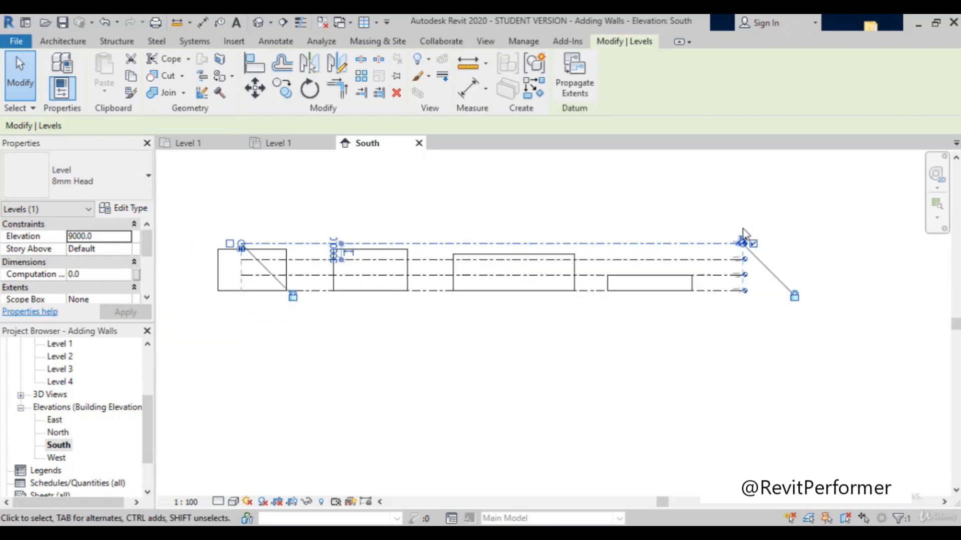
pyautogui.scroll(3, 734, 253)
pyautogui.scroll(1, 706, 355)
pyautogui.scroll(1, 658, 403)
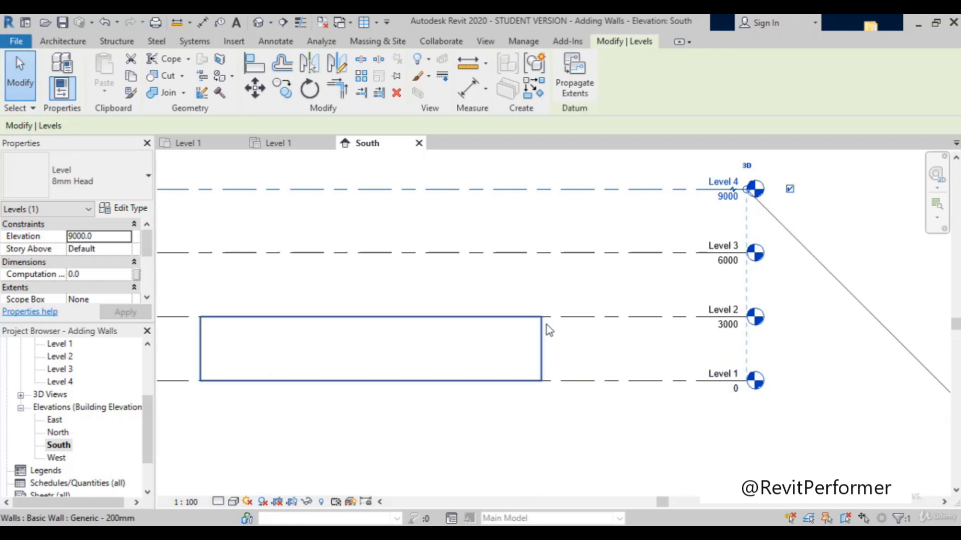
pyautogui.scroll(-3, 611, 336)
pyautogui.scroll(-1, 547, 355)
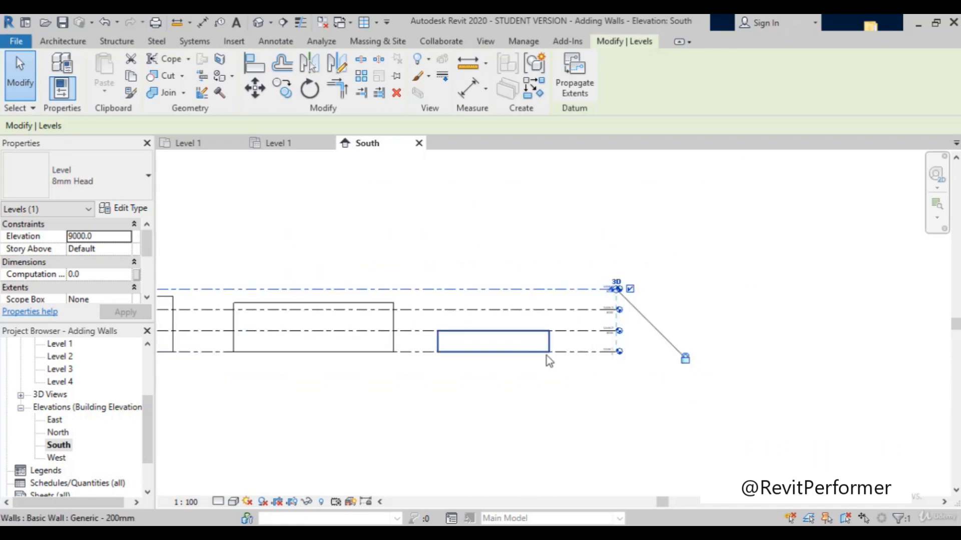
pyautogui.scroll(-2, 427, 354)
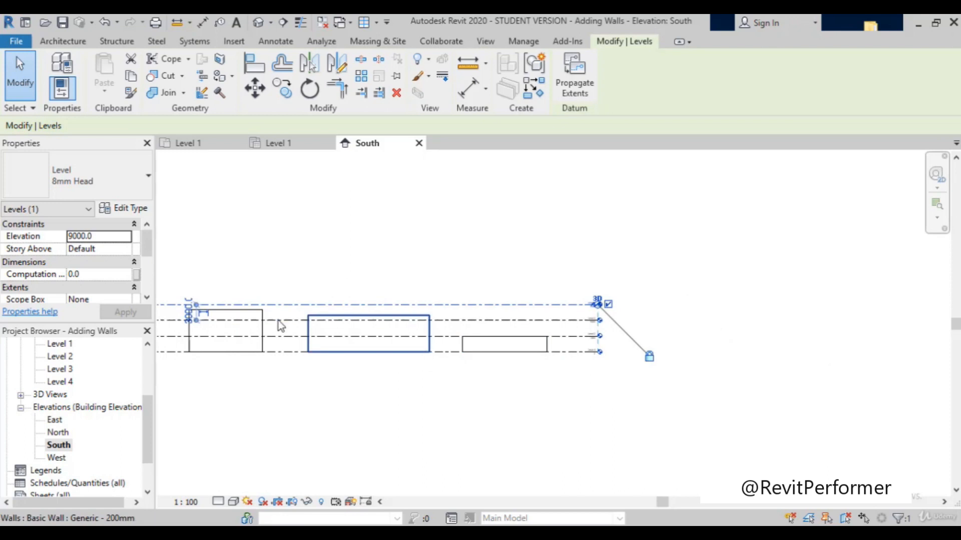
pyautogui.scroll(-2, 383, 343)
pyautogui.scroll(3, 203, 305)
pyautogui.scroll(2, 202, 304)
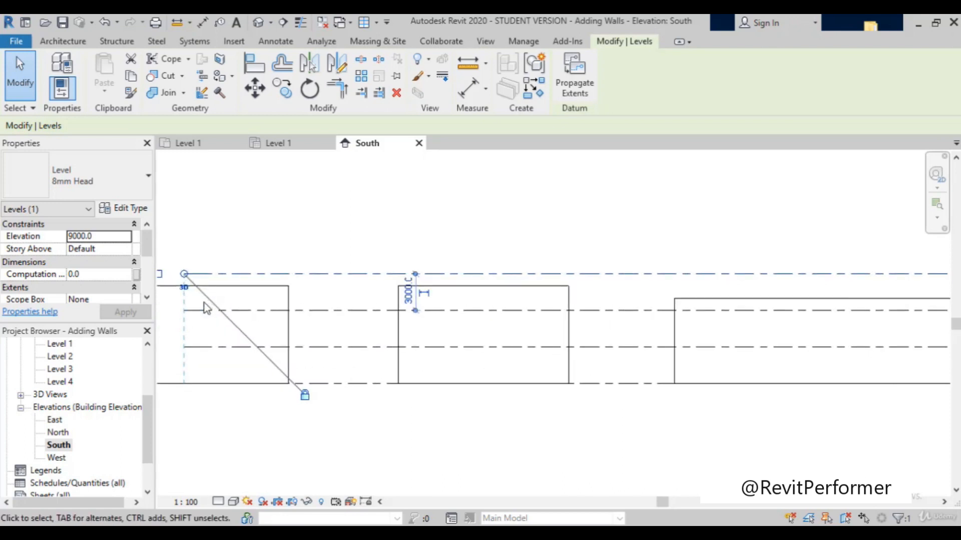
pyautogui.scroll(-2, 207, 309)
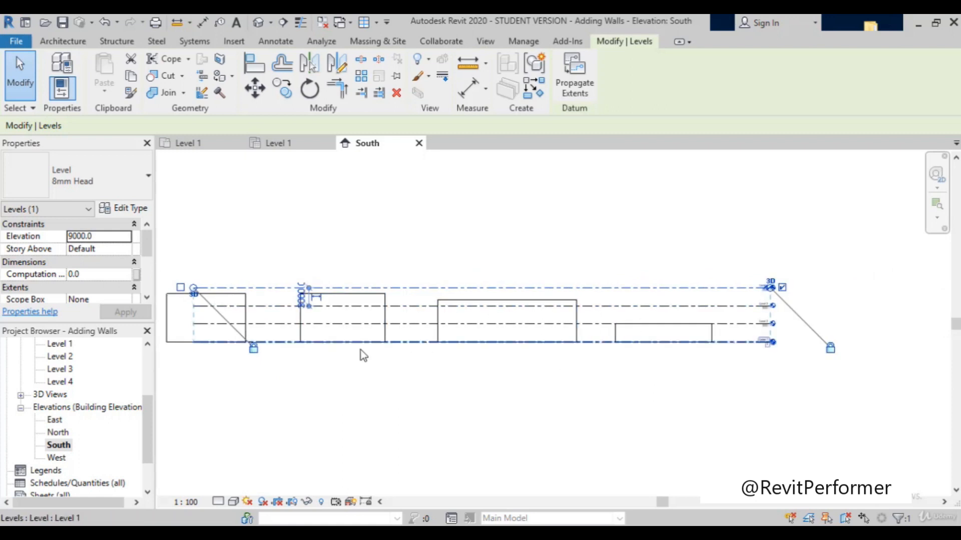
pyautogui.scroll(1, 221, 391)
# Step: Open the North elevation and check the Top Constraint and Unconnected Height of the third wall and the second wall
pyautogui.scroll(-1, 52, 453)
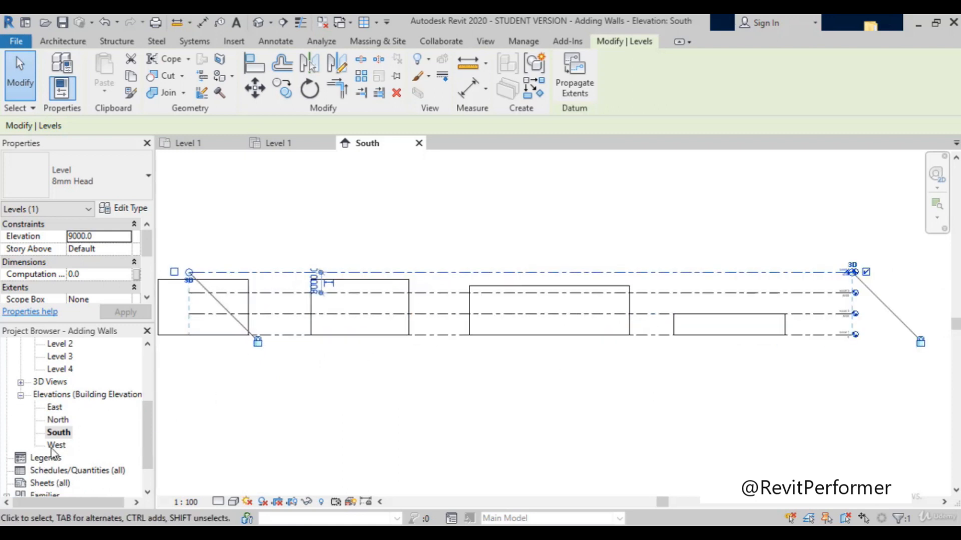
pyautogui.doubleClick(58, 420)
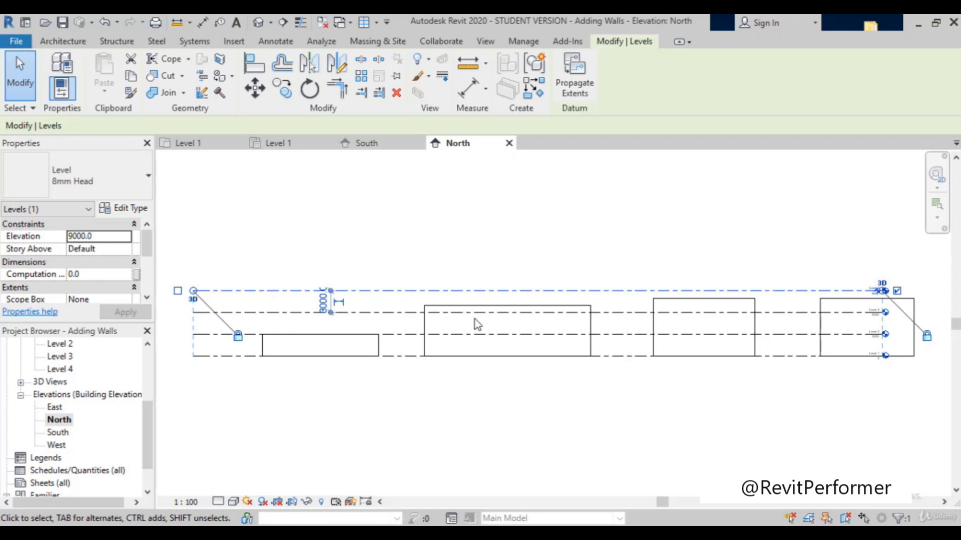
pyautogui.click(511, 308)
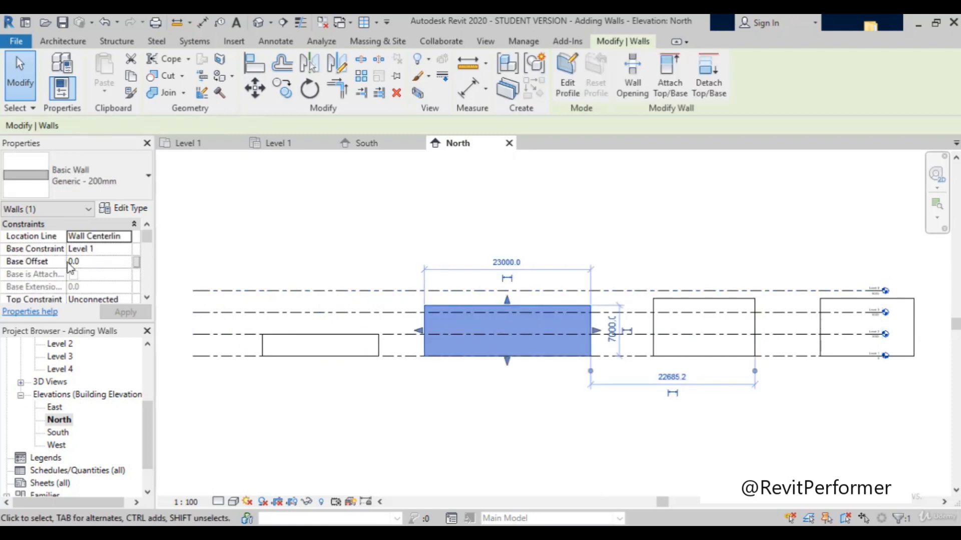
pyautogui.scroll(-2, 106, 269)
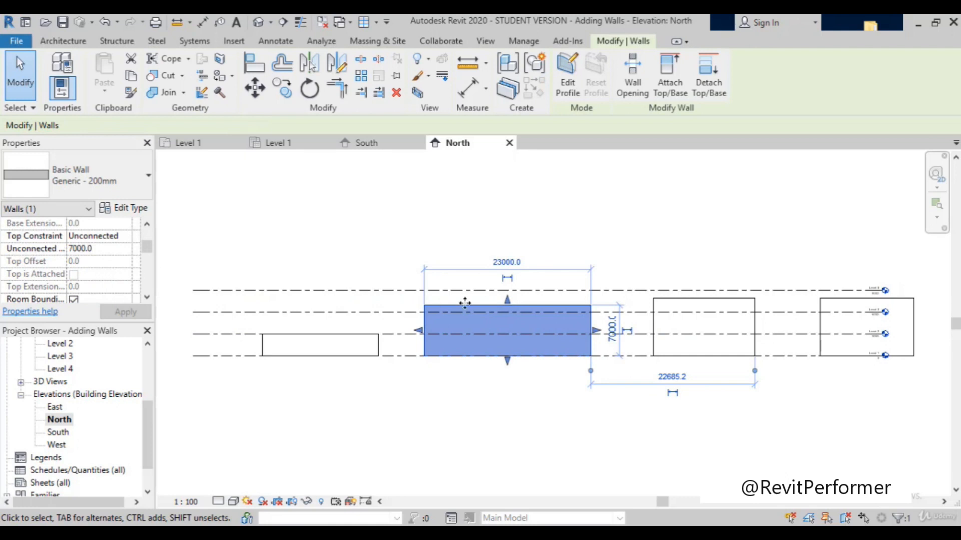
pyautogui.click(699, 309)
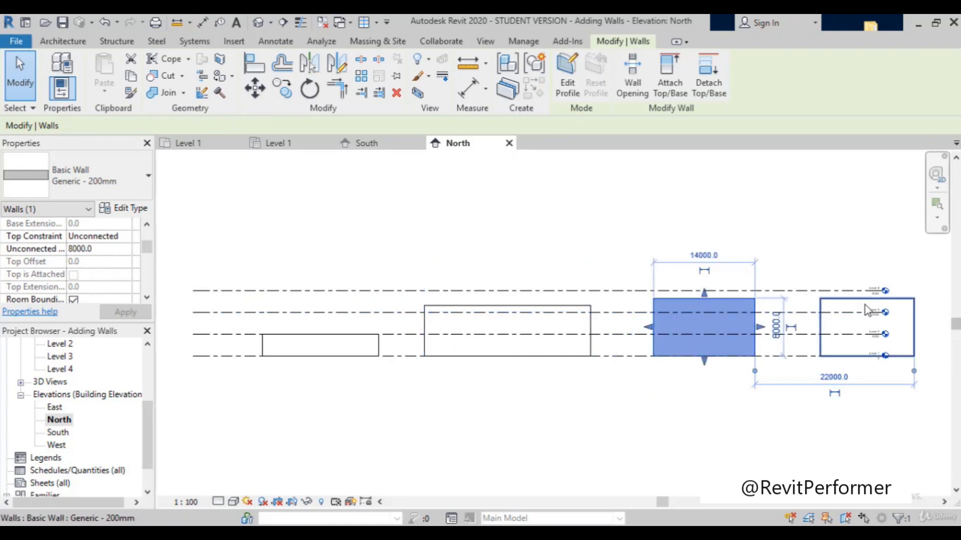
# Step: Set the Top Constraint of the wall crossing the level heads in the North elevation to Up to level: Level 4
pyautogui.click(832, 305)
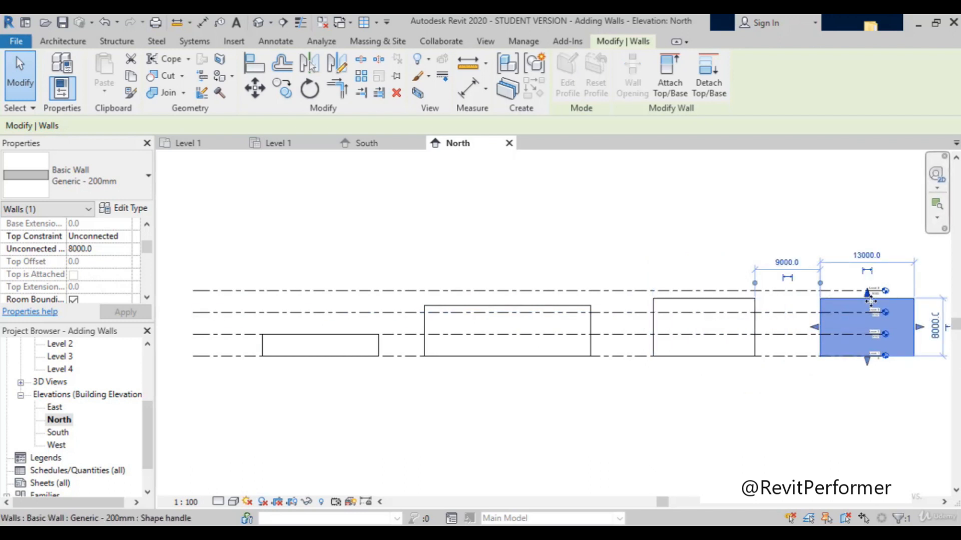
pyautogui.scroll(-2, 68, 271)
pyautogui.scroll(1, 68, 270)
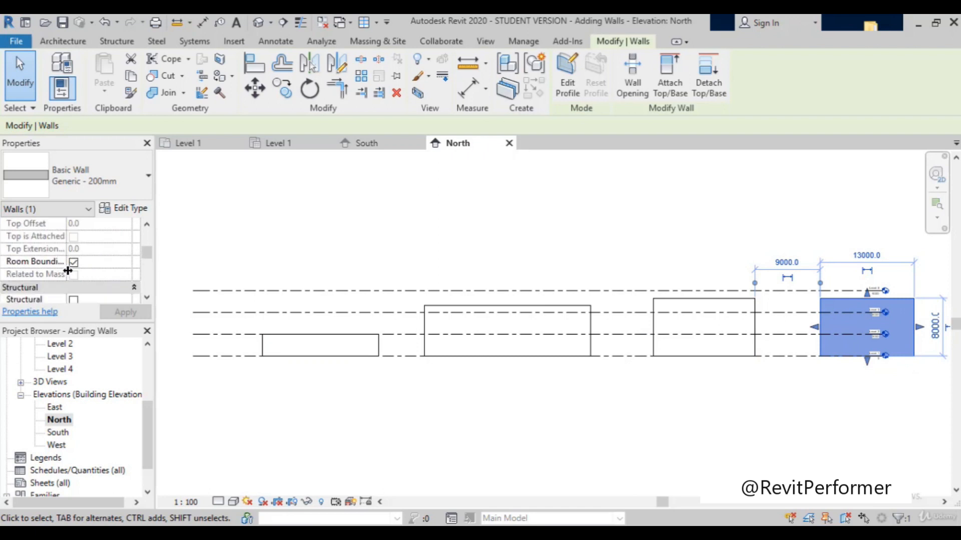
pyautogui.scroll(2, 68, 271)
pyautogui.click(95, 275)
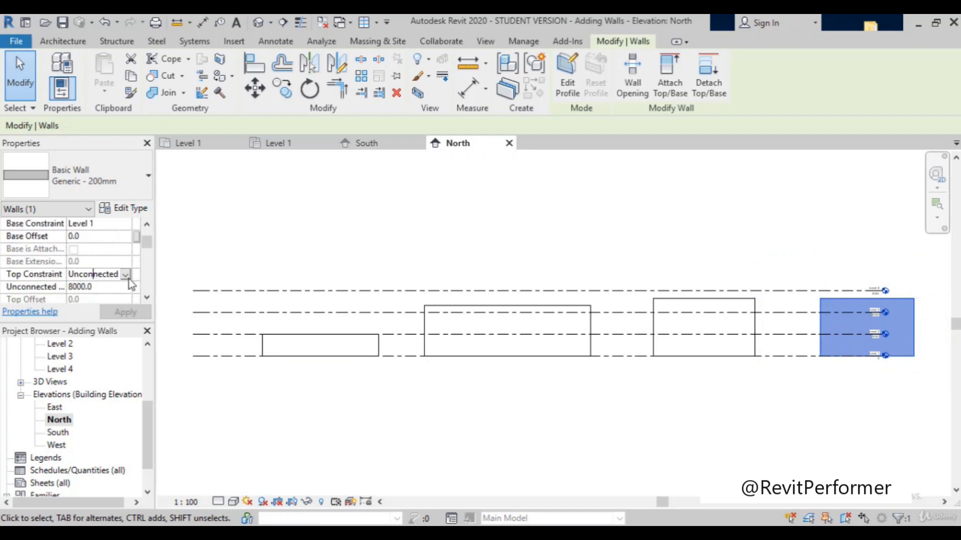
pyautogui.click(126, 275)
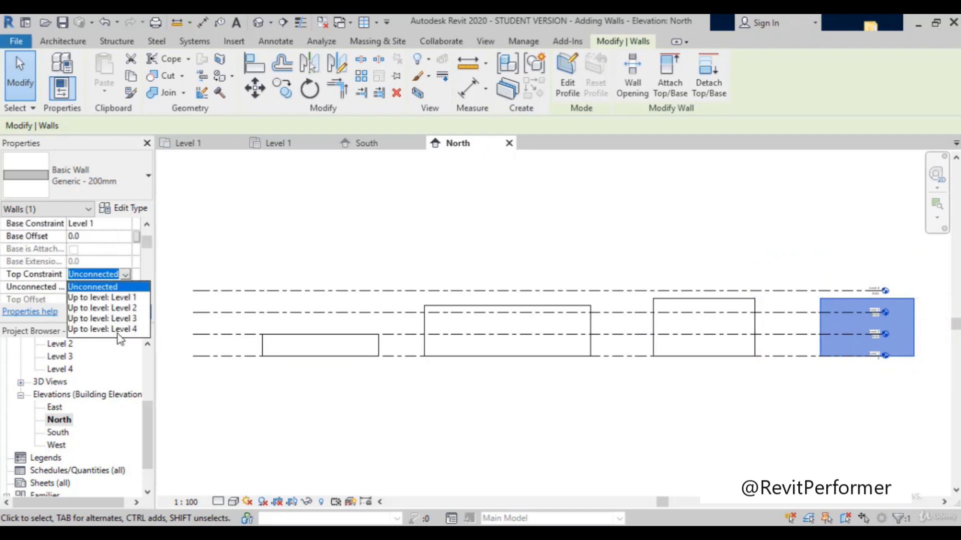
pyautogui.click(119, 329)
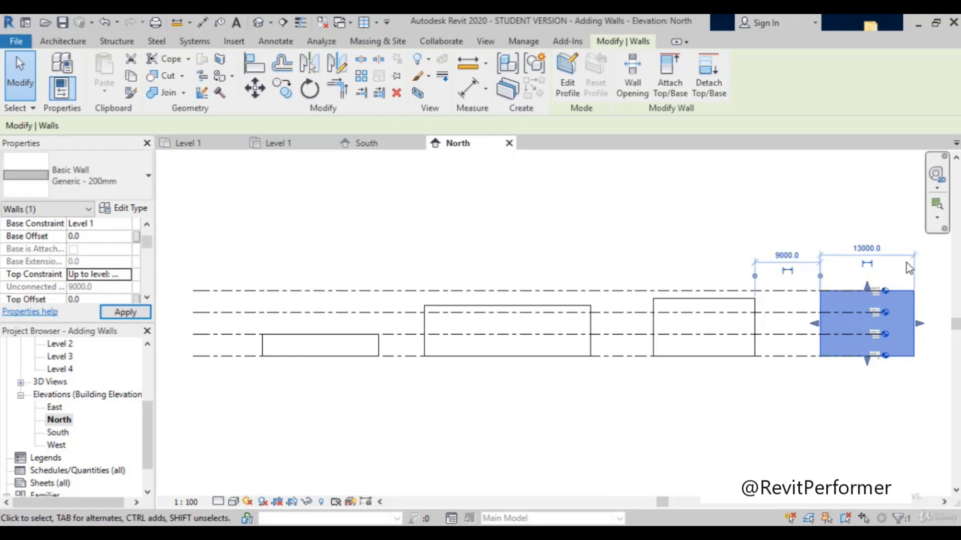
pyautogui.click(854, 231)
# Step: Move the Level 4 line up to an elevation of about 14000 mm in the North elevation
pyautogui.scroll(3, 887, 341)
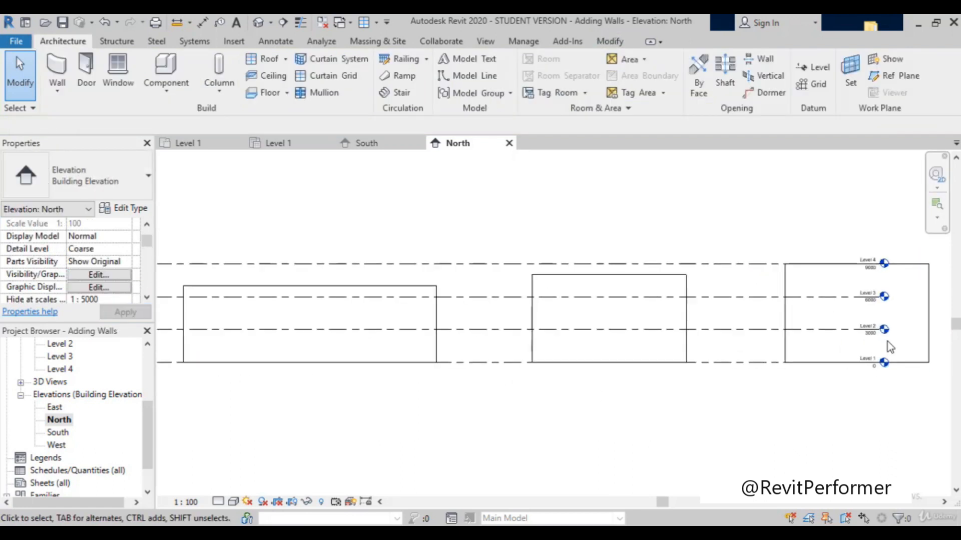
pyautogui.scroll(-3, 887, 341)
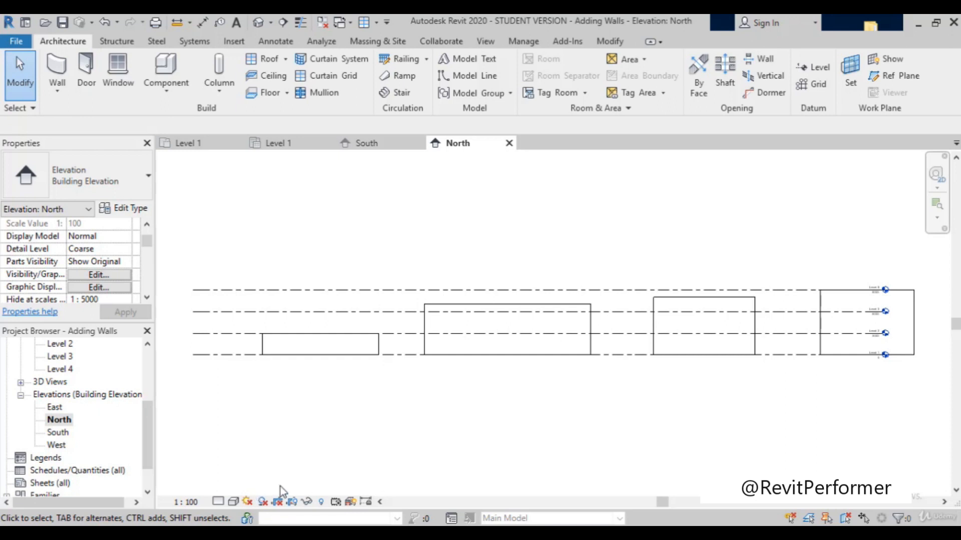
pyautogui.scroll(2, 852, 231)
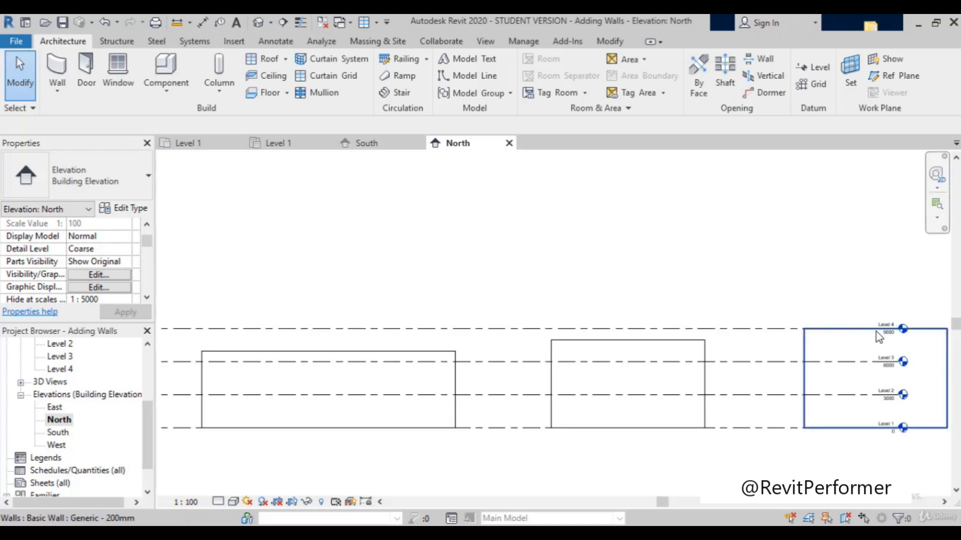
pyautogui.click(762, 331)
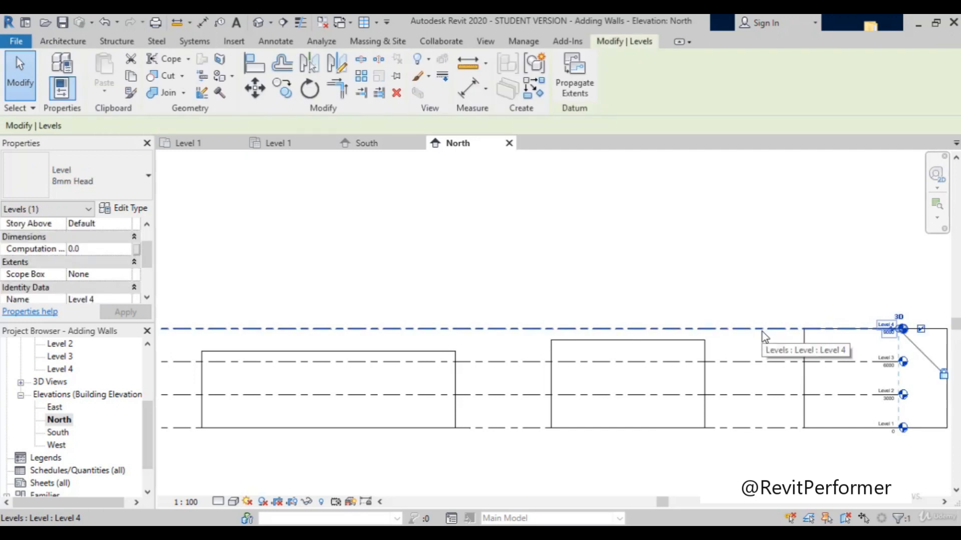
pyautogui.moveTo(760, 328); pyautogui.dragTo(761, 276)
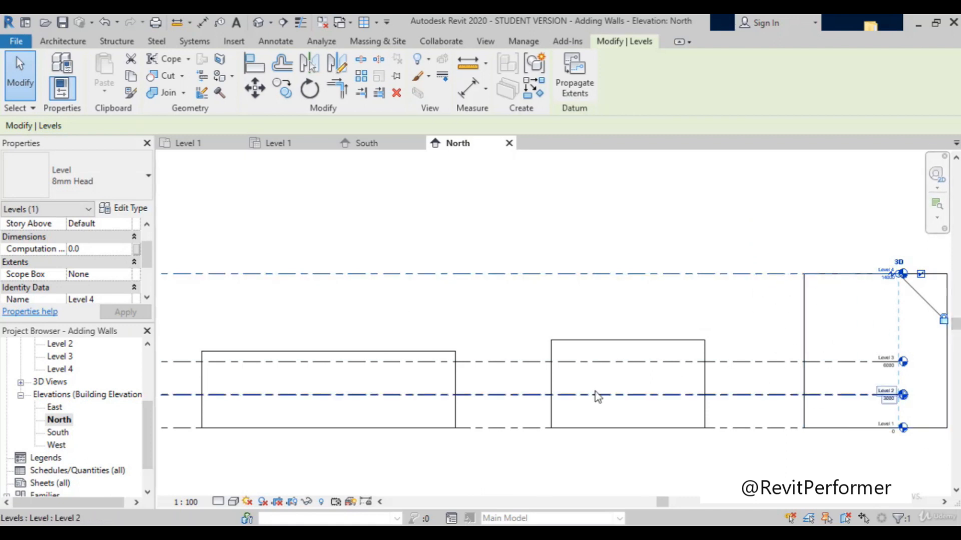
# Step: Set the distance between Level 1 and Level 2 to 4000 mm
pyautogui.scroll(-2, 795, 324)
pyautogui.scroll(-1, 575, 380)
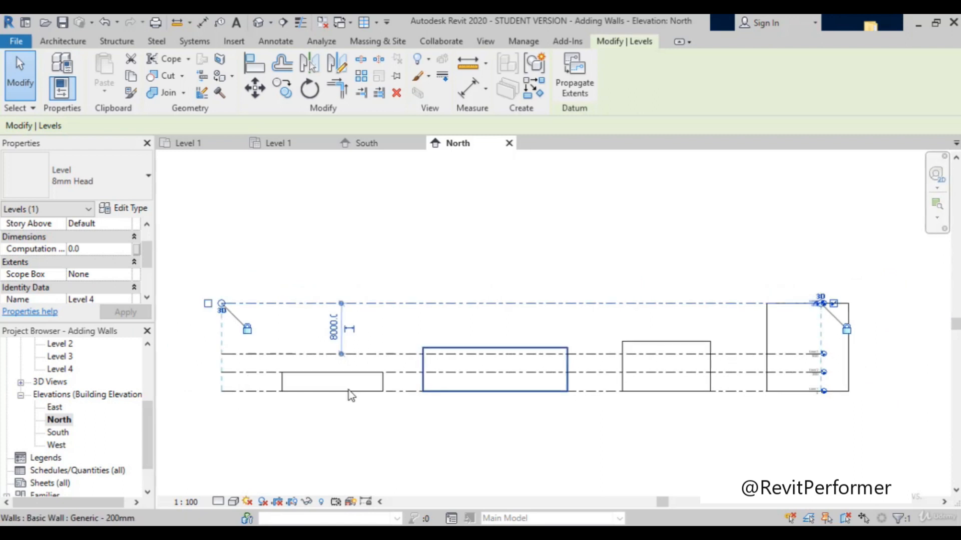
pyautogui.scroll(2, 251, 377)
pyautogui.click(251, 376)
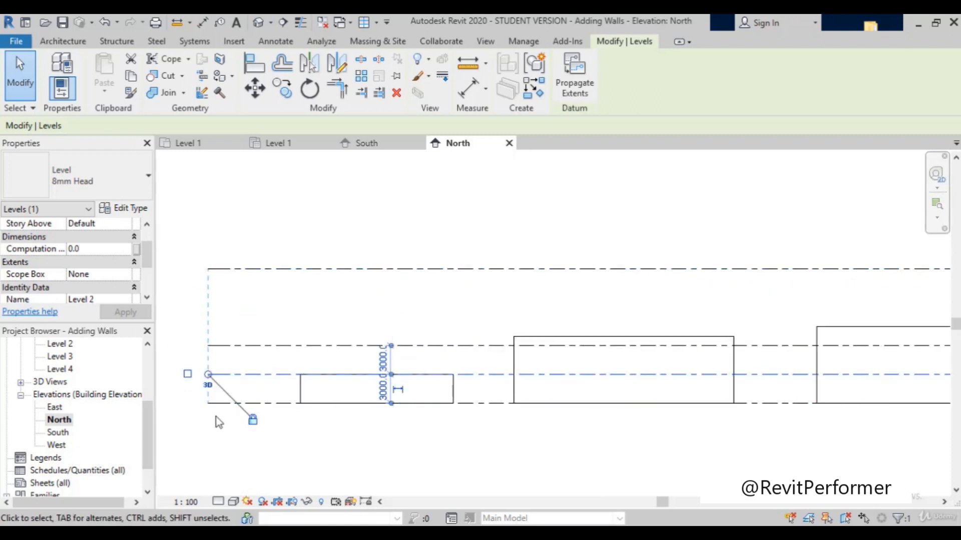
pyautogui.scroll(1, 456, 385)
pyautogui.scroll(1, 460, 382)
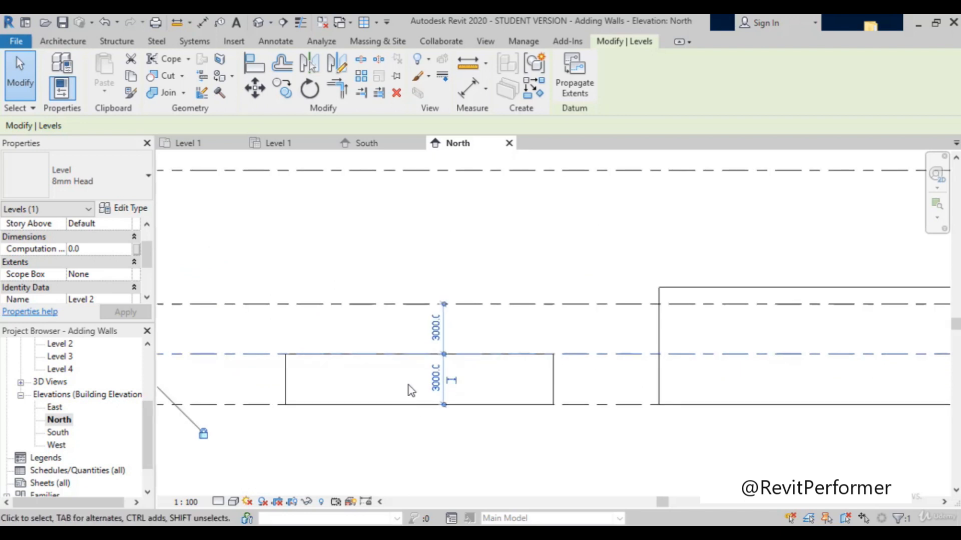
pyautogui.click(435, 378)
pyautogui.write('4000')
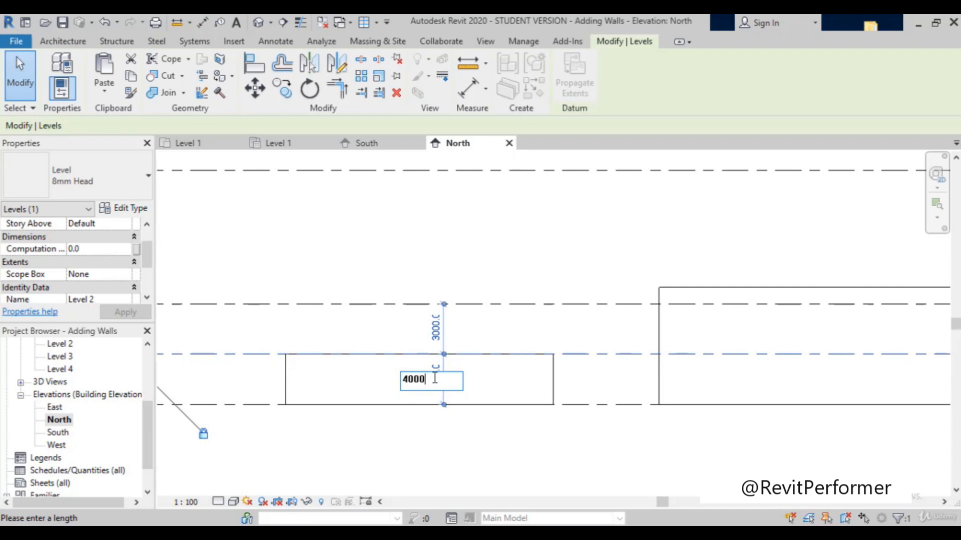
pyautogui.press('Return')
# Step: Compare the tops of the constrained and unconnected walls with the moved Level 2 and Level 4 lines
pyautogui.scroll(-2, 478, 443)
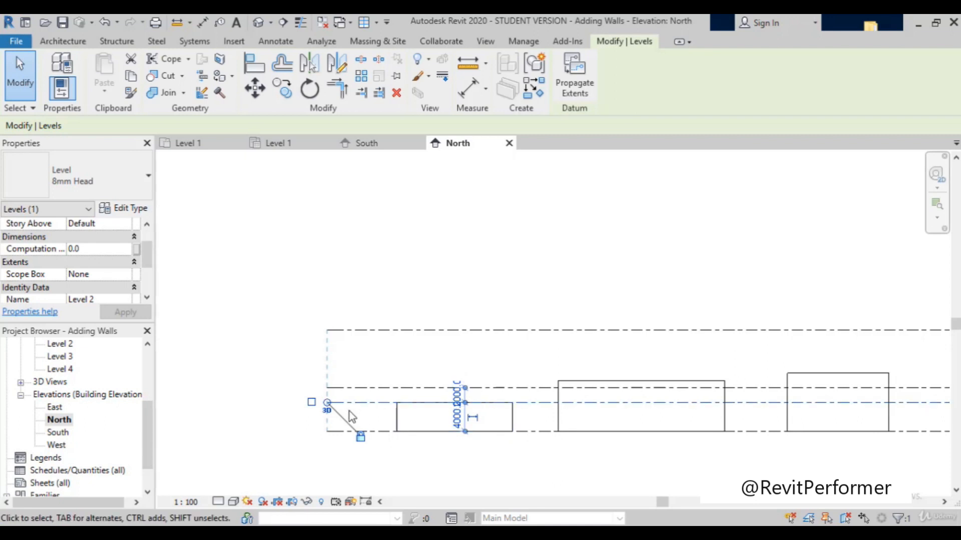
pyautogui.scroll(1, 515, 430)
pyautogui.scroll(1, 520, 430)
pyautogui.scroll(-1, 592, 402)
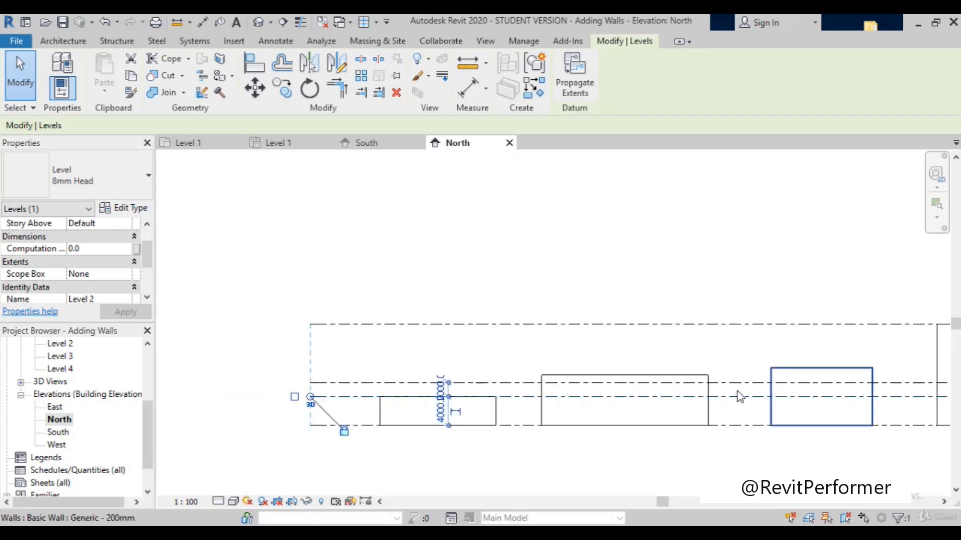
pyautogui.scroll(1, 738, 394)
pyautogui.scroll(-1, 458, 360)
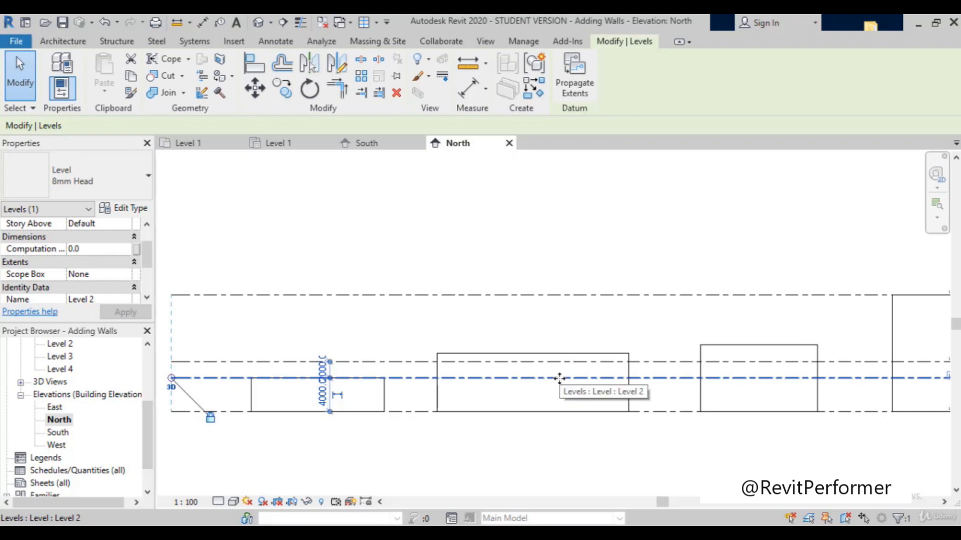
pyautogui.scroll(-2, 568, 320)
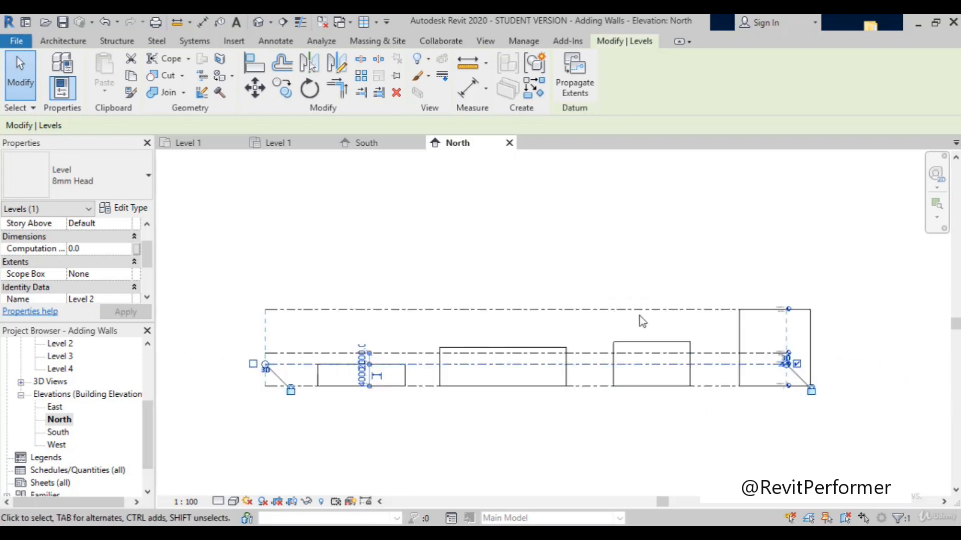
pyautogui.scroll(2, 782, 320)
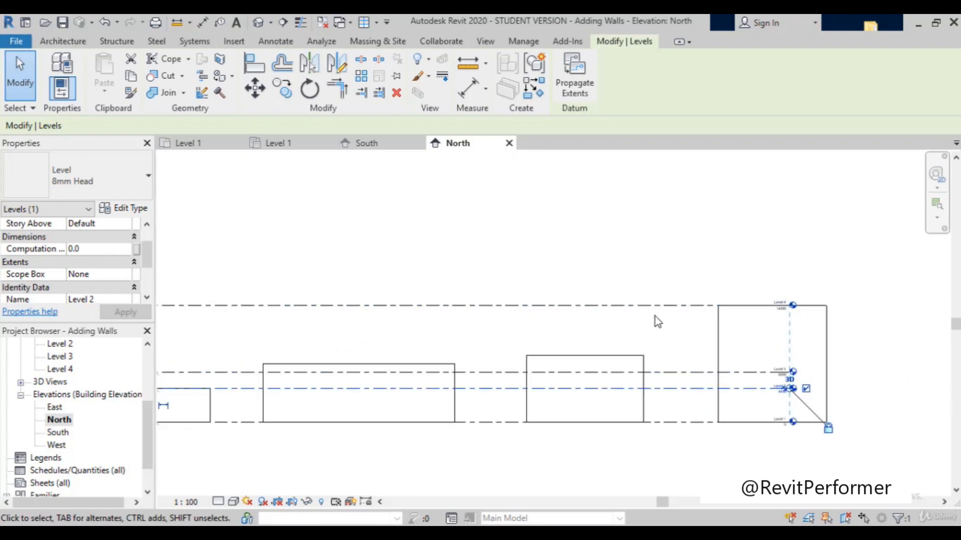
pyautogui.scroll(-2, 670, 379)
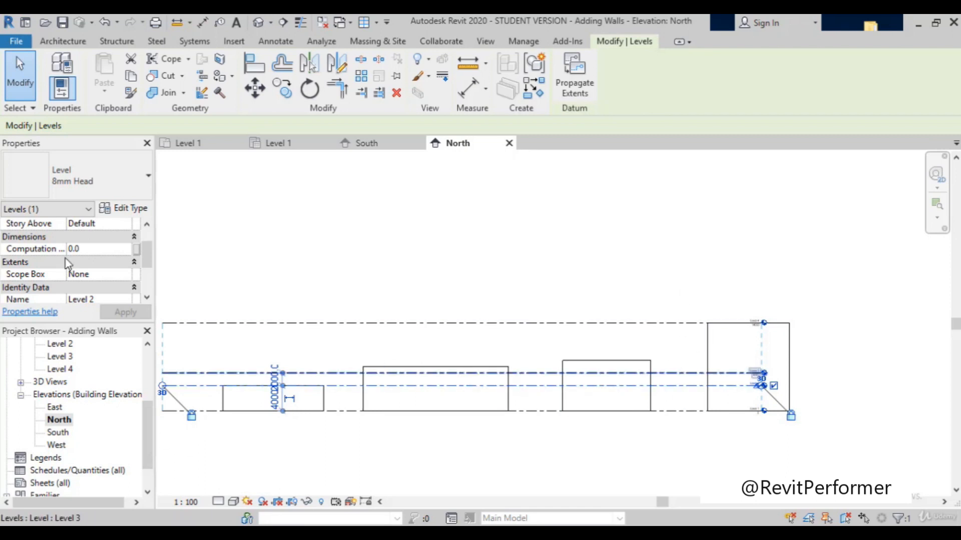
# Step: Check the Elevation and other properties of the selected Level 2
pyautogui.scroll(1, 65, 259)
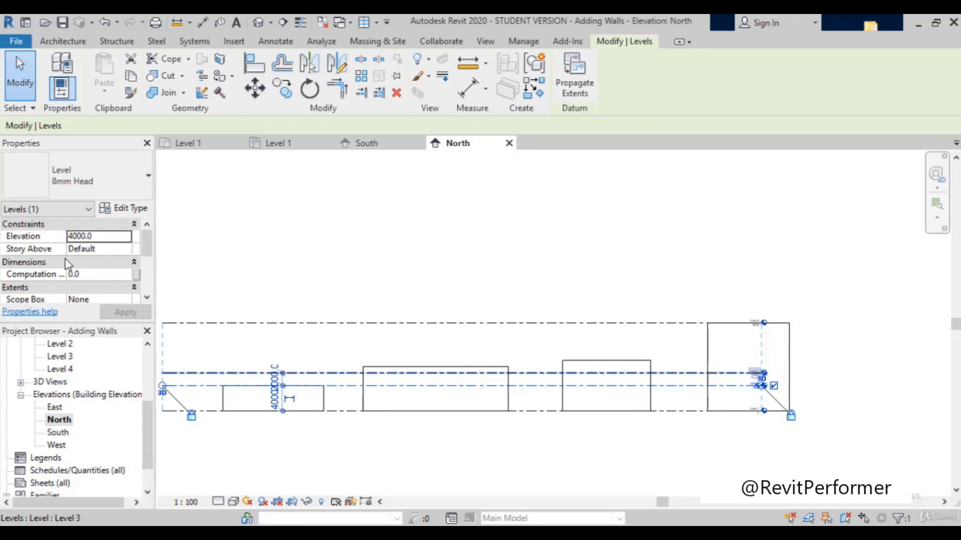
pyautogui.scroll(-2, 66, 259)
pyautogui.scroll(2, 71, 260)
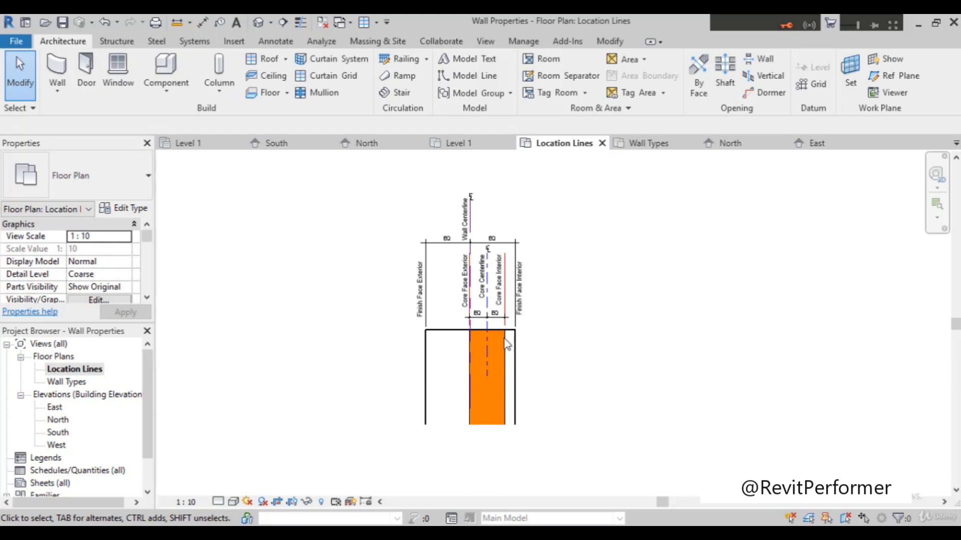
# Step: Set the detail level of the Location Lines floor plan in the Wall Properties project to Medium and examine the wall's layers
pyautogui.scroll(2, 495, 360)
pyautogui.scroll(-2, 568, 343)
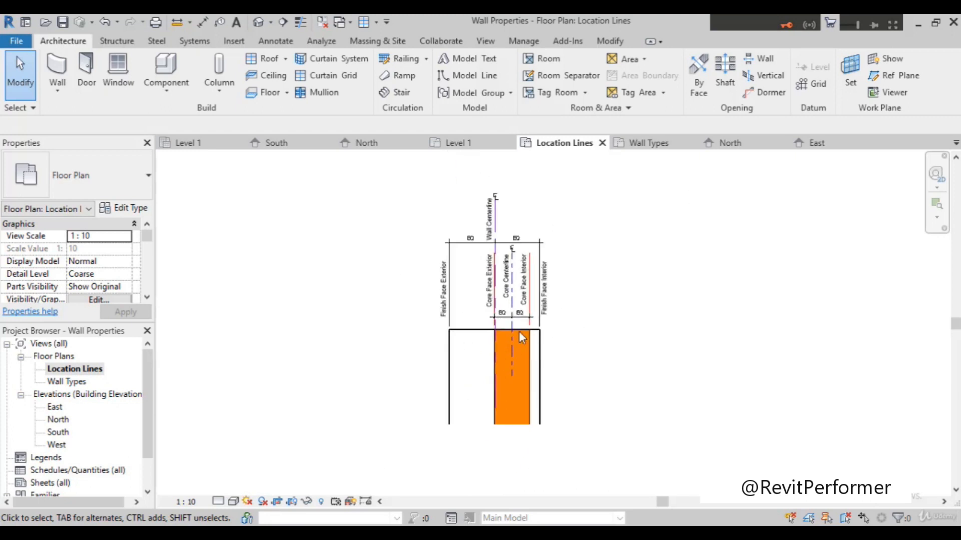
pyautogui.scroll(1, 547, 353)
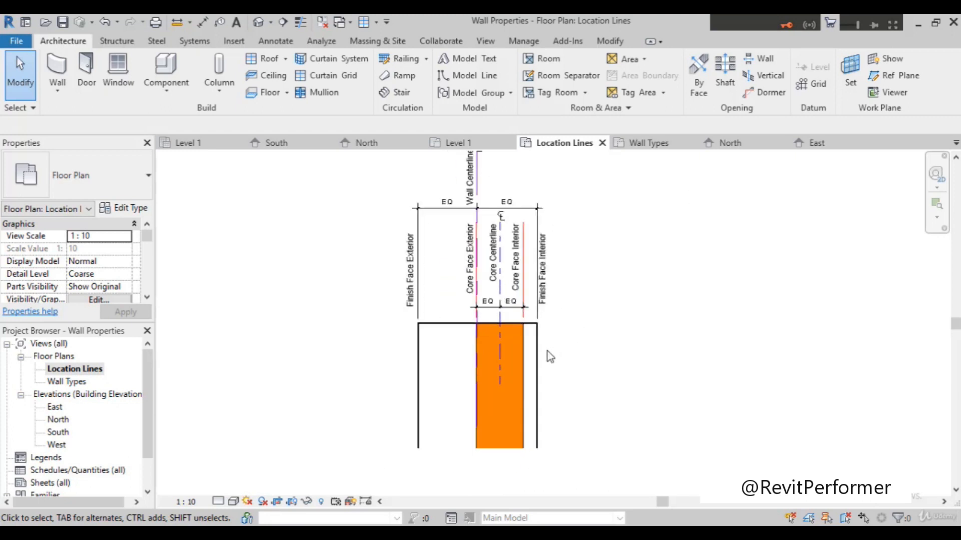
pyautogui.click(218, 502)
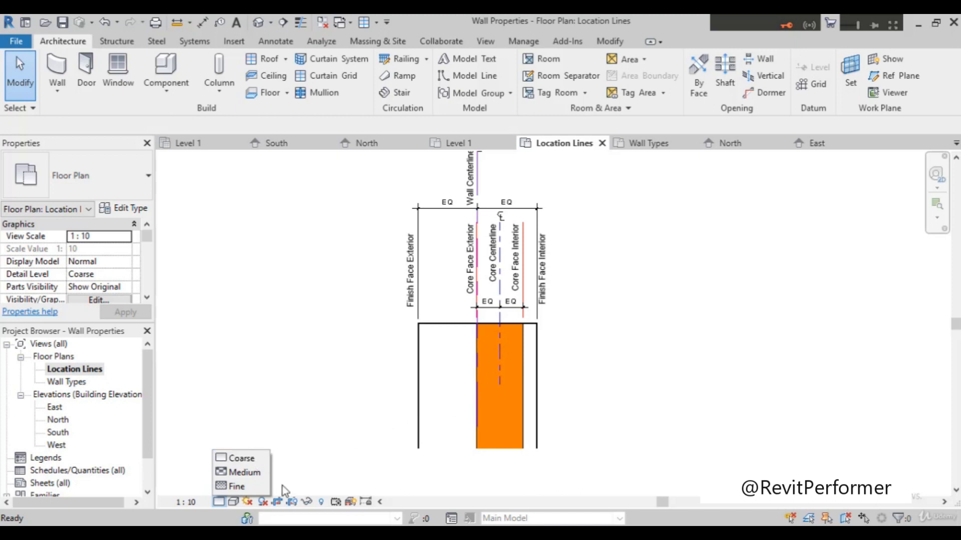
pyautogui.click(250, 472)
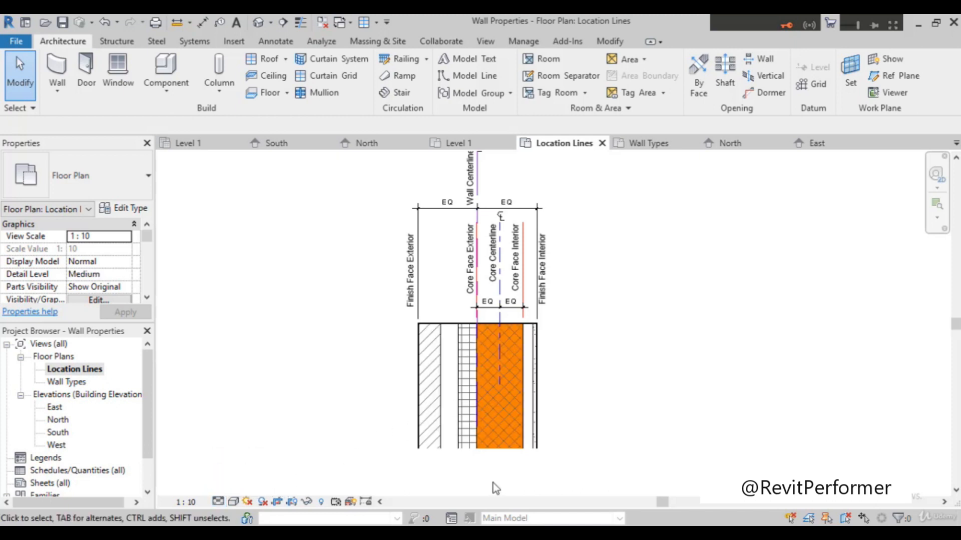
pyautogui.scroll(2, 452, 384)
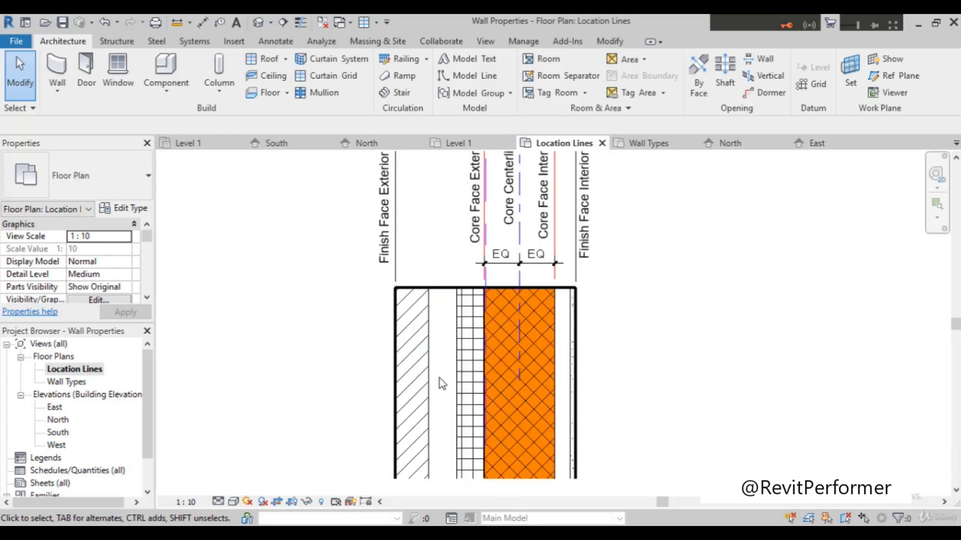
pyautogui.scroll(-2, 268, 337)
pyautogui.scroll(1, 310, 475)
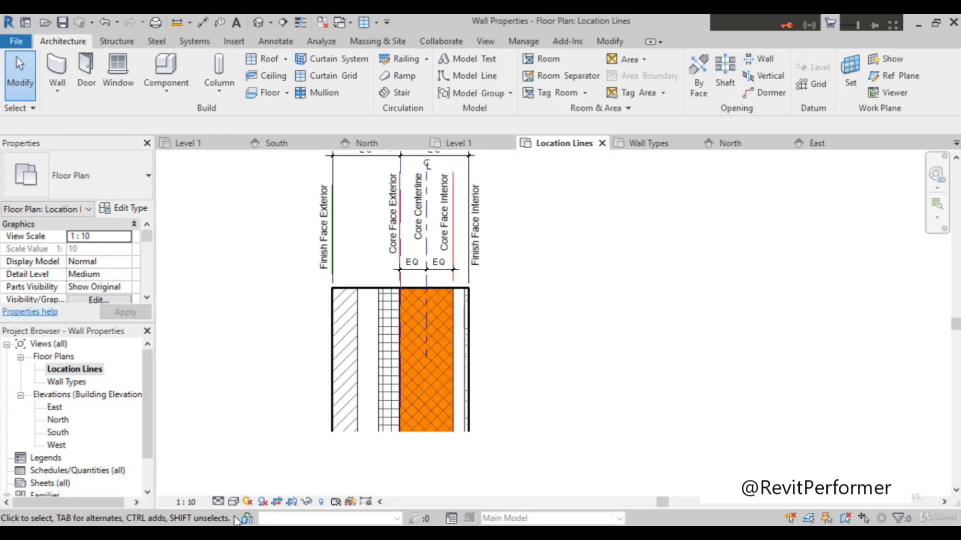
# Step: Switch the floor plan's detail level to Fine for comparison and return it to Medium
pyautogui.click(218, 502)
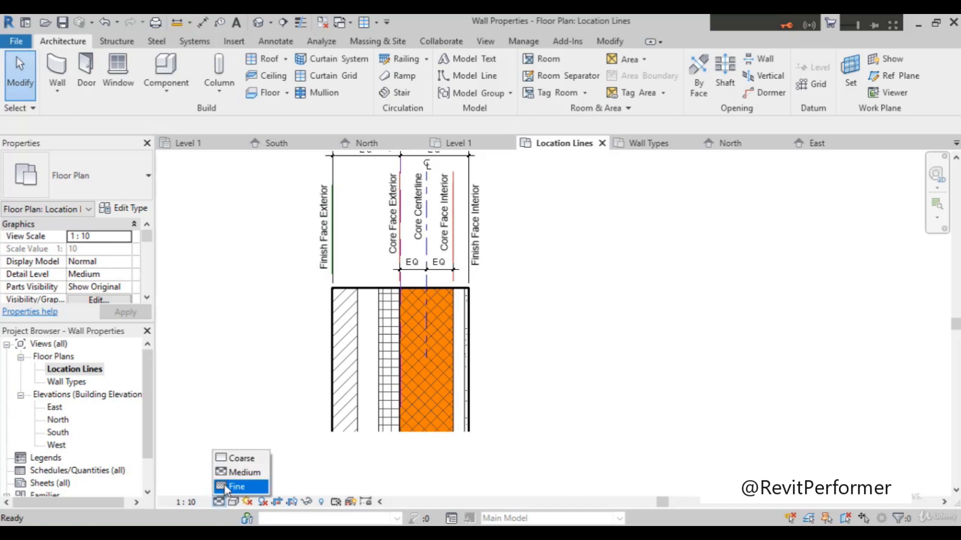
pyautogui.click(226, 486)
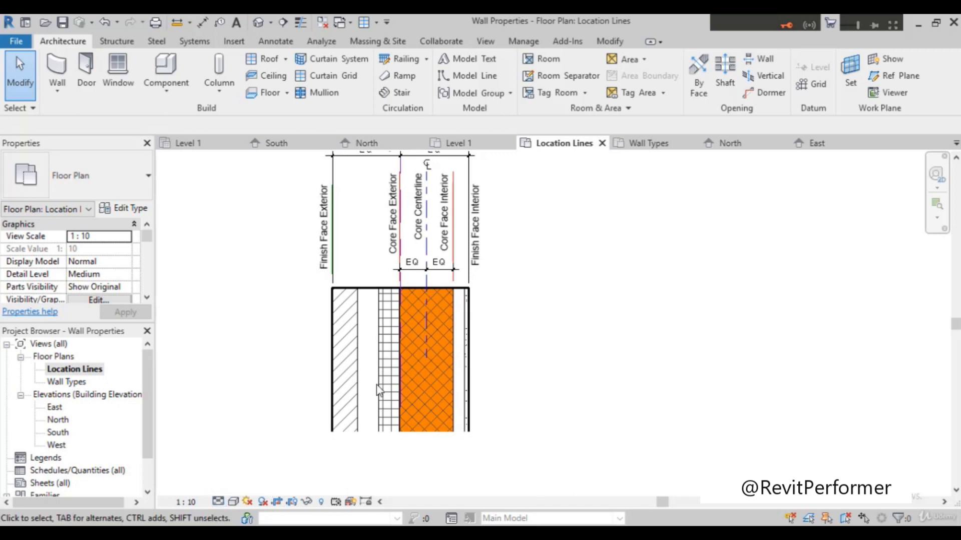
pyautogui.click(219, 502)
pyautogui.click(226, 472)
# Step: Examine the layers of the Exterior - Brick on CMU wall and select it to show its Location Line property
pyautogui.scroll(2, 363, 279)
pyautogui.scroll(-2, 362, 280)
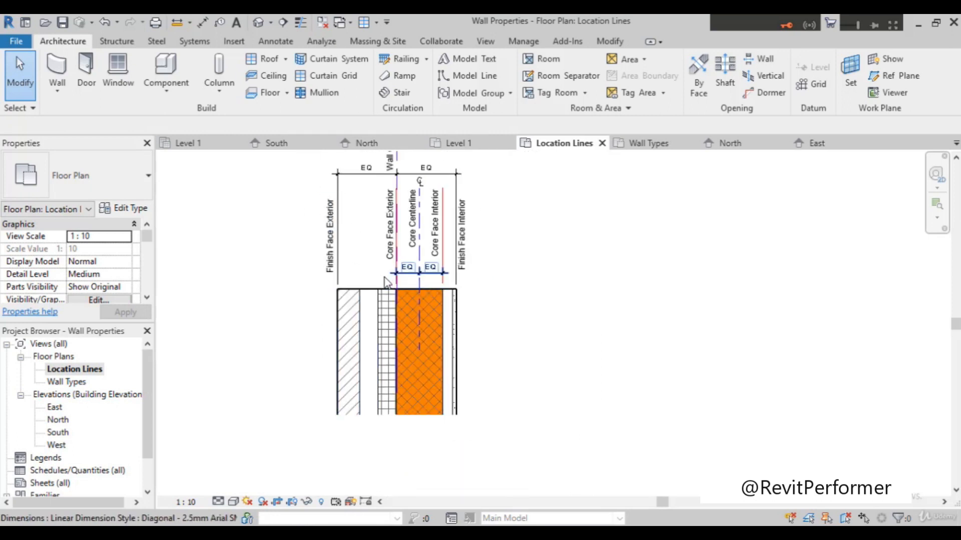
pyautogui.scroll(-2, 299, 301)
pyautogui.scroll(2, 289, 271)
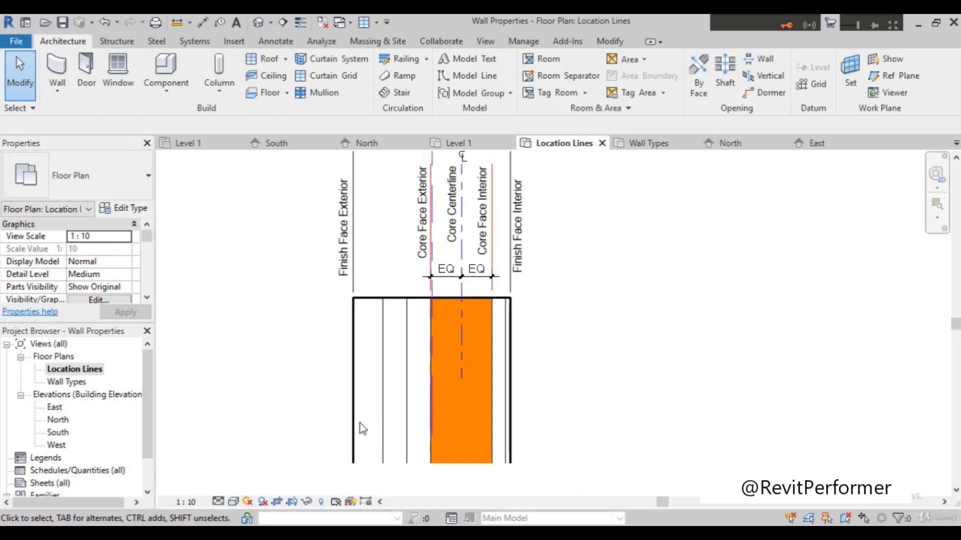
pyautogui.scroll(1, 375, 391)
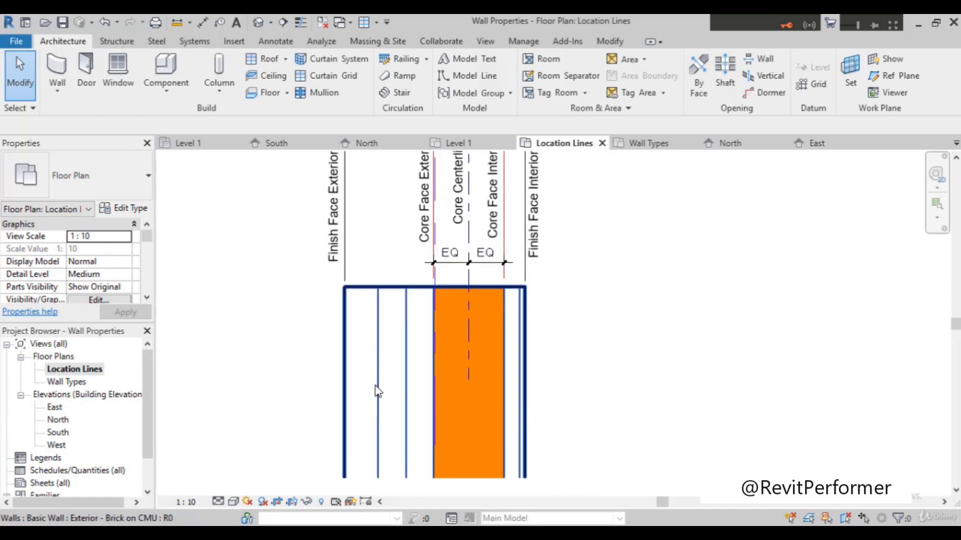
pyautogui.click(345, 397)
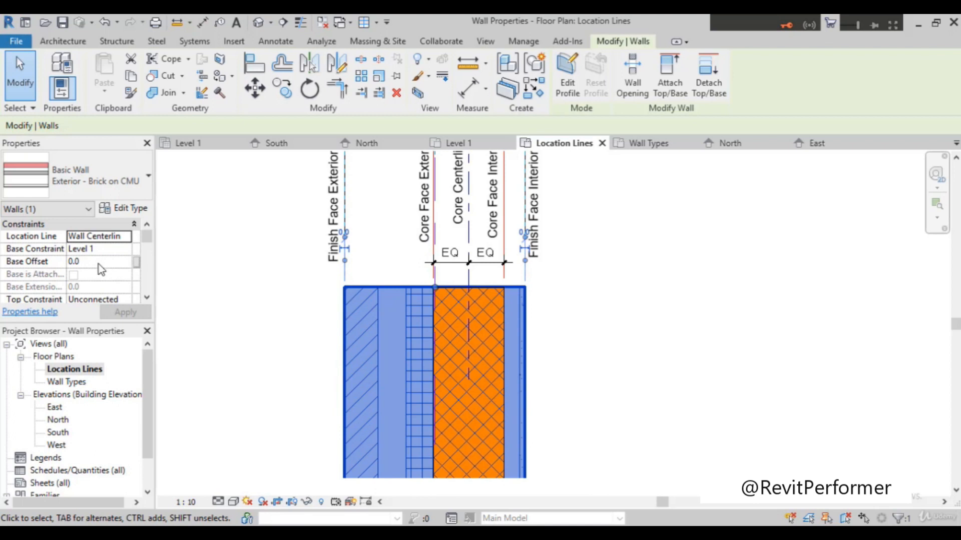
# Step: Check the constraints of the selected Exterior - Brick on CMU wall and examine its layers, core and finish faces in the plan
pyautogui.scroll(-1, 19, 291)
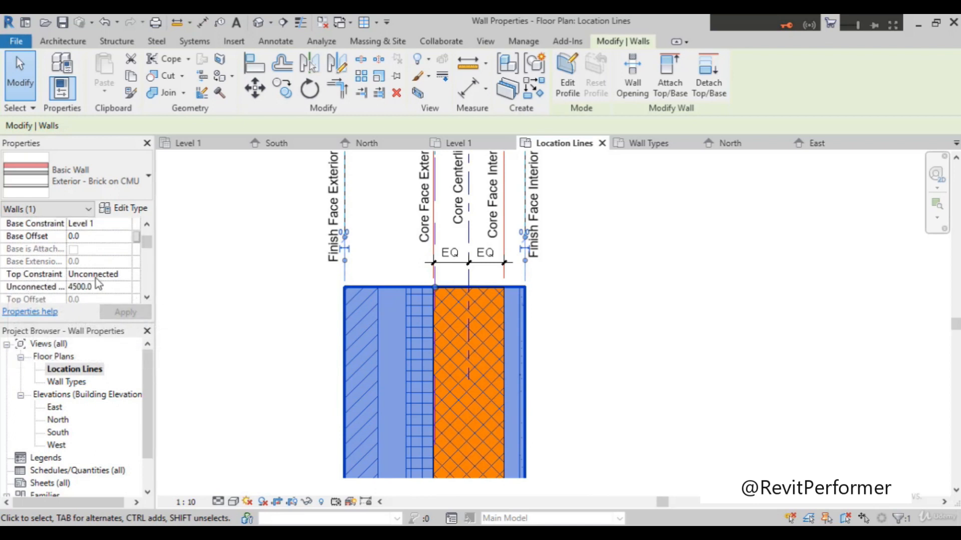
pyautogui.scroll(1, 108, 285)
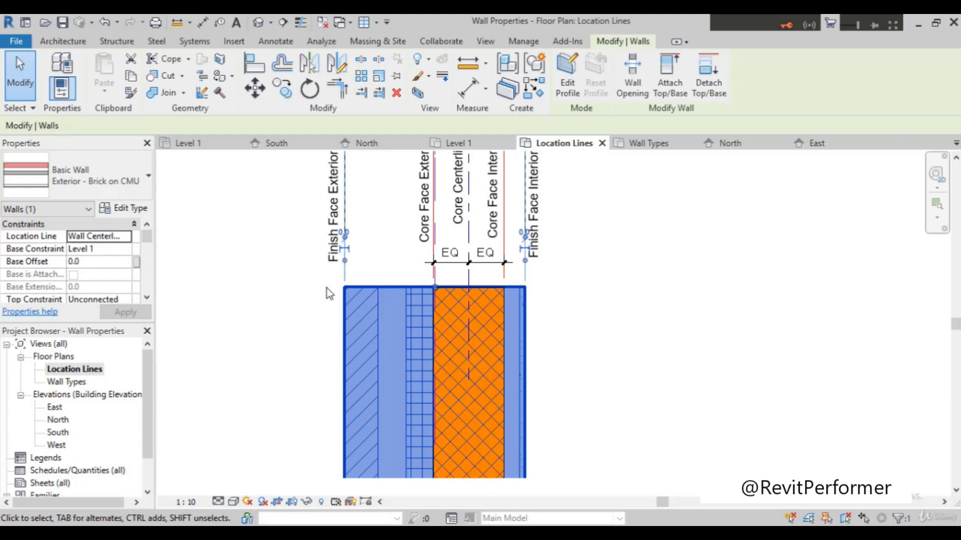
pyautogui.scroll(-1, 326, 288)
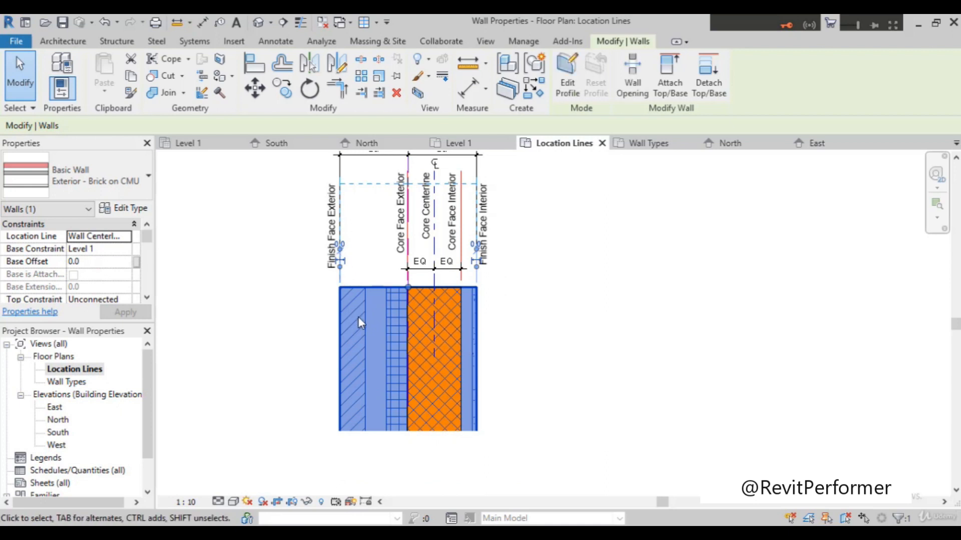
pyautogui.scroll(1, 359, 317)
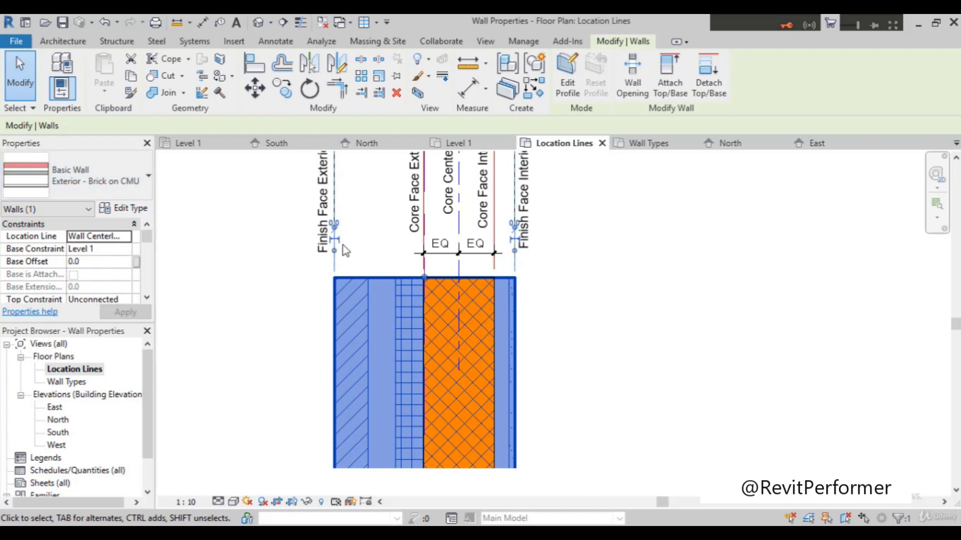
pyautogui.scroll(-2, 462, 292)
pyautogui.scroll(2, 558, 235)
pyautogui.scroll(-2, 488, 229)
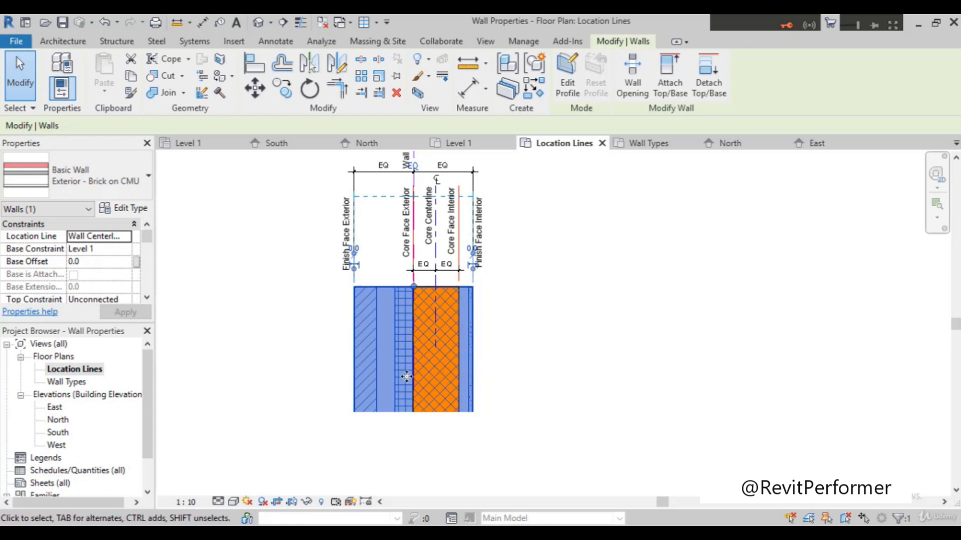
pyautogui.scroll(1, 366, 347)
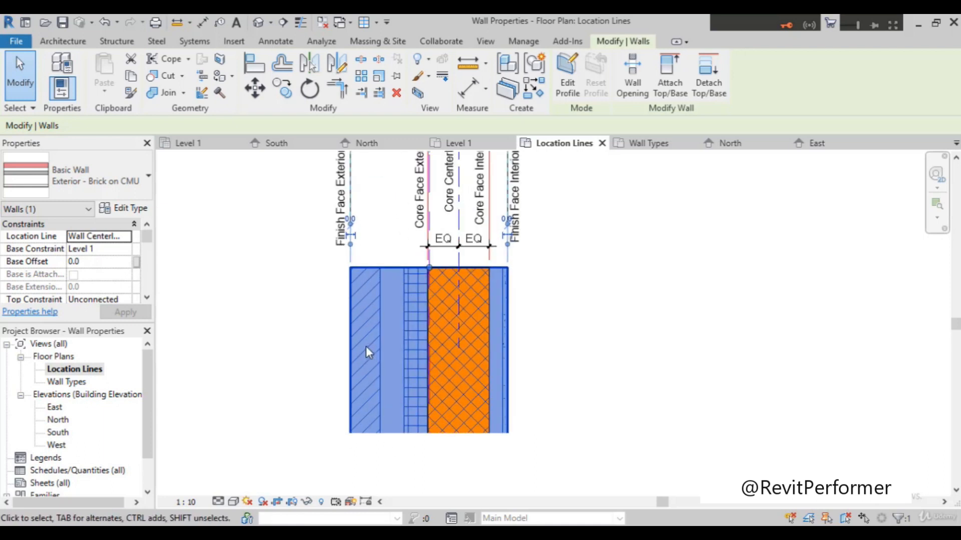
pyautogui.scroll(1, 366, 347)
pyautogui.scroll(-1, 365, 348)
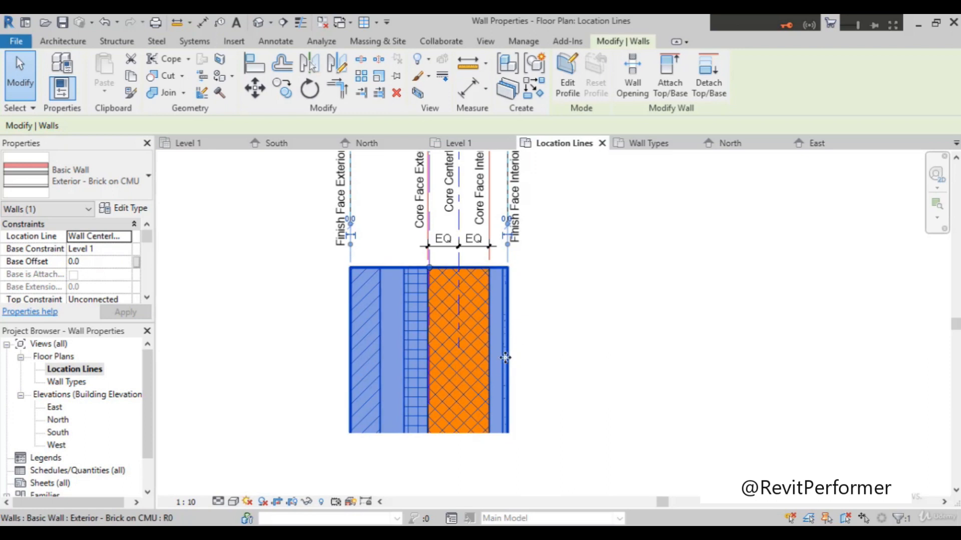
# Step: Examine the Wall Centerline, Core Centerline, Core Face and Finish Face labels and compare them with the wall's Location Line property
pyautogui.scroll(-1, 511, 311)
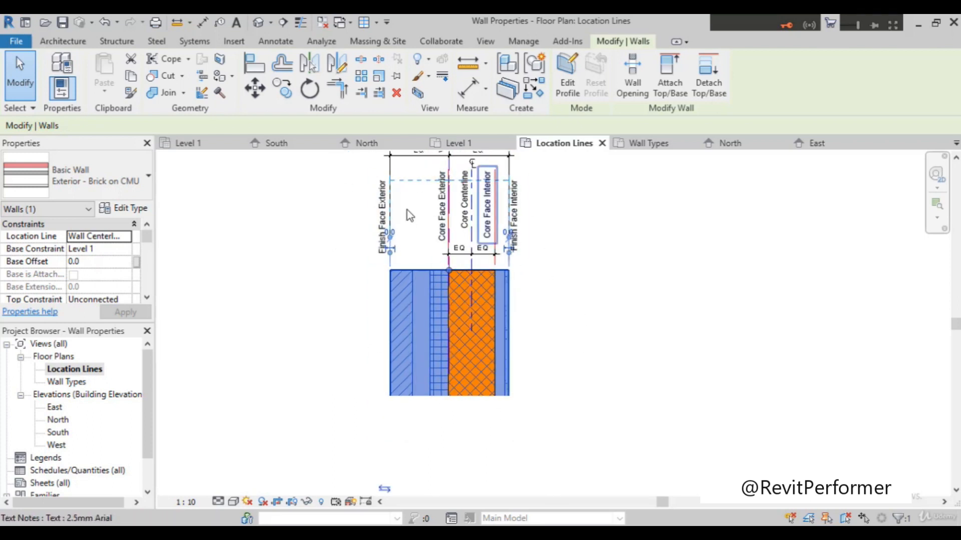
pyautogui.scroll(2, 407, 210)
pyautogui.scroll(-2, 377, 259)
pyautogui.scroll(2, 385, 192)
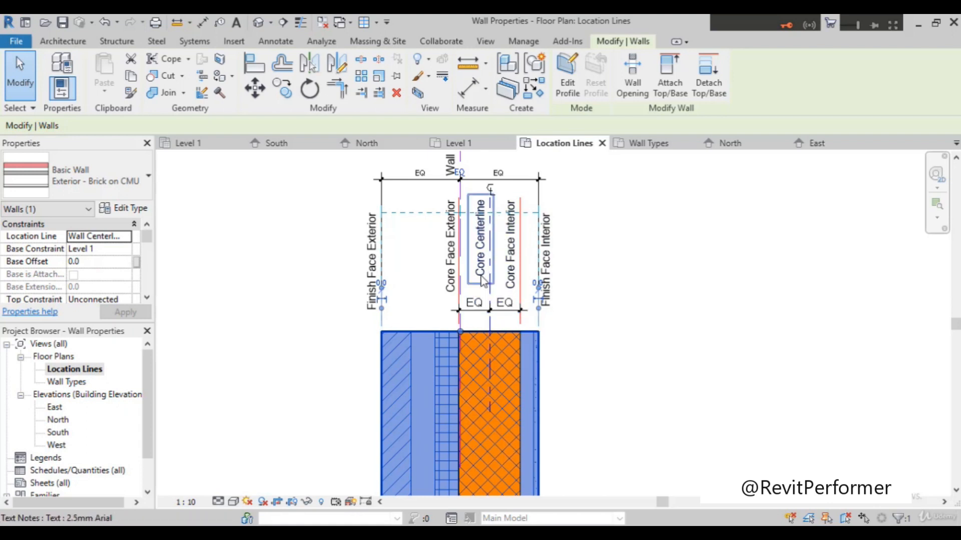
pyautogui.scroll(-1, 463, 291)
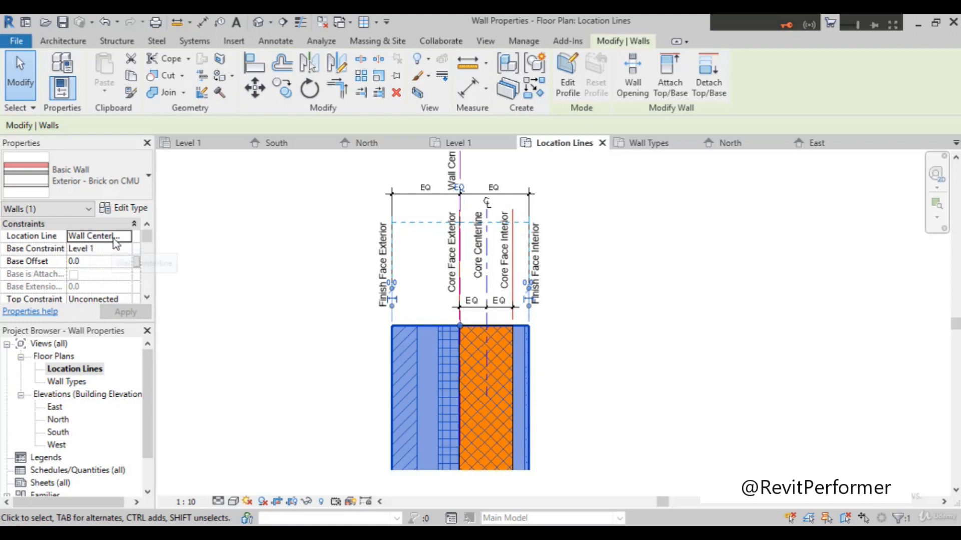
pyautogui.scroll(-2, 539, 290)
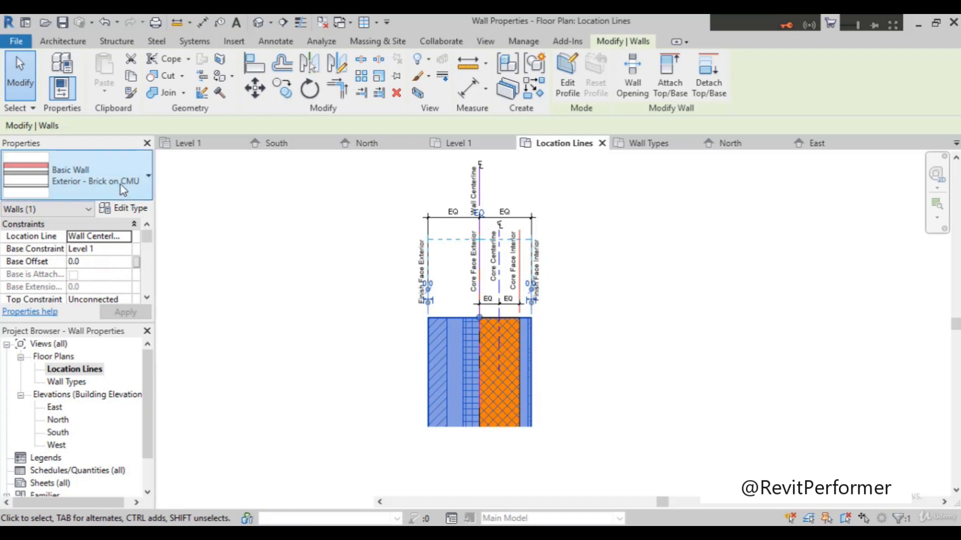
# Step: Look through the wall types available for the selected wall, leave its type unchanged and deselect the wall
pyautogui.click(100, 180)
pyautogui.scroll(-2, 112, 390)
pyautogui.scroll(4, 111, 413)
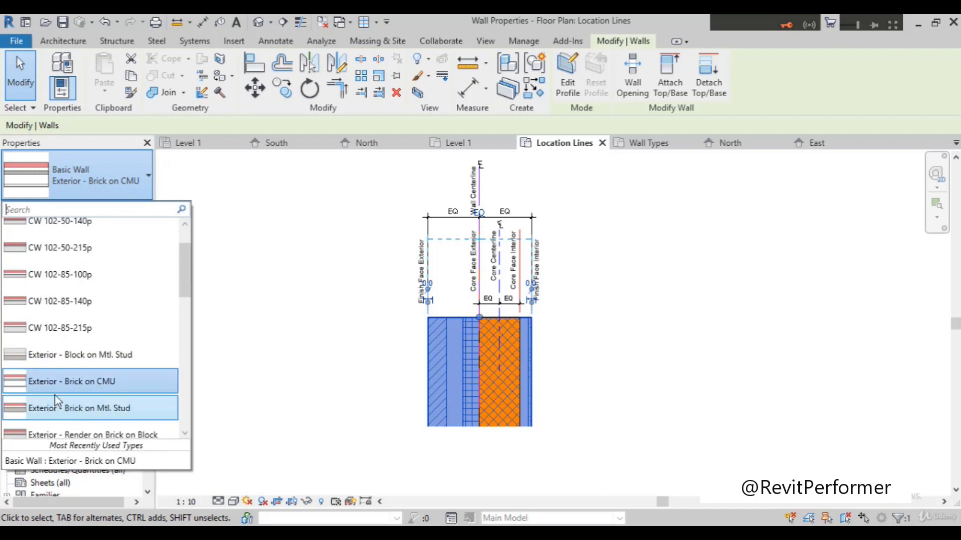
pyautogui.click(281, 248)
pyautogui.scroll(3, 554, 400)
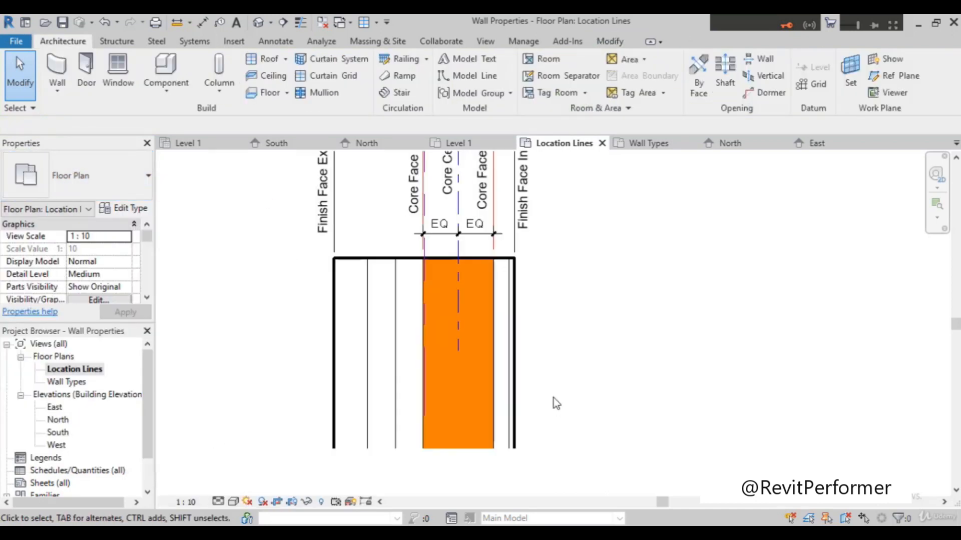
pyautogui.scroll(-1, 553, 400)
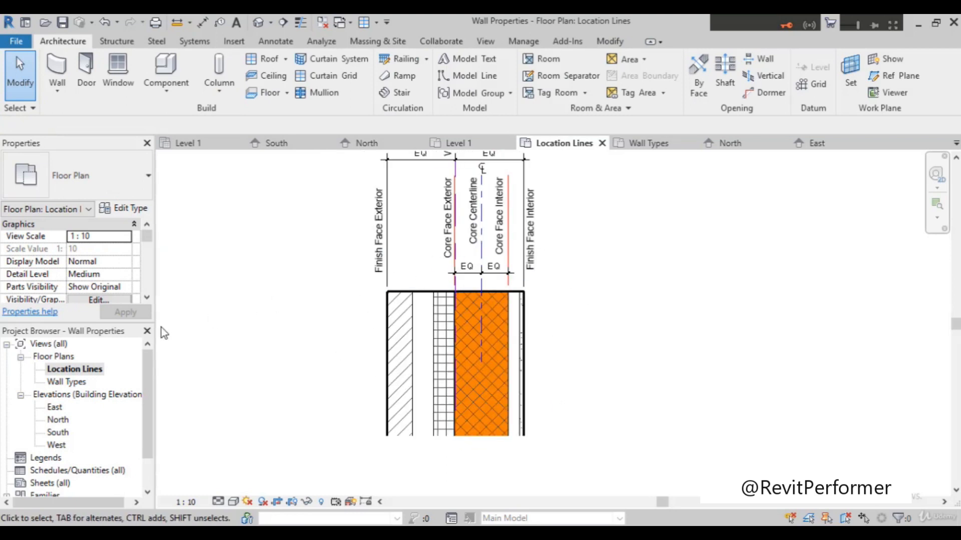
# Step: Open the Wall Types floor plan and examine its rectangular layout of exterior walls
pyautogui.doubleClick(66, 382)
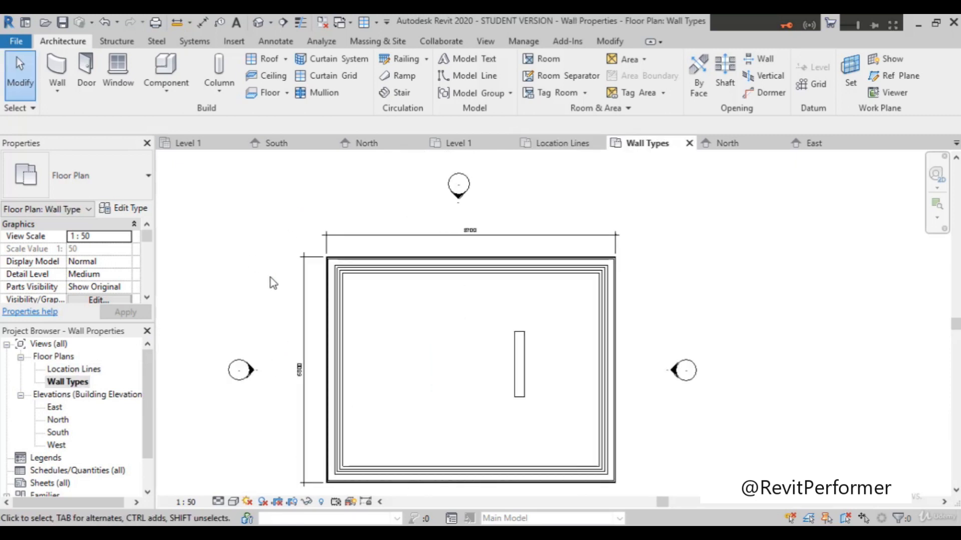
pyautogui.scroll(2, 270, 278)
pyautogui.scroll(-2, 270, 277)
pyautogui.scroll(3, 283, 440)
pyautogui.scroll(-2, 284, 439)
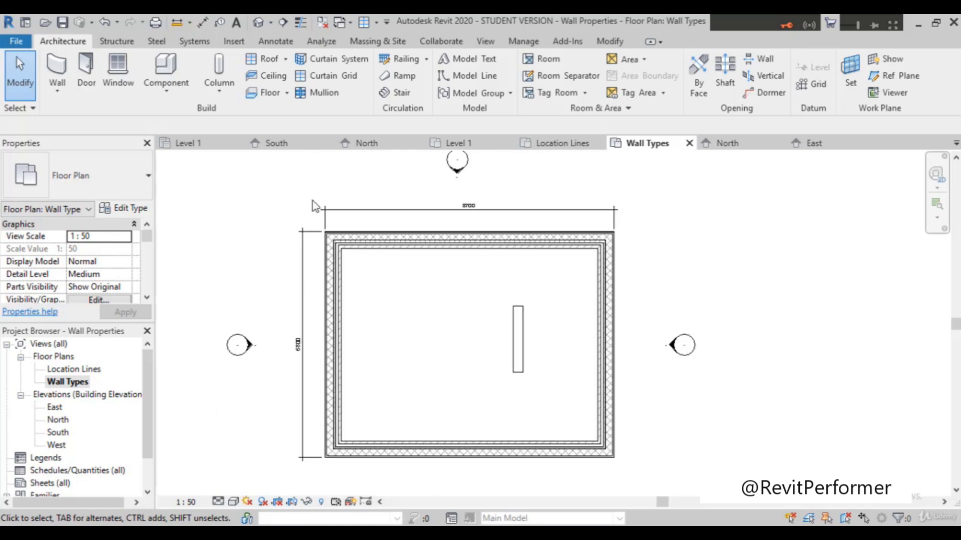
pyautogui.scroll(2, 369, 236)
pyautogui.scroll(-1, 479, 244)
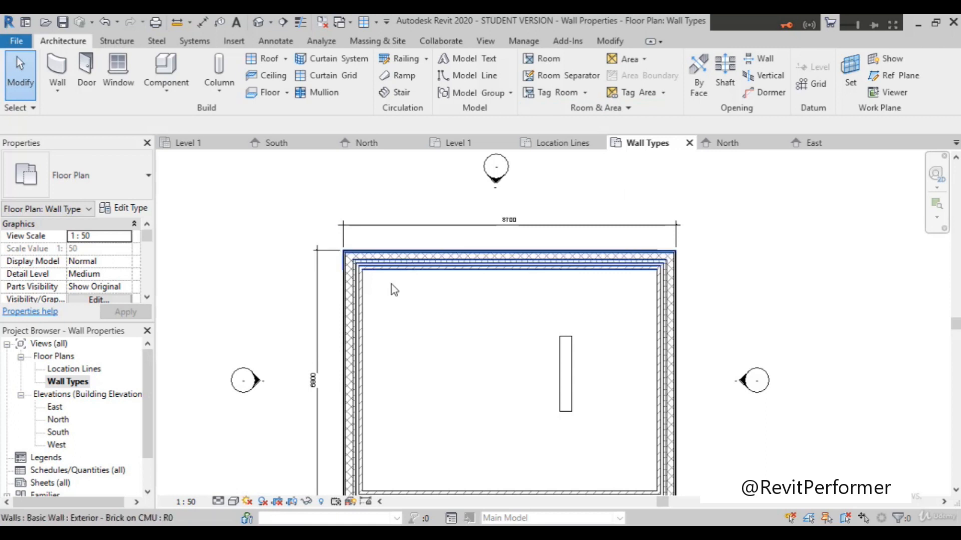
pyautogui.scroll(-1, 404, 268)
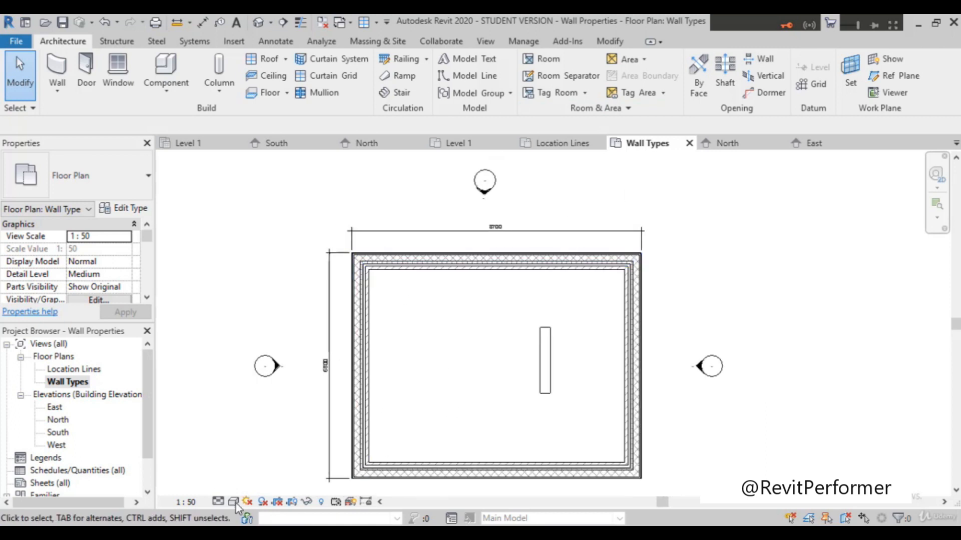
# Step: Review the detail level options of the Wall Types floor plan and keep the level at Medium
pyautogui.click(219, 502)
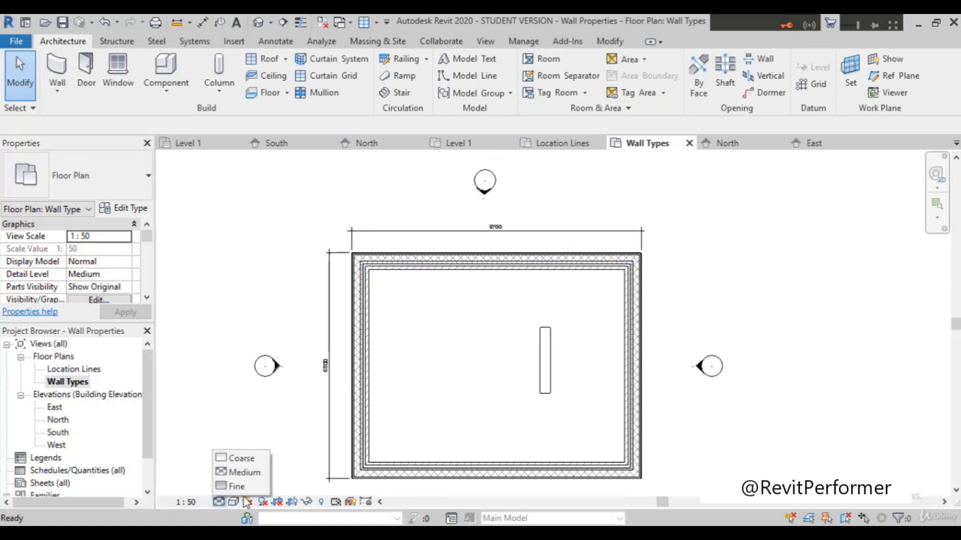
pyautogui.click(251, 482)
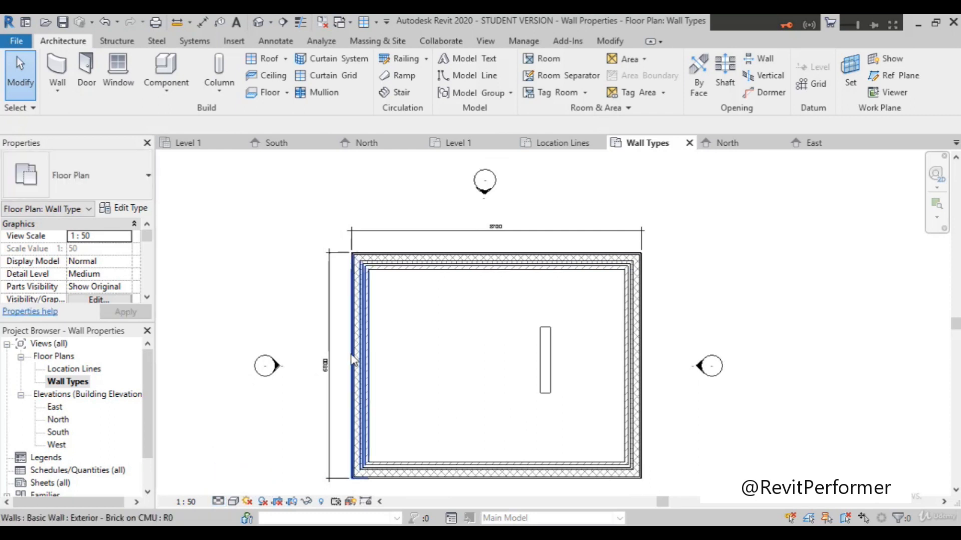
pyautogui.scroll(-2, 410, 382)
pyautogui.scroll(3, 412, 381)
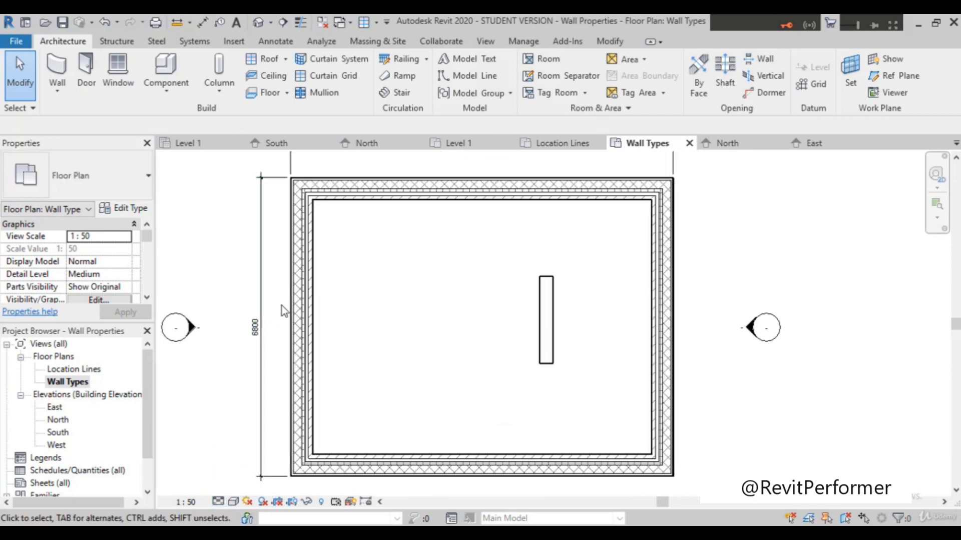
# Step: Examine the layers of the exterior walls and the overall dimensions in the Wall Types floor plan
pyautogui.scroll(2, 281, 305)
pyautogui.scroll(-1, 283, 310)
pyautogui.scroll(-2, 275, 345)
pyautogui.scroll(5, 266, 333)
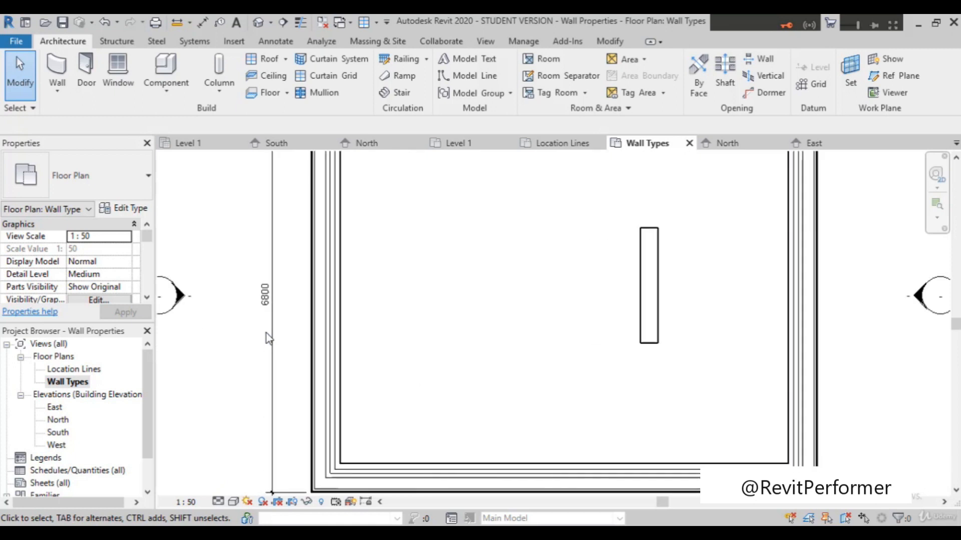
pyautogui.scroll(-4, 266, 313)
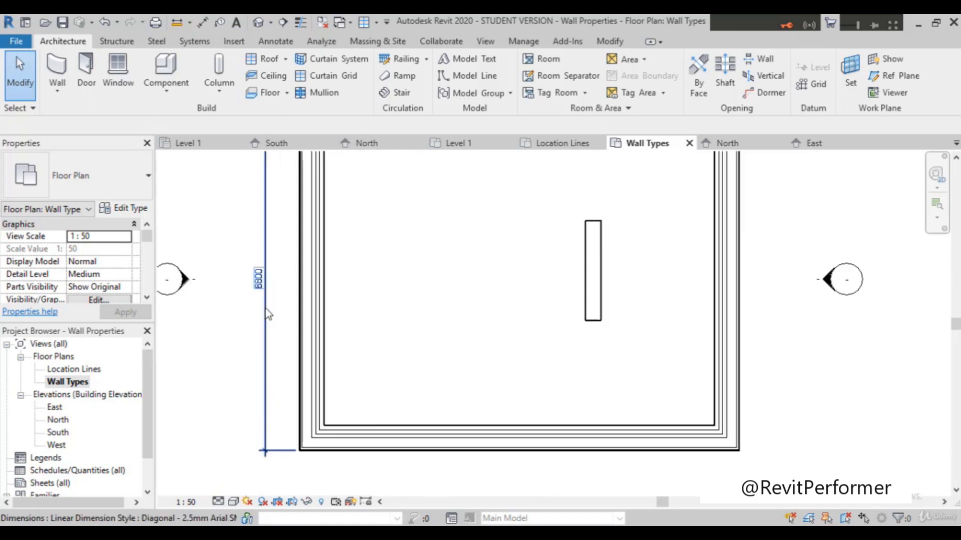
pyautogui.scroll(3, 349, 225)
pyautogui.scroll(3, 379, 203)
pyautogui.scroll(-4, 382, 215)
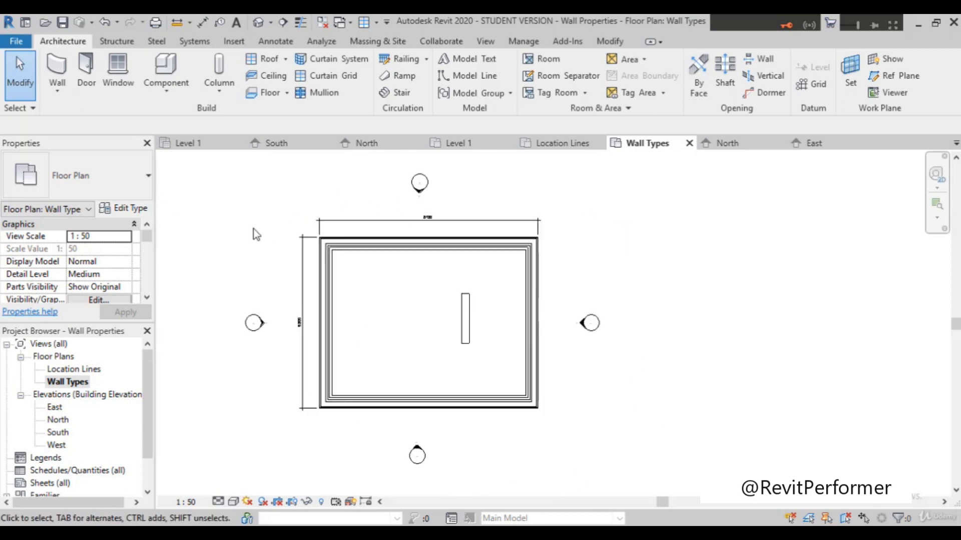
pyautogui.scroll(2, 253, 229)
pyautogui.scroll(2, 453, 250)
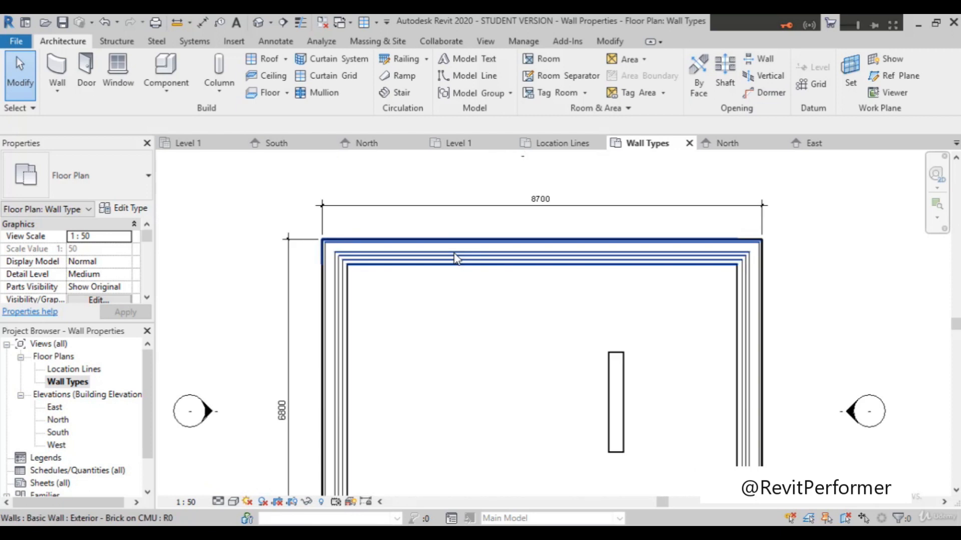
# Step: Select the north exterior wall and check its Location Line property, keeping Wall Centerline
pyautogui.click(416, 252)
pyautogui.scroll(-1, 59, 241)
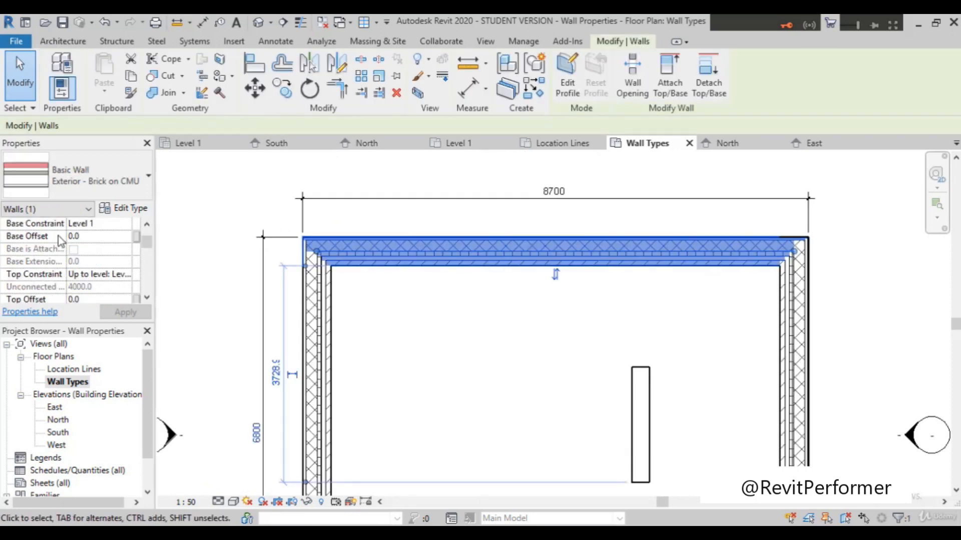
pyautogui.scroll(1, 83, 244)
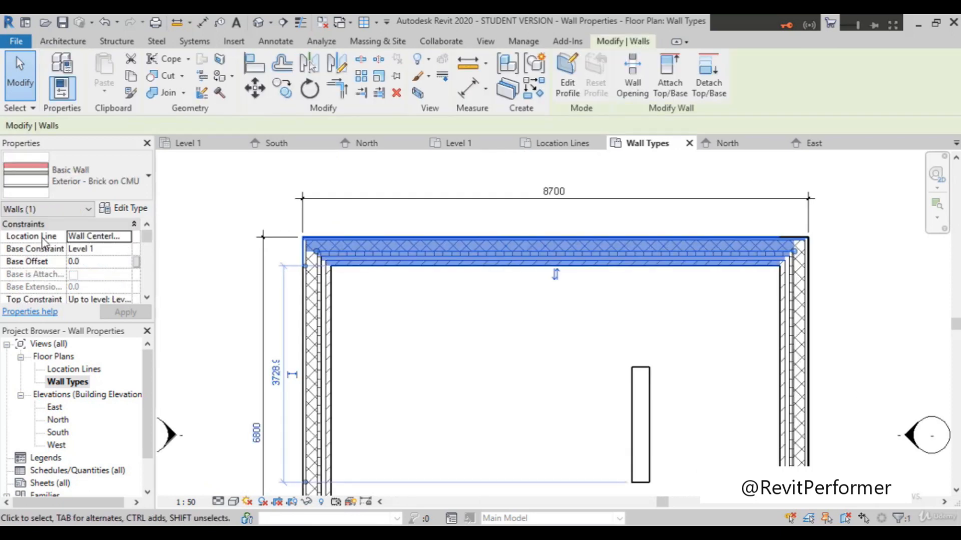
pyautogui.click(120, 239)
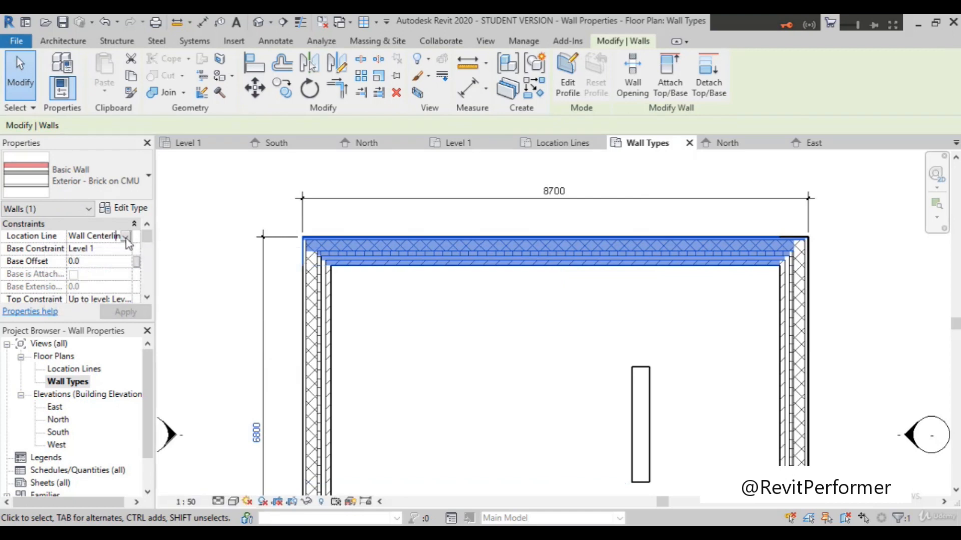
pyautogui.click(126, 237)
pyautogui.scroll(-1, 359, 278)
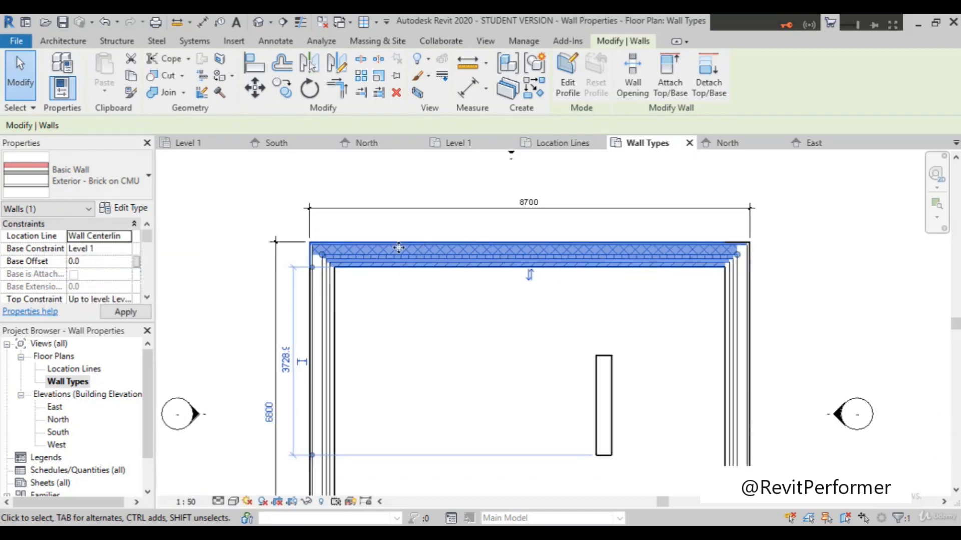
# Step: Flip the orientation of the north exterior wall about its centerline and examine the reversed layers and corner joins
pyautogui.scroll(-1, 399, 247)
pyautogui.scroll(1, 473, 288)
pyautogui.scroll(-1, 496, 267)
pyautogui.scroll(3, 495, 267)
pyautogui.click(509, 251)
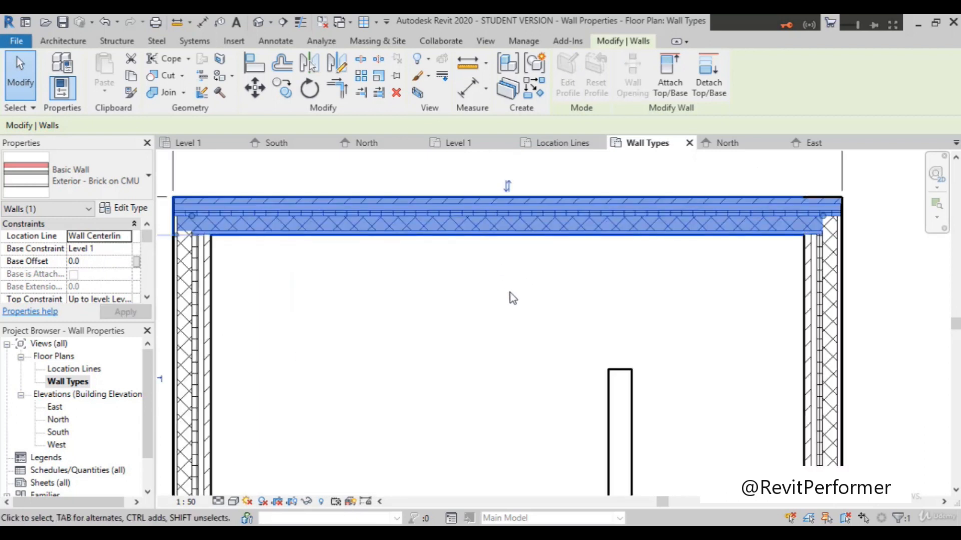
pyautogui.scroll(-2, 512, 296)
pyautogui.scroll(1, 514, 243)
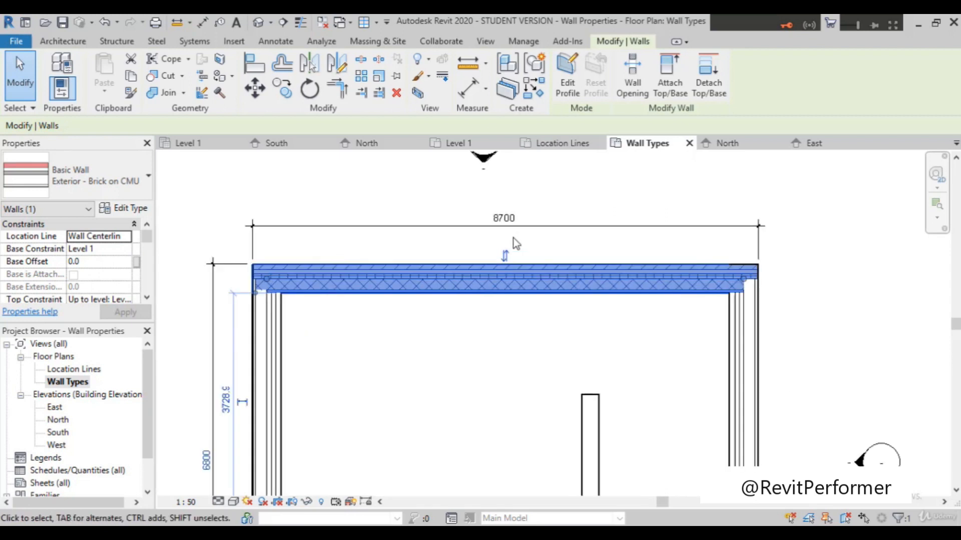
pyautogui.scroll(-1, 366, 439)
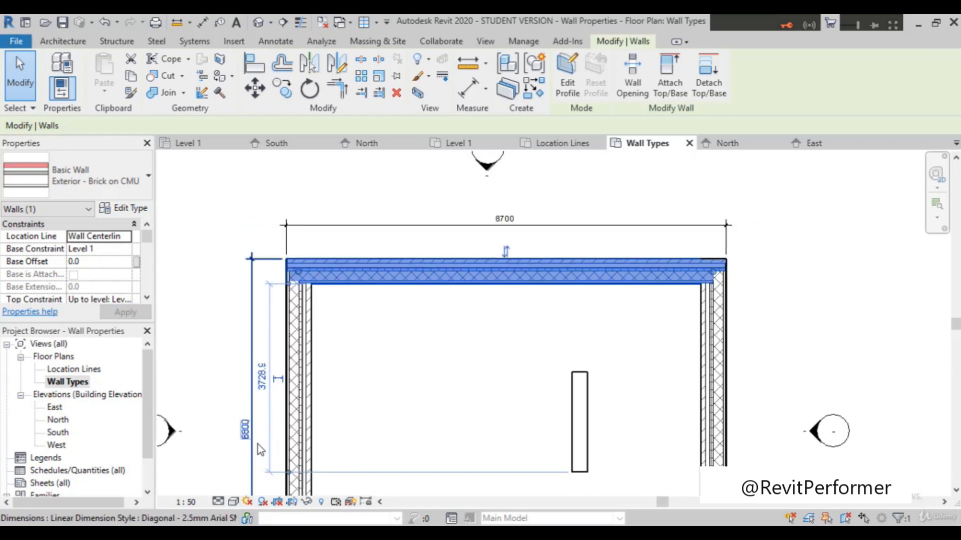
pyautogui.scroll(-2, 487, 304)
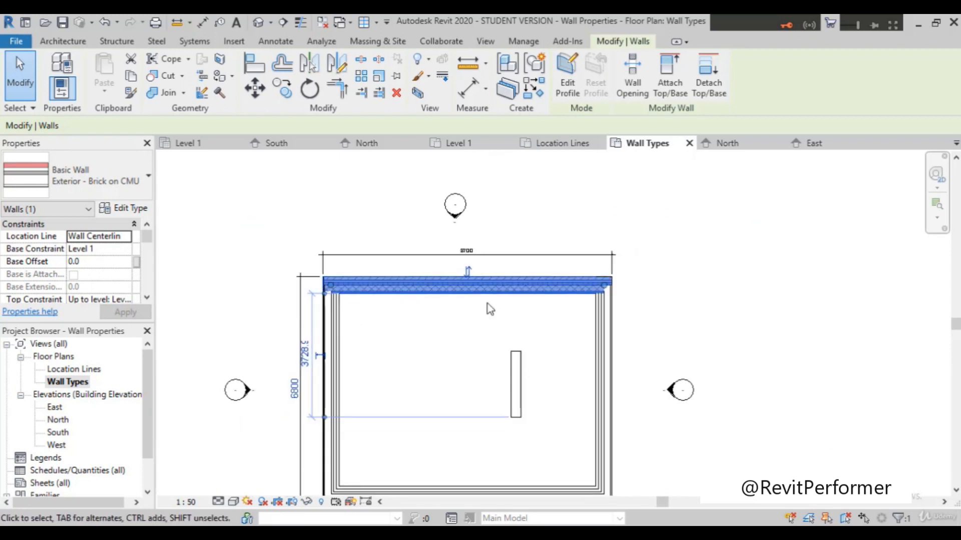
# Step: Select the east exterior wall and flip its orientation about its centerline
pyautogui.click(597, 409)
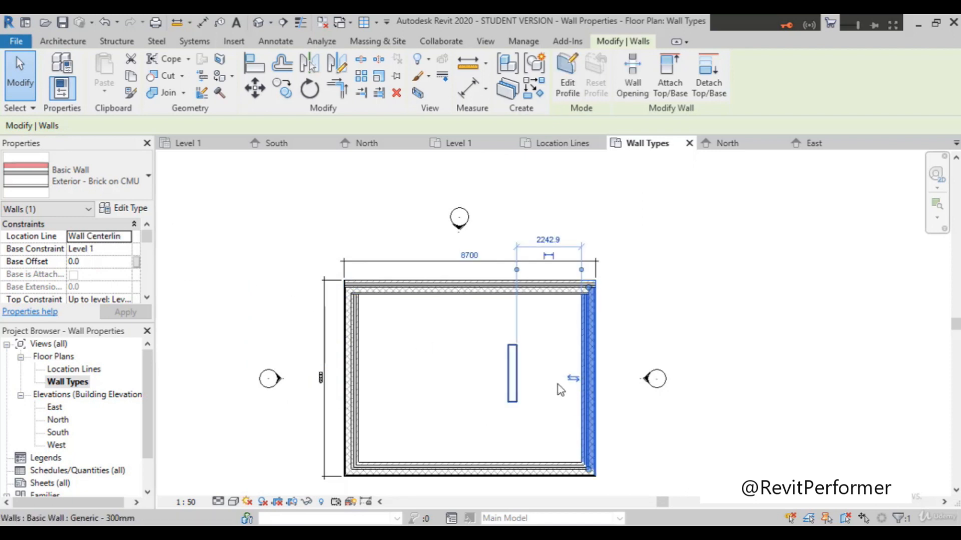
pyautogui.scroll(2, 611, 395)
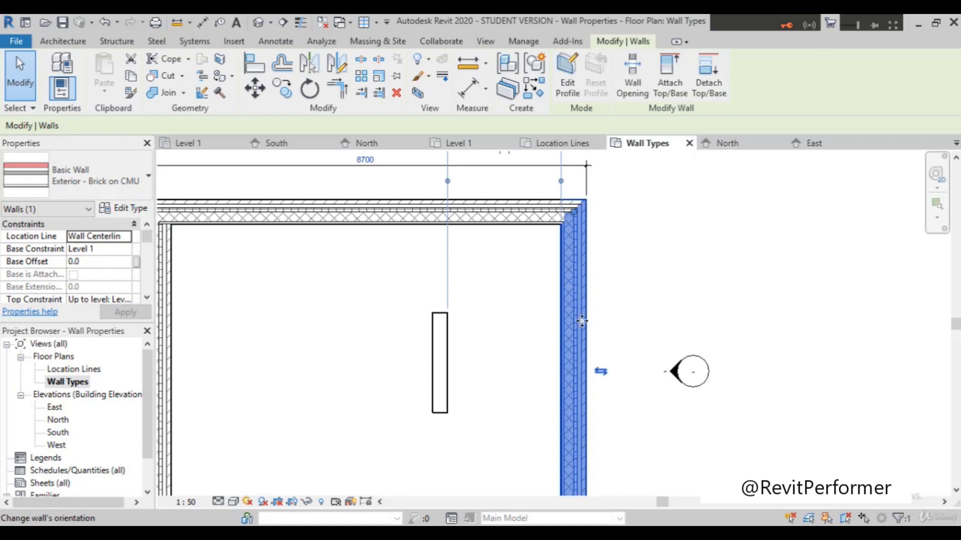
# Step: Examine the overall plan dimensions and corner joins around the flipped east exterior wall
pyautogui.scroll(-3, 573, 253)
pyautogui.scroll(2, 469, 222)
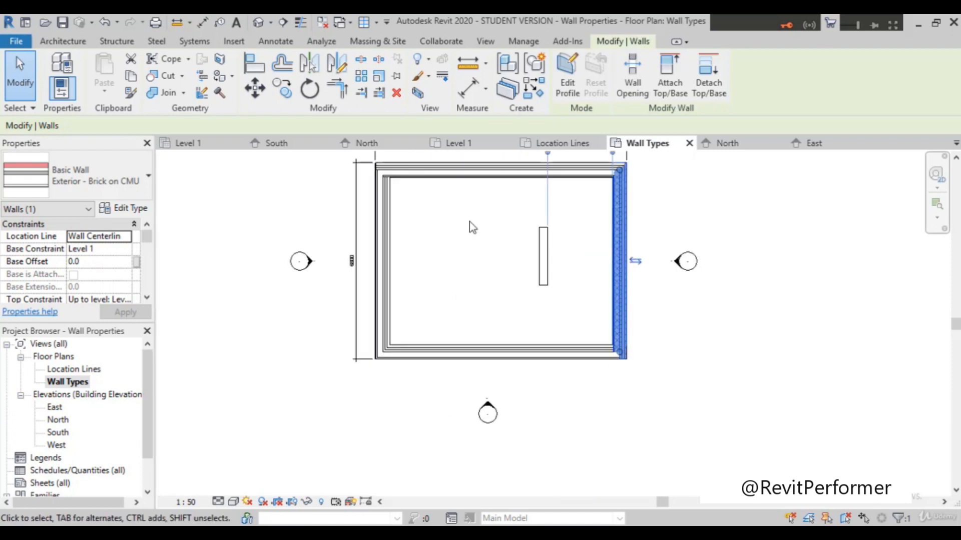
pyautogui.scroll(-1, 458, 280)
pyautogui.scroll(3, 446, 353)
pyautogui.scroll(-3, 369, 387)
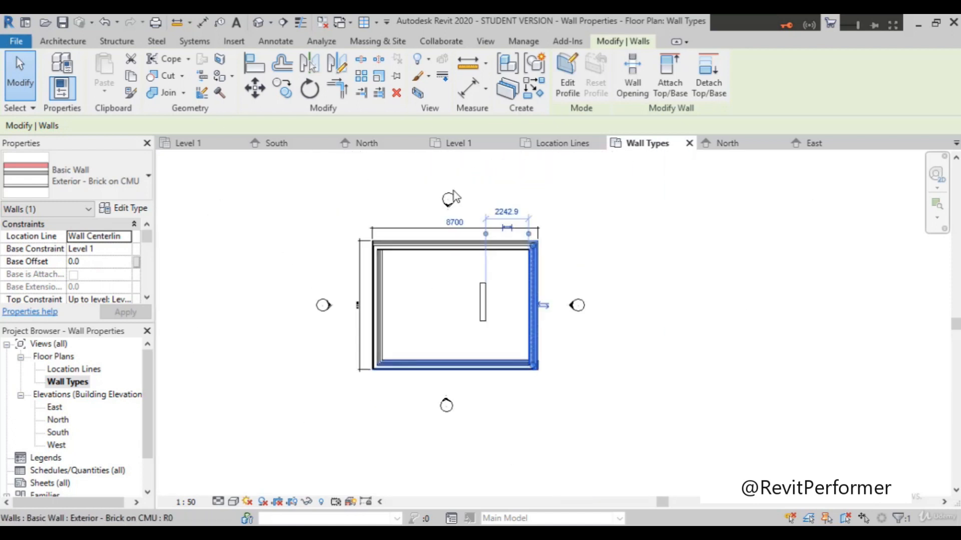
pyautogui.scroll(2, 412, 167)
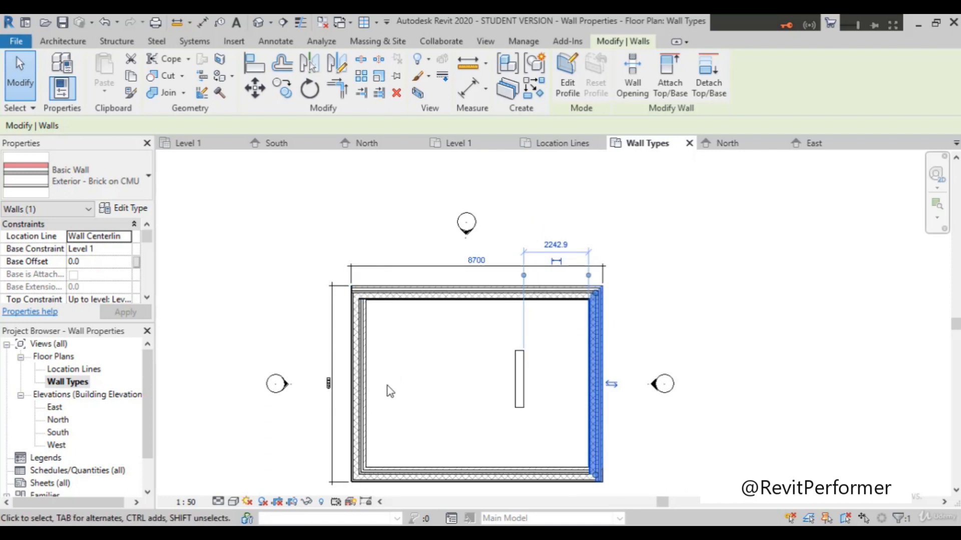
pyautogui.scroll(1, 391, 391)
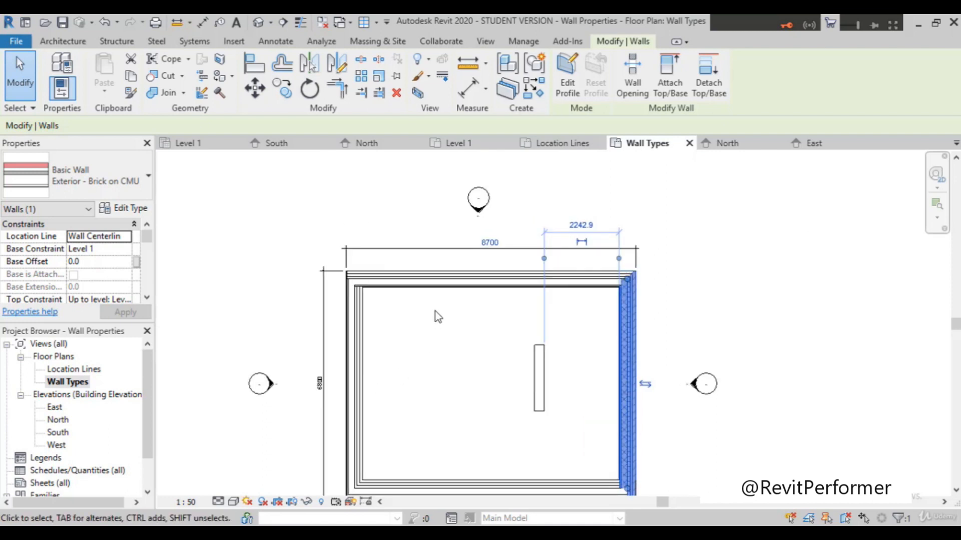
# Step: Flip the orientation of the north and west exterior walls about their wall centerlines
pyautogui.click(452, 284)
pyautogui.scroll(1, 480, 270)
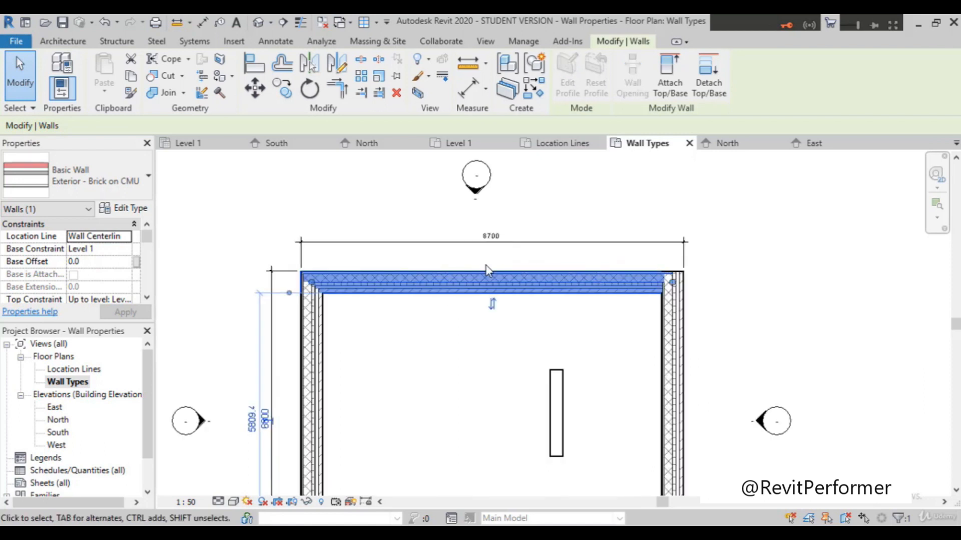
pyautogui.click(325, 336)
pyautogui.scroll(-3, 349, 365)
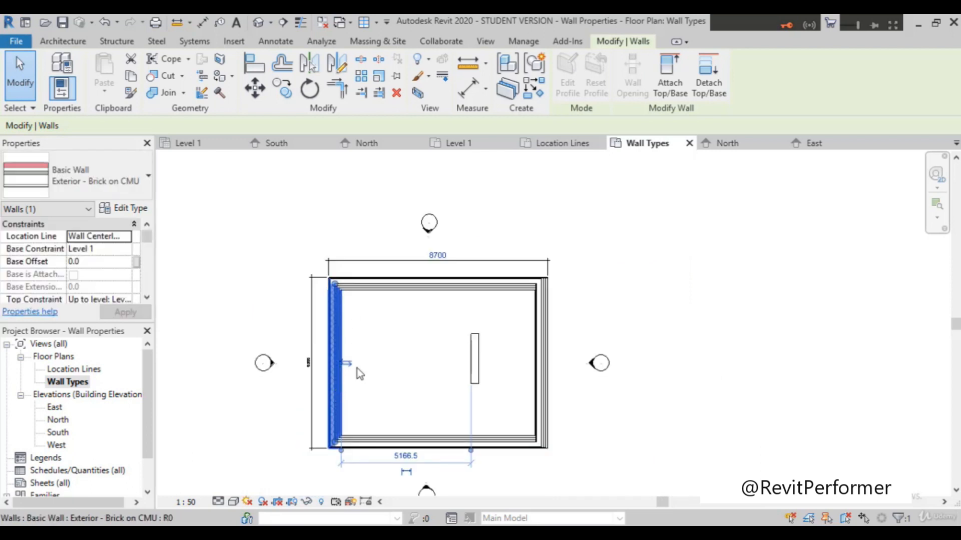
pyautogui.scroll(1, 407, 484)
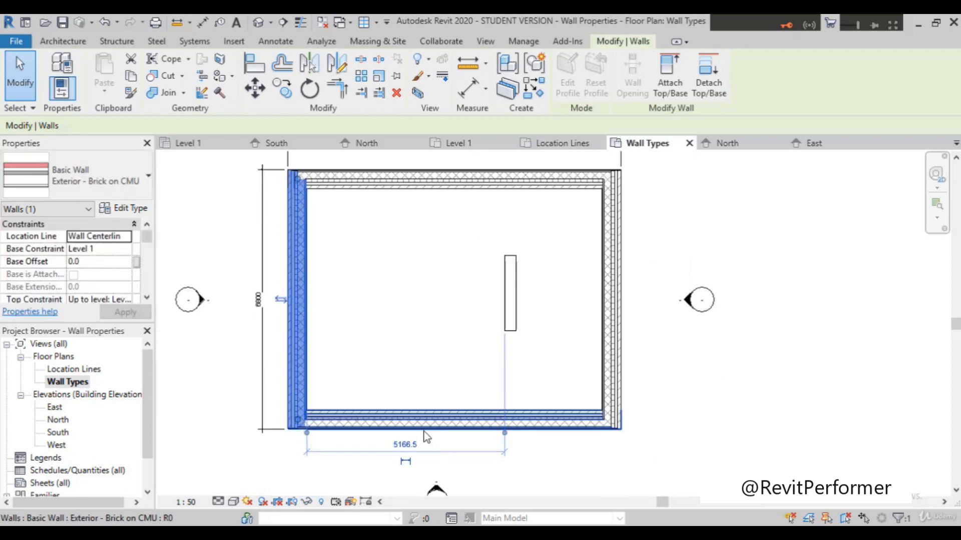
# Step: Select the north exterior wall and set its Location Line to Core Centerline
pyautogui.scroll(-2, 425, 440)
pyautogui.scroll(2, 455, 277)
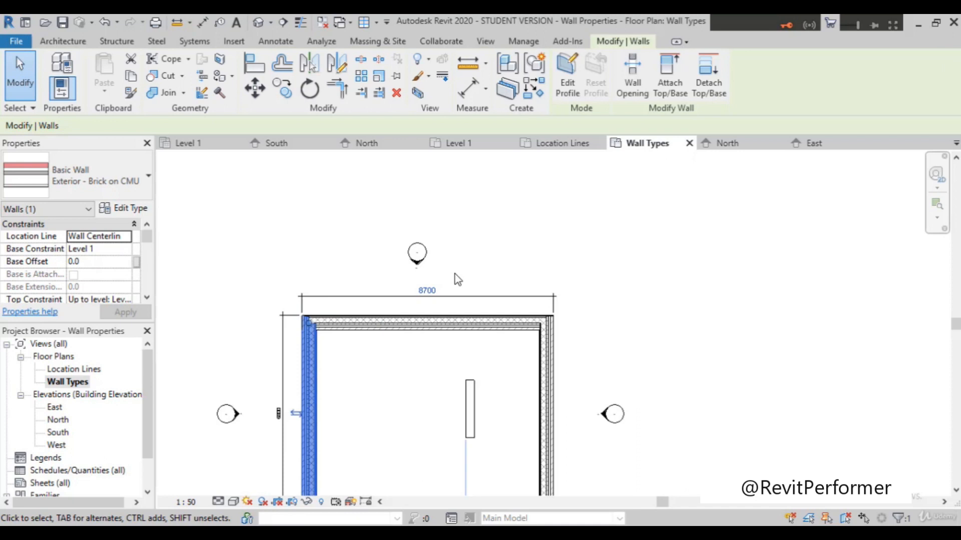
pyautogui.scroll(-1, 429, 317)
pyautogui.scroll(2, 394, 291)
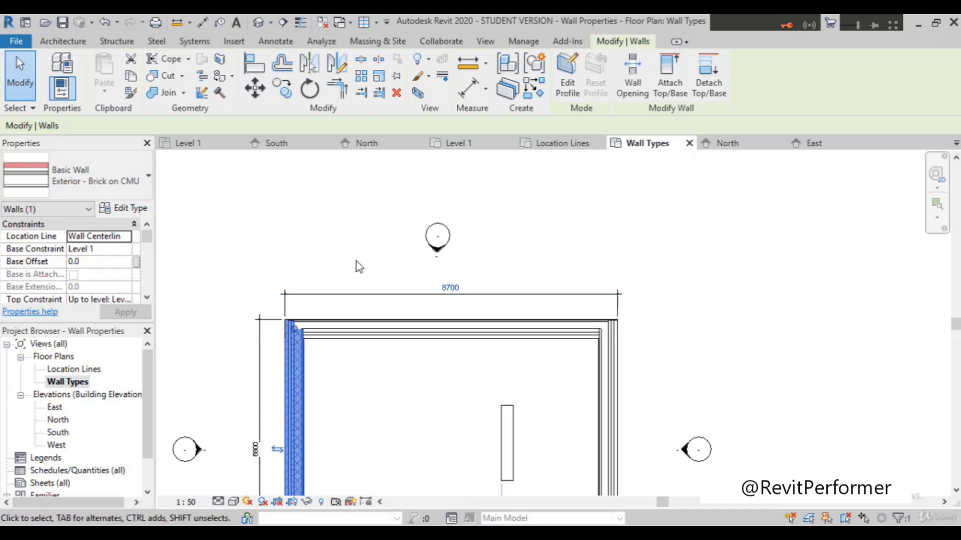
pyautogui.scroll(-2, 356, 266)
pyautogui.scroll(1, 414, 300)
pyautogui.click(417, 310)
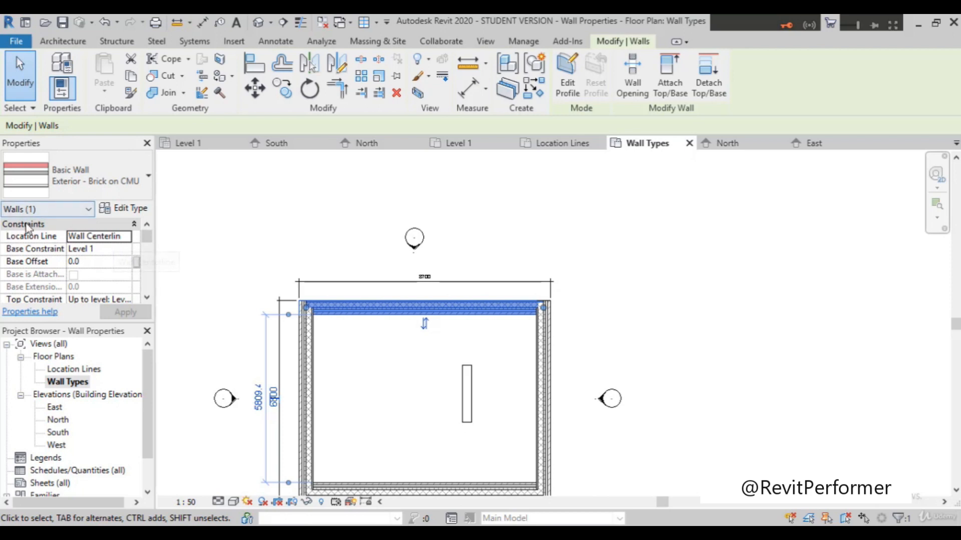
pyautogui.click(115, 236)
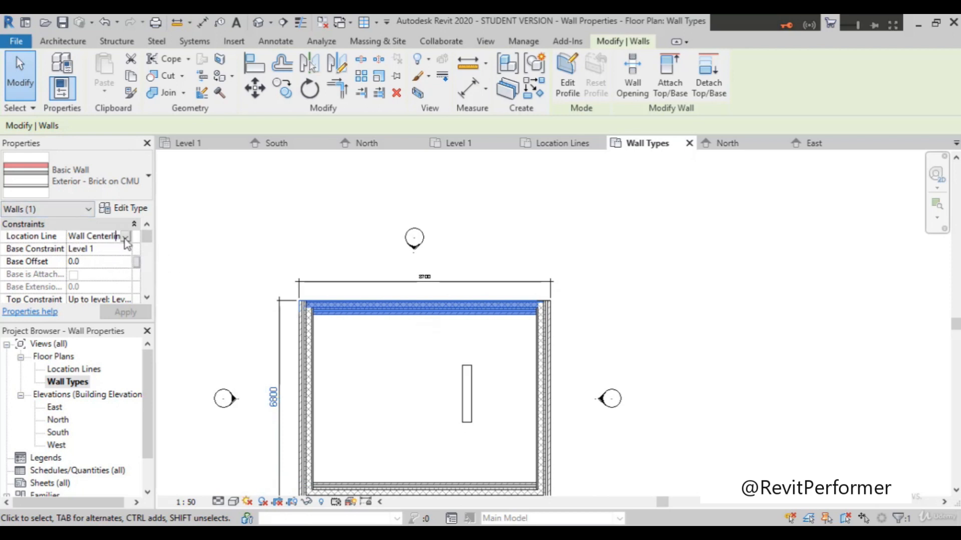
pyautogui.click(126, 236)
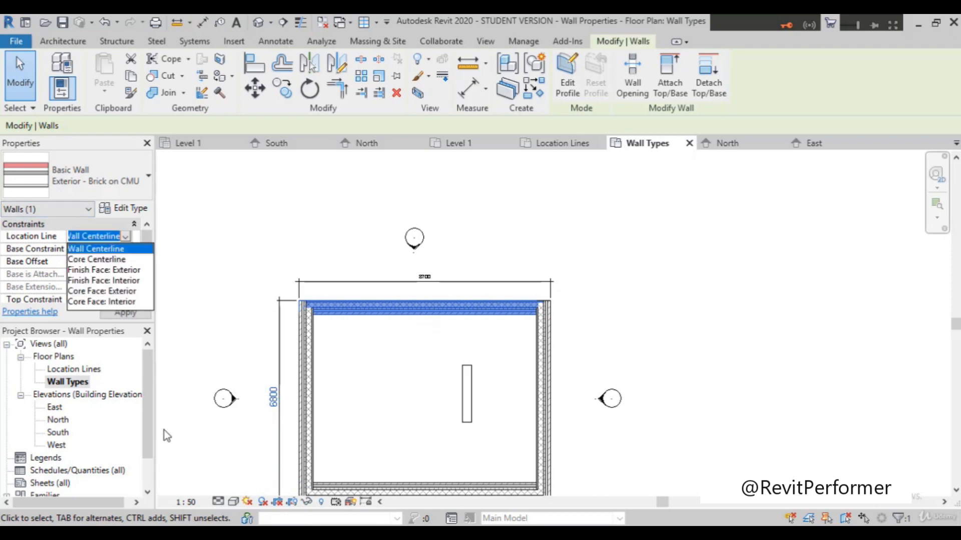
pyautogui.click(95, 260)
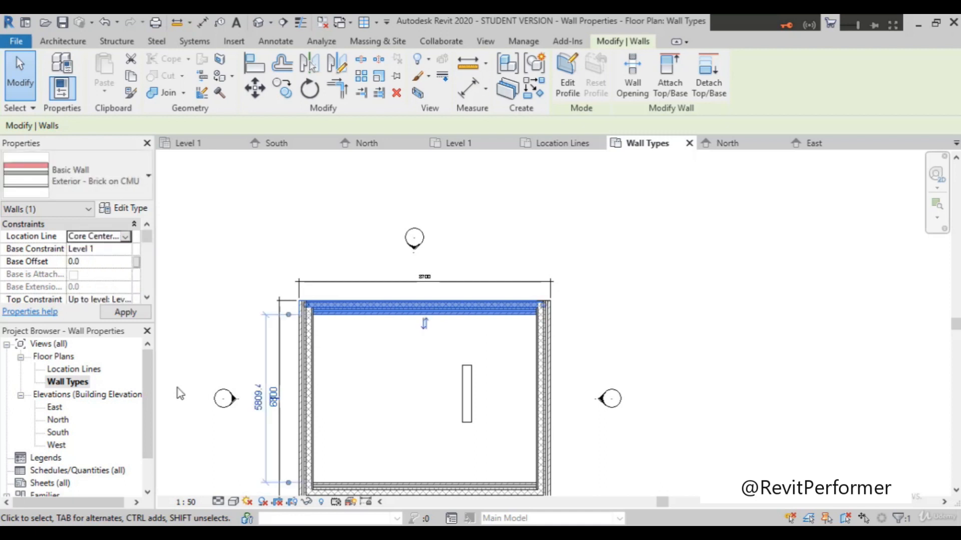
# Step: Flip the north exterior wall's orientation about its core centerline and inspect the layers at its corner joins
pyautogui.click(424, 325)
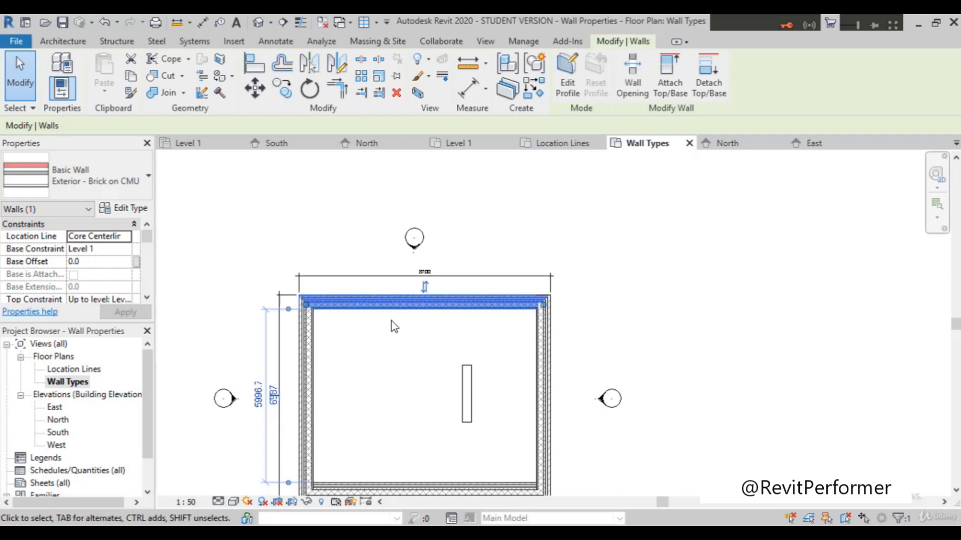
pyautogui.scroll(2, 385, 319)
pyautogui.scroll(-1, 380, 316)
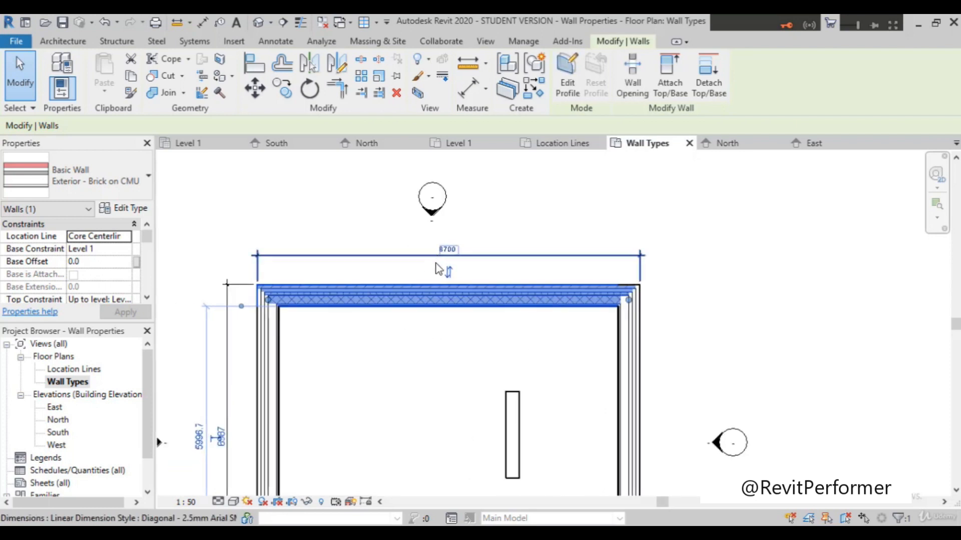
pyautogui.scroll(3, 551, 314)
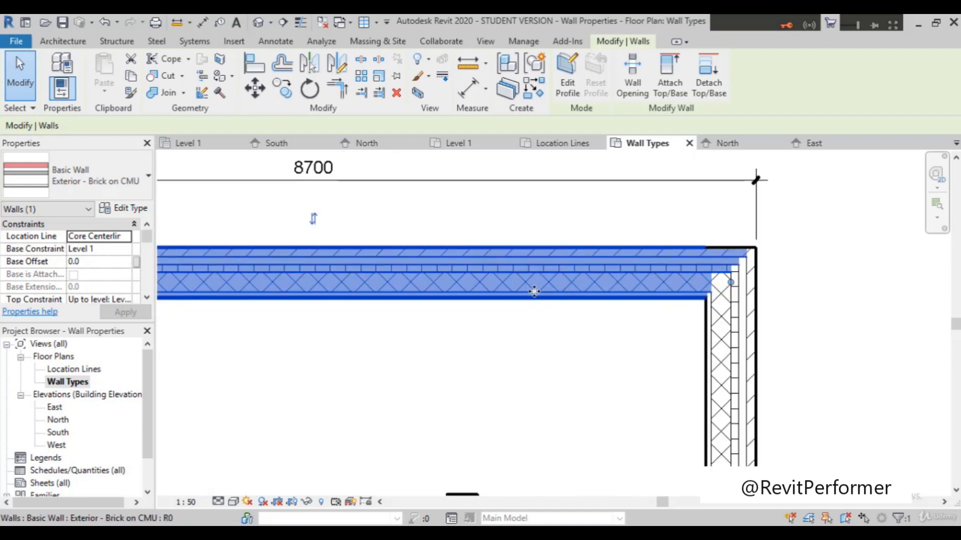
pyautogui.scroll(-4, 534, 292)
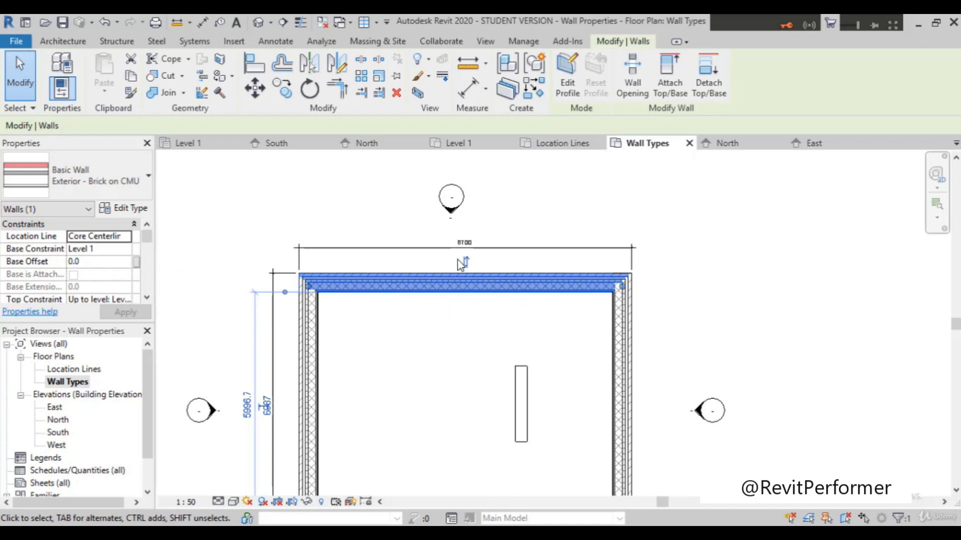
# Step: Examine the overall north-south dimension beside the west wall and the position of the flipped north wall
pyautogui.scroll(4, 232, 428)
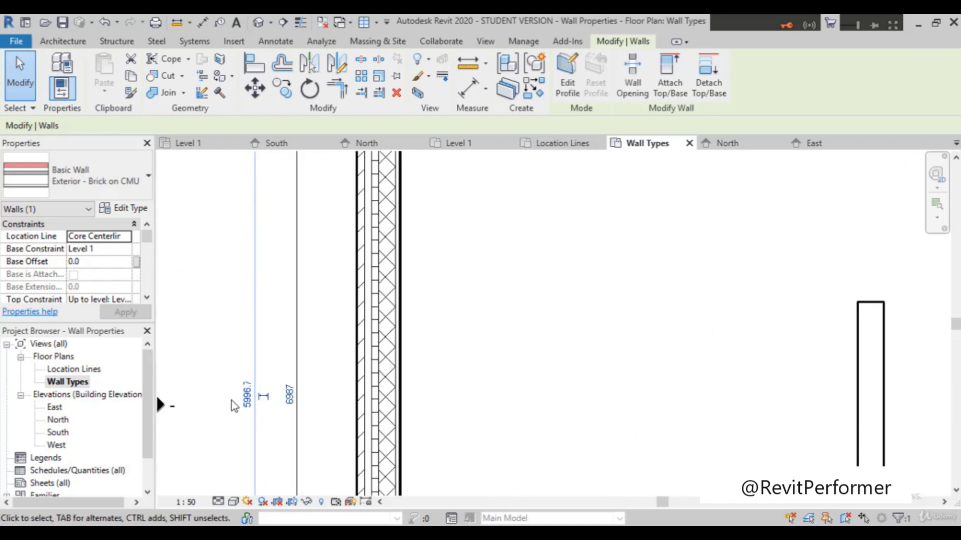
pyautogui.scroll(1, 240, 405)
pyautogui.scroll(1, 339, 406)
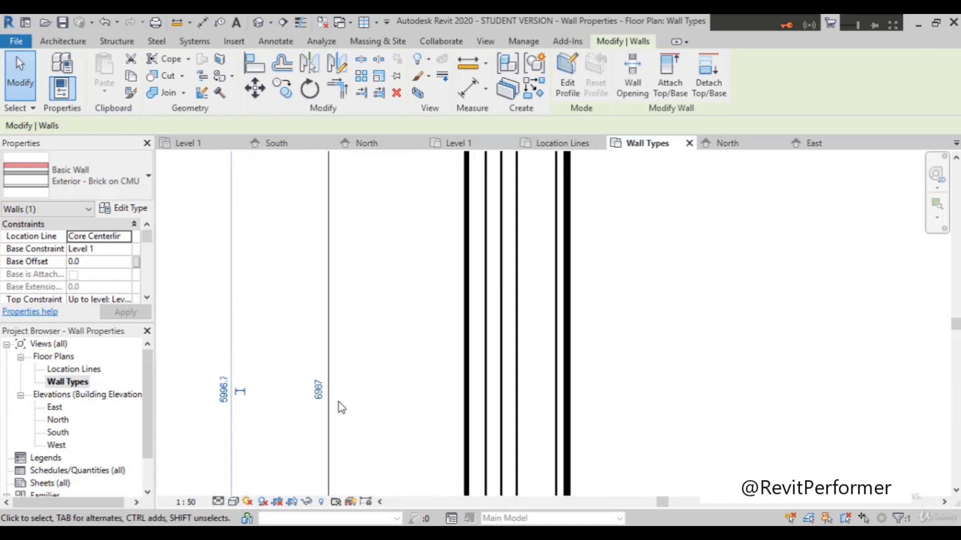
pyautogui.scroll(-5, 323, 402)
pyautogui.scroll(-1, 308, 399)
pyautogui.scroll(1, 304, 394)
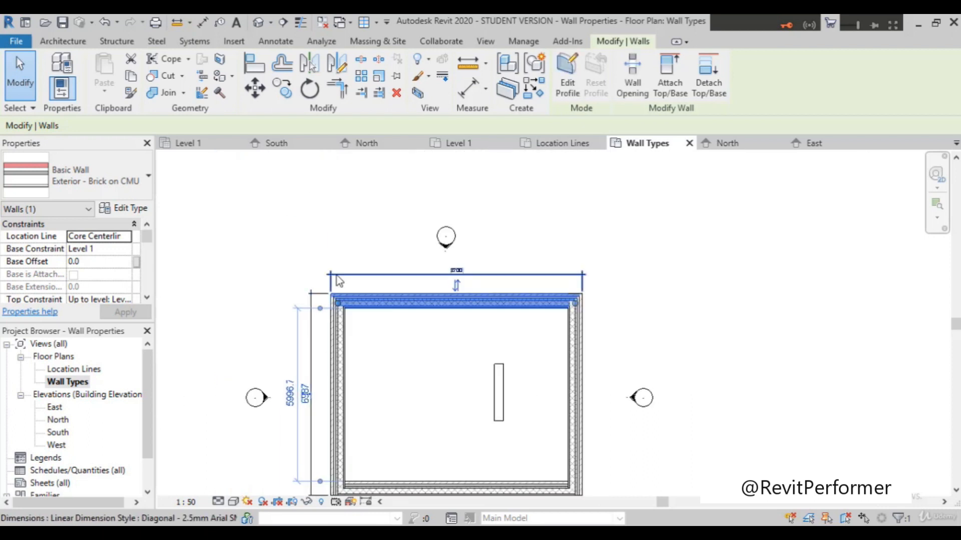
pyautogui.scroll(3, 338, 291)
pyautogui.scroll(-4, 334, 301)
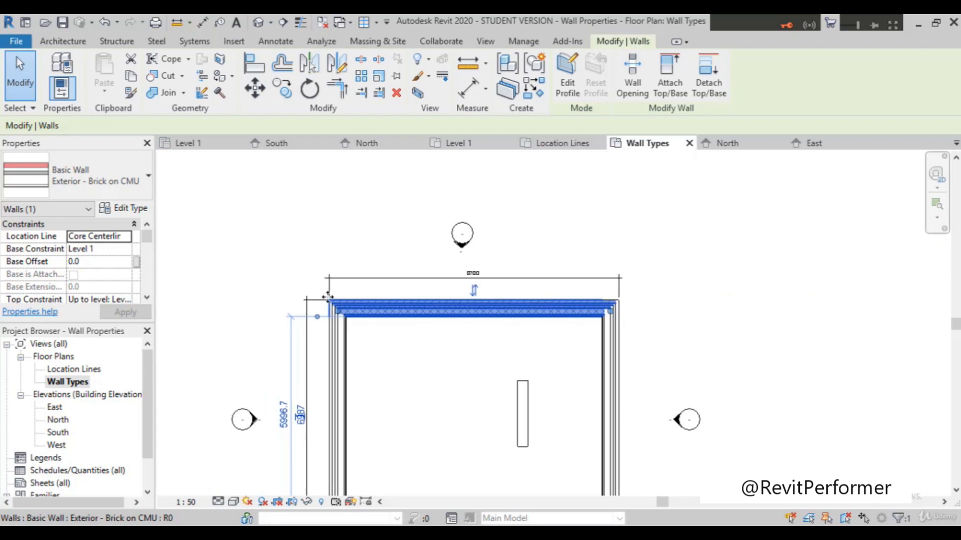
# Step: Select the east exterior wall and set its Location Line to Core Face: Exterior
pyautogui.click(514, 370)
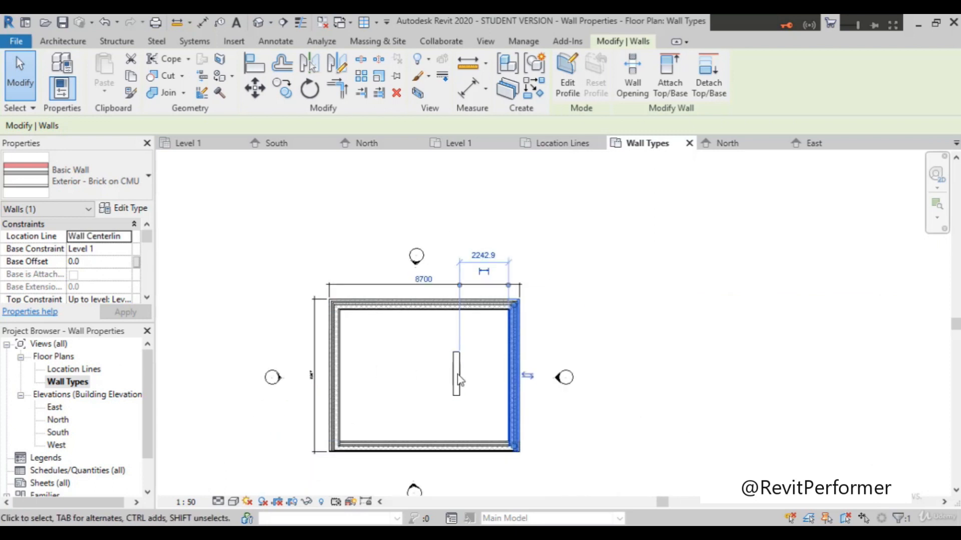
pyautogui.click(123, 237)
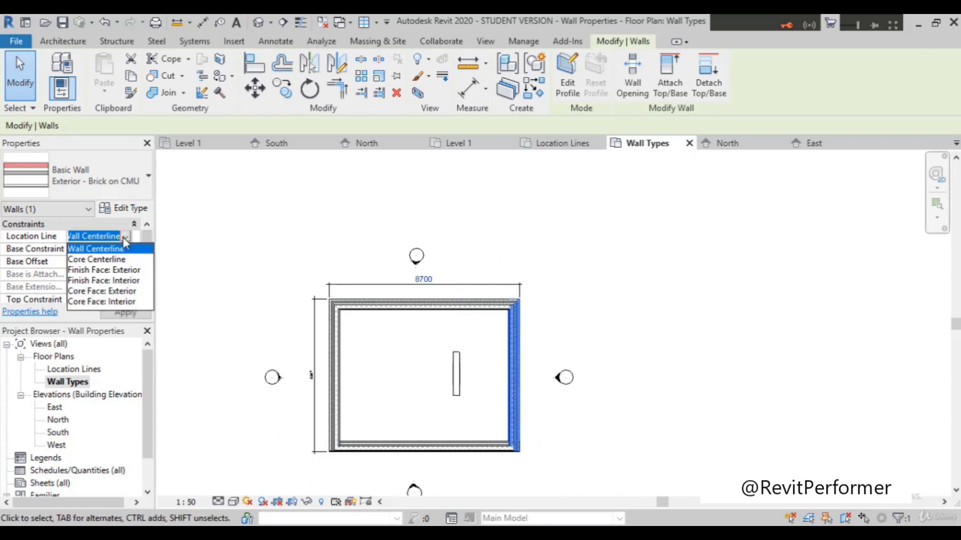
pyautogui.click(124, 292)
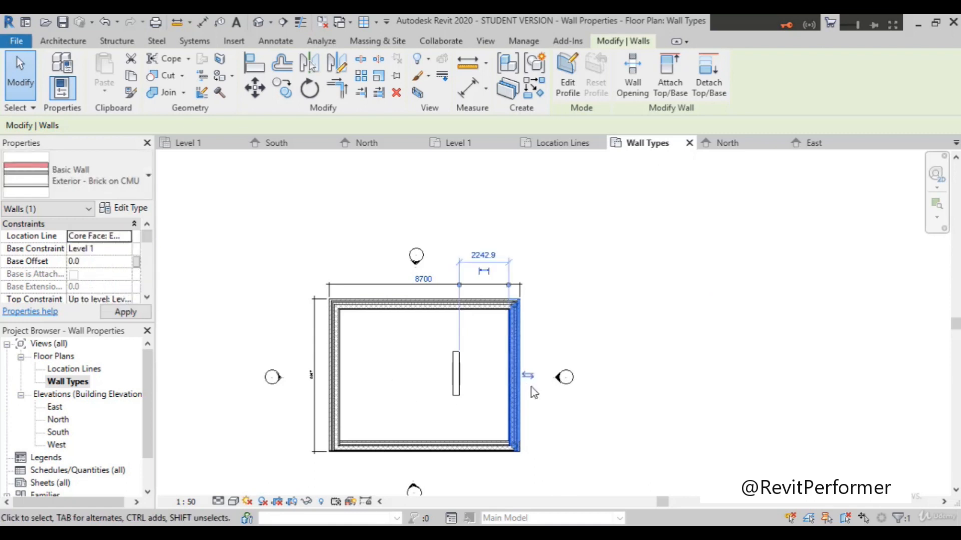
# Step: Flip the east wall's orientation about its exterior core face three times, comparing the overall plan width
pyautogui.scroll(2, 531, 386)
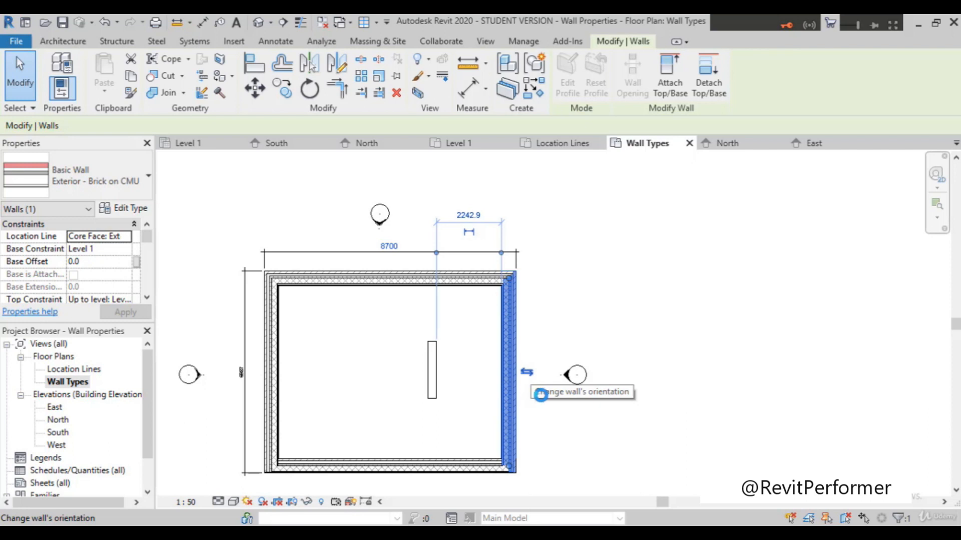
pyautogui.click(540, 395)
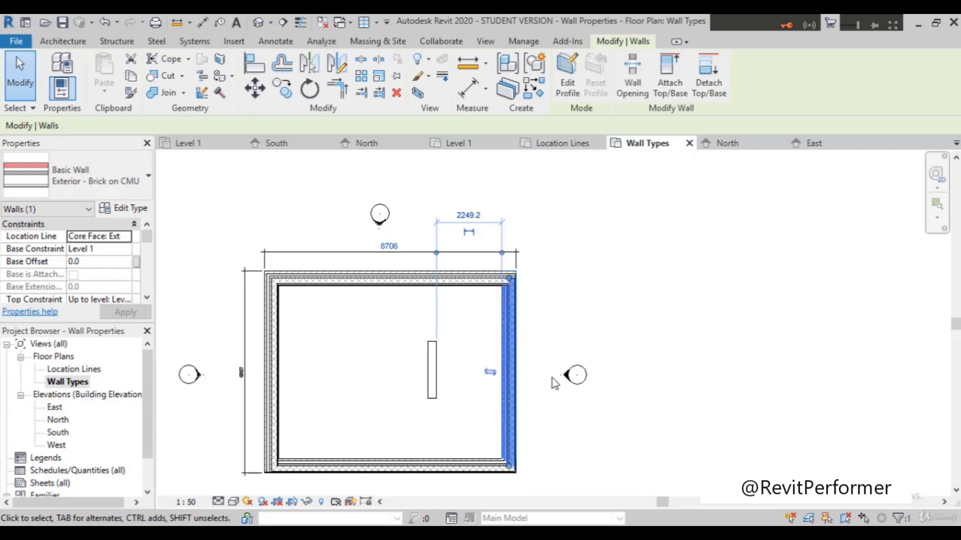
pyautogui.scroll(1, 550, 385)
pyautogui.click(484, 370)
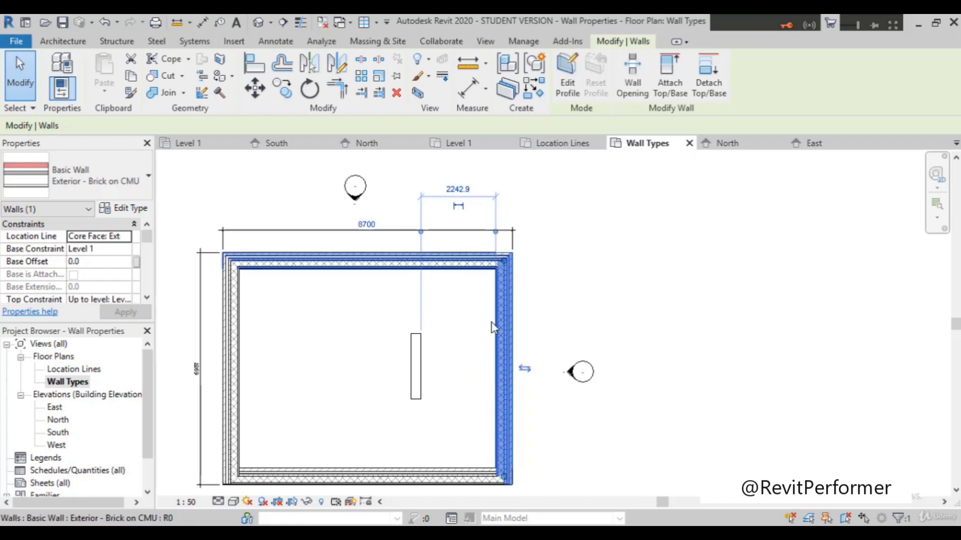
pyautogui.click(526, 370)
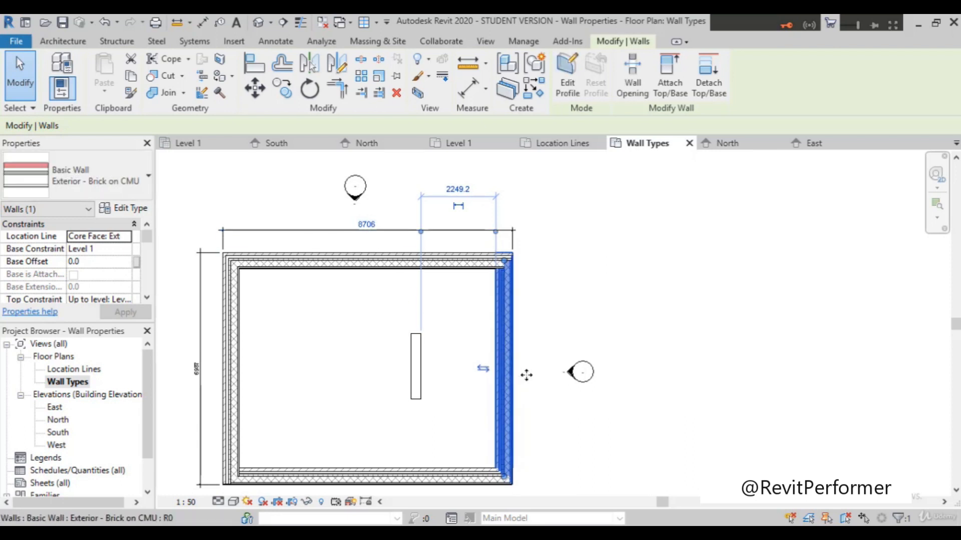
# Step: Set the south exterior wall's Location Line to Core Face: Interior and flip its orientation
pyautogui.scroll(-2, 532, 374)
pyautogui.click(465, 443)
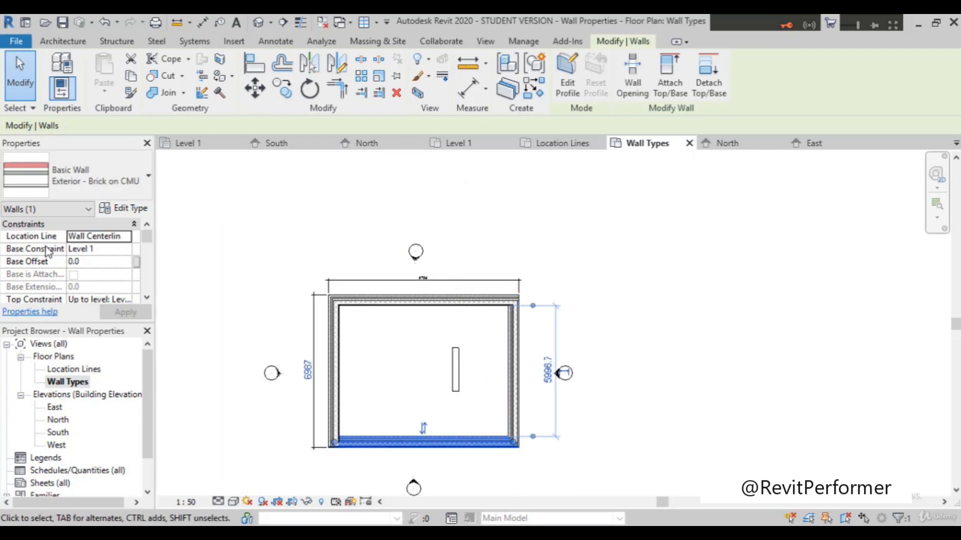
pyautogui.click(98, 238)
pyautogui.click(125, 238)
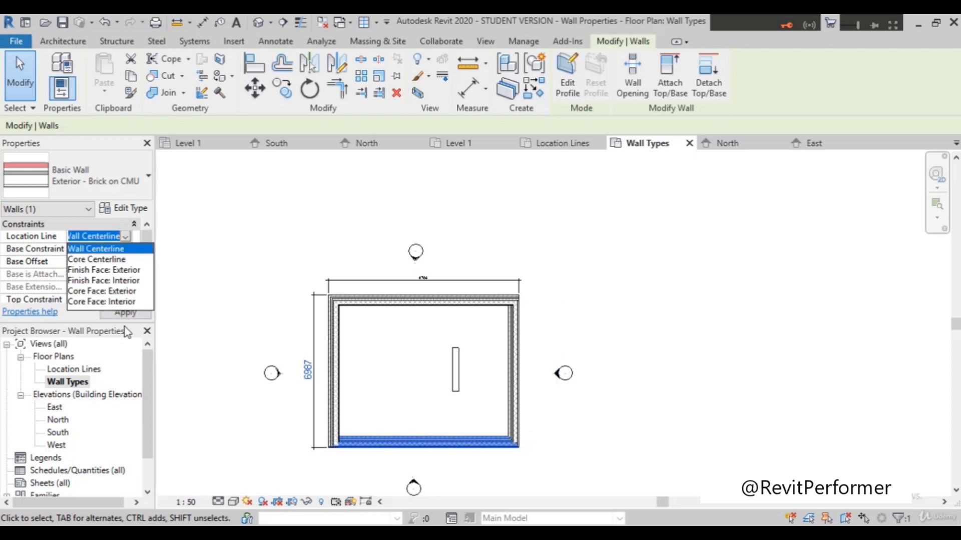
pyautogui.click(121, 303)
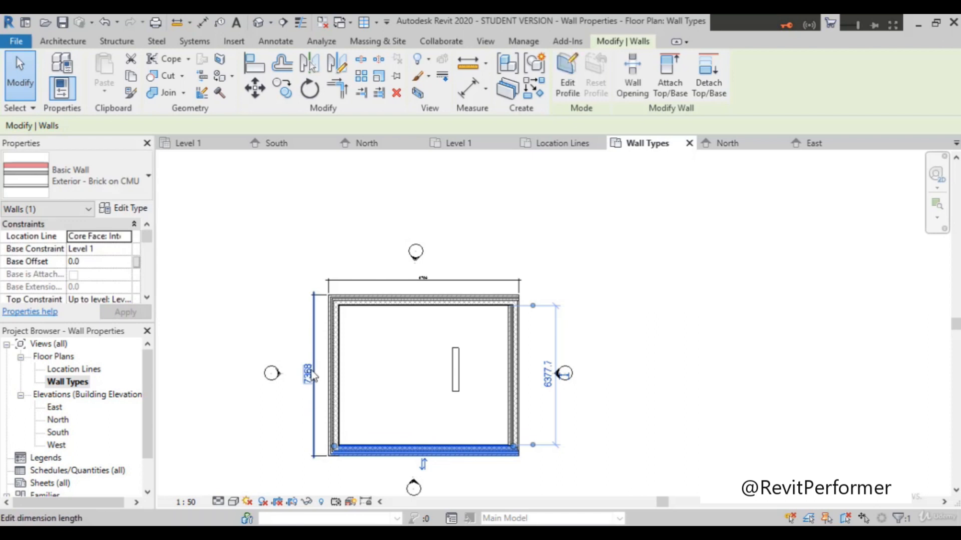
# Step: Examine the overall north-south dimension after the south wall flip, clear the selection and review the whole plan
pyautogui.scroll(2, 551, 404)
pyautogui.scroll(-2, 551, 404)
pyautogui.scroll(1, 390, 345)
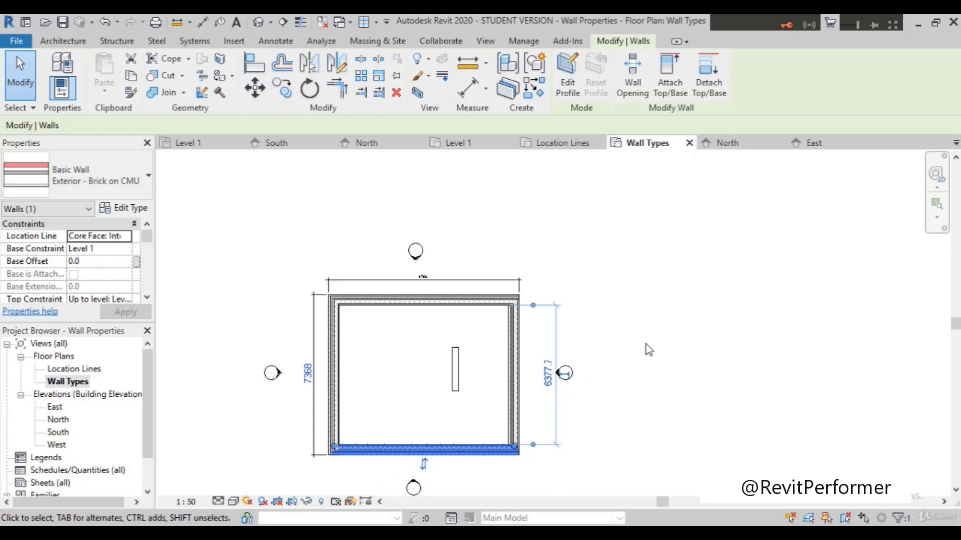
pyautogui.click(641, 356)
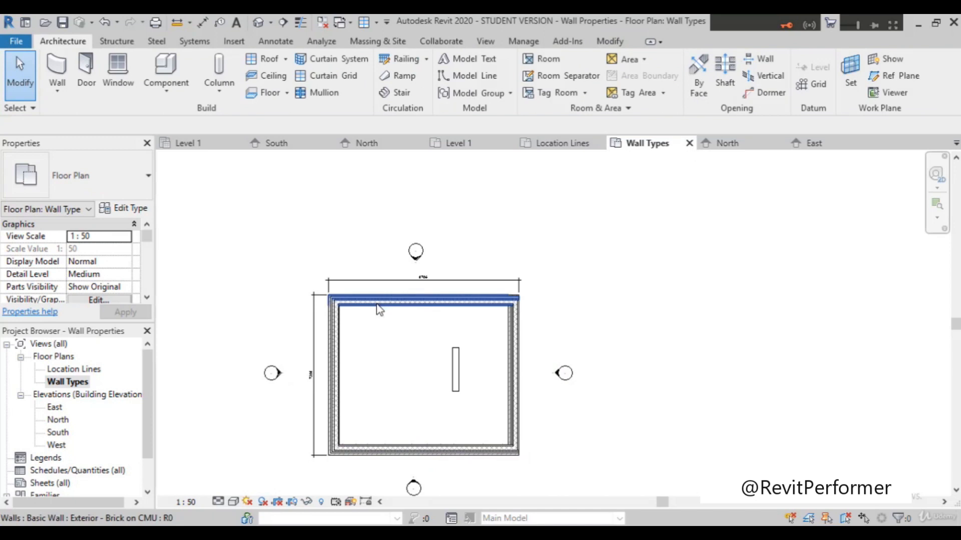
pyautogui.scroll(2, 378, 311)
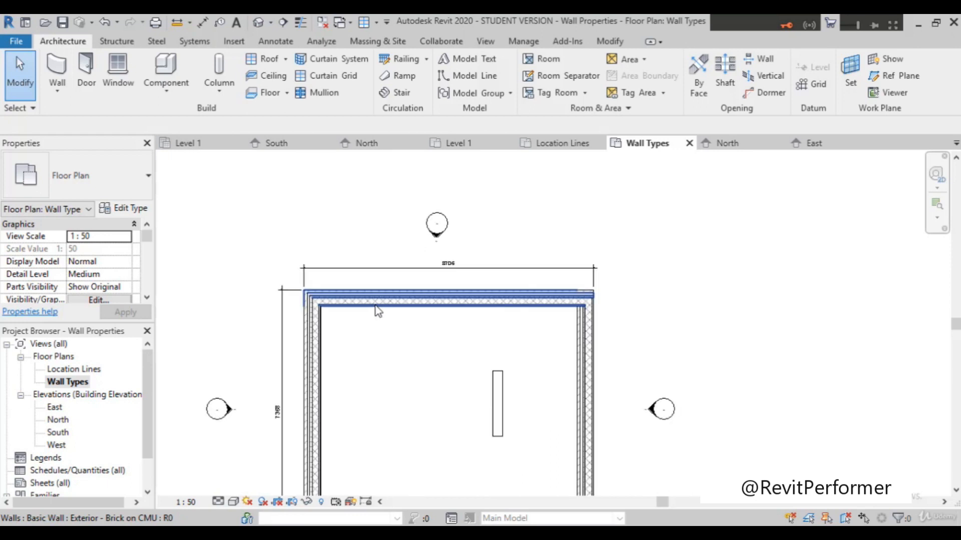
pyautogui.scroll(-3, 361, 298)
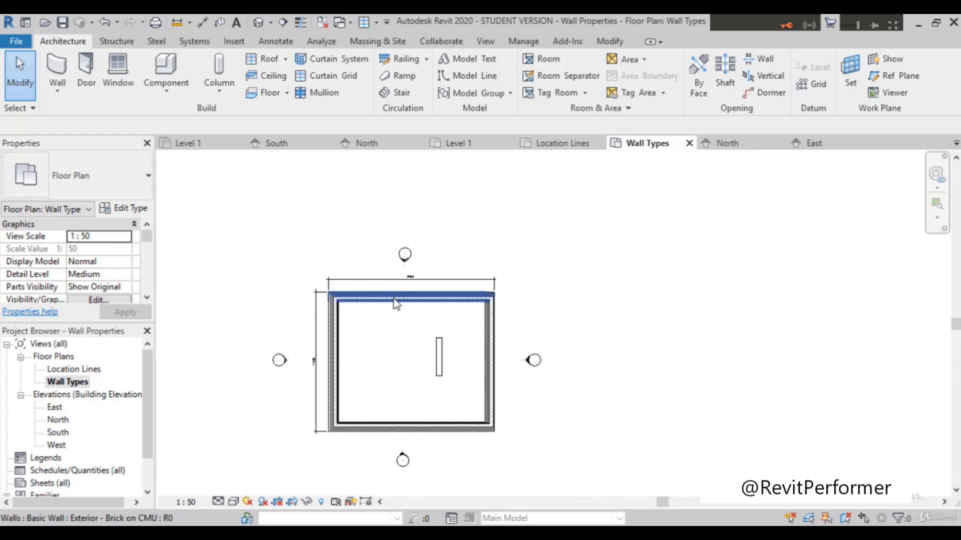
# Step: Change the north exterior wall from Brick on CMU to the Generic - 200mm type and clear the selection
pyautogui.scroll(1, 395, 299)
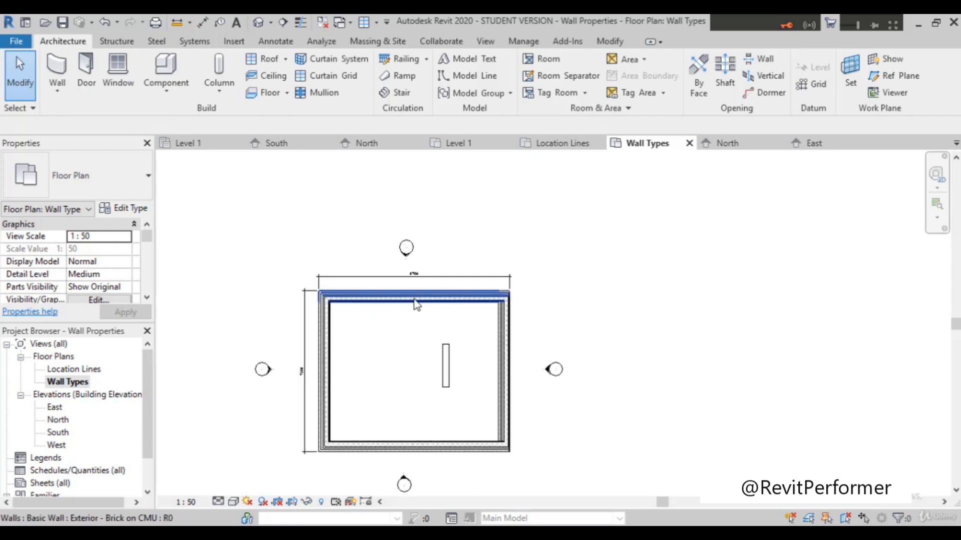
pyautogui.click(452, 294)
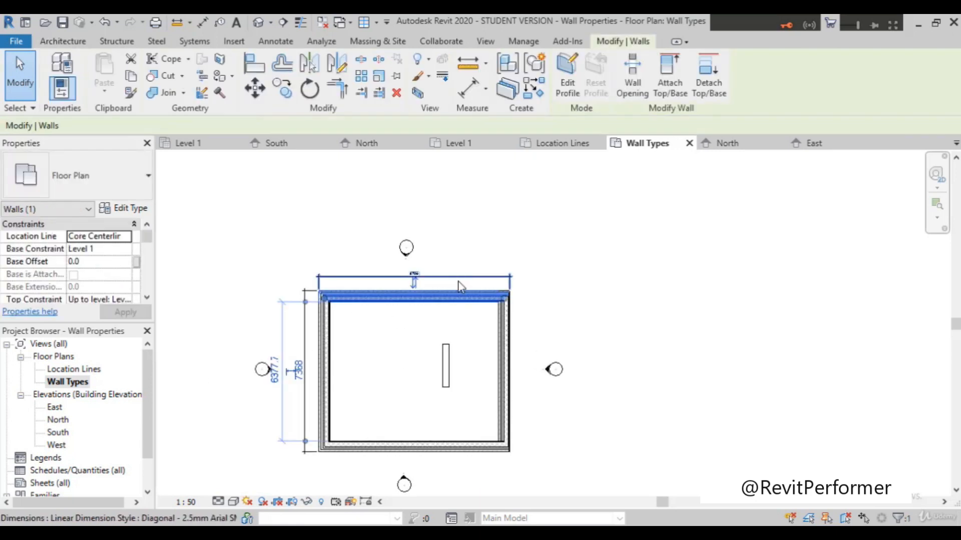
pyautogui.scroll(2, 459, 285)
pyautogui.scroll(-1, 459, 285)
pyautogui.click(54, 176)
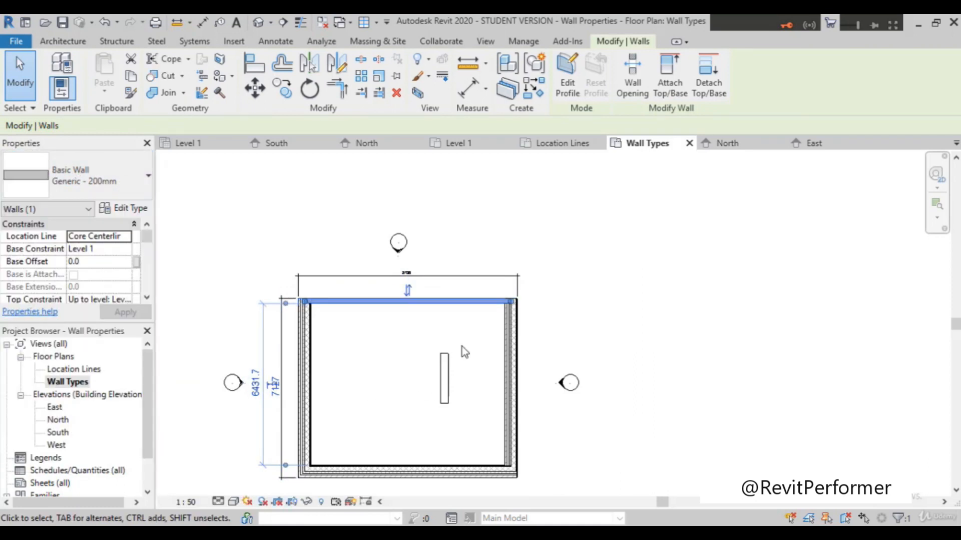
pyautogui.click(534, 259)
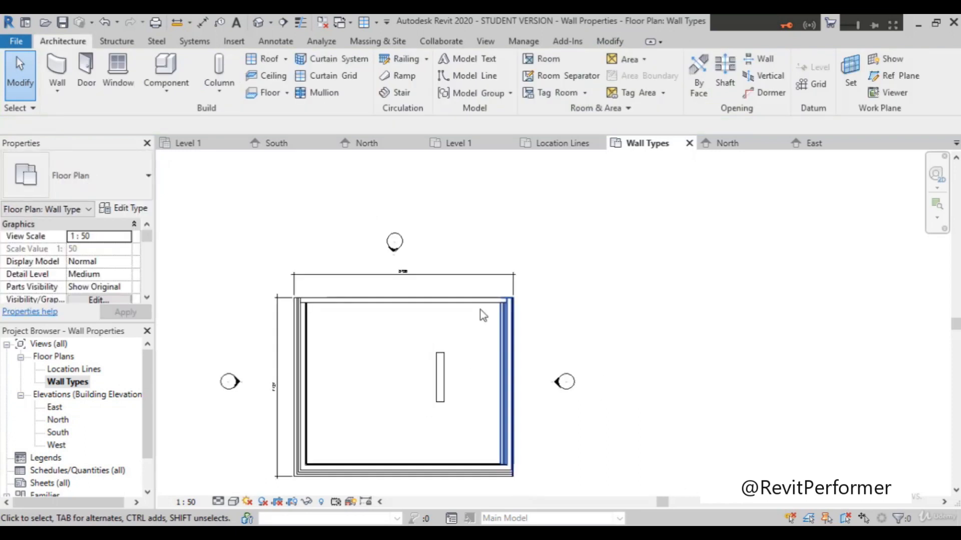
# Step: Examine the overall north-south dimension of the plan and the layers of the west exterior wall up close
pyautogui.scroll(3, 275, 396)
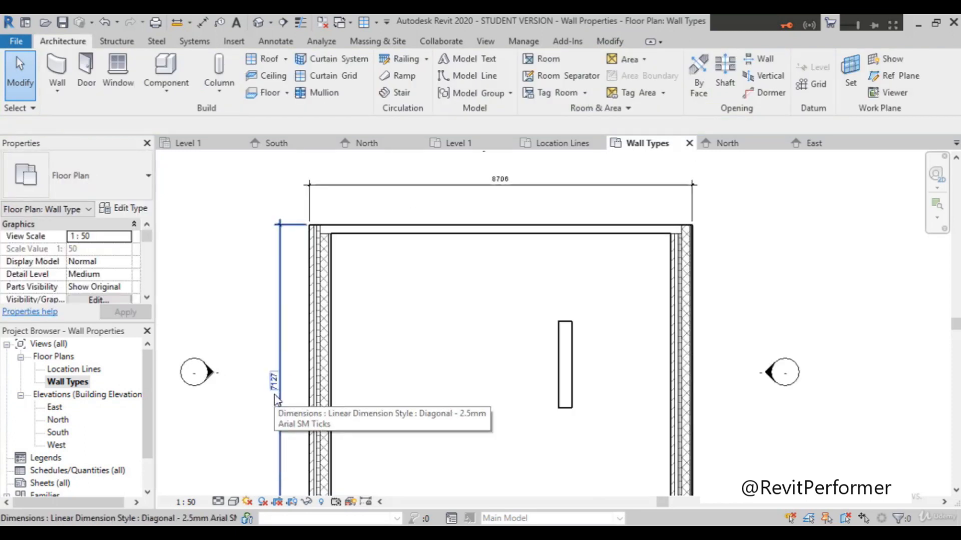
pyautogui.scroll(-3, 575, 275)
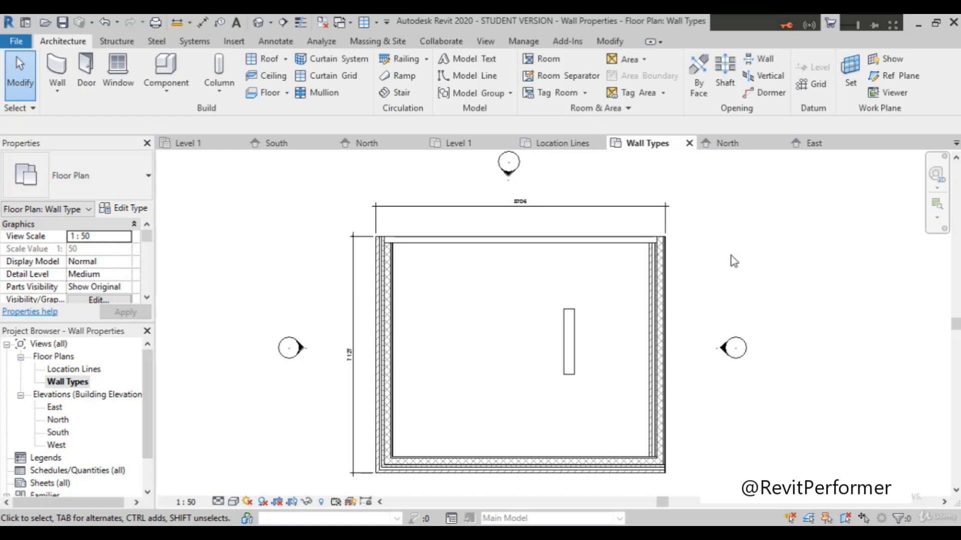
pyautogui.scroll(1, 698, 295)
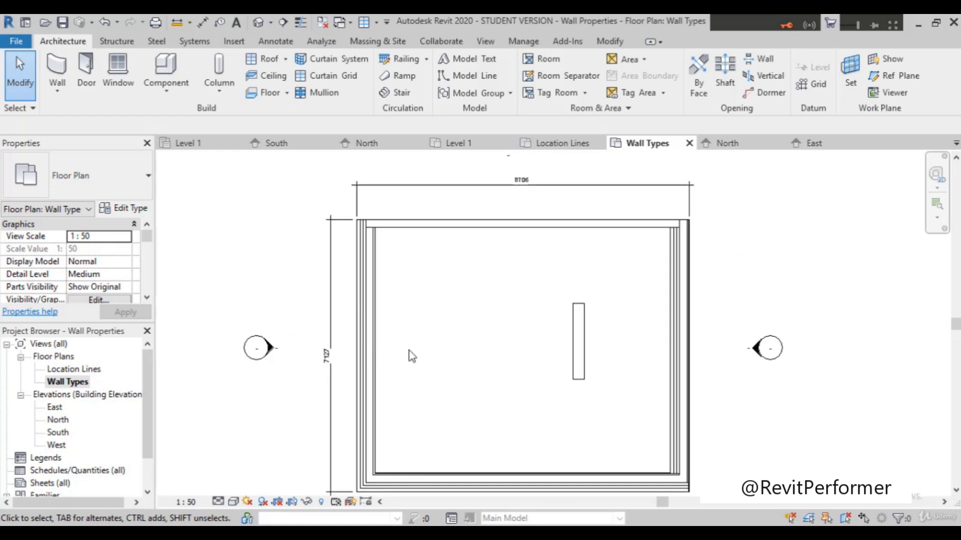
pyautogui.scroll(1, 371, 353)
pyautogui.scroll(3, 375, 354)
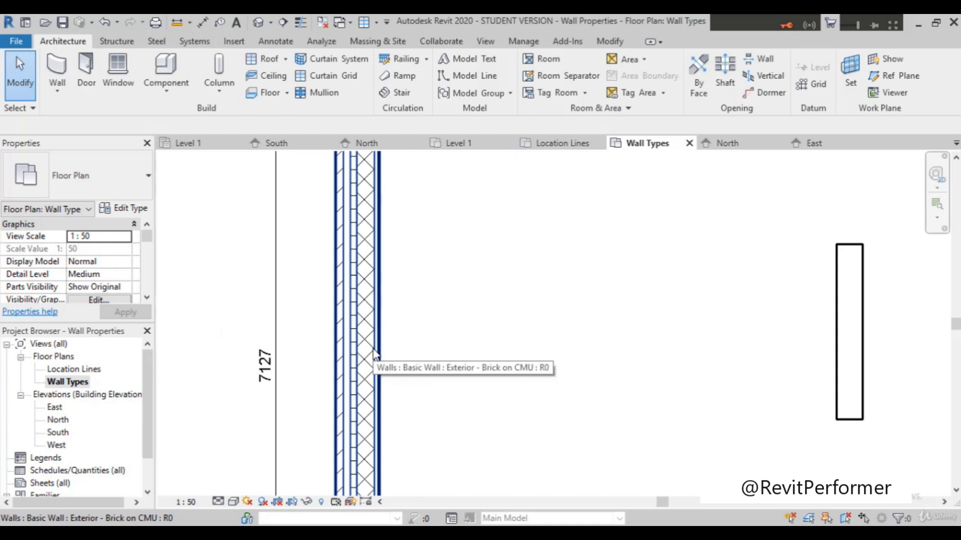
pyautogui.scroll(2, 375, 353)
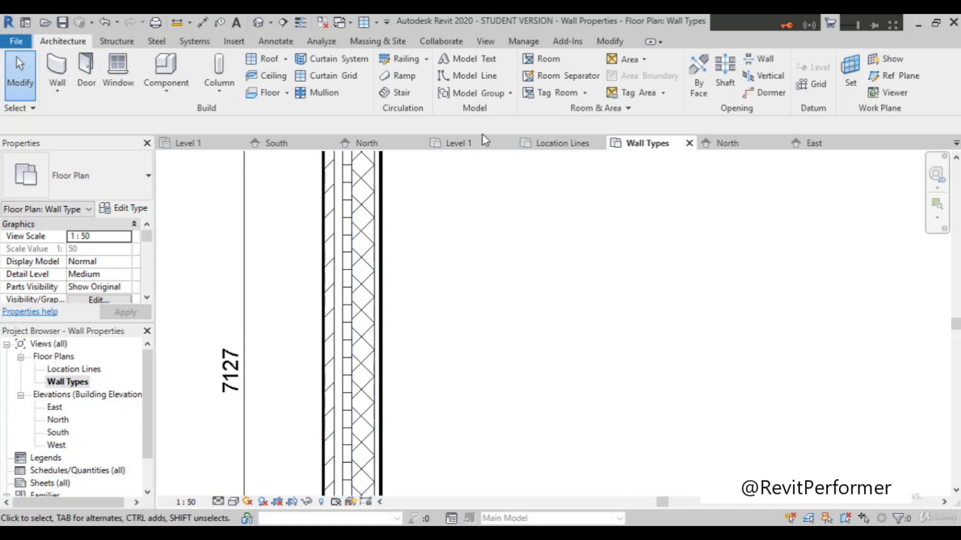
pyautogui.scroll(-2, 406, 395)
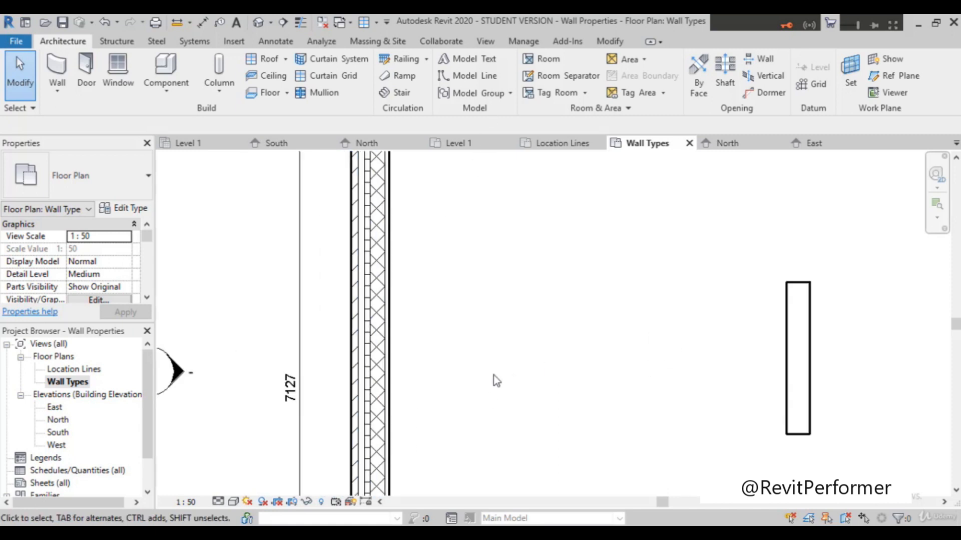
# Step: Select the west exterior wall and open the layer structure of its Exterior - Brick on CMU type for editing
pyautogui.click(385, 406)
pyautogui.scroll(-3, 608, 336)
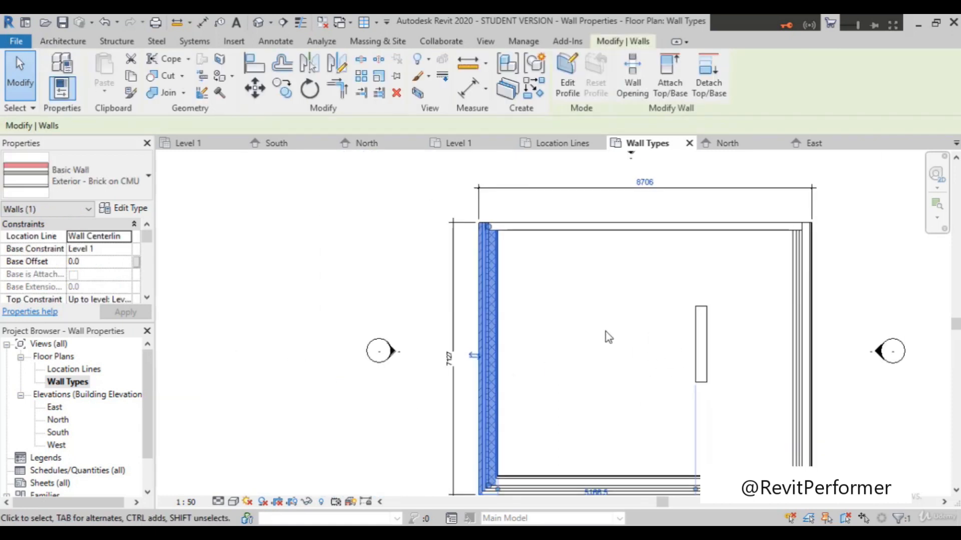
pyautogui.scroll(1, 534, 266)
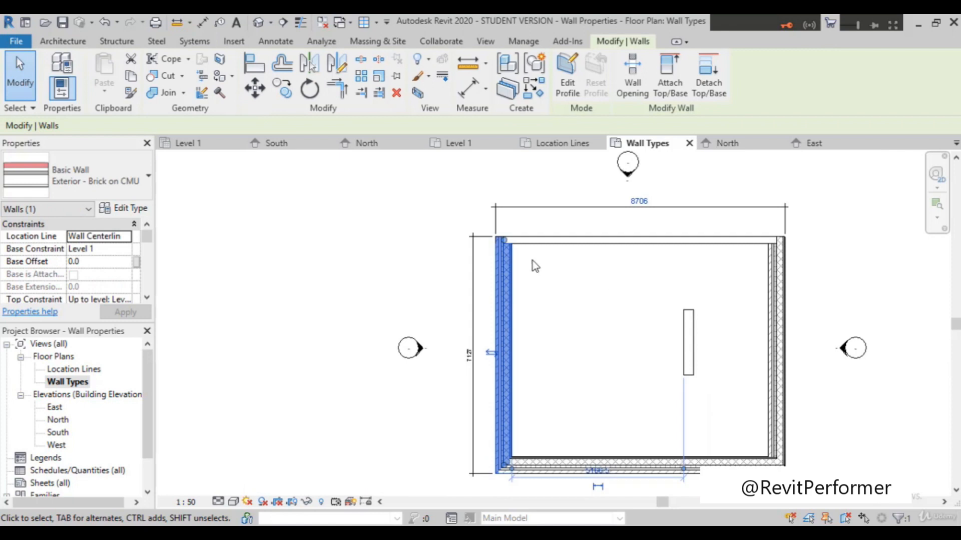
pyautogui.click(127, 209)
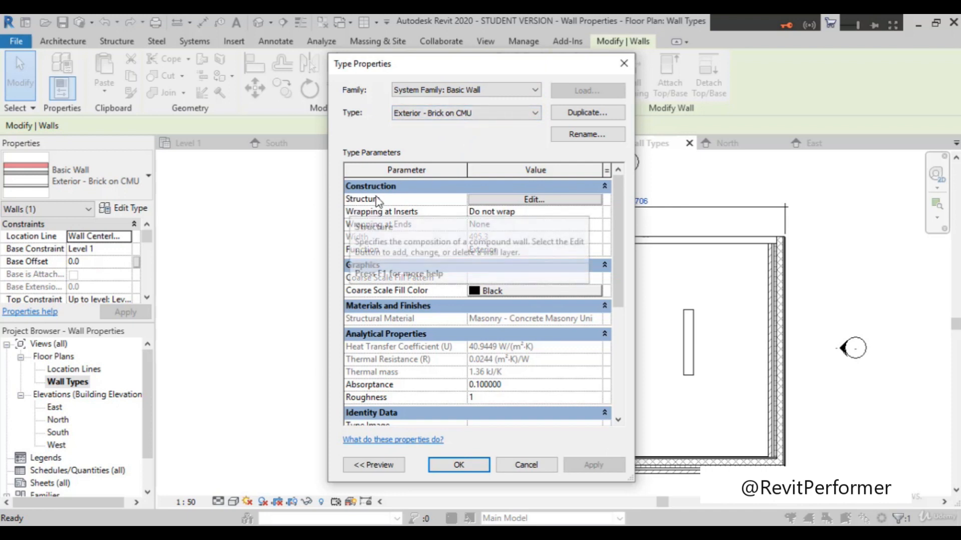
pyautogui.click(566, 200)
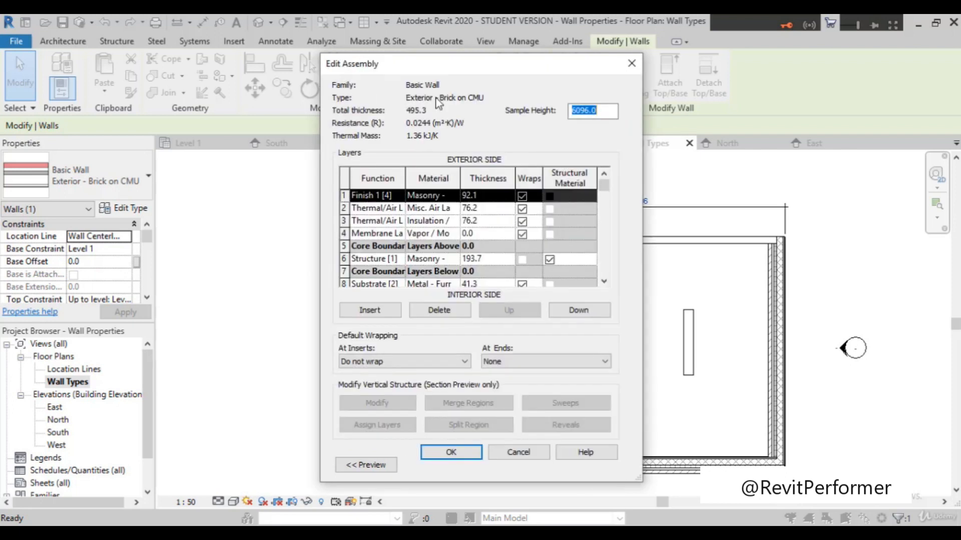
# Step: Review the wall type's full layer list from exterior to interior side, checking each layer's function, material and thickness
pyautogui.scroll(-1, 399, 238)
pyautogui.scroll(1, 396, 243)
pyautogui.scroll(-1, 409, 269)
pyautogui.scroll(1, 410, 269)
pyautogui.scroll(-1, 408, 271)
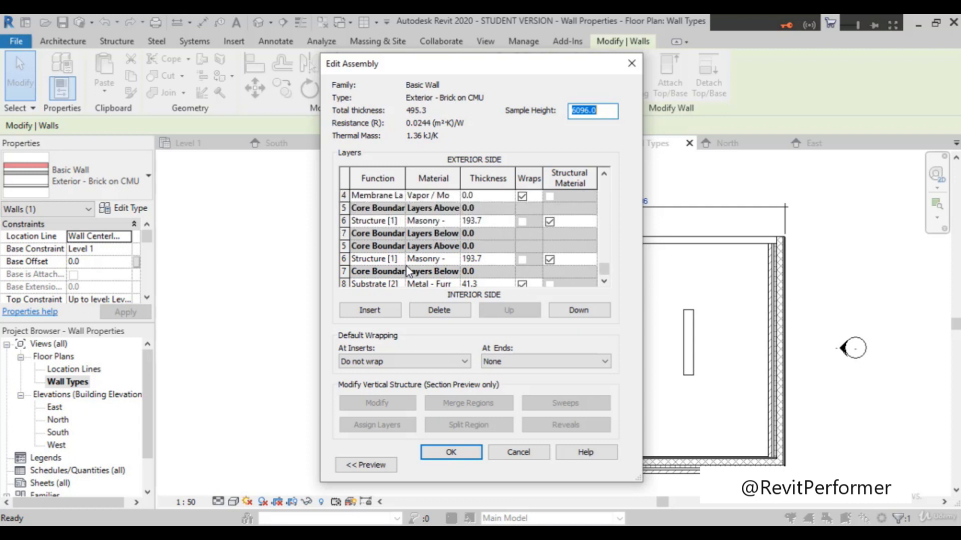
pyautogui.scroll(1, 454, 279)
pyautogui.scroll(-1, 449, 259)
pyautogui.scroll(1, 450, 259)
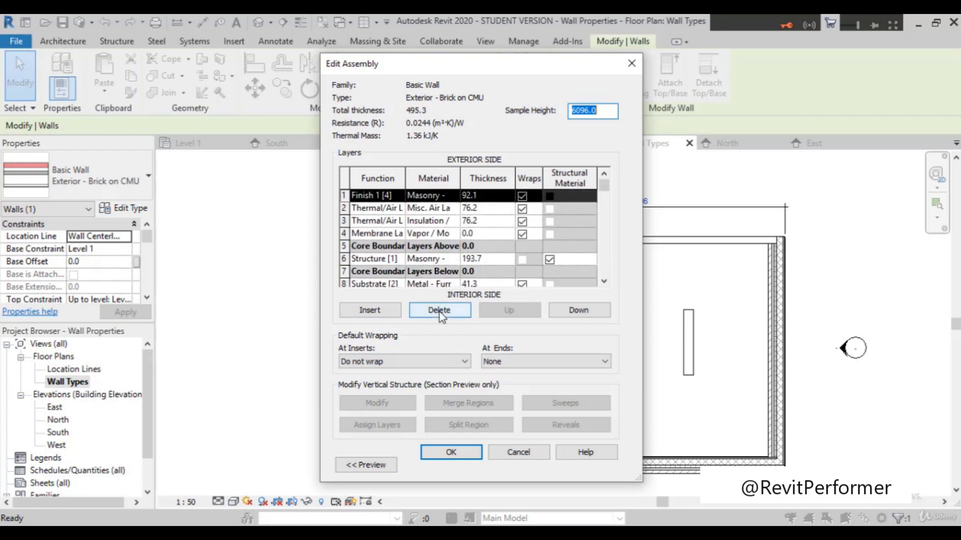
pyautogui.scroll(-1, 445, 258)
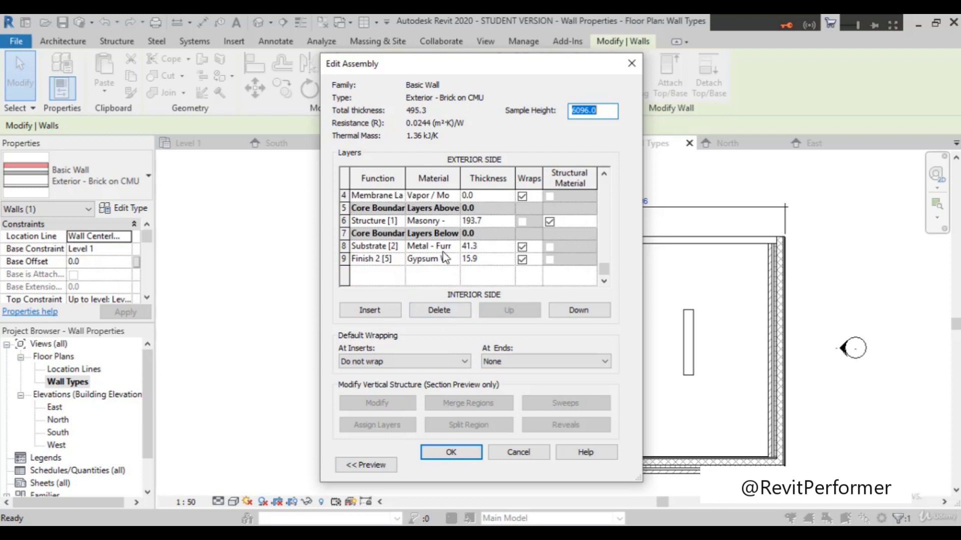
pyautogui.scroll(1, 444, 257)
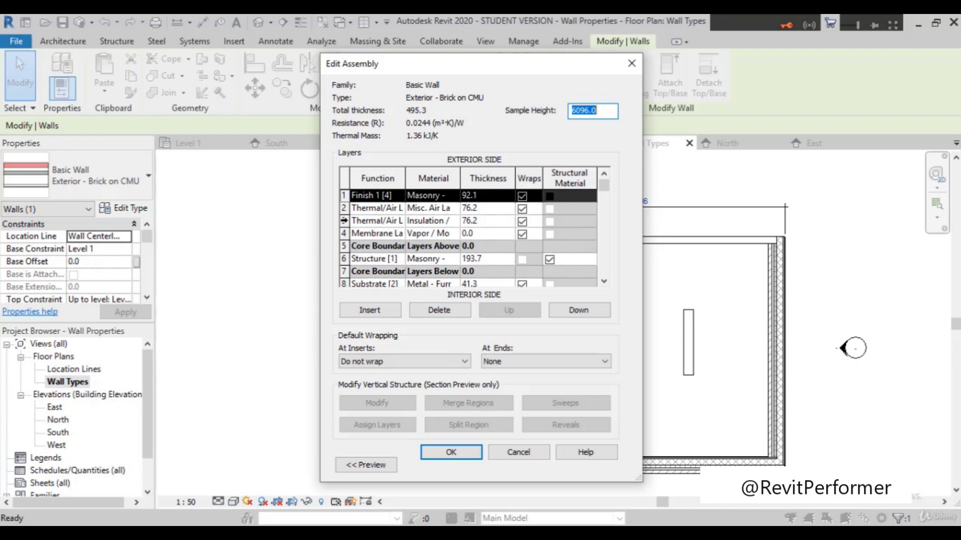
# Step: Delete the insulation and air Thermal/Air layers from the Exterior - Brick on CMU structure and apply the type change
pyautogui.click(344, 220)
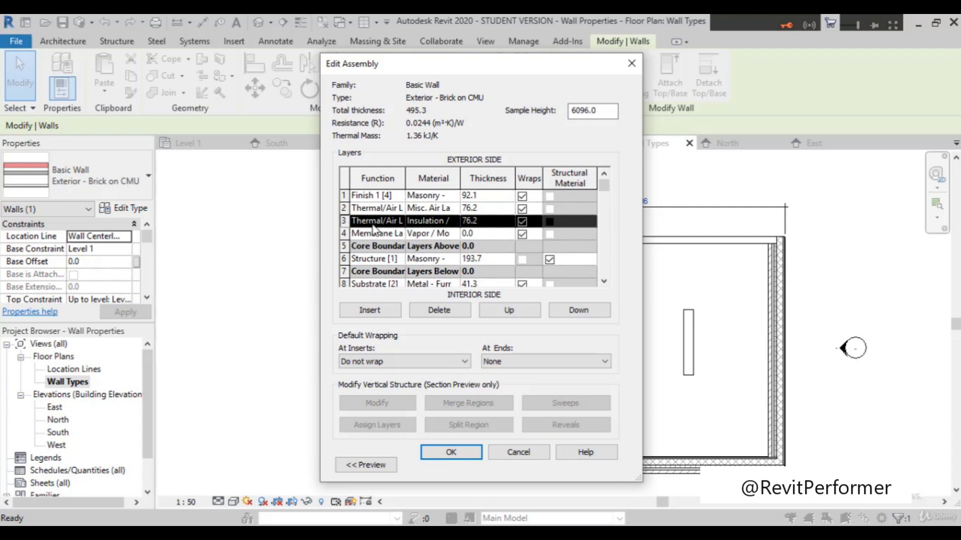
pyautogui.click(446, 308)
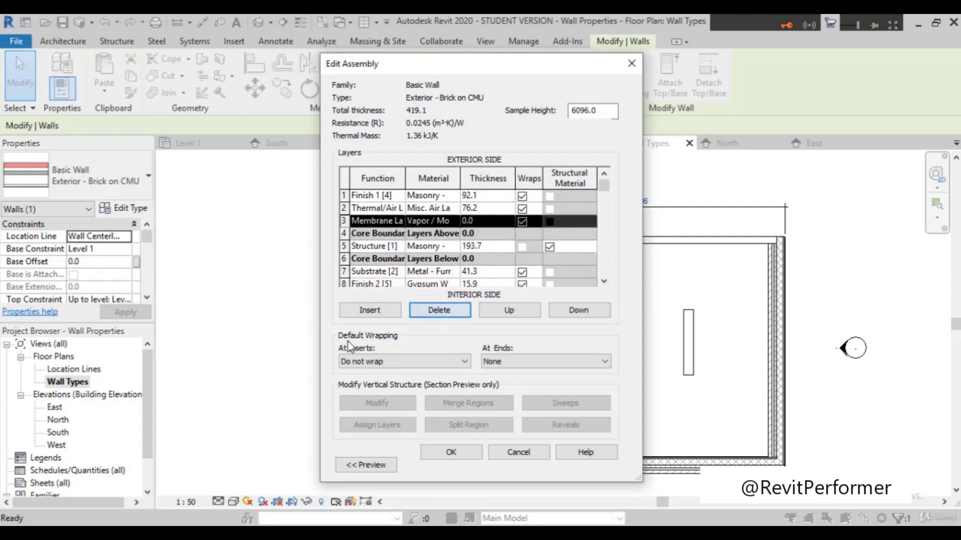
pyautogui.scroll(-1, 422, 242)
pyautogui.scroll(1, 422, 242)
pyautogui.click(345, 207)
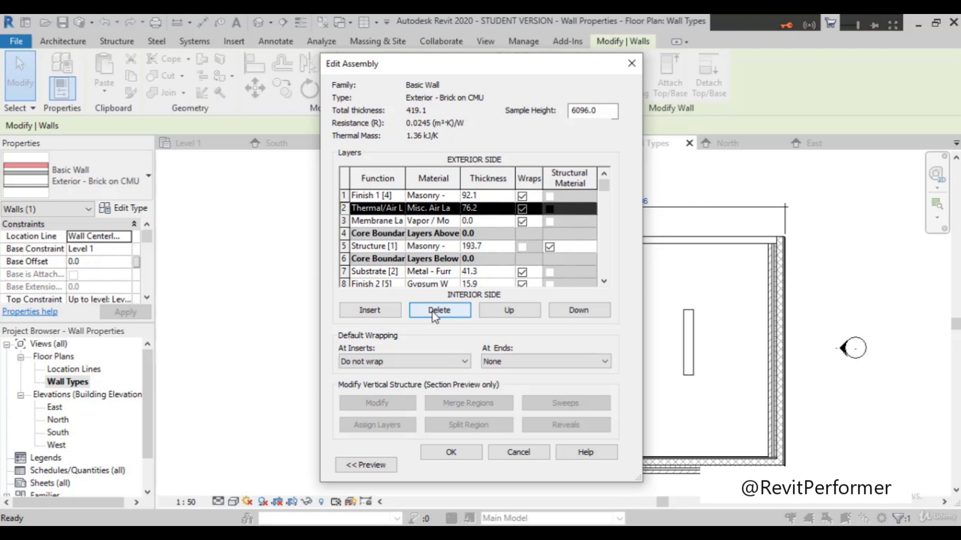
pyautogui.click(434, 312)
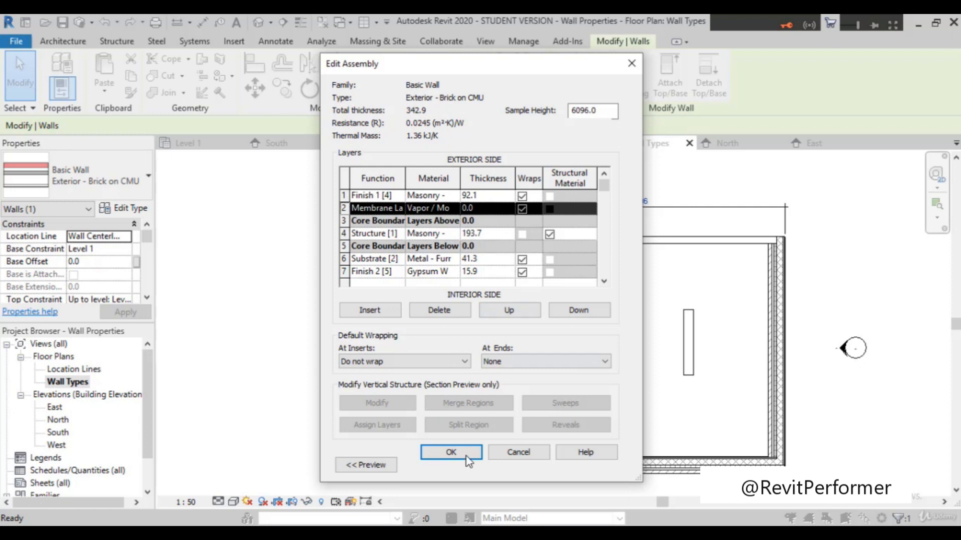
pyautogui.click(446, 455)
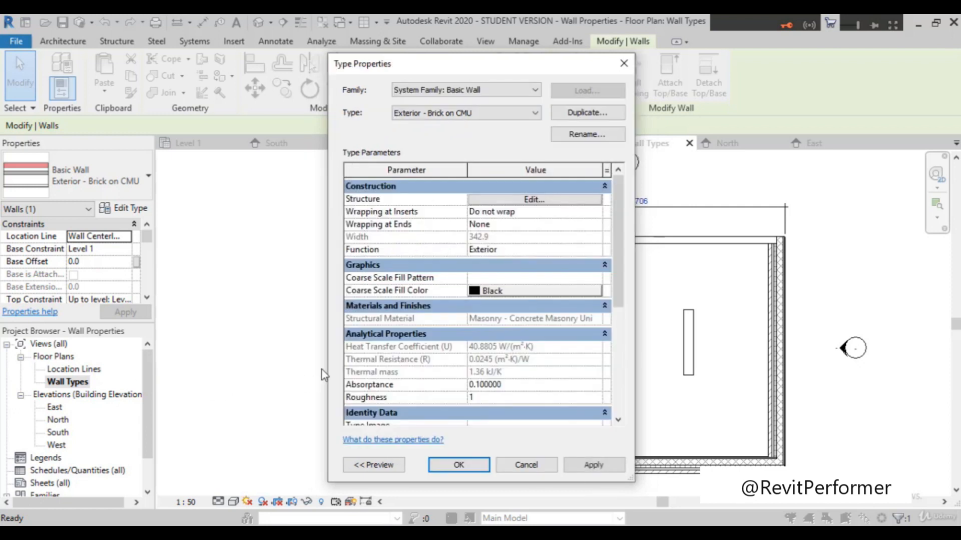
pyautogui.click(616, 468)
pyautogui.click(462, 465)
# Step: Clear the selection and examine the west wall's remaining layers in the plan
pyautogui.scroll(2, 551, 392)
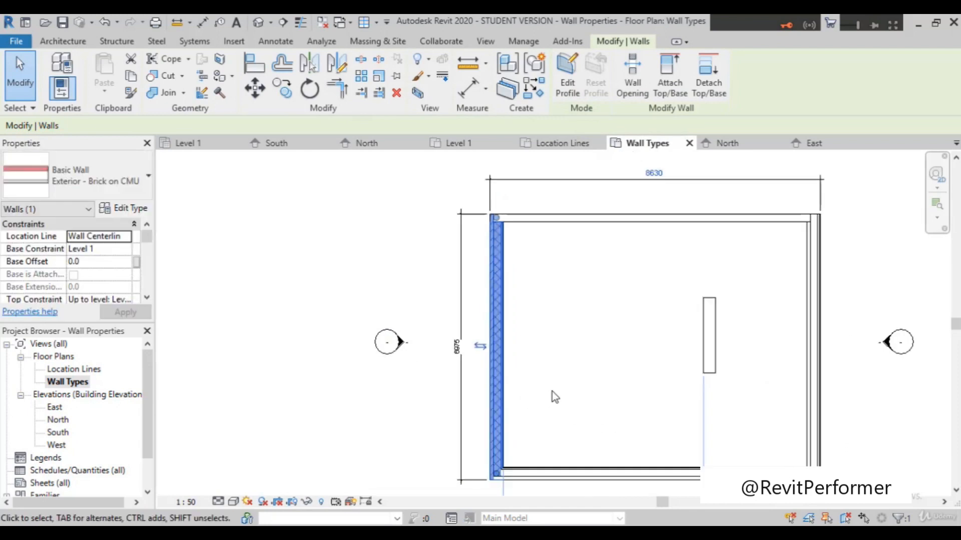
pyautogui.click(532, 362)
pyautogui.scroll(-2, 532, 355)
pyautogui.scroll(3, 530, 356)
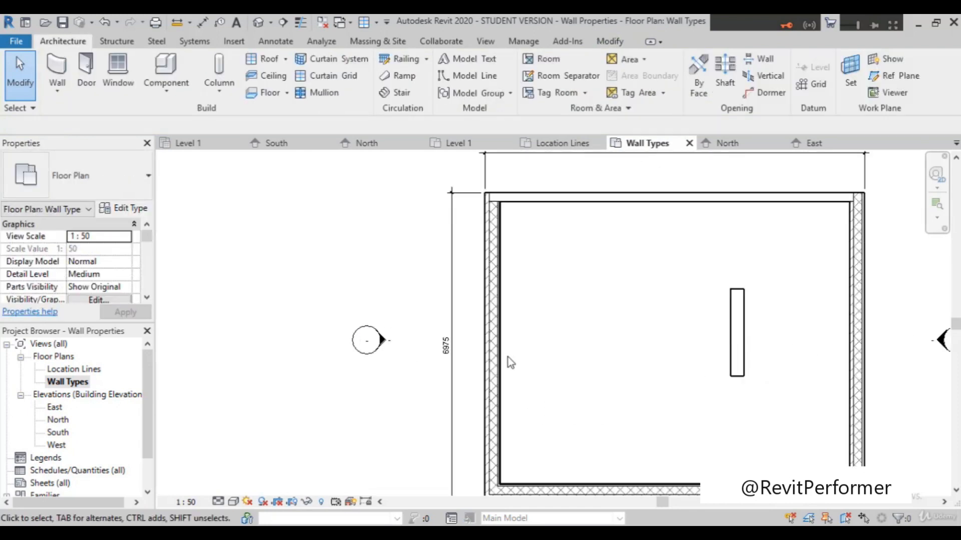
pyautogui.scroll(3, 509, 357)
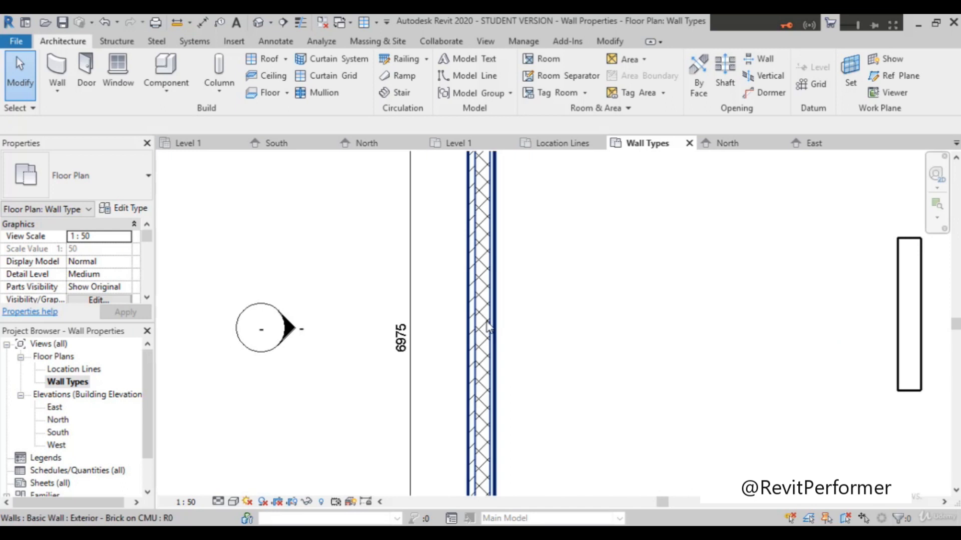
pyautogui.scroll(-3, 493, 324)
# Step: Examine the south wall's layers, then compare all the exterior walls and the overall dimensions across the whole plan
pyautogui.scroll(3, 623, 444)
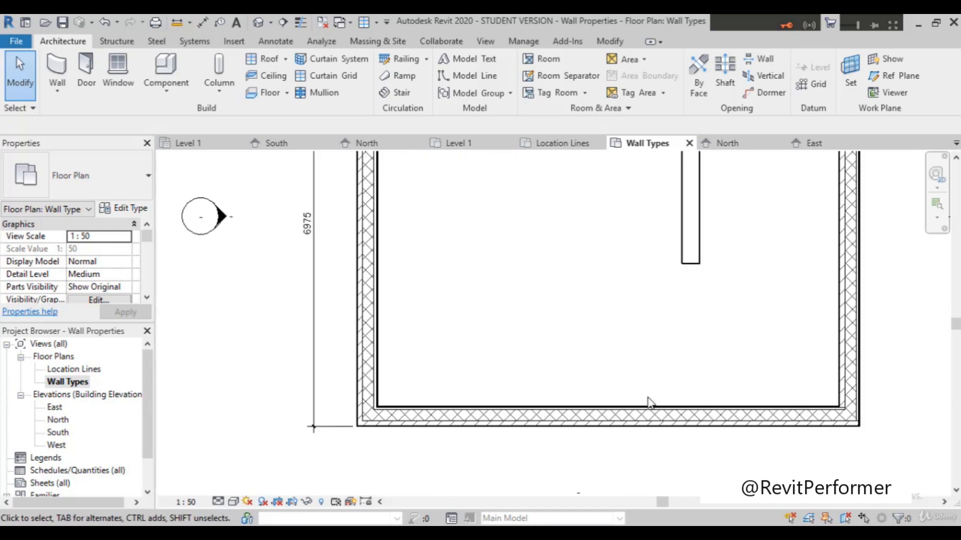
pyautogui.scroll(-3, 838, 365)
pyautogui.scroll(5, 823, 334)
pyautogui.scroll(-1, 758, 341)
pyautogui.scroll(-3, 494, 436)
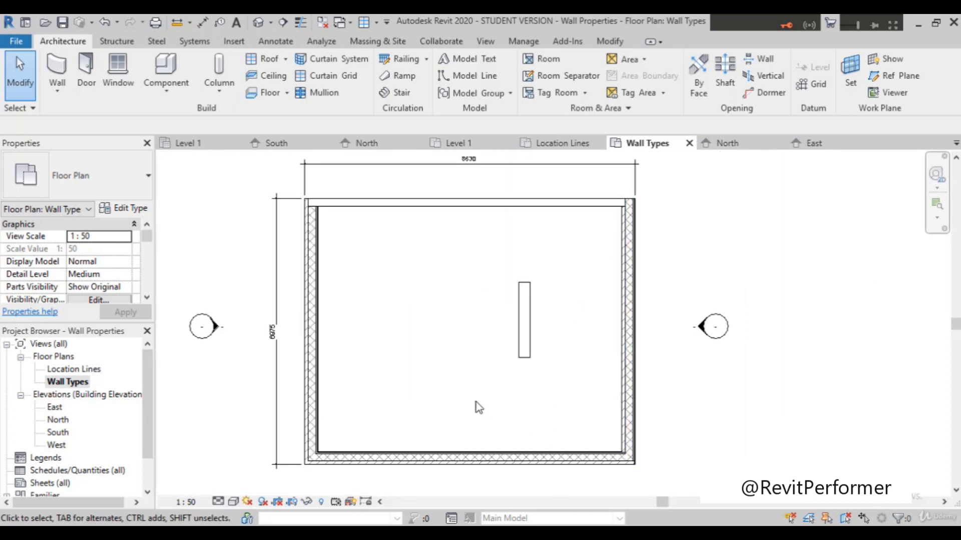
pyautogui.scroll(-2, 476, 406)
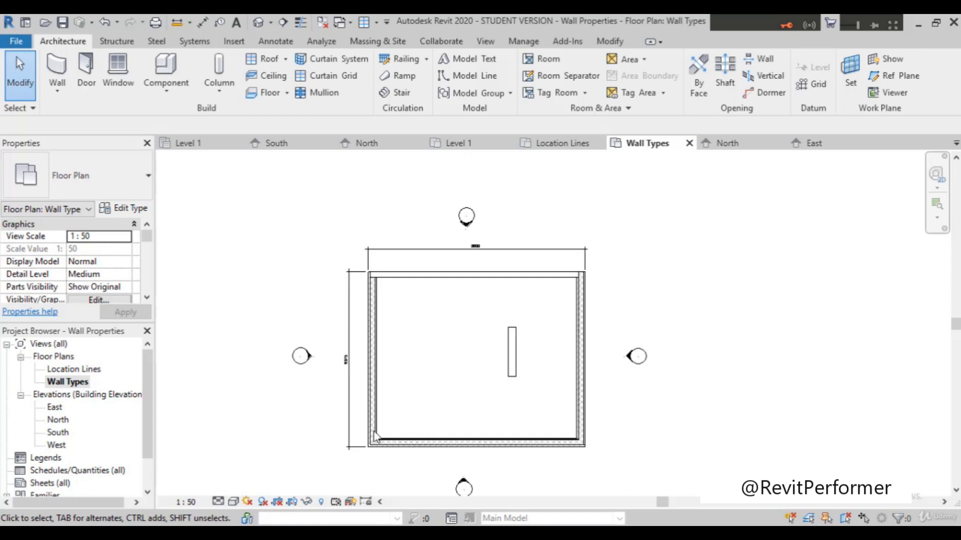
pyautogui.scroll(4, 368, 402)
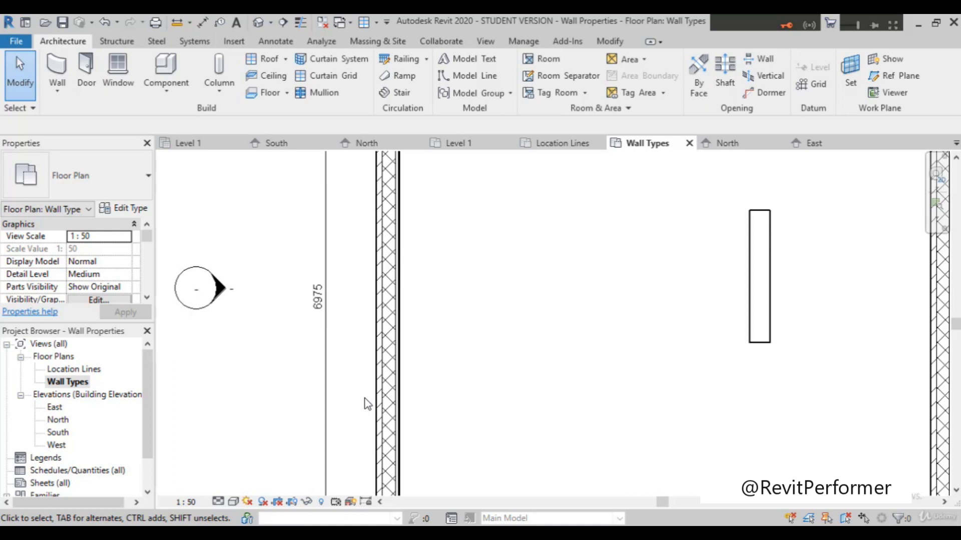
pyautogui.scroll(-3, 360, 391)
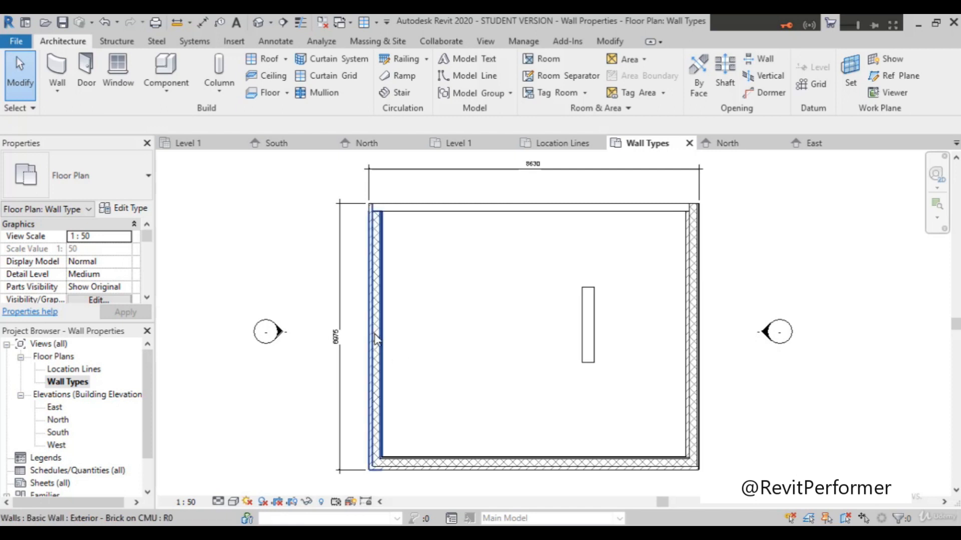
pyautogui.scroll(-2, 320, 293)
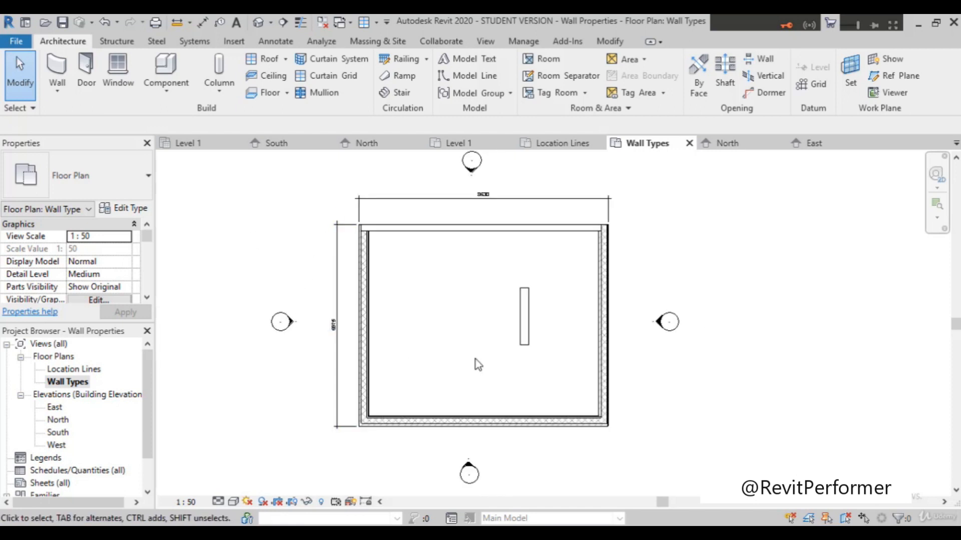